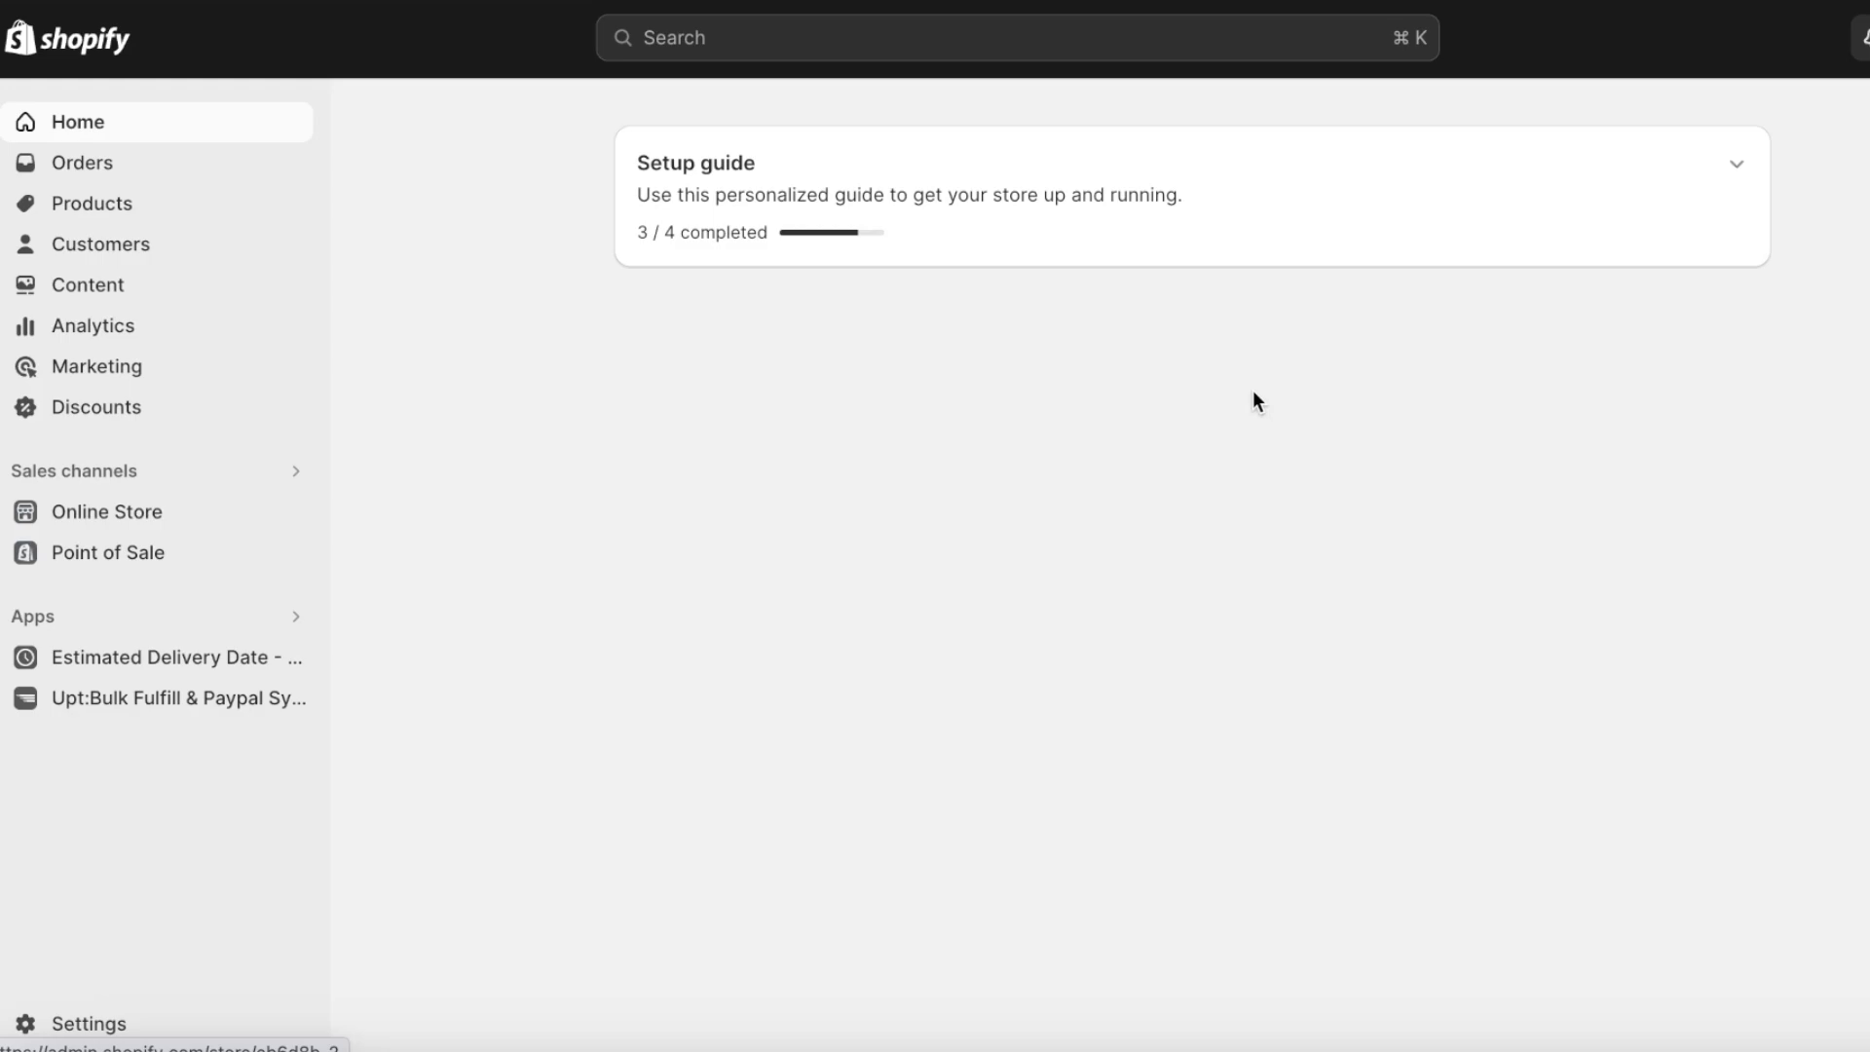
Open Online Store Themes and review the current Dawn 12.0.0 theme and theme library.
click(146, 510)
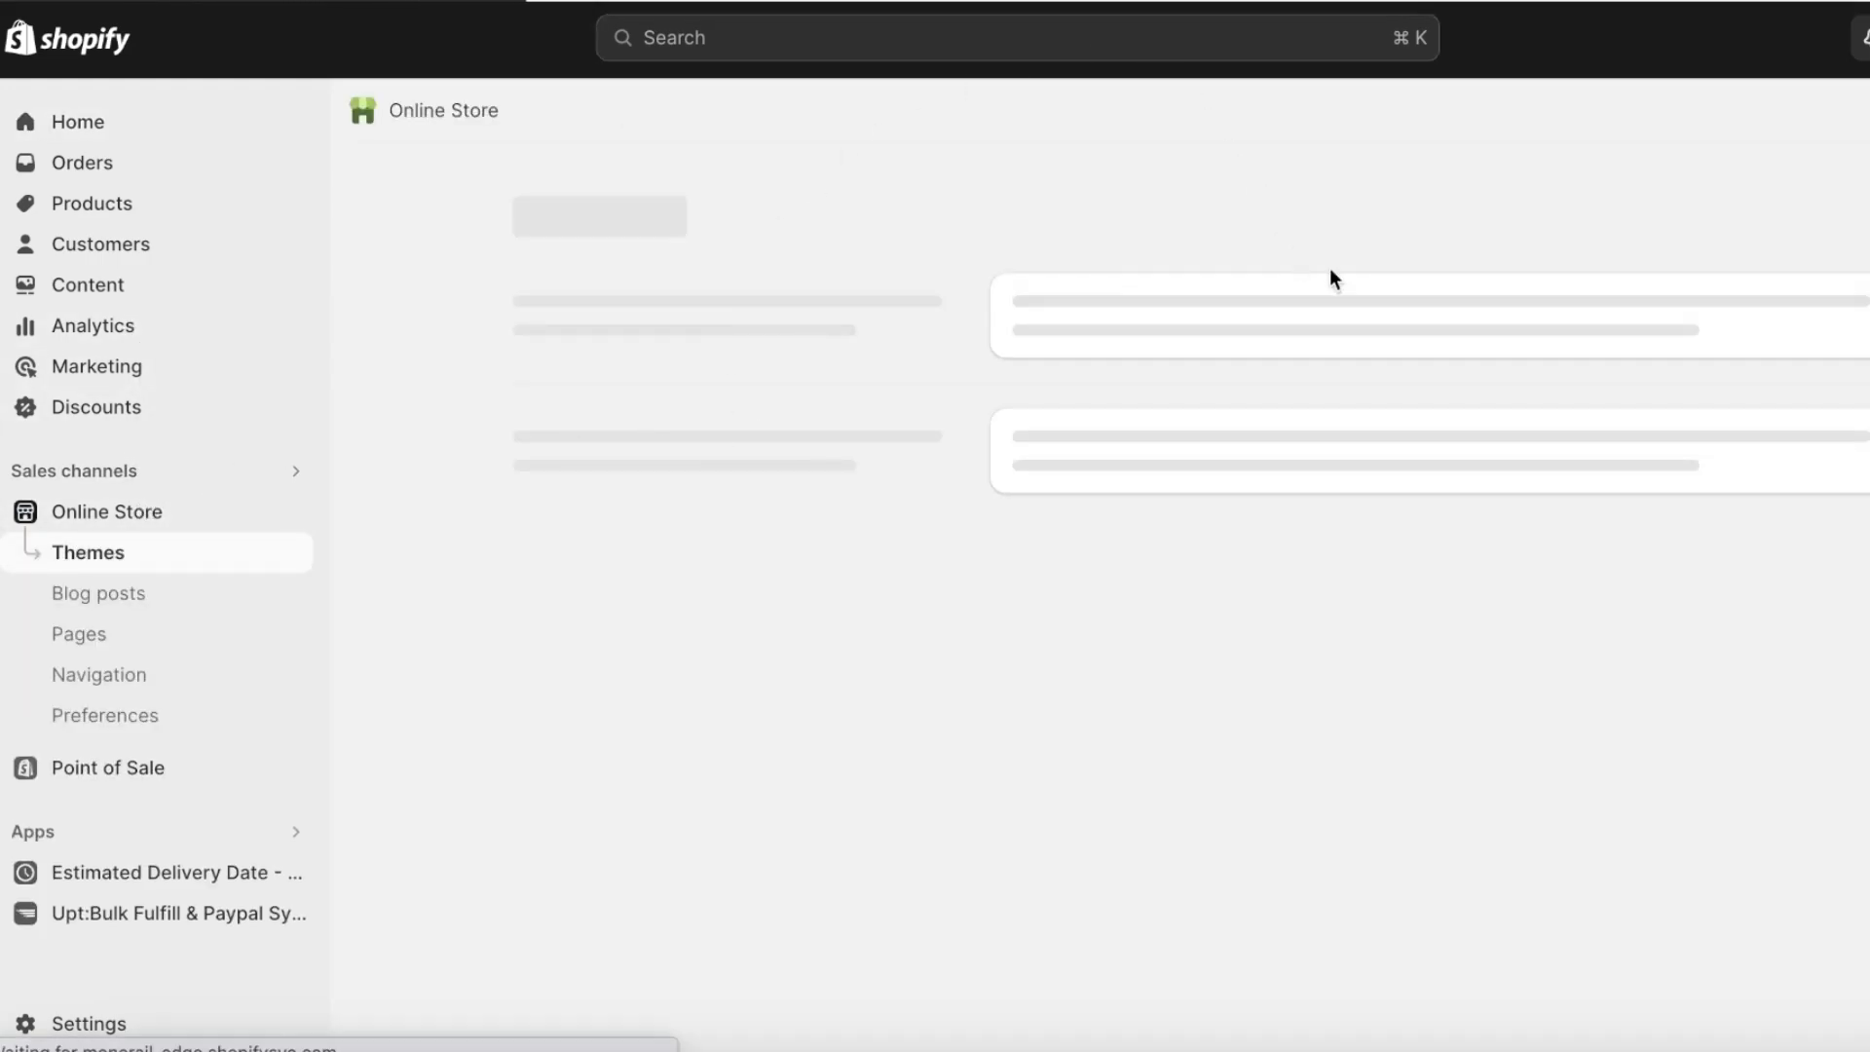
scroll(1714, 336, down, 5)
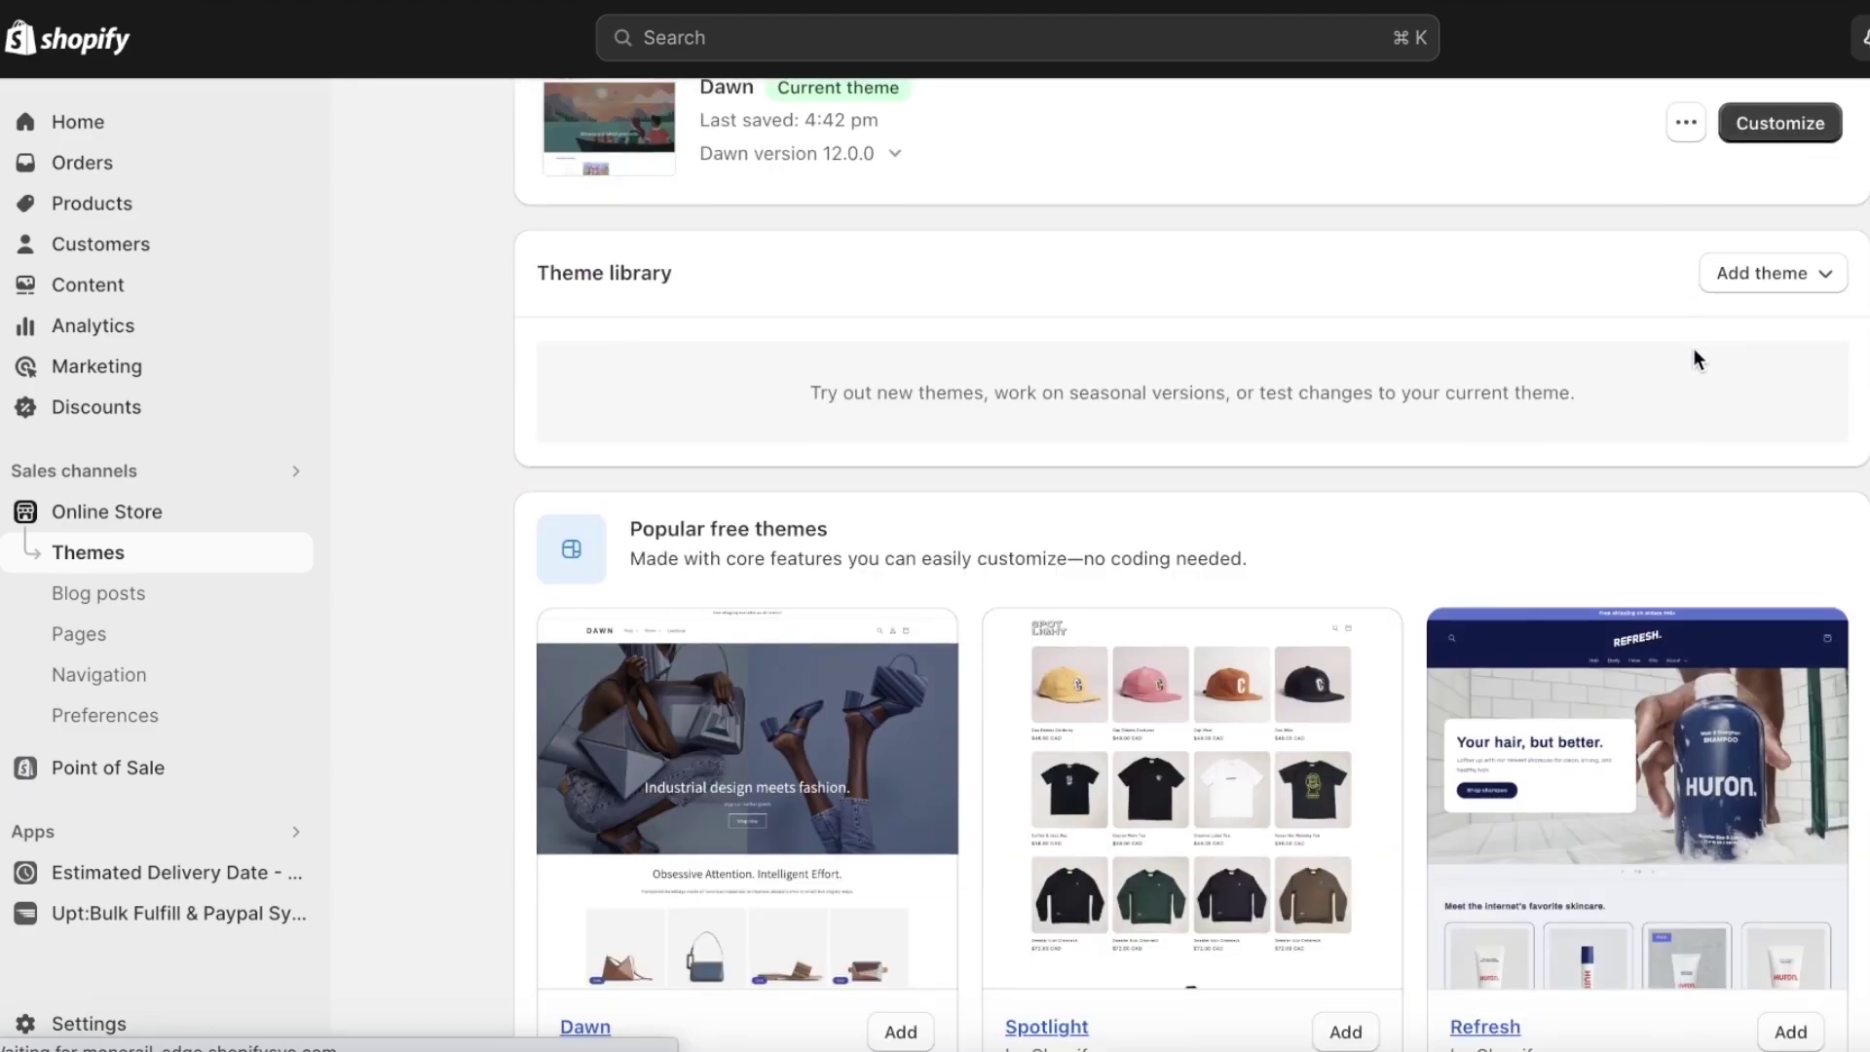
scroll(1696, 348, up, 7)
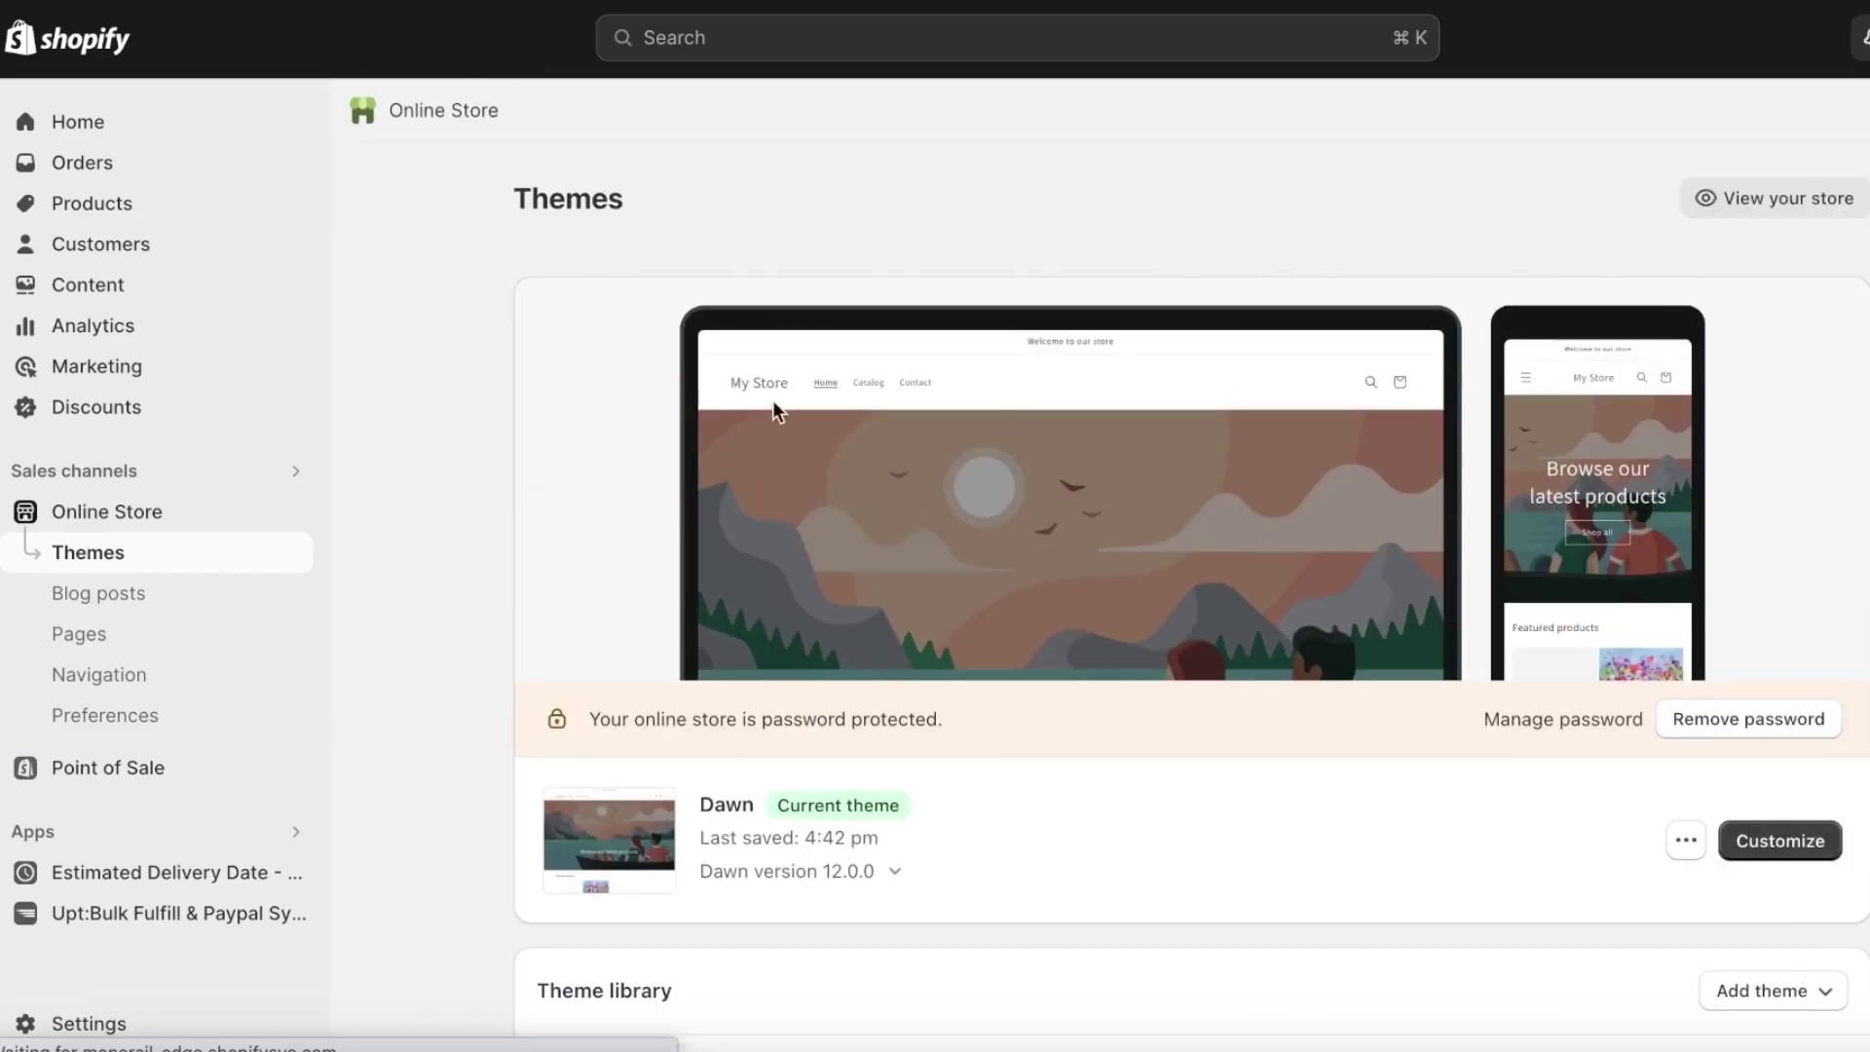
scroll(1720, 393, down, 3)
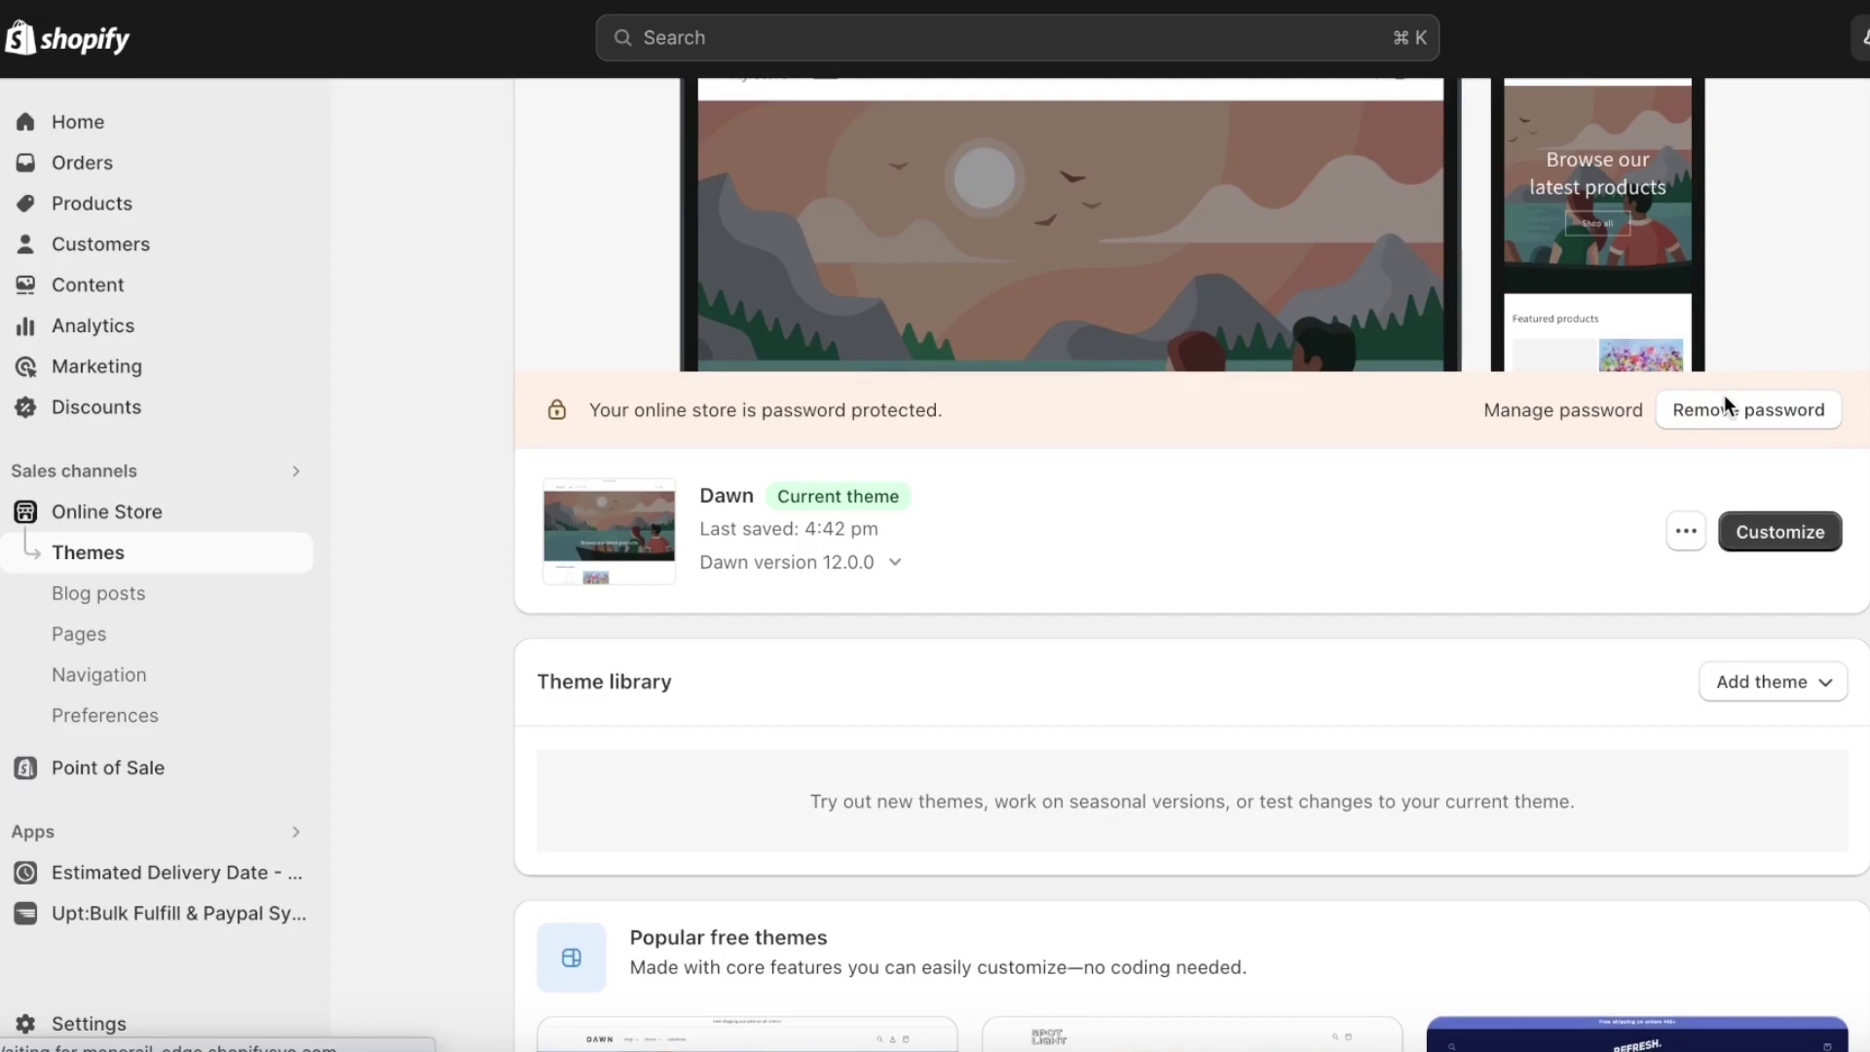
scroll(907, 312, up, 1)
scroll(1022, 322, up, 1)
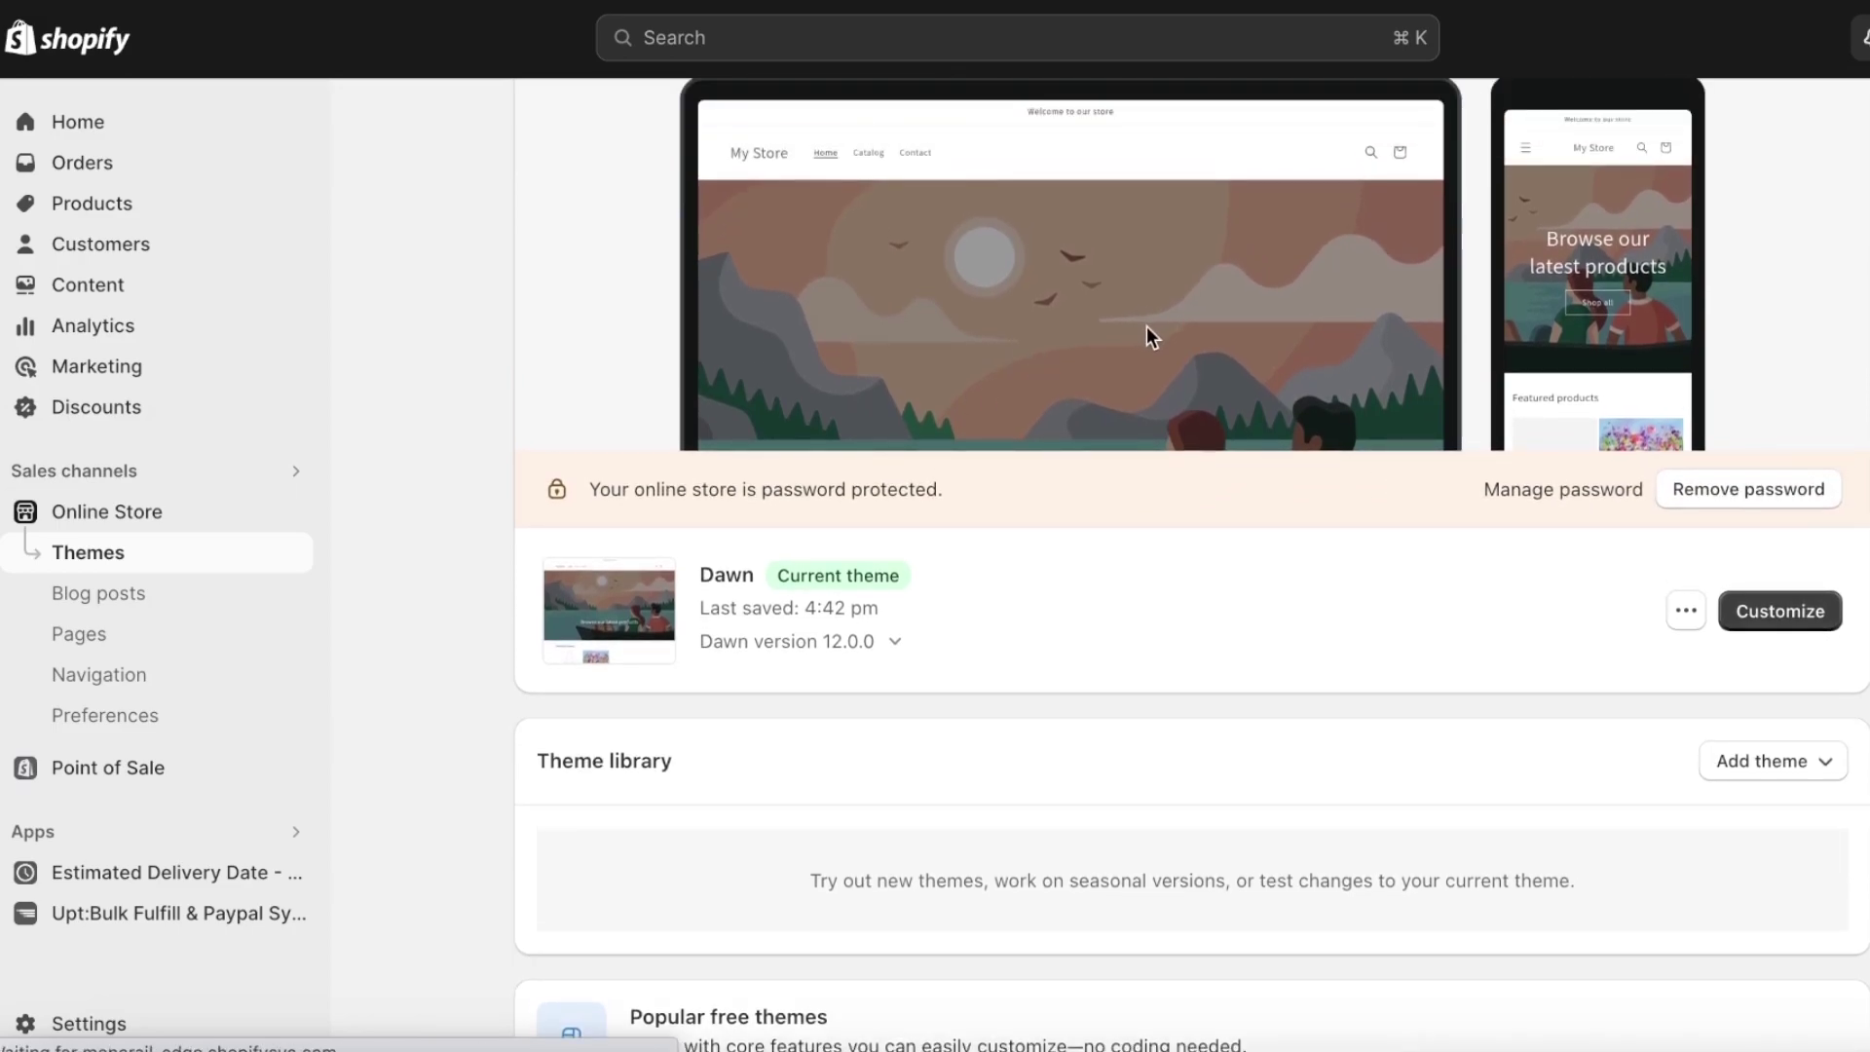
scroll(1656, 605, down, 2)
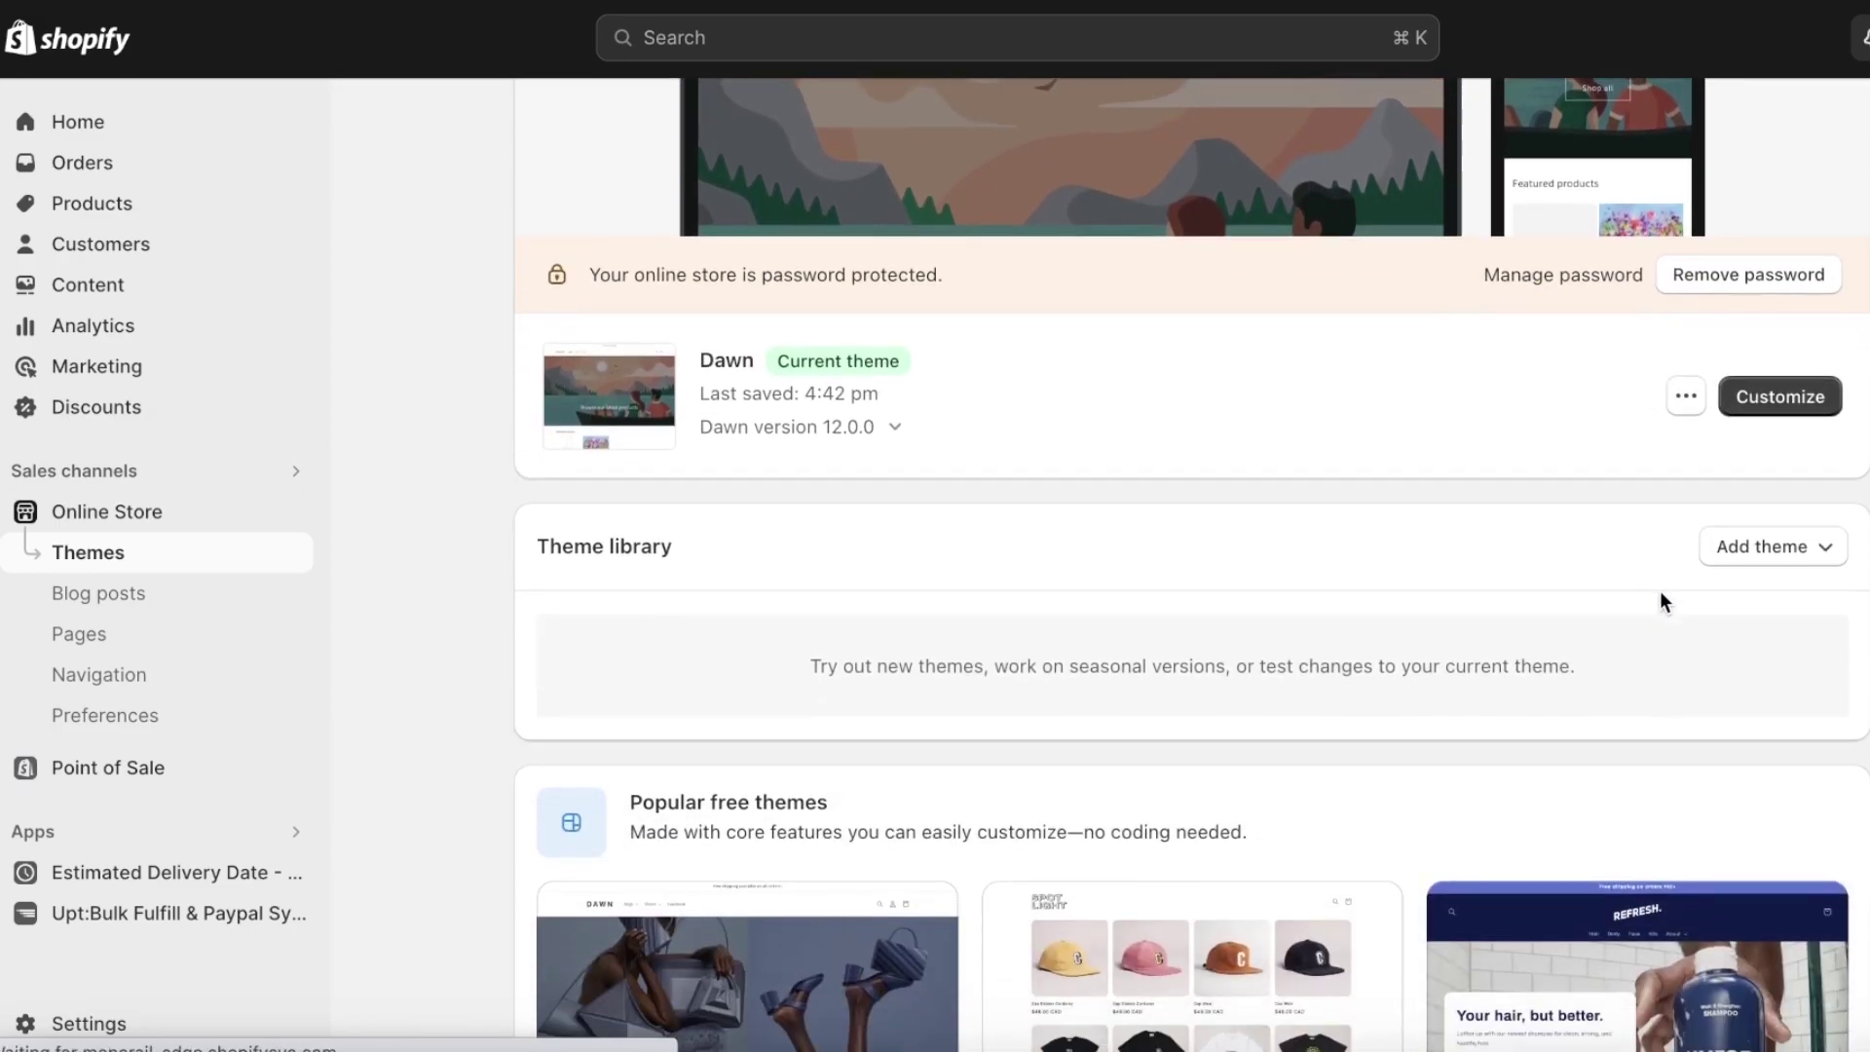
scroll(1669, 565, up, 3)
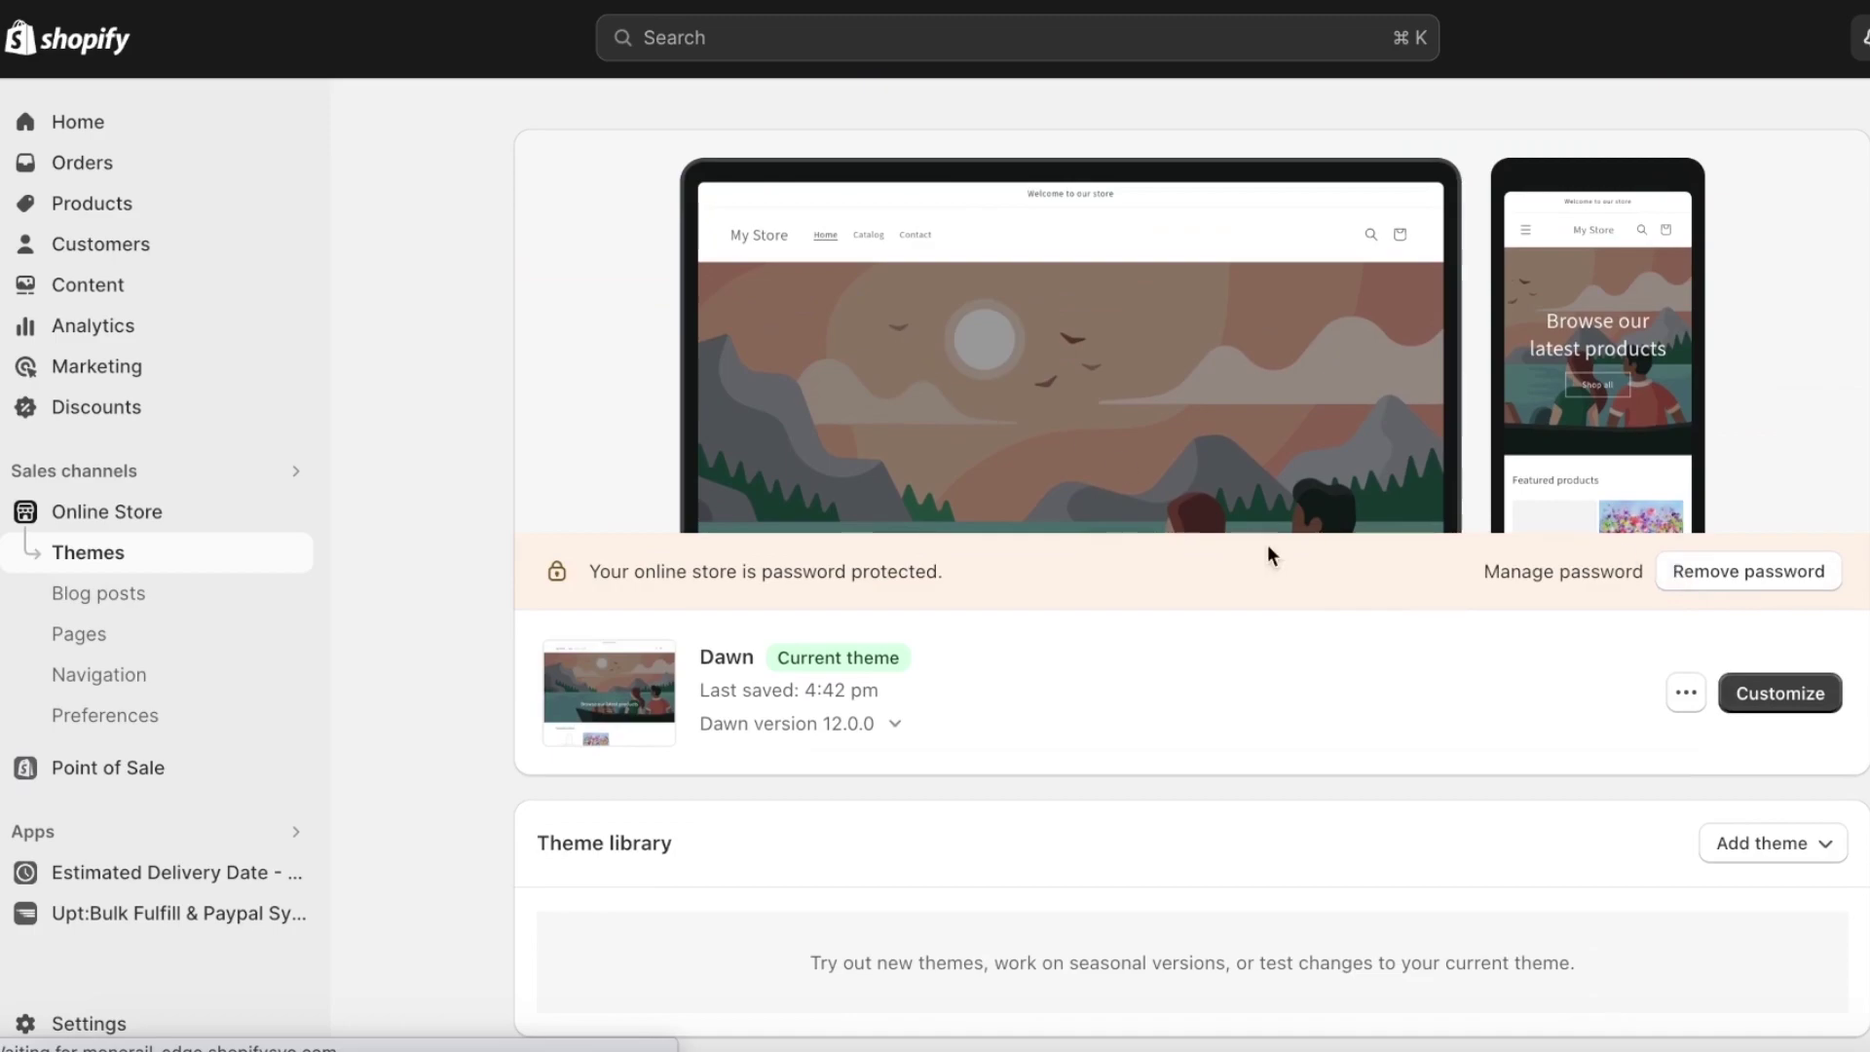
Launch the Dawn theme editor on the Home page and inspect the header and announcement bar settings.
click(1748, 693)
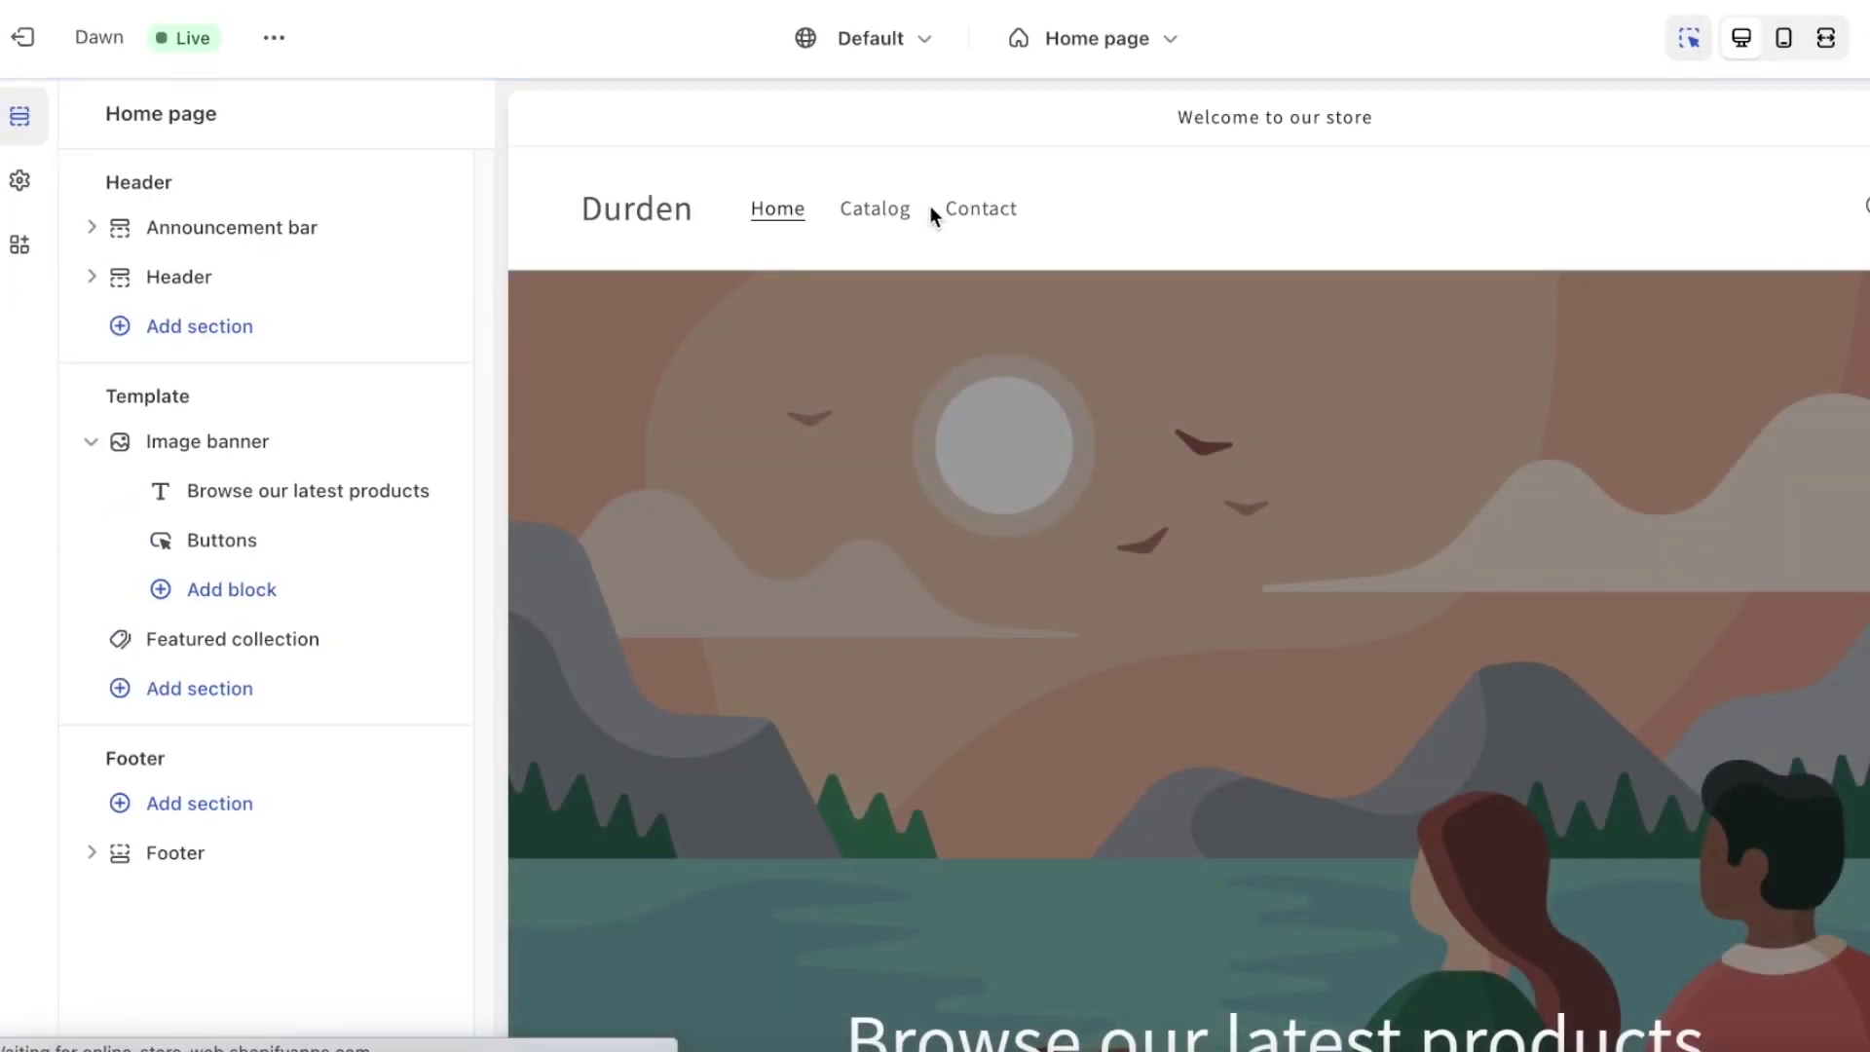
click(602, 210)
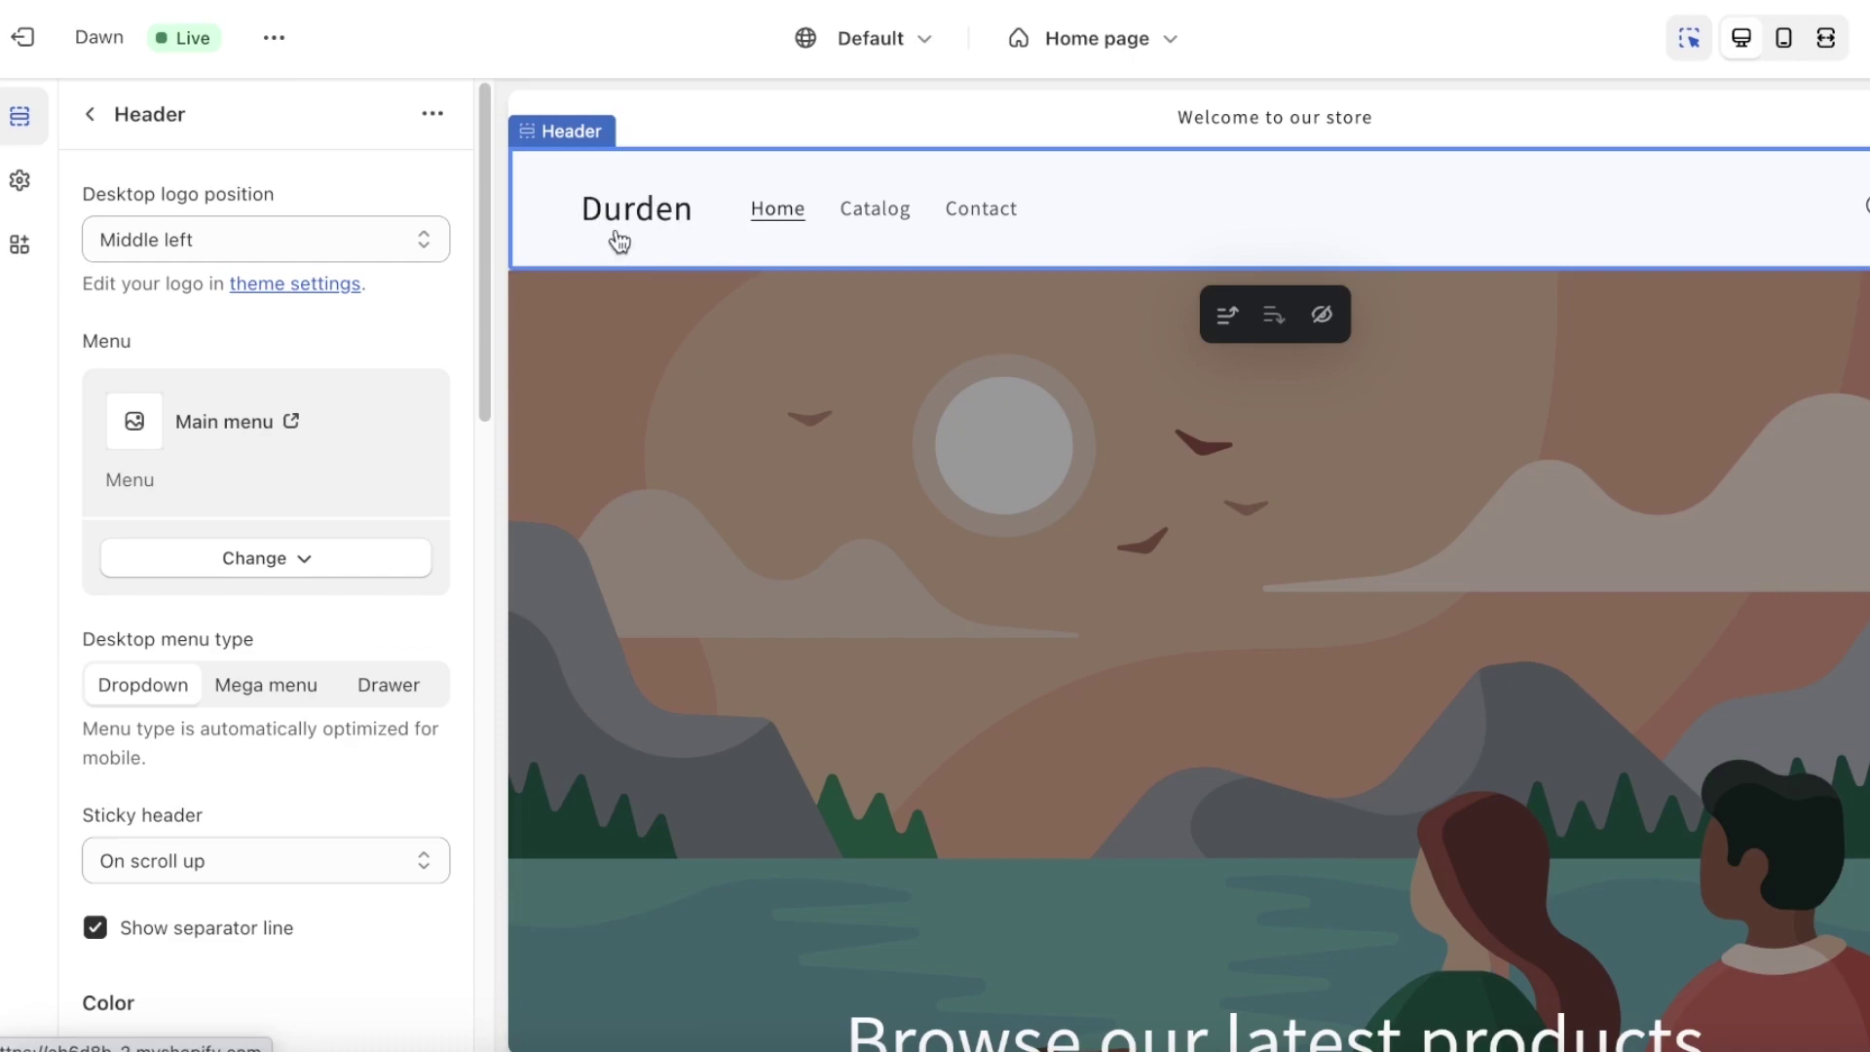
scroll(1125, 522, down, 1)
scroll(1120, 510, up, 1)
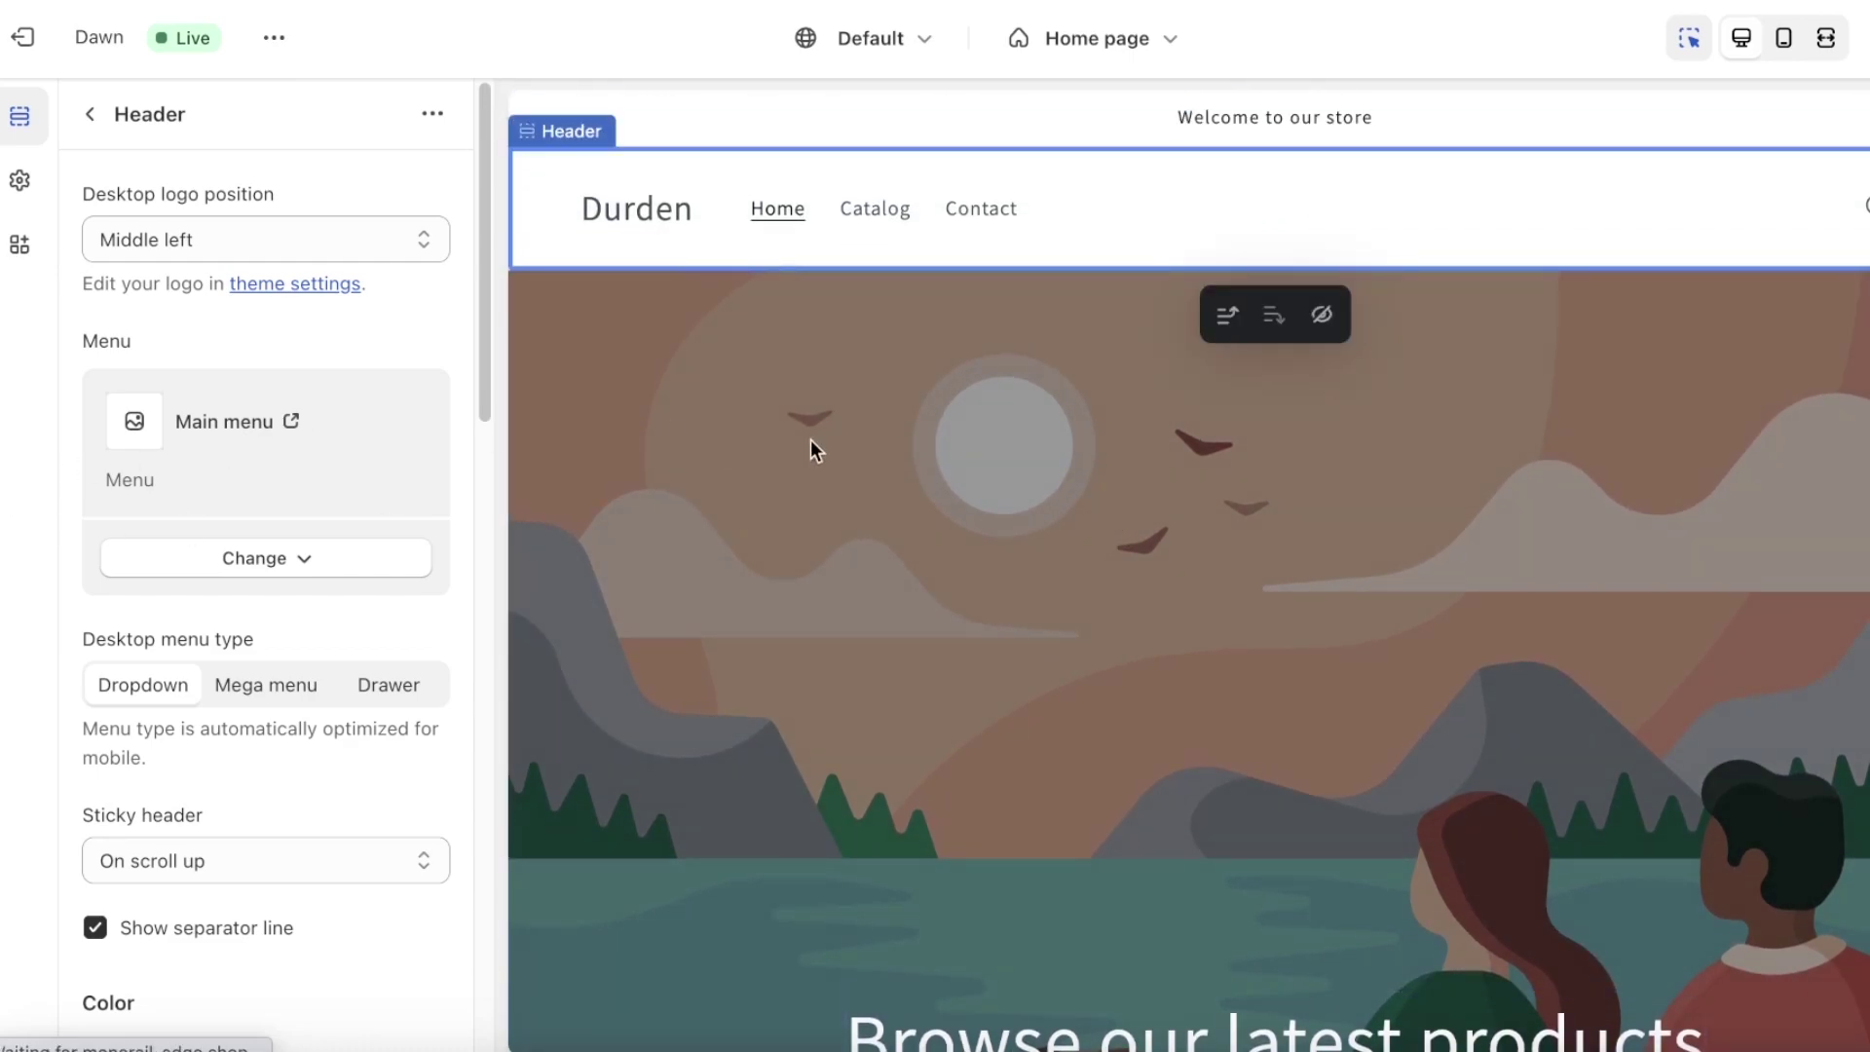
click(1290, 113)
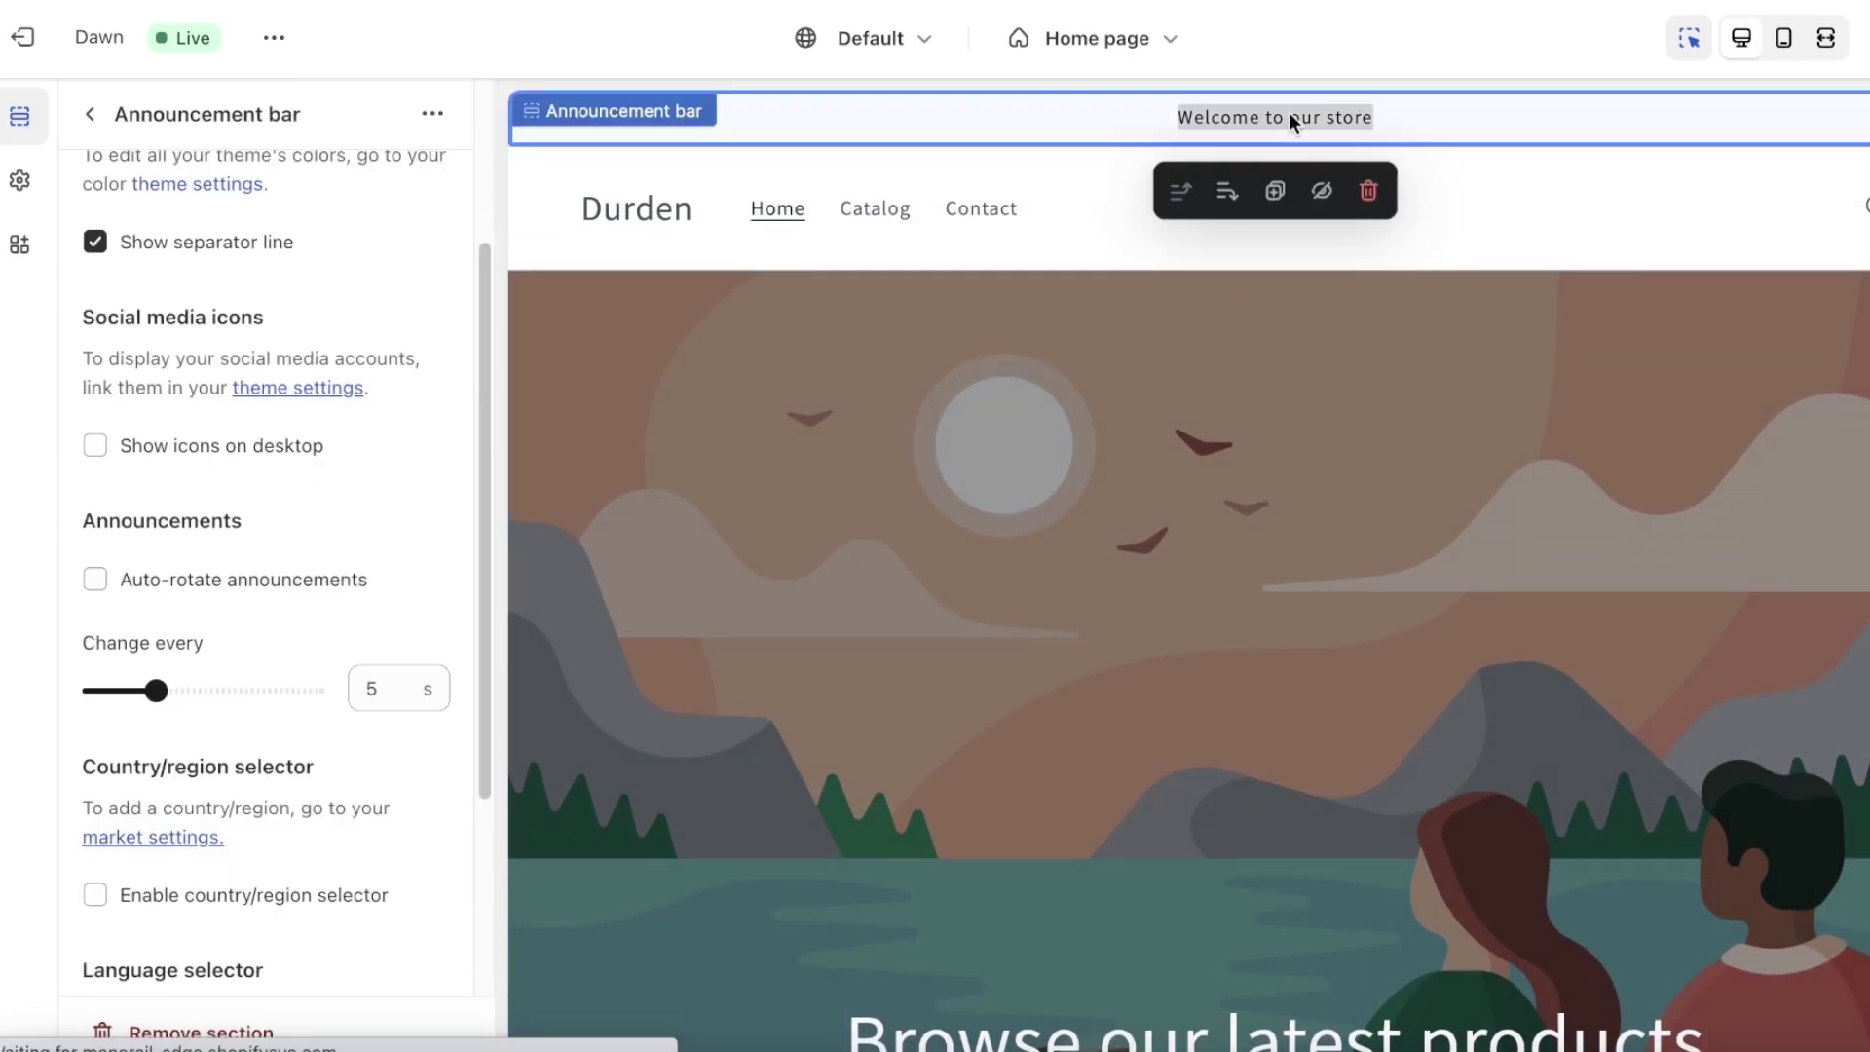
scroll(232, 539, down, 3)
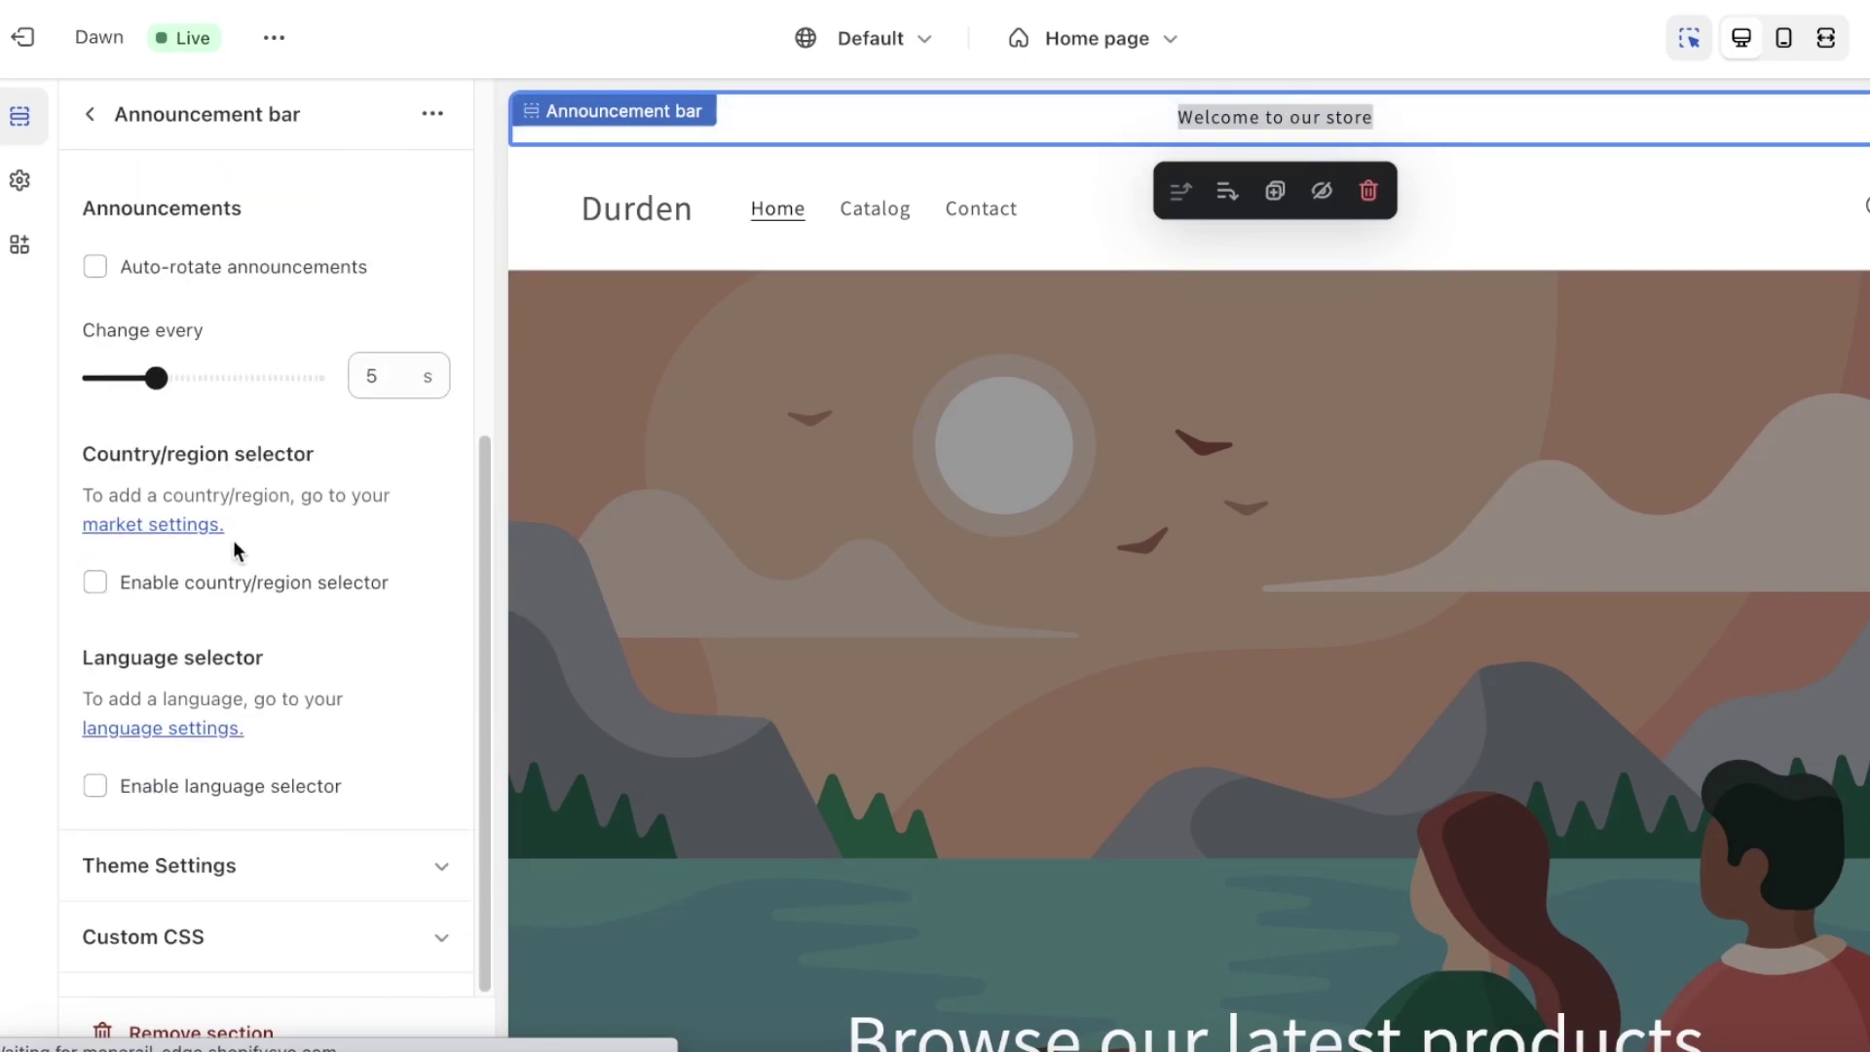
scroll(364, 183, up, 4)
Replace the 'Welcome to our store' announcement with 'Welcome to the lauch of Durden! Flat 10% off for the first week'.
click(95, 118)
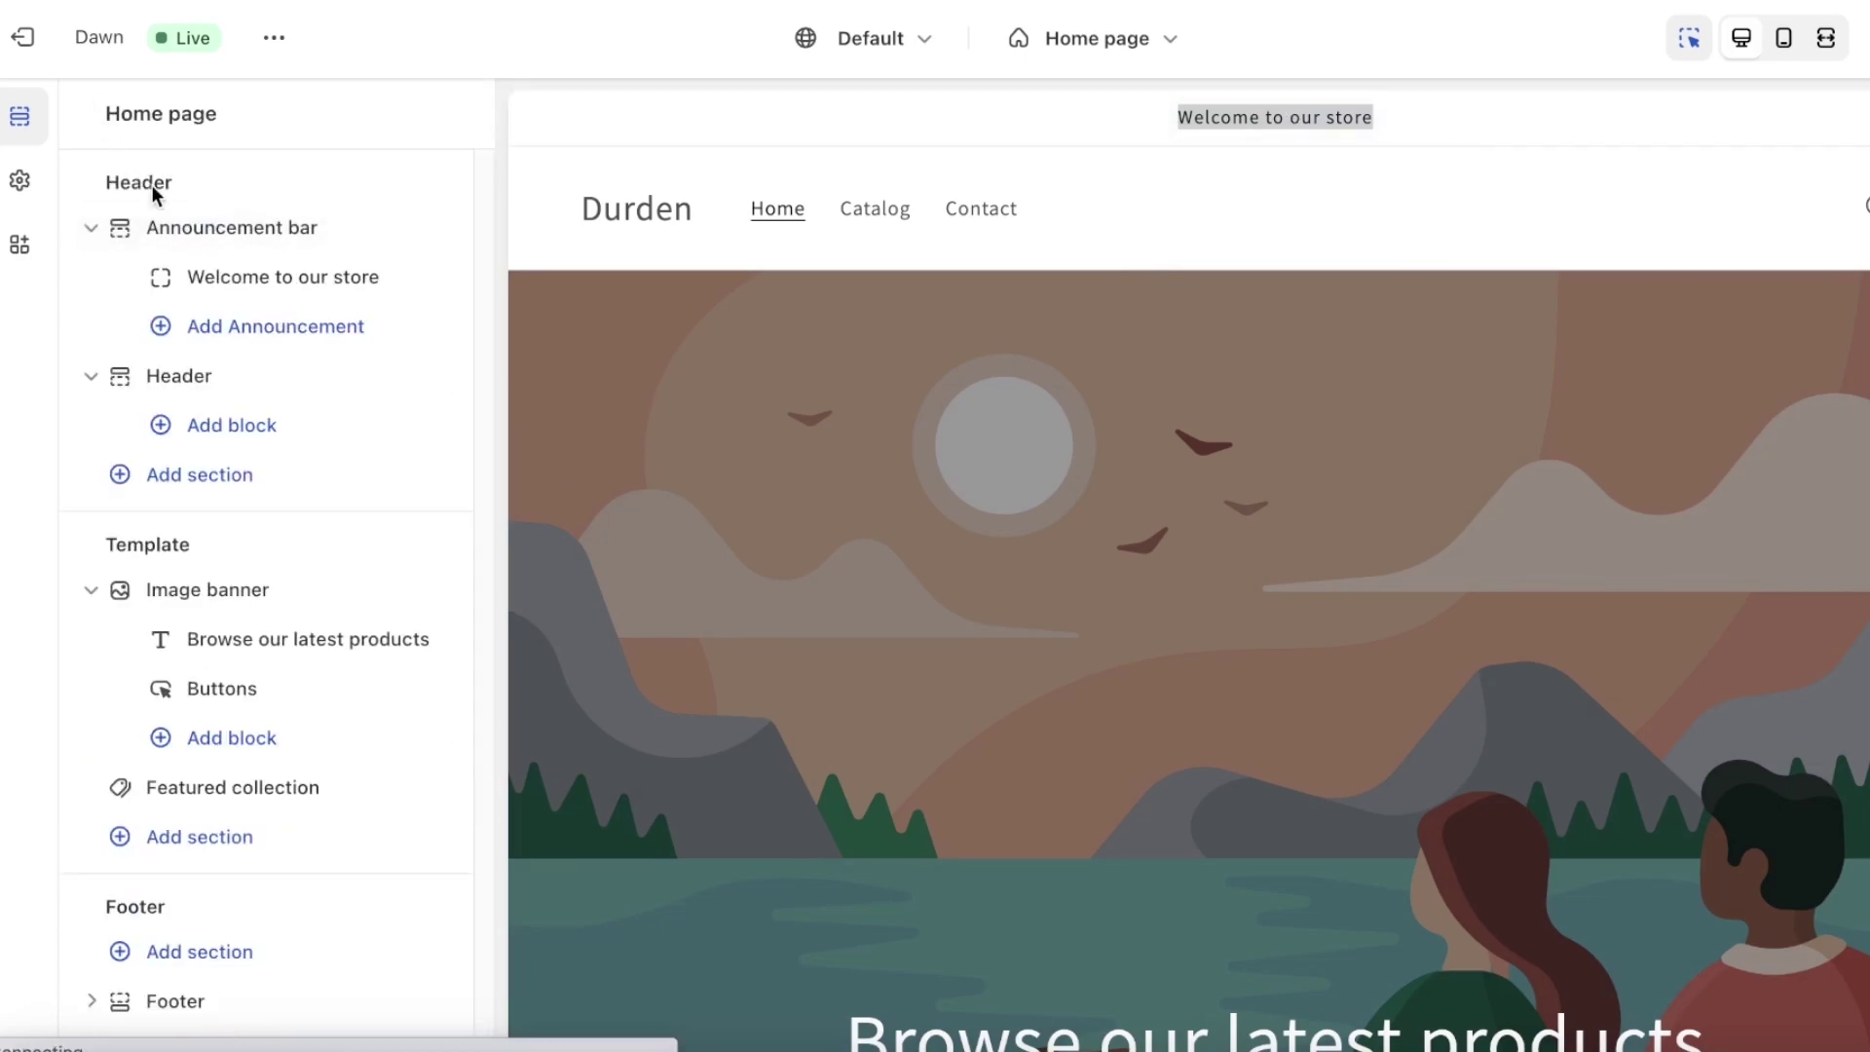
click(199, 284)
click(198, 241)
triple_click(199, 241)
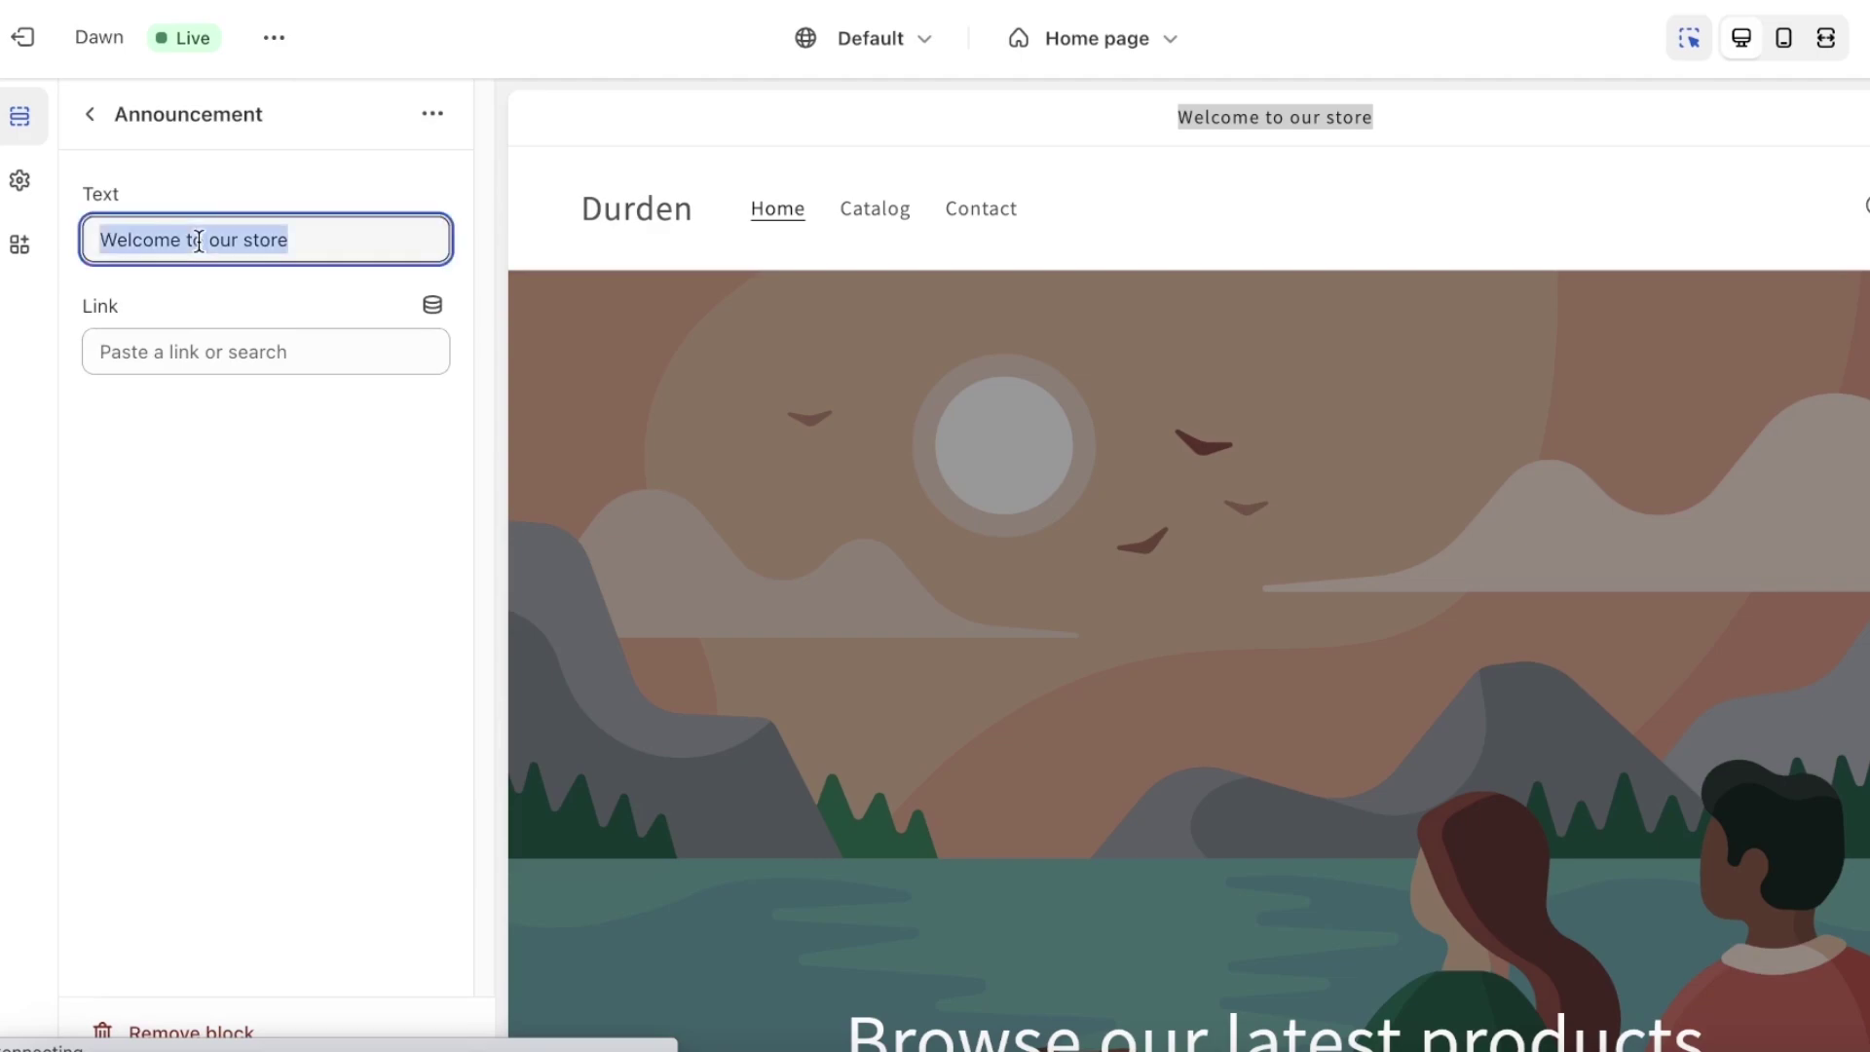
text(A)
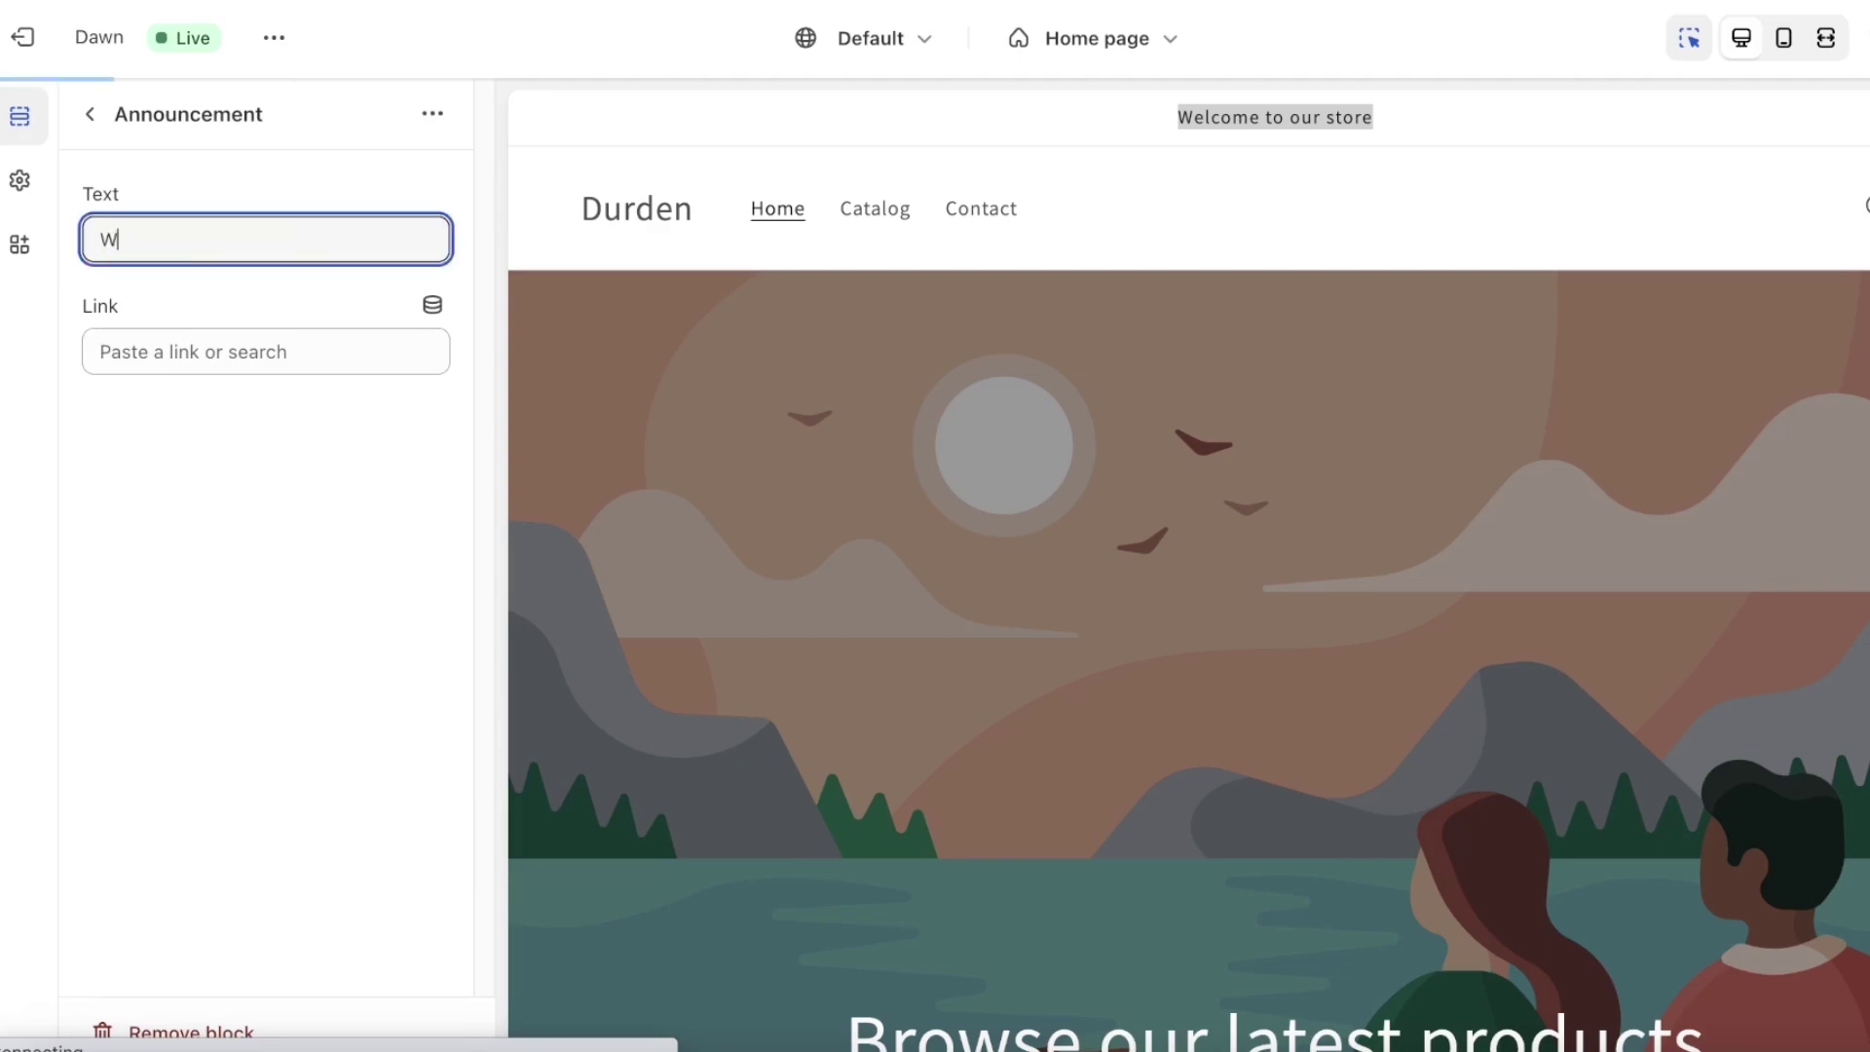
key(BackSpace)
text(Welcome to the lauch of Durden! Flat 10% off for the first week)
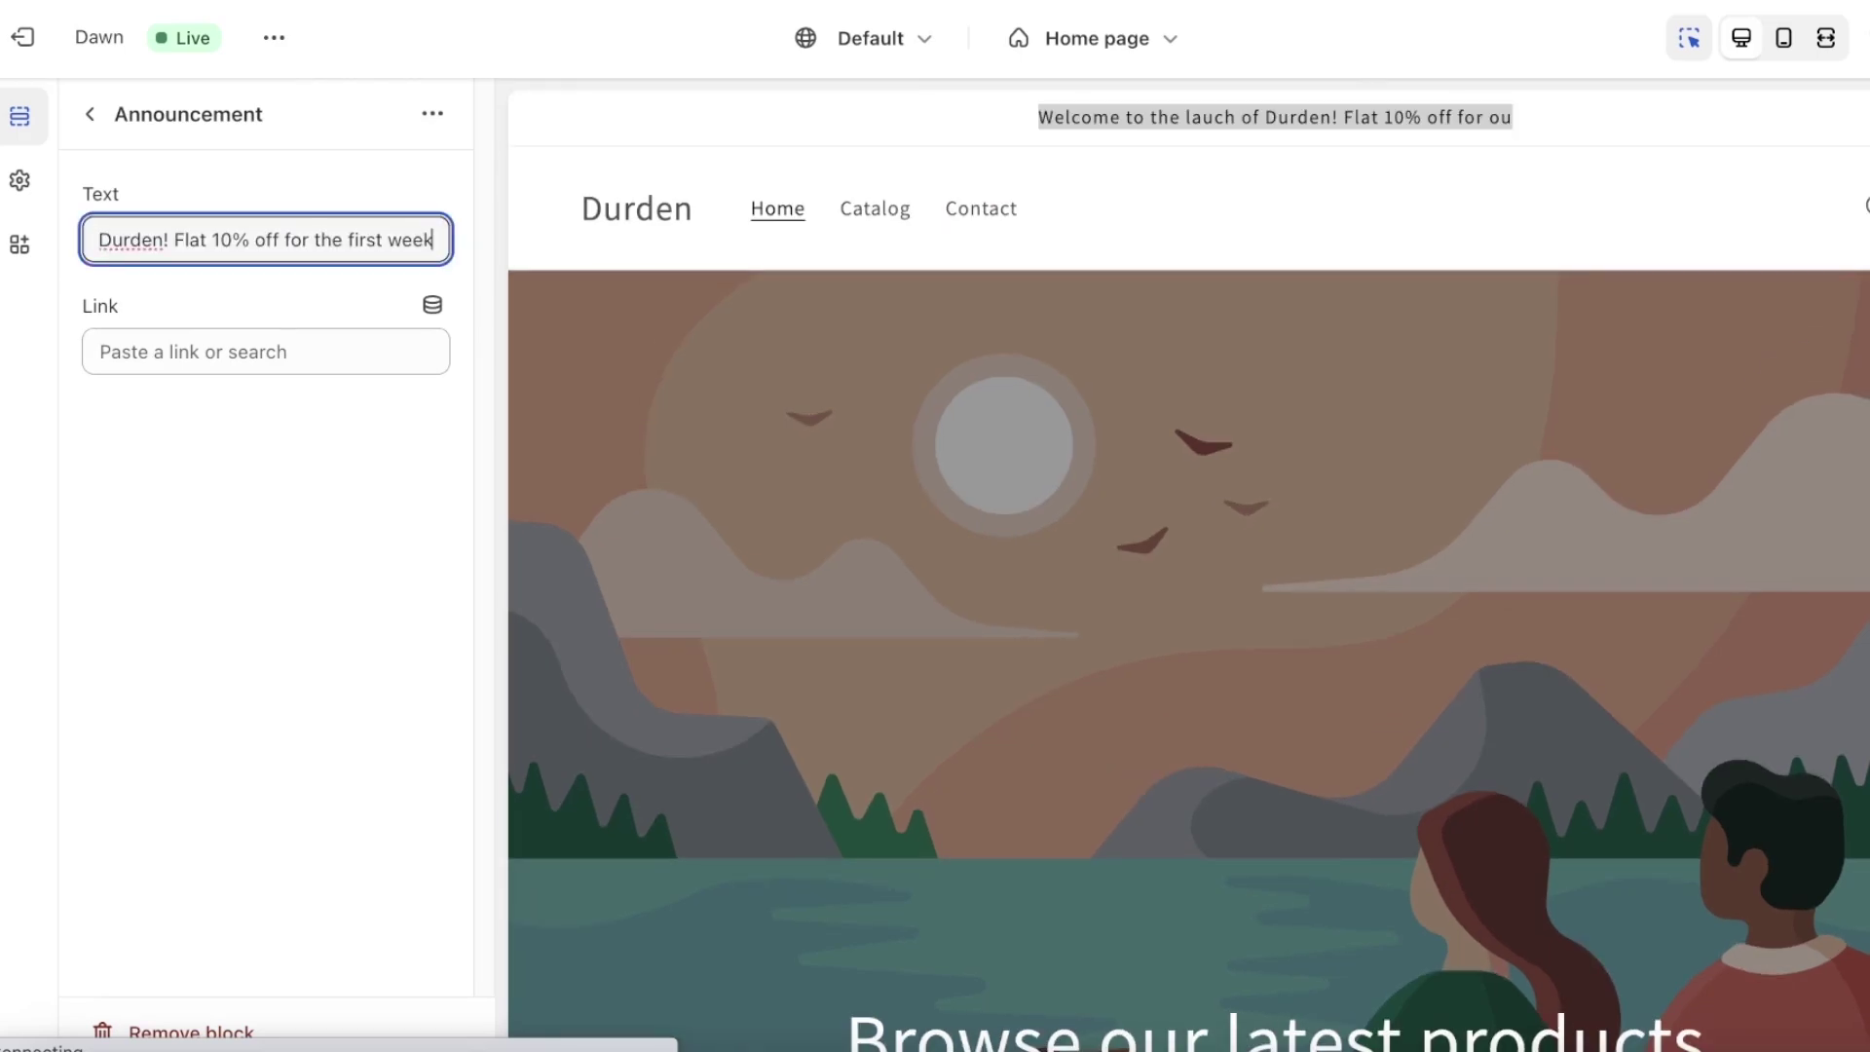
click(69, 120)
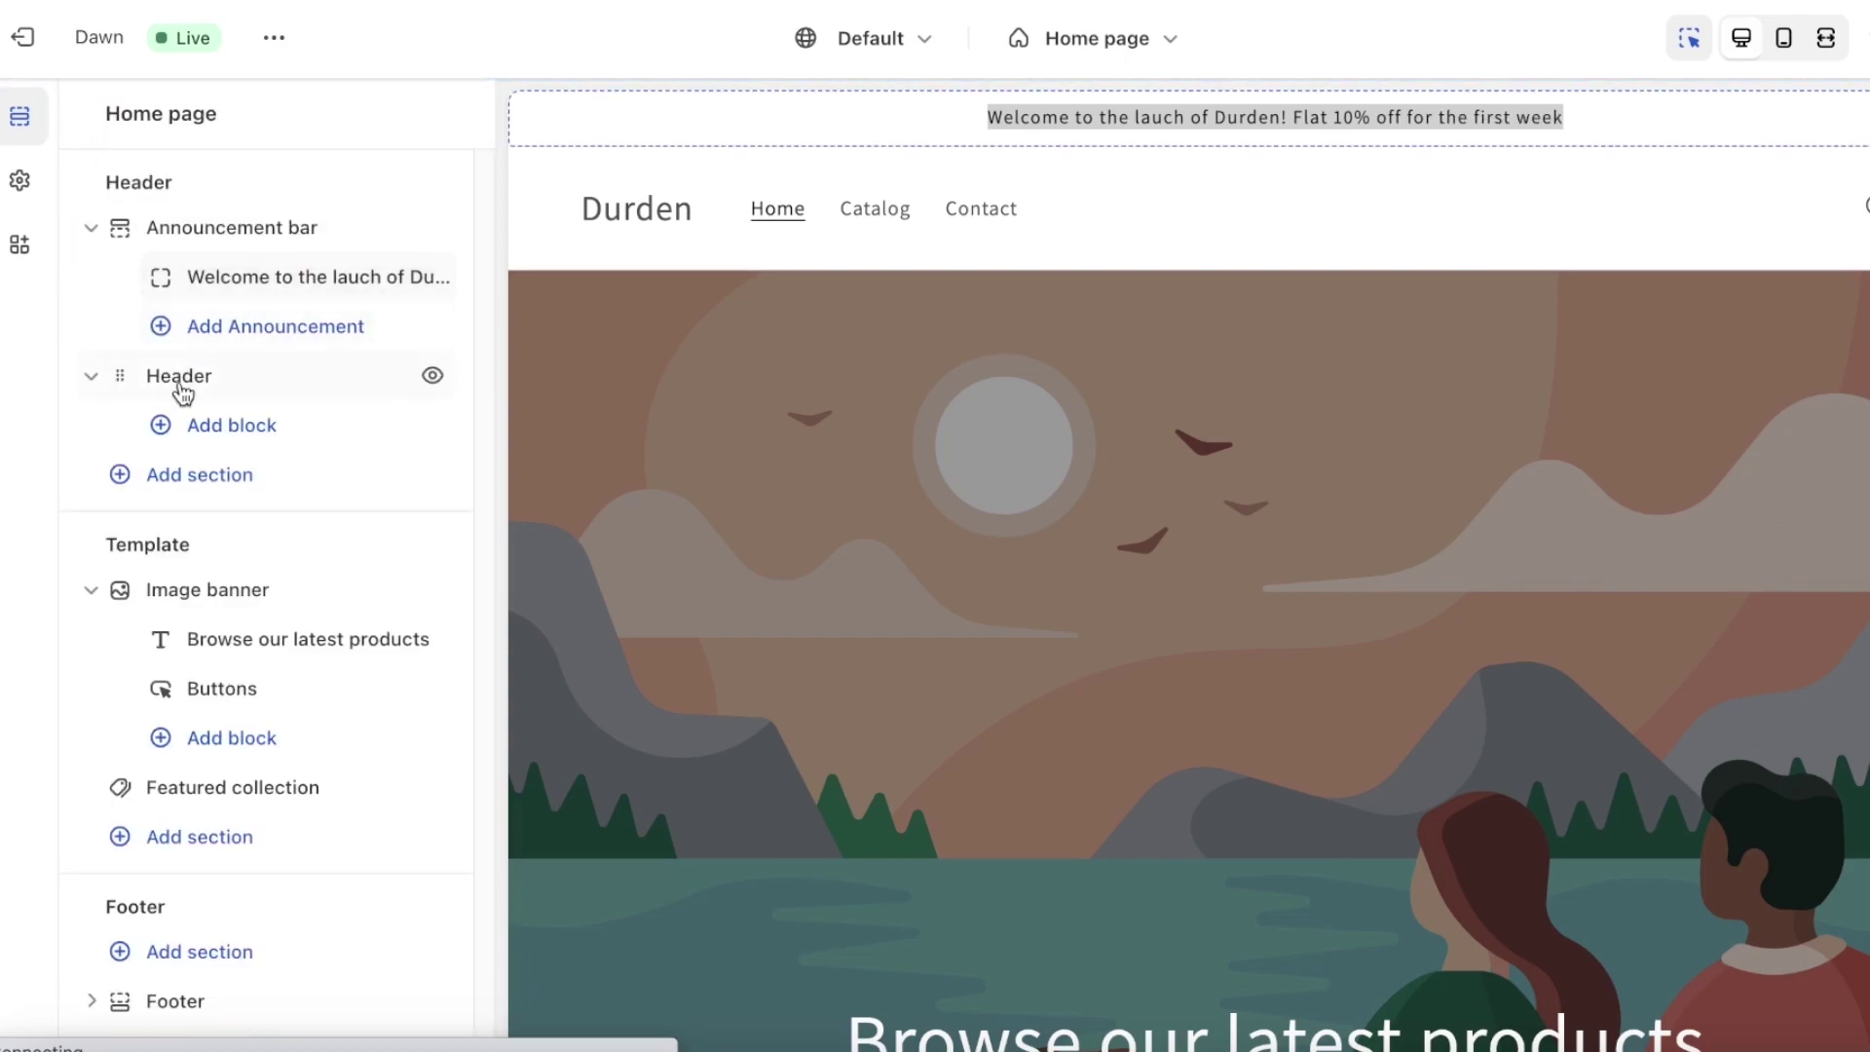
Bring up the Image banner section settings, with empty image slots and 40% overlay opacity.
click(179, 387)
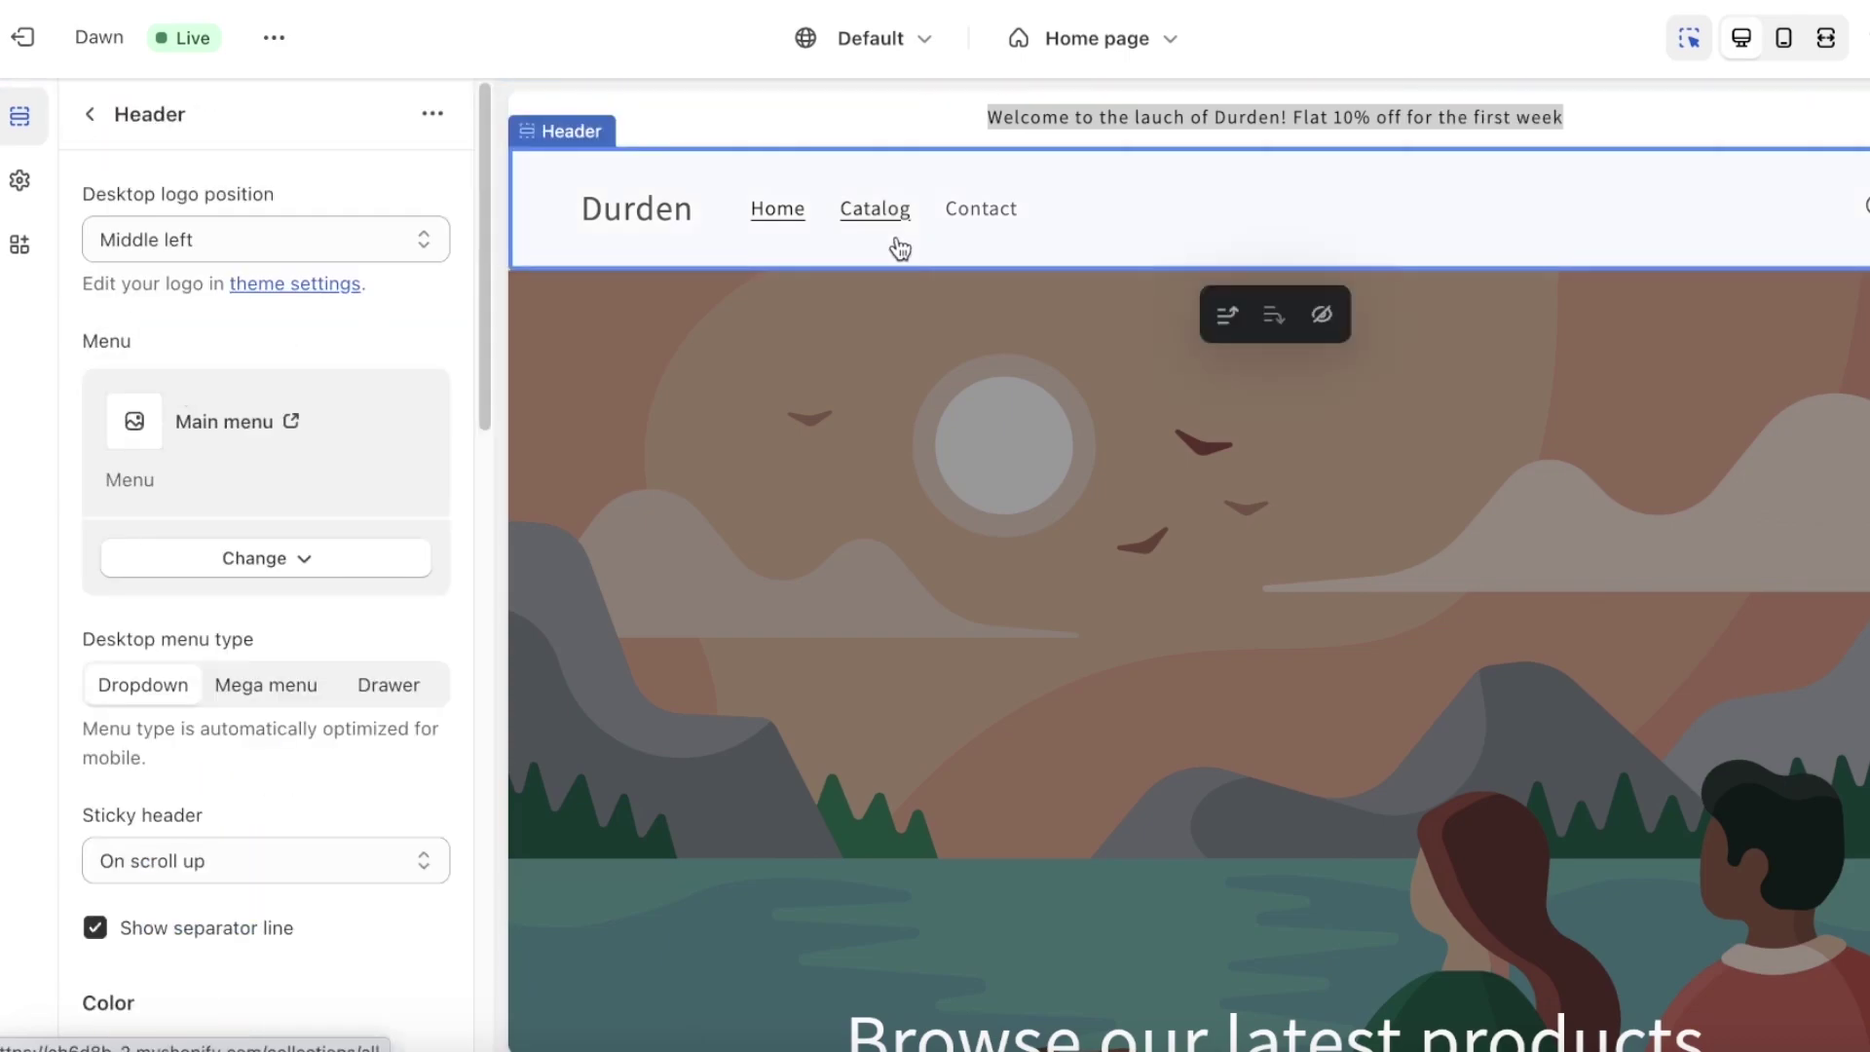
click(802, 223)
scroll(1085, 389, down, 3)
click(1040, 448)
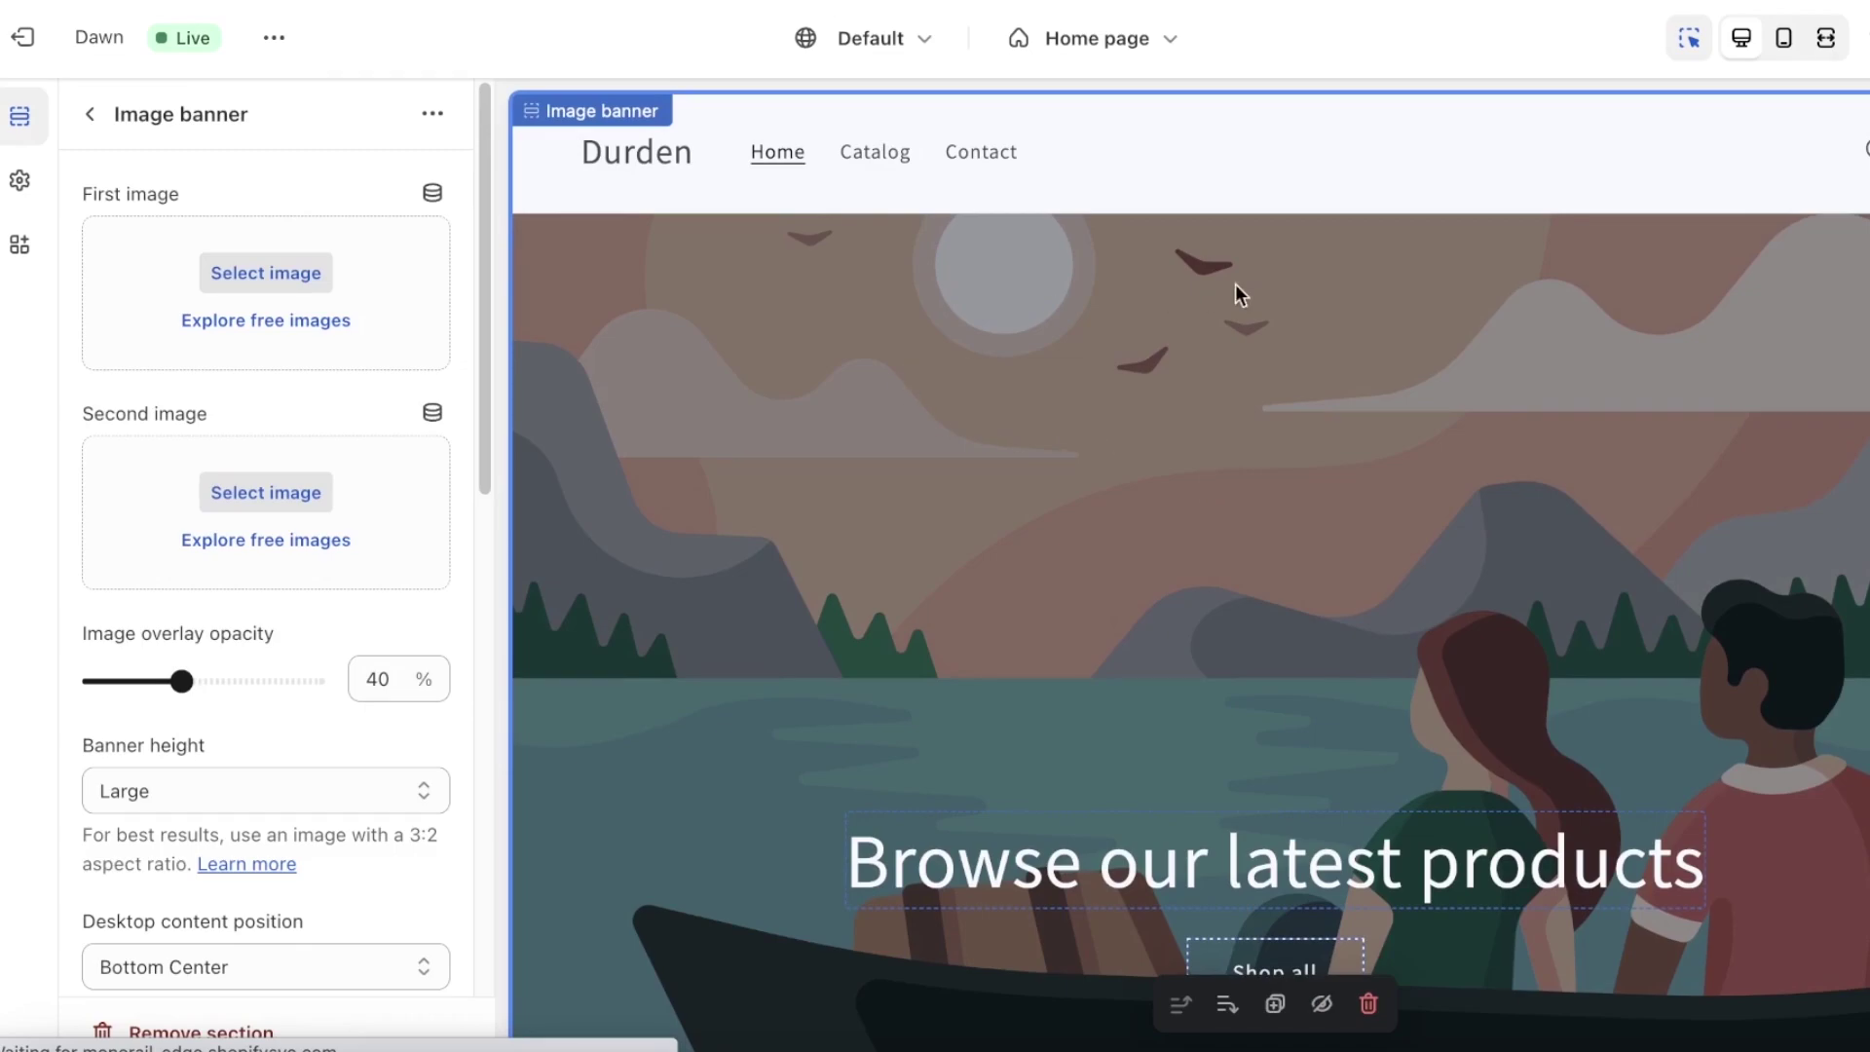
click(92, 115)
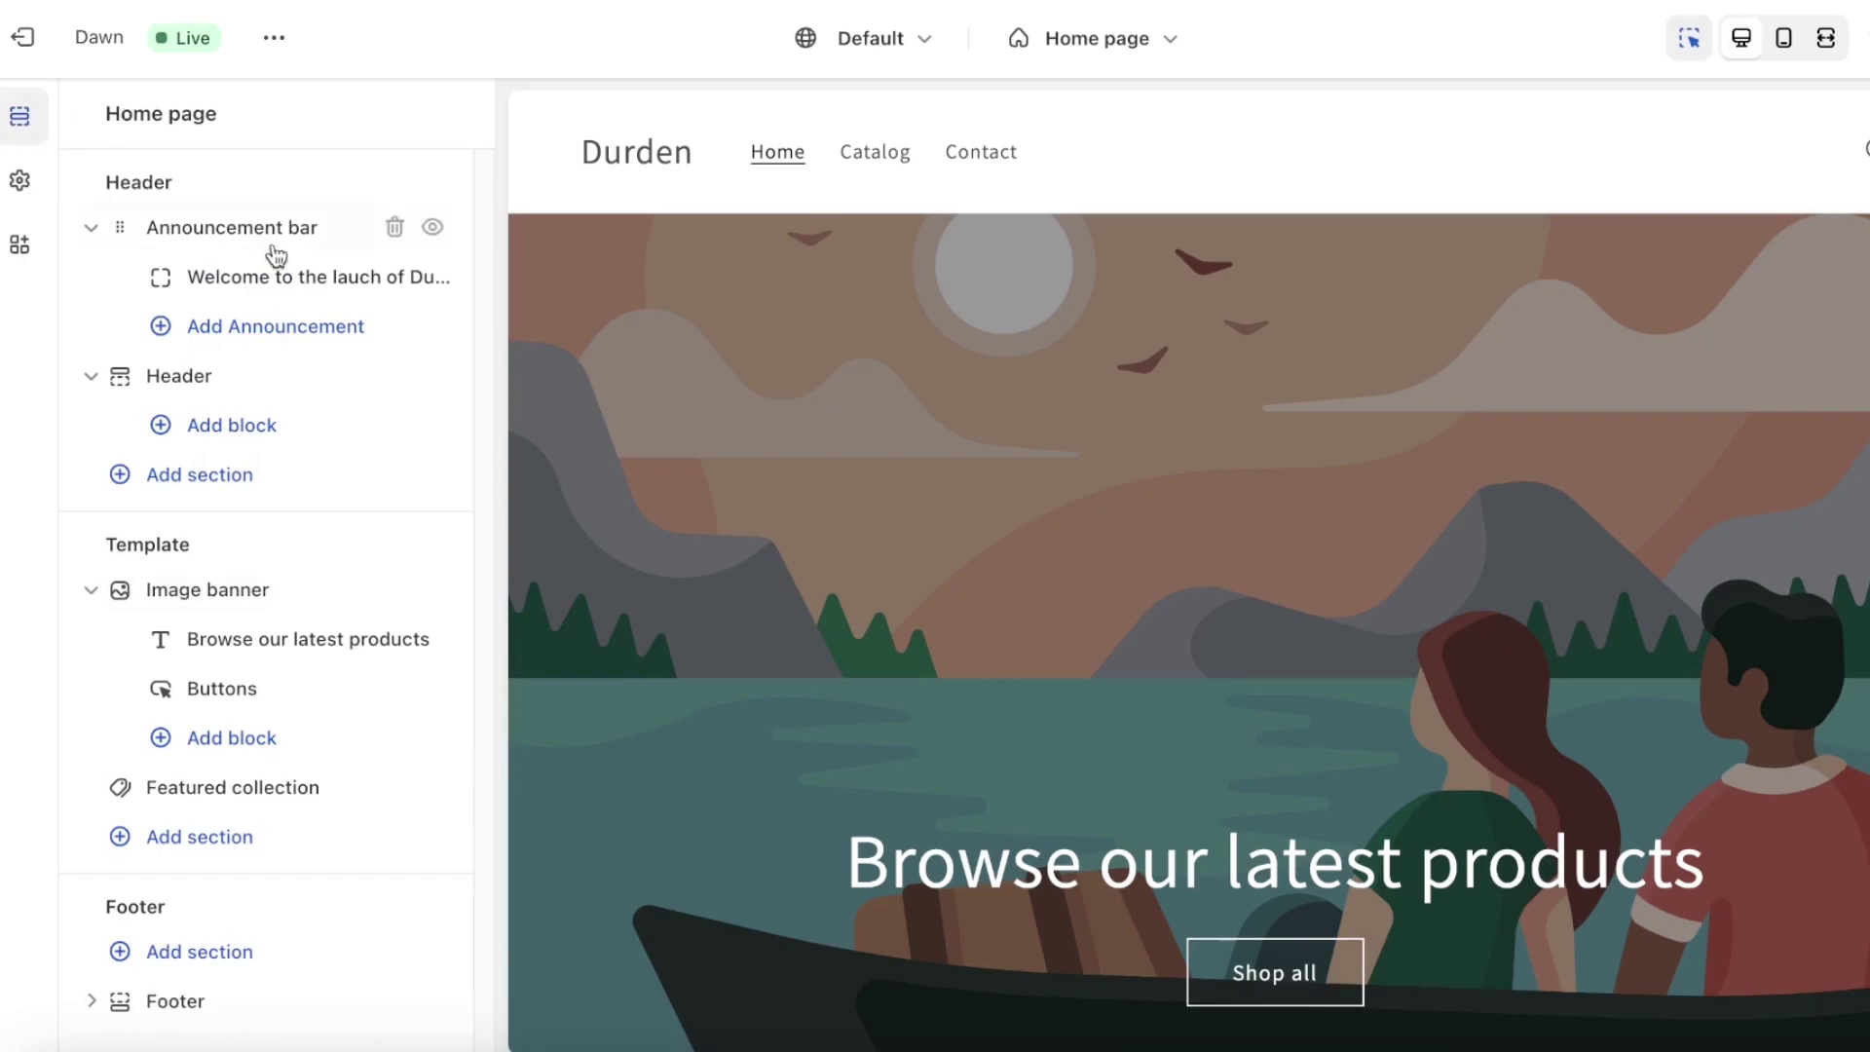
scroll(1393, 510, down, 3)
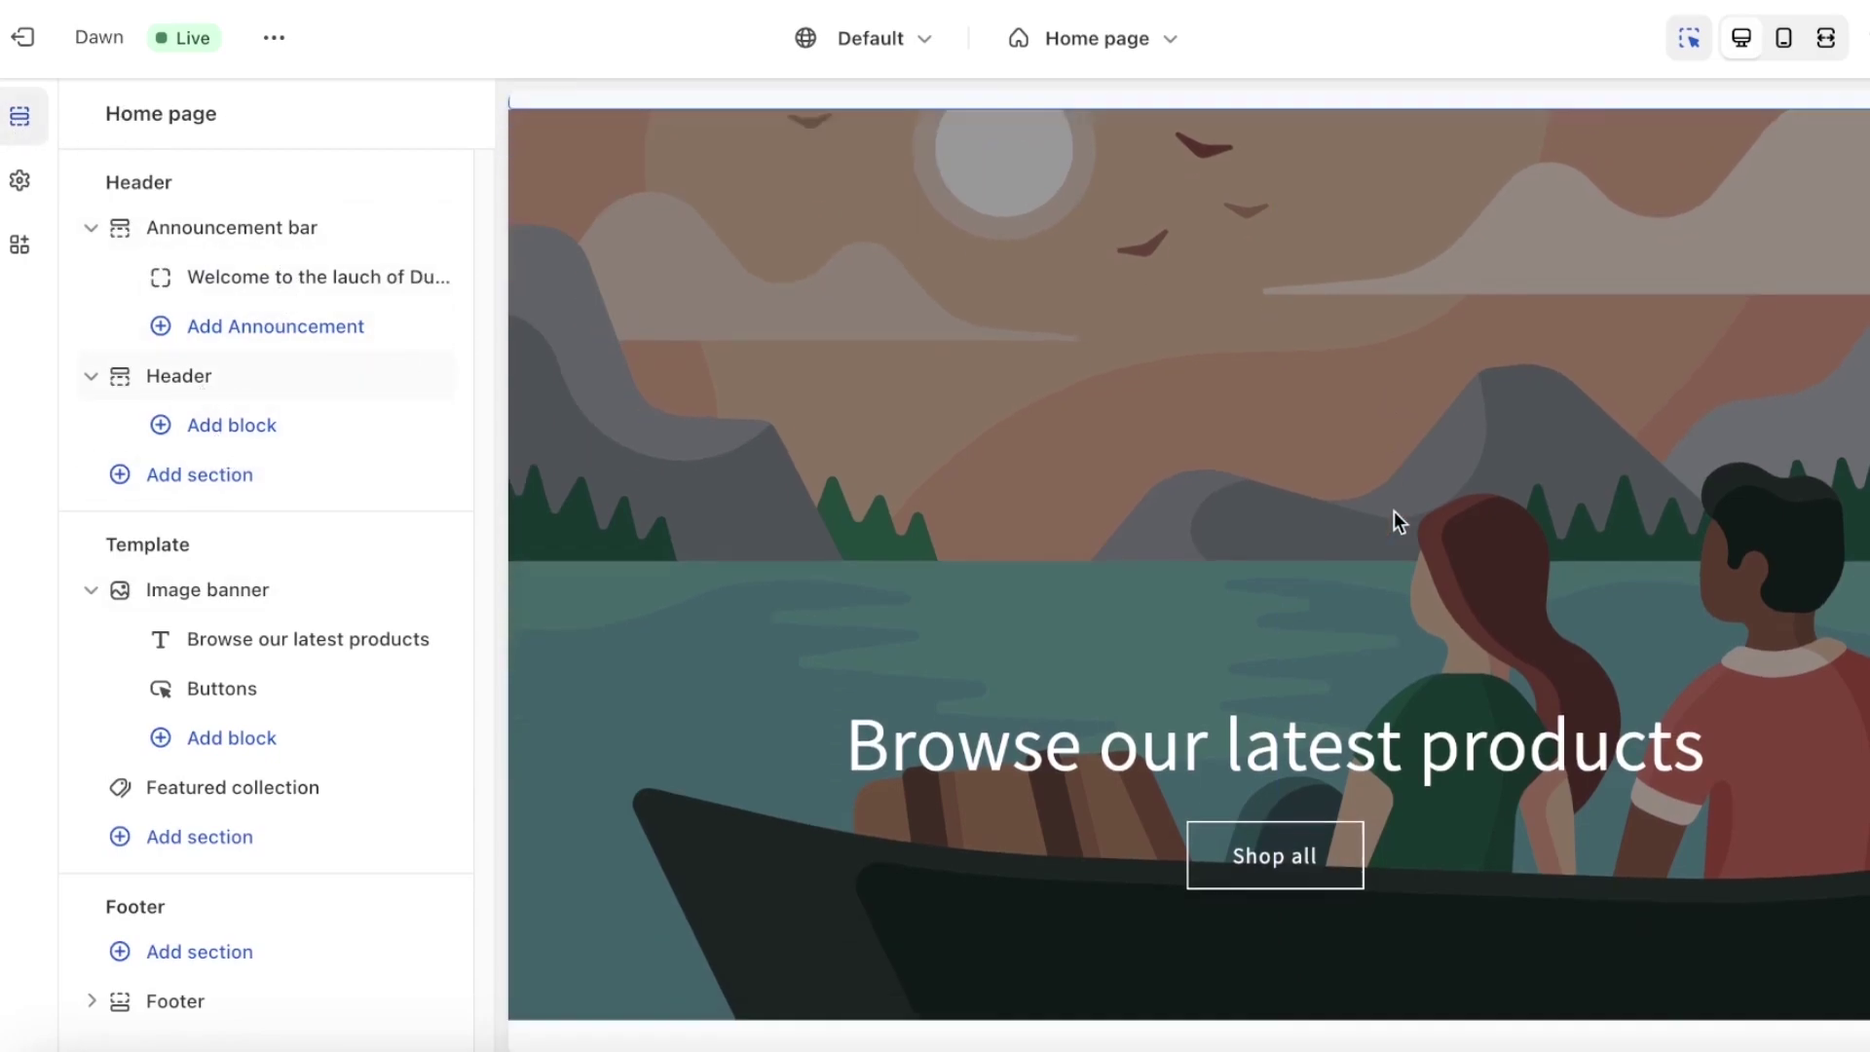
click(1368, 467)
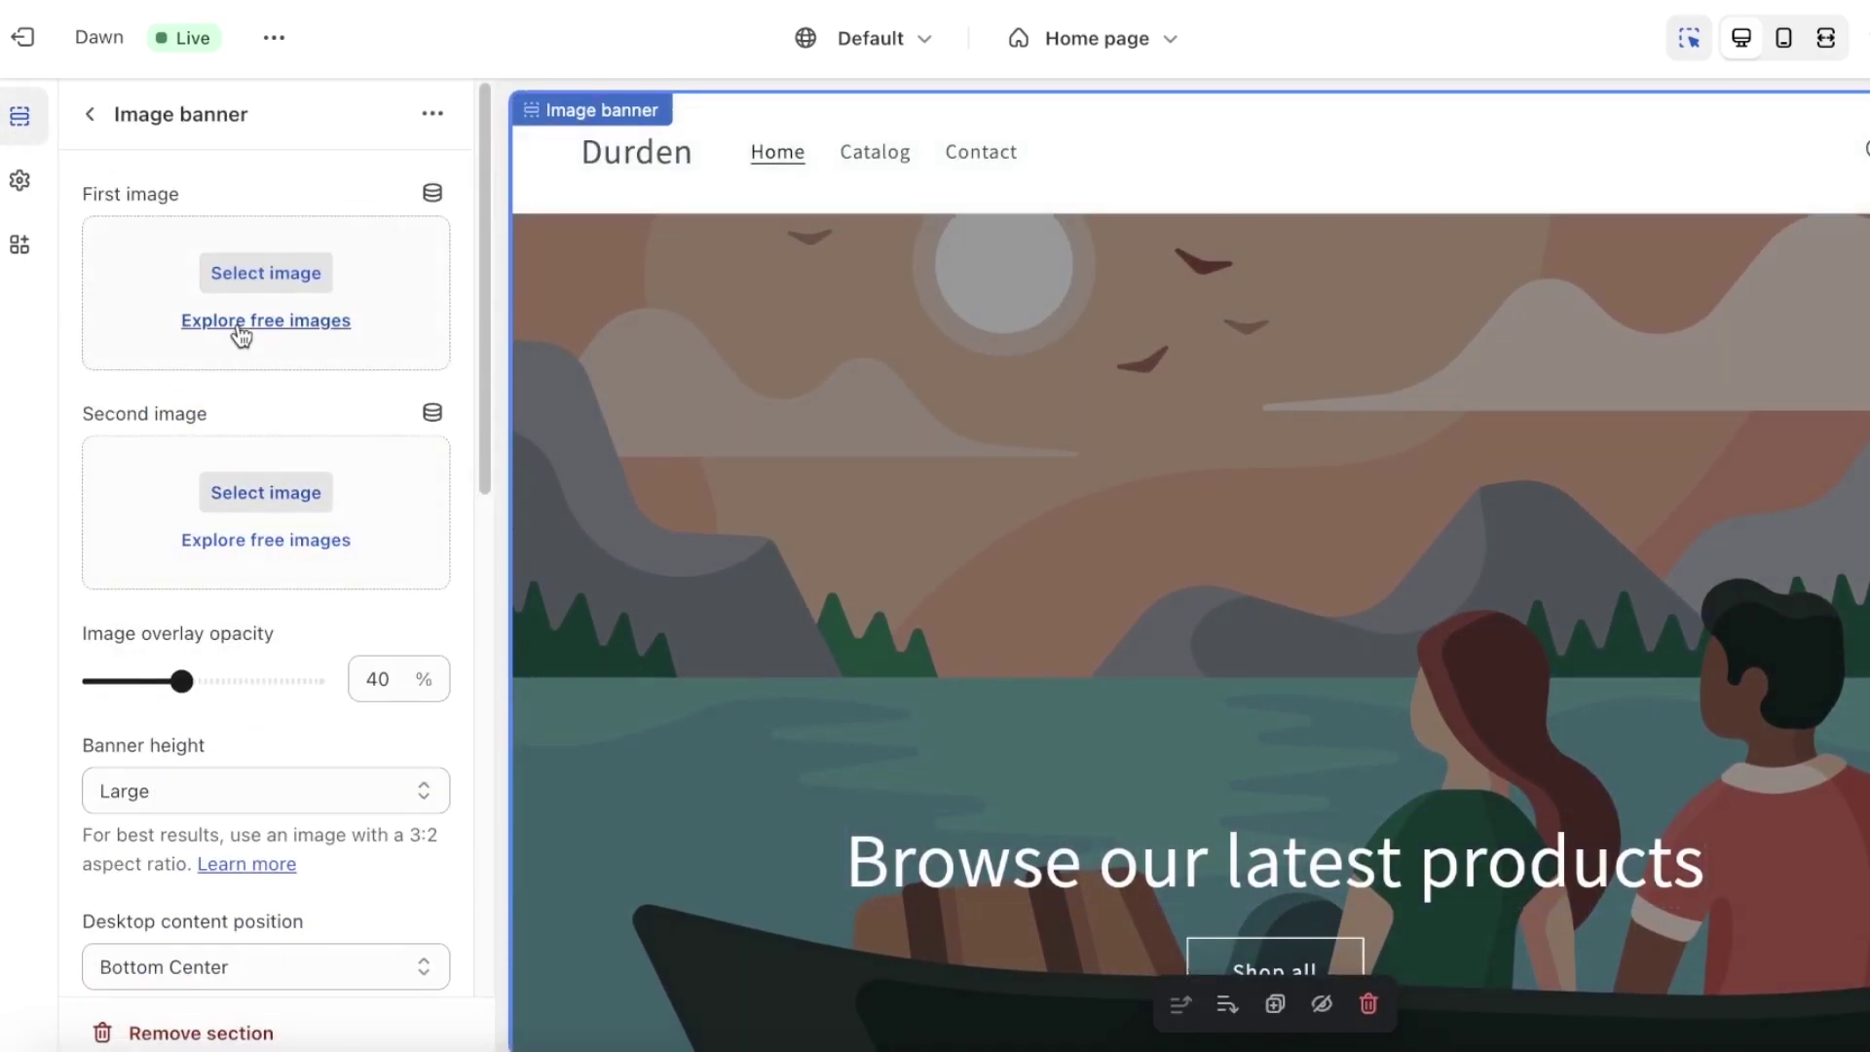
Upload Body_Shampoo_Promo_Instagram_Post.png from the computer and use it as the banner's first image.
click(261, 283)
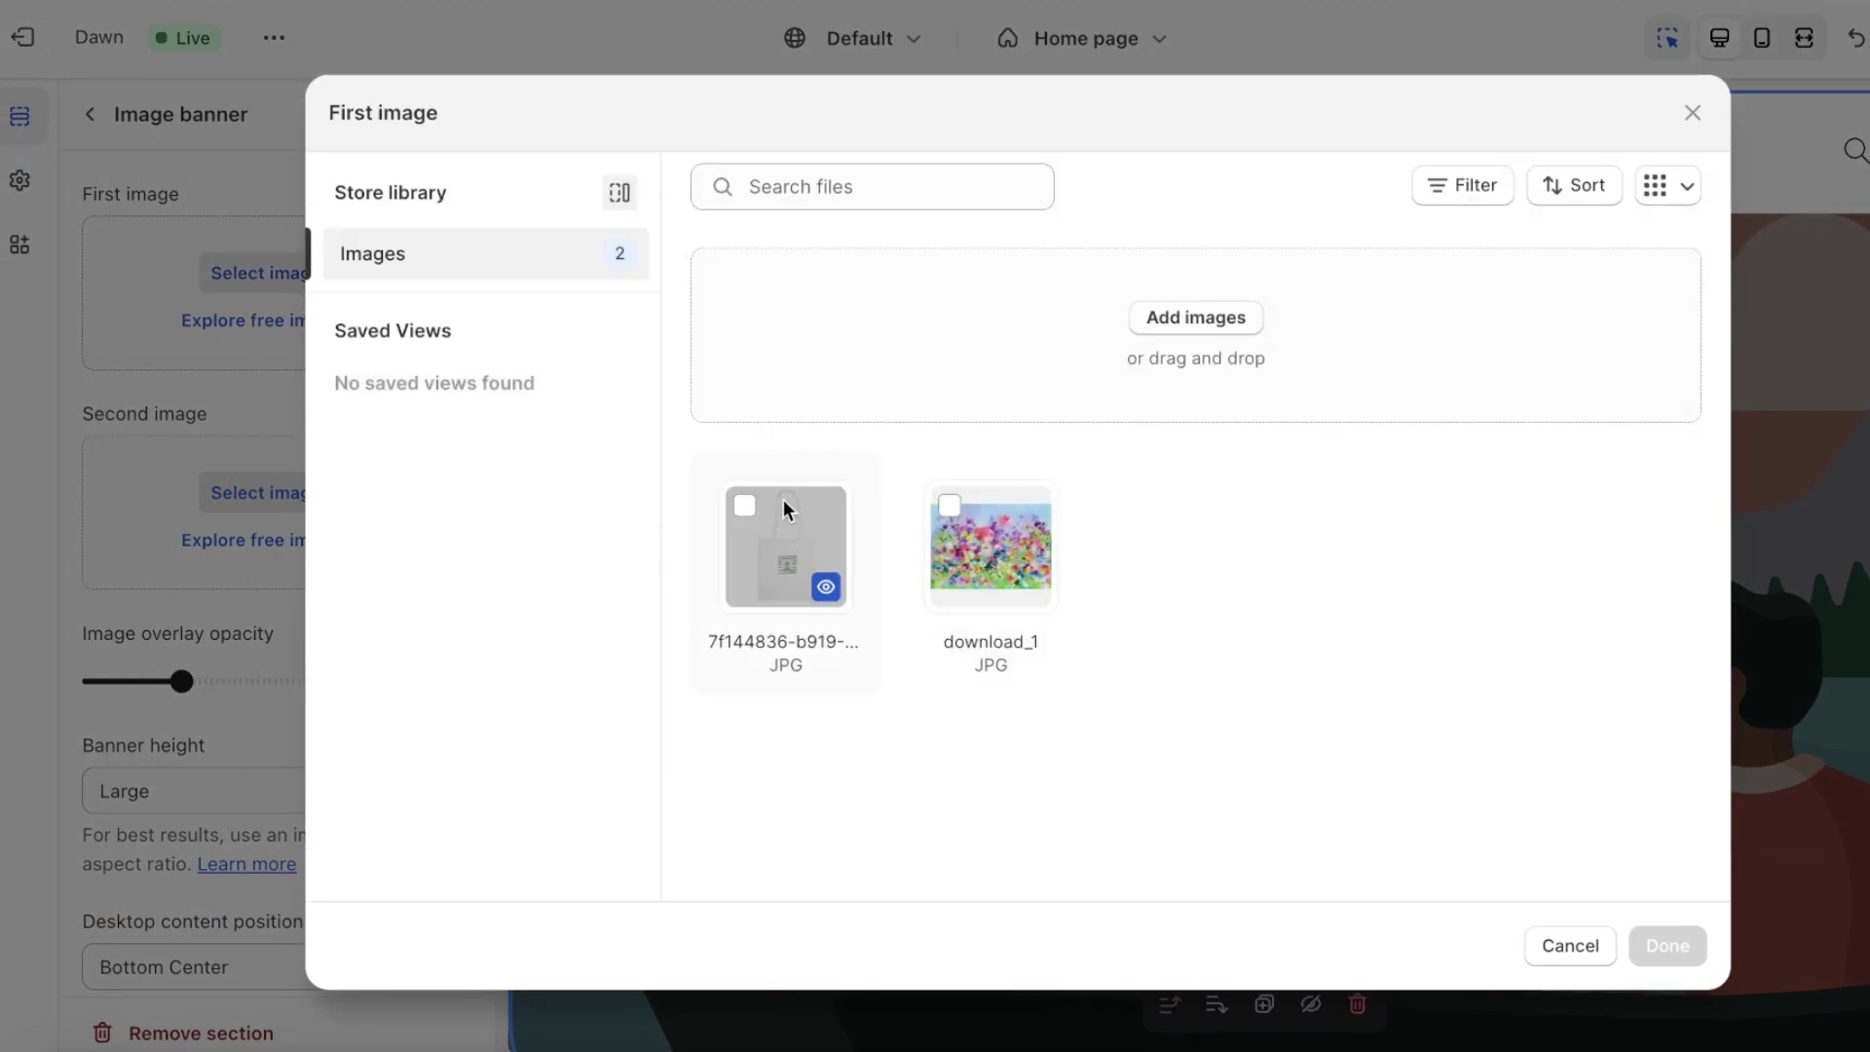
click(796, 205)
click(1194, 319)
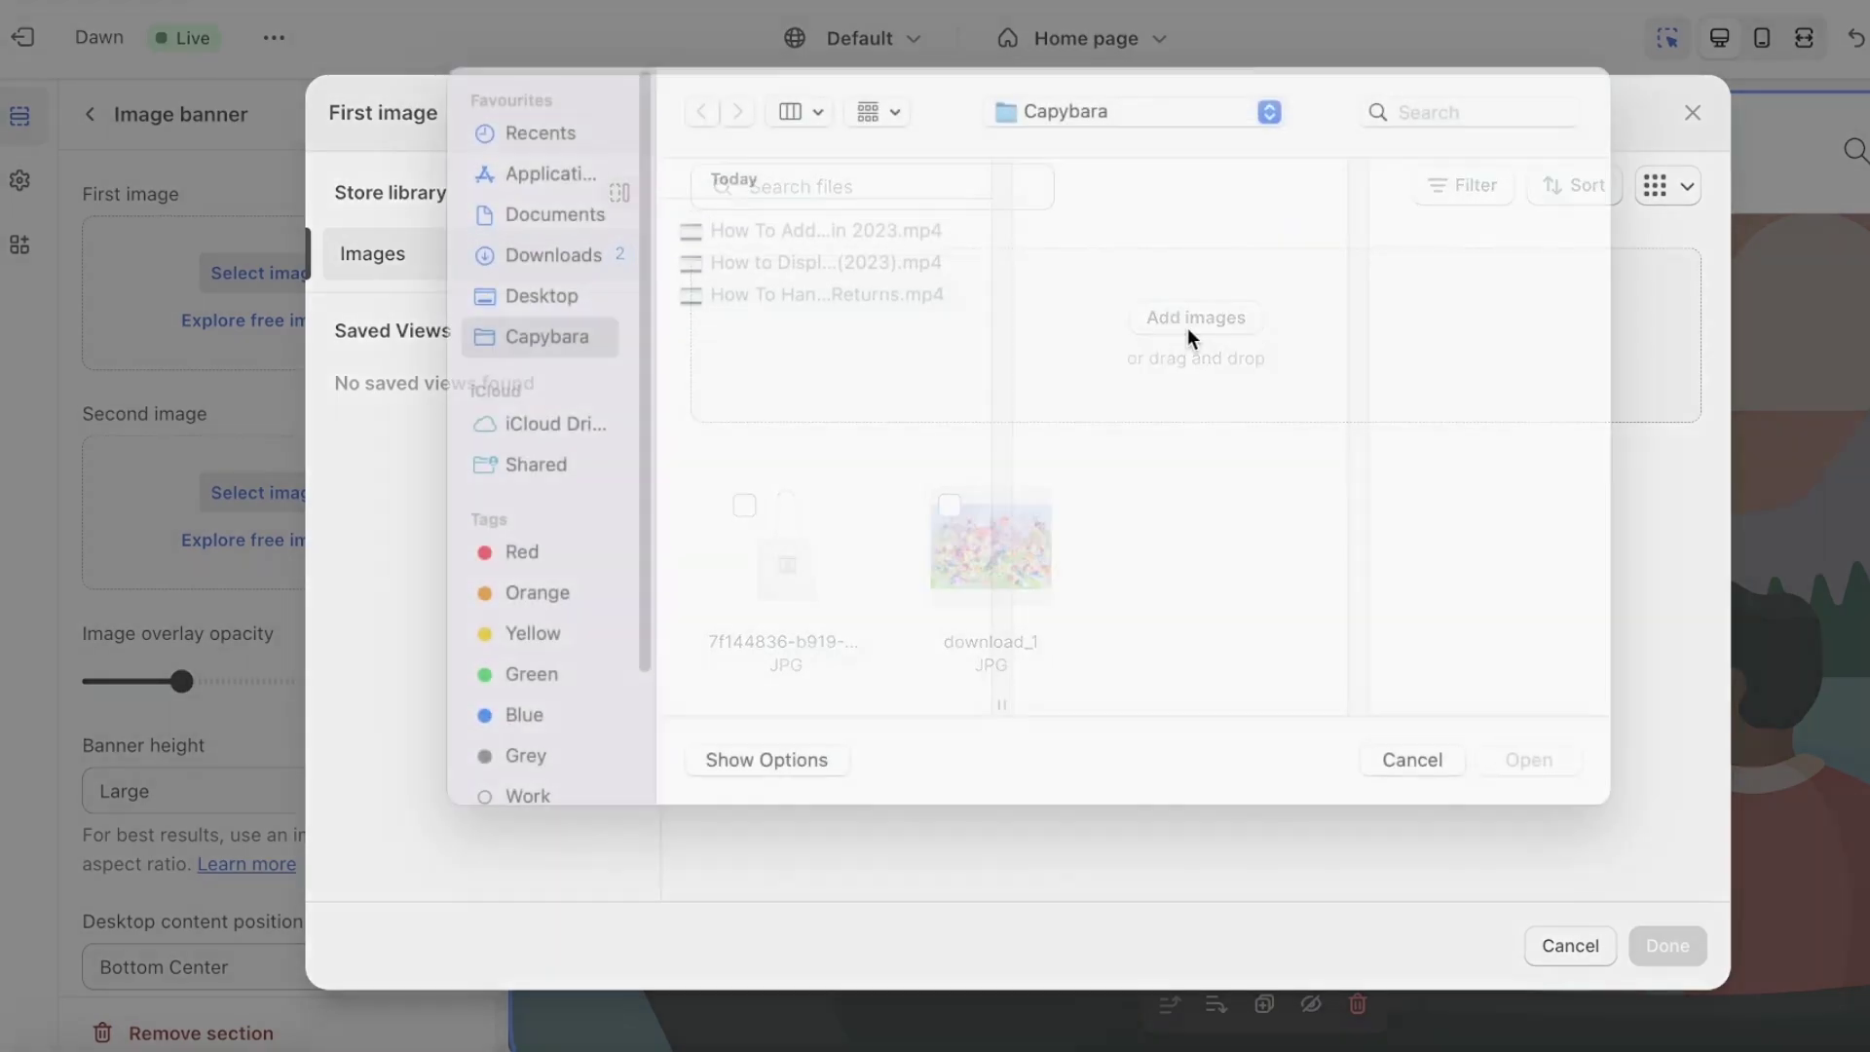
click(540, 330)
click(539, 301)
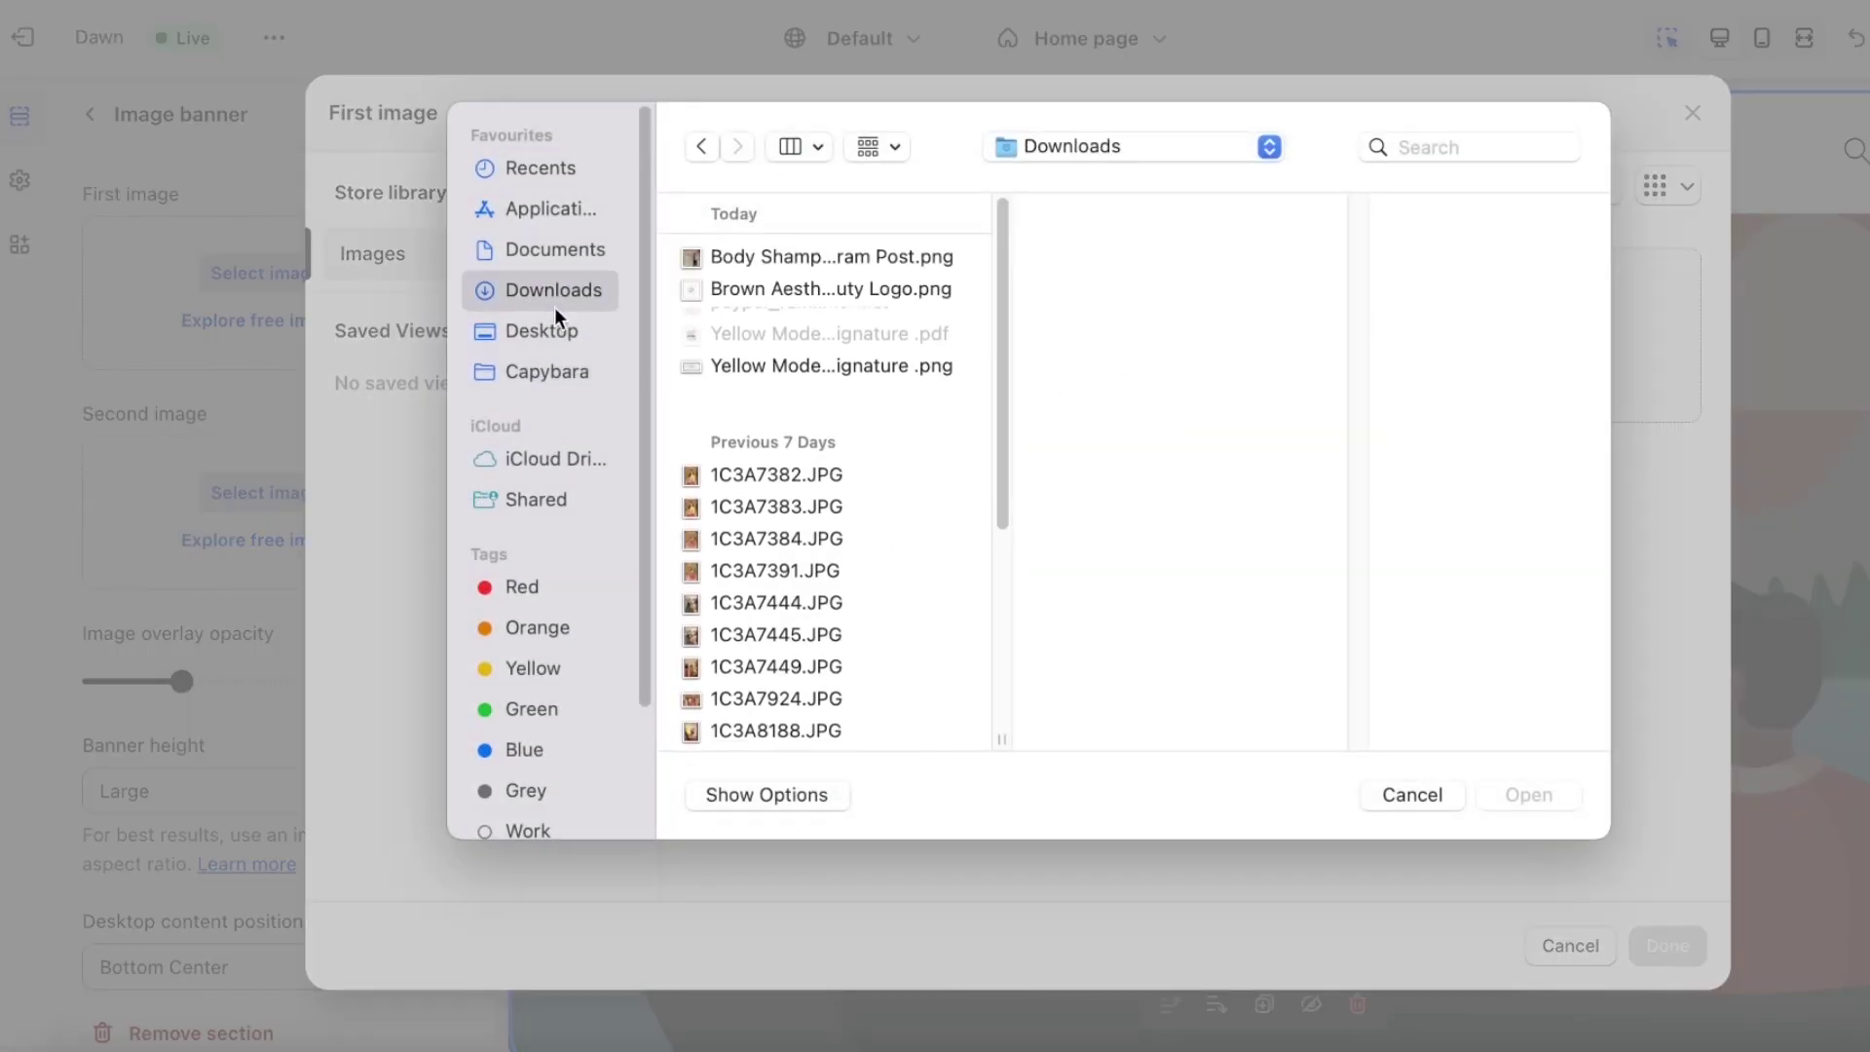
scroll(806, 603, down, 5)
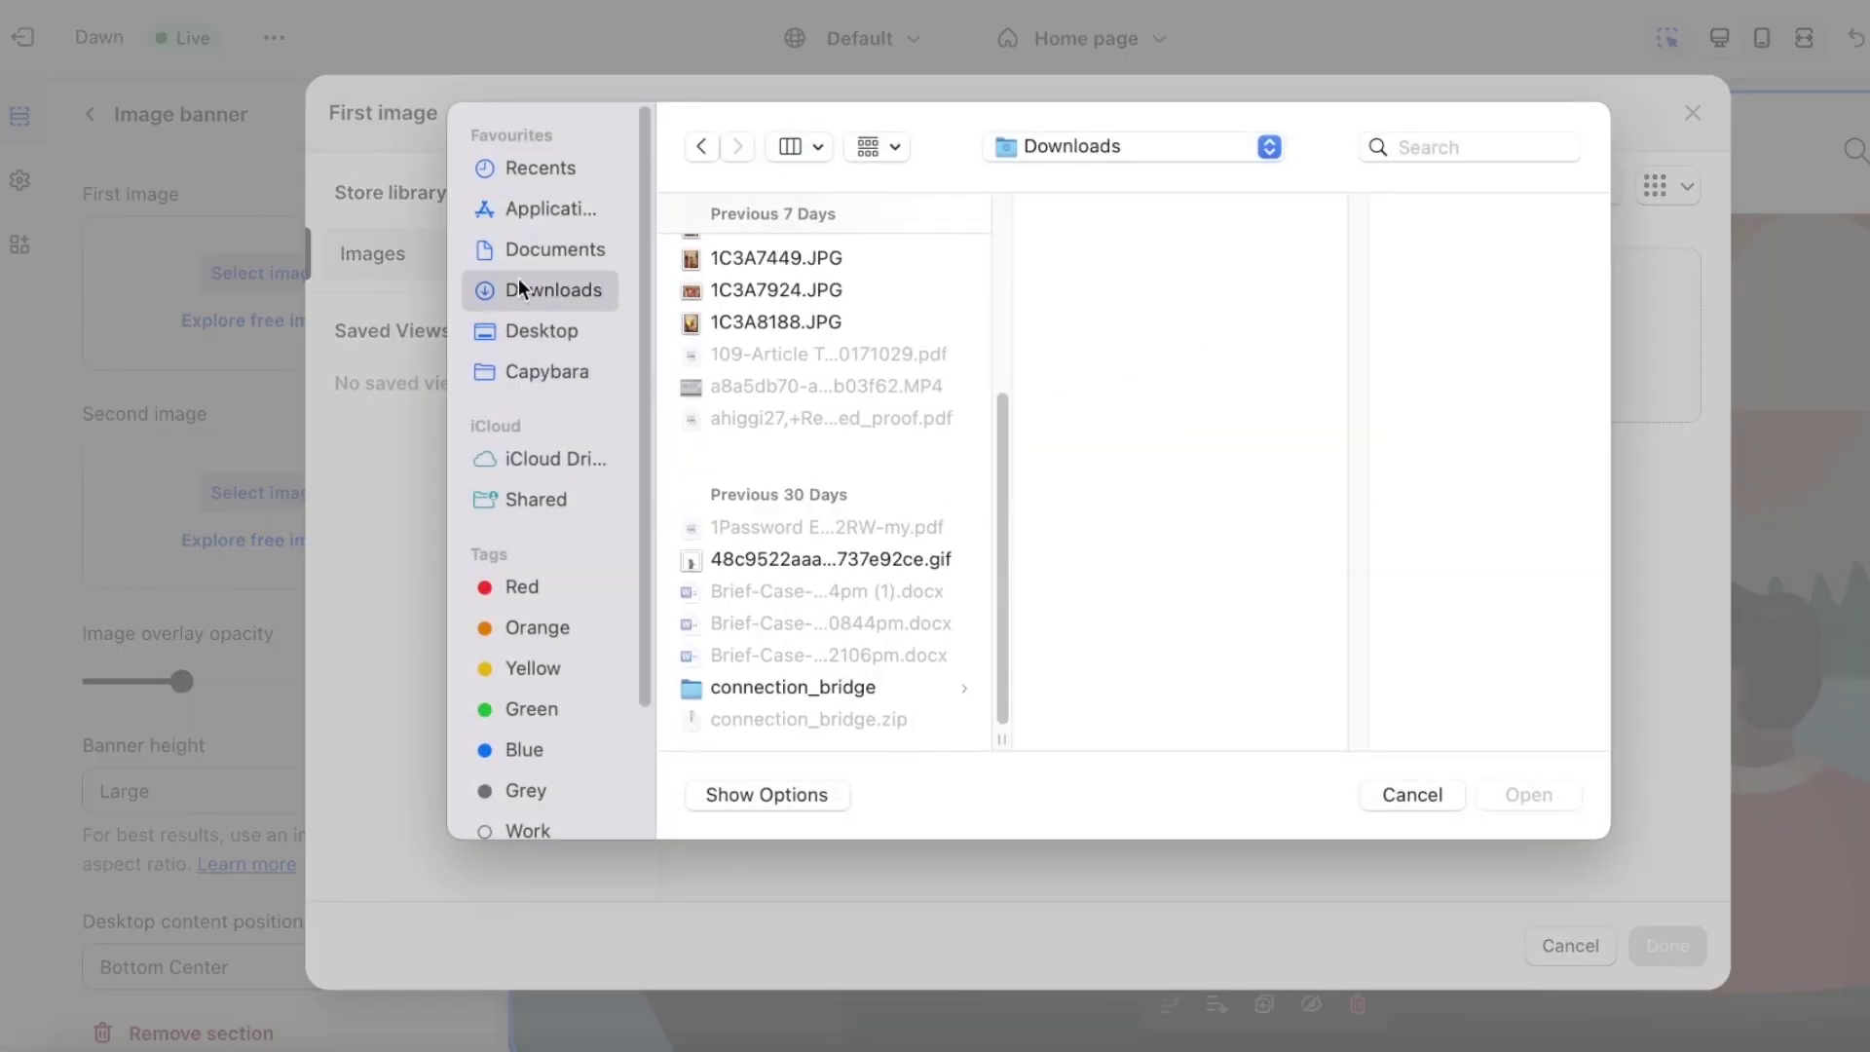
scroll(890, 511, up, 5)
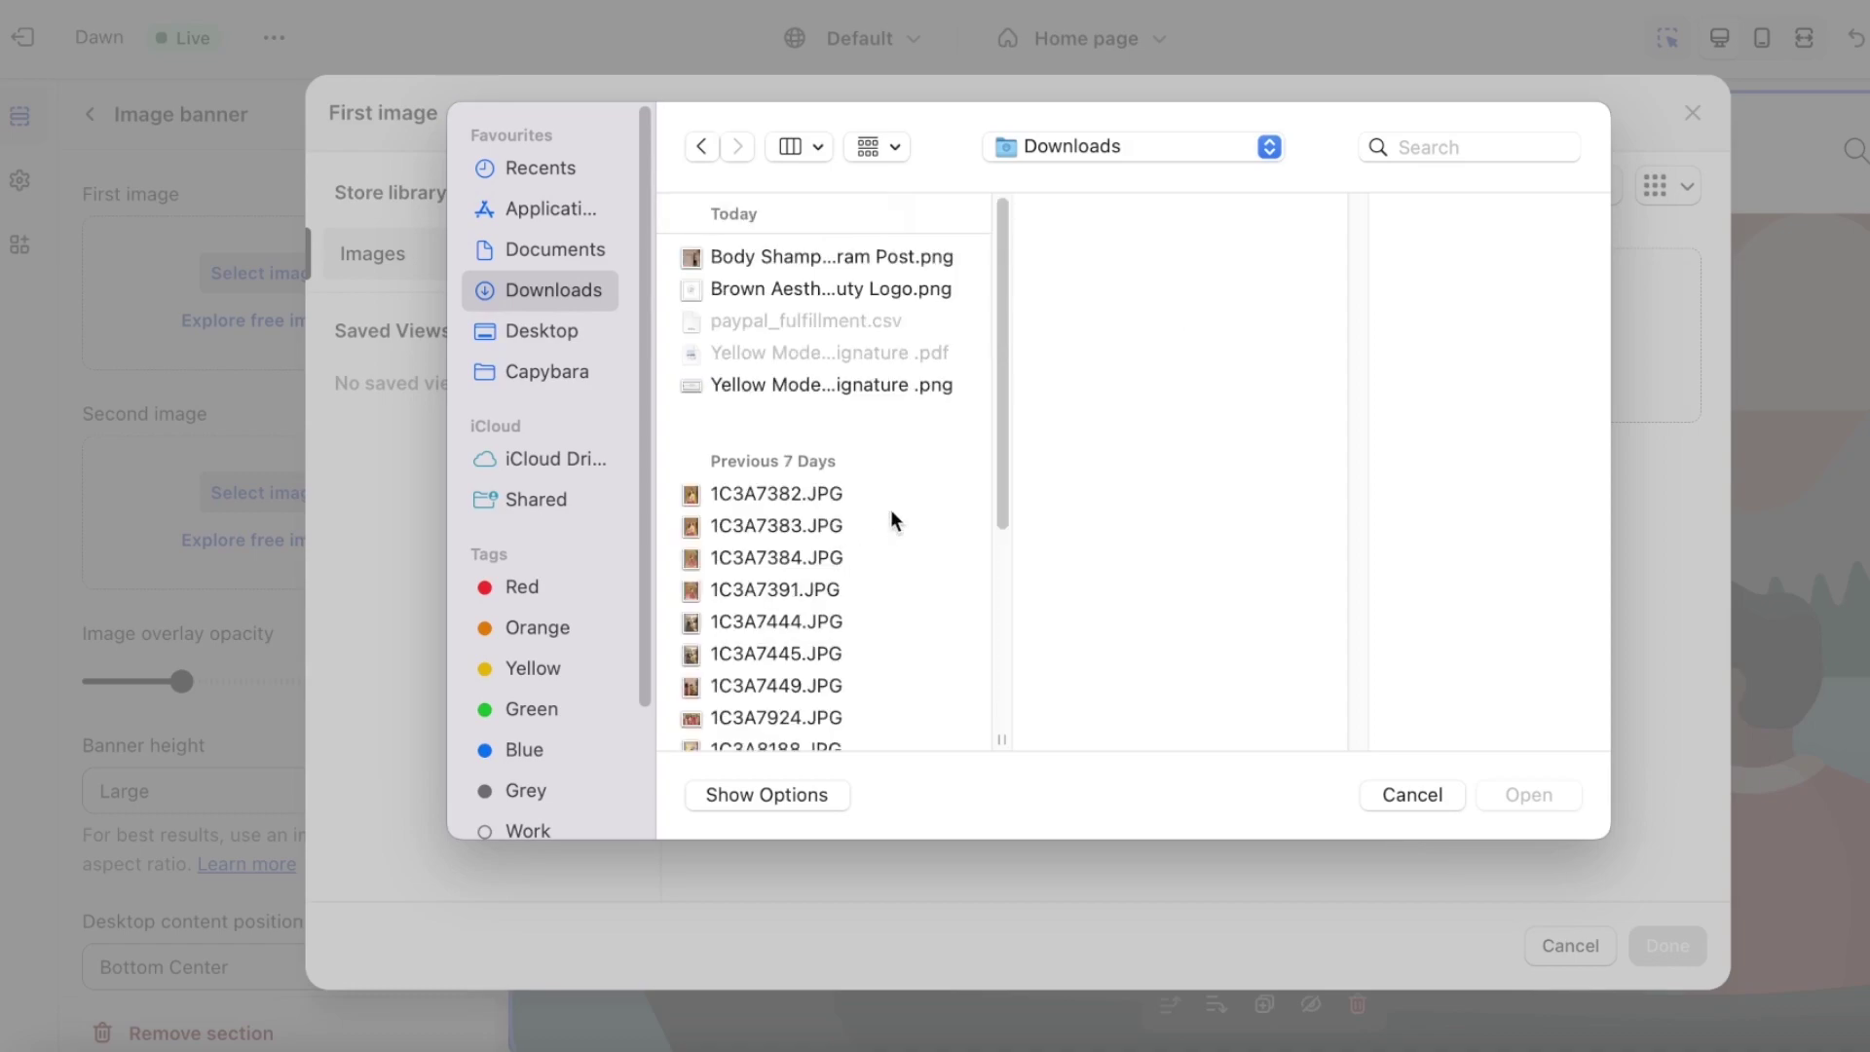
click(764, 255)
click(766, 288)
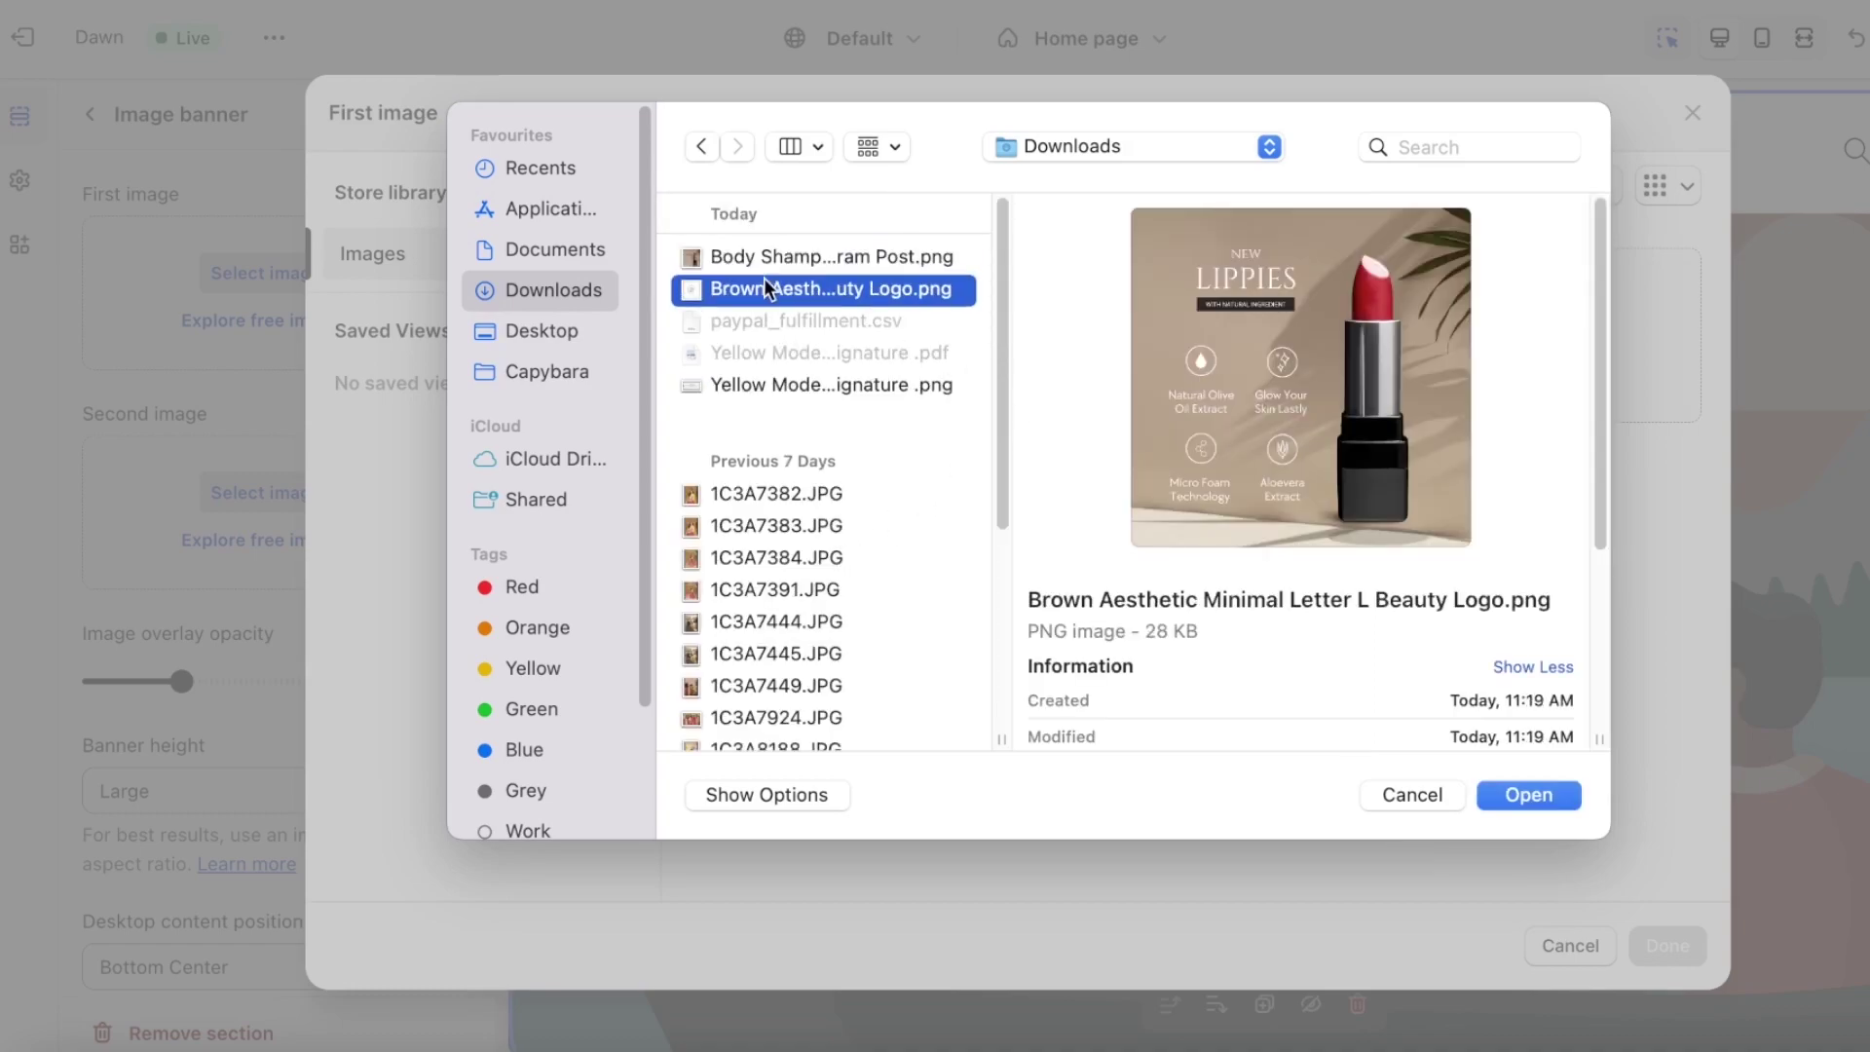
click(777, 258)
click(1534, 802)
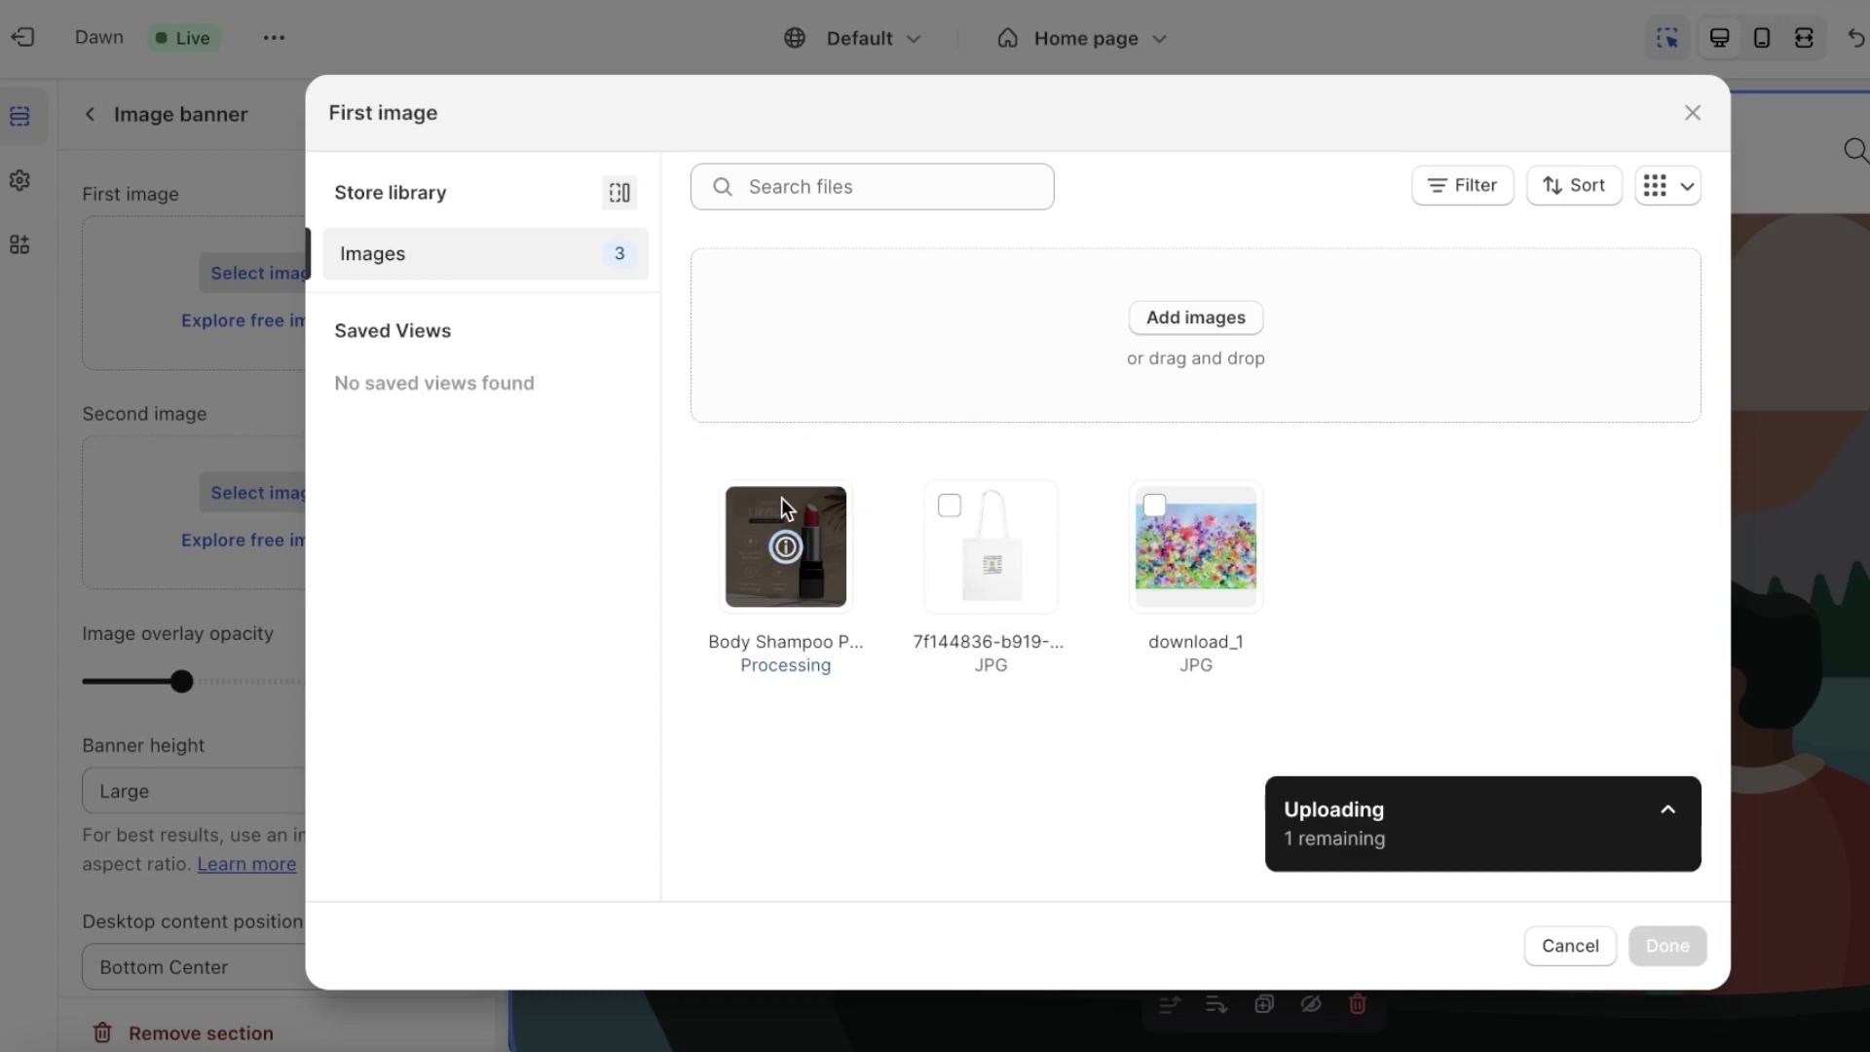
click(1667, 944)
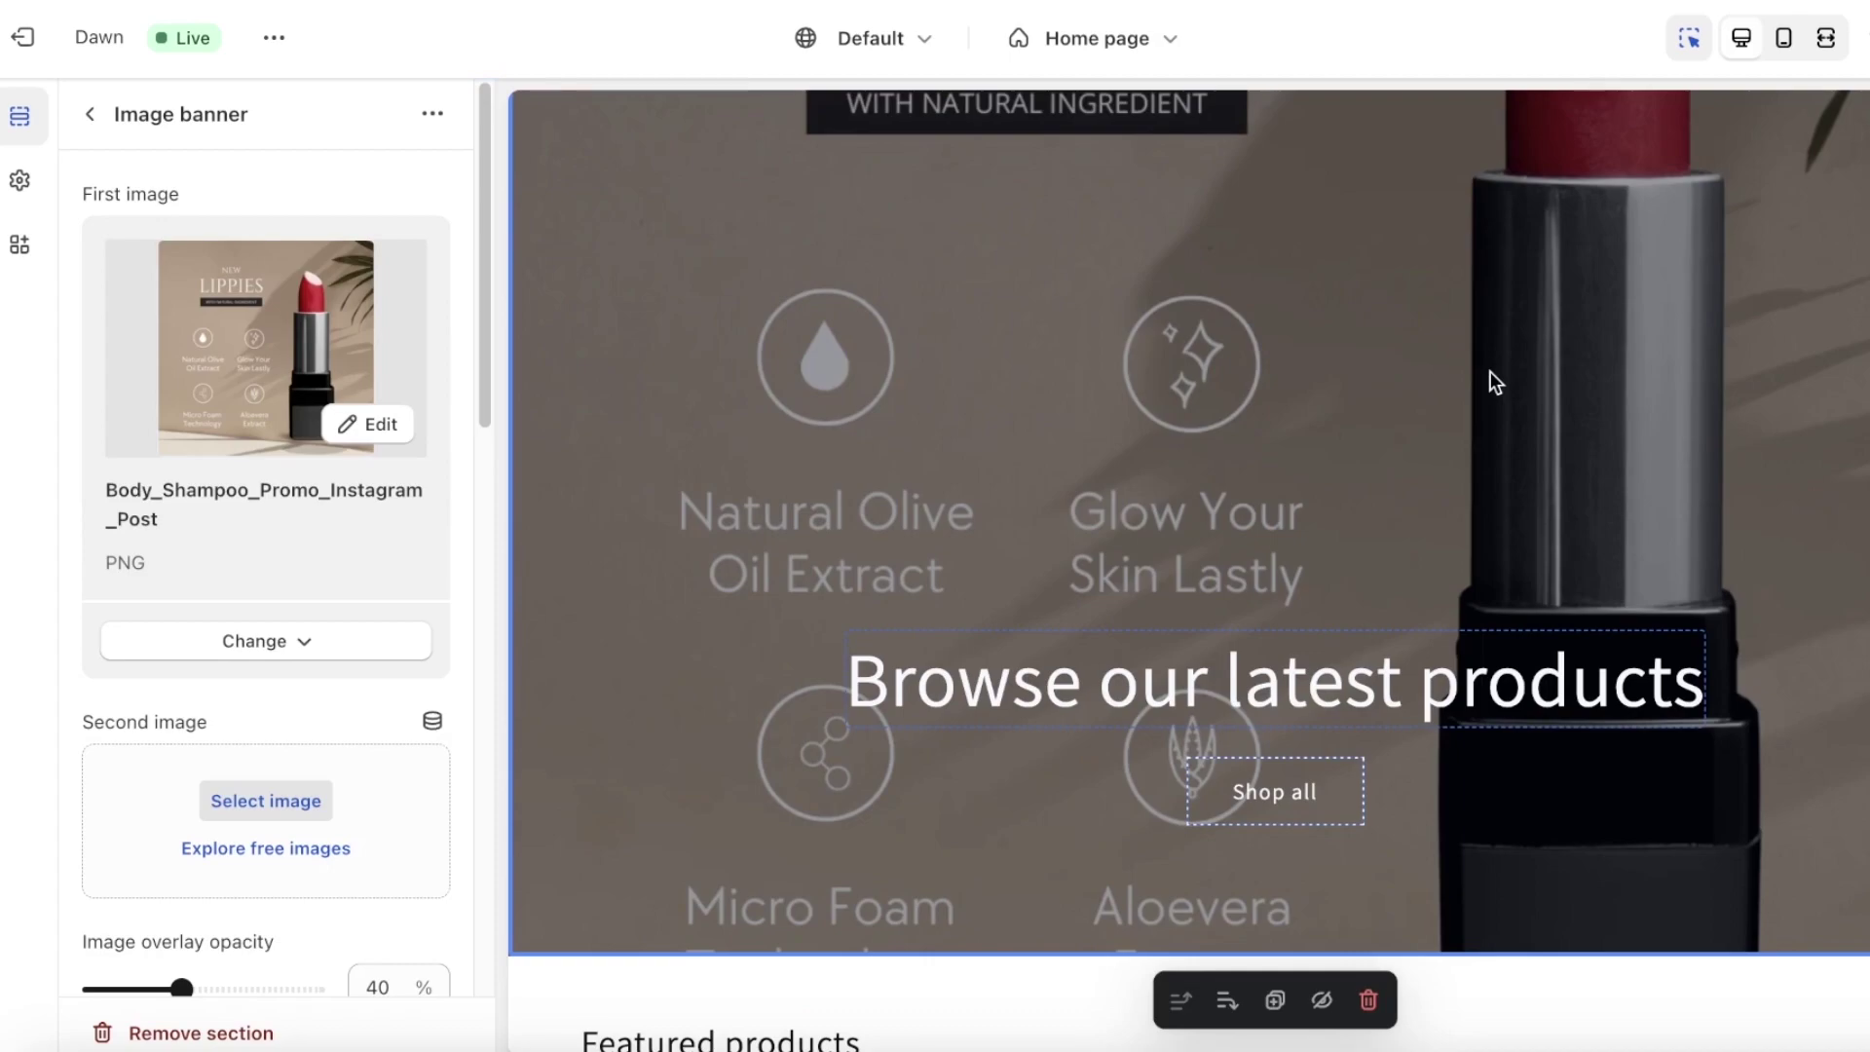
Lower the image banner's overlay opacity to 30%.
scroll(1490, 380, up, 4)
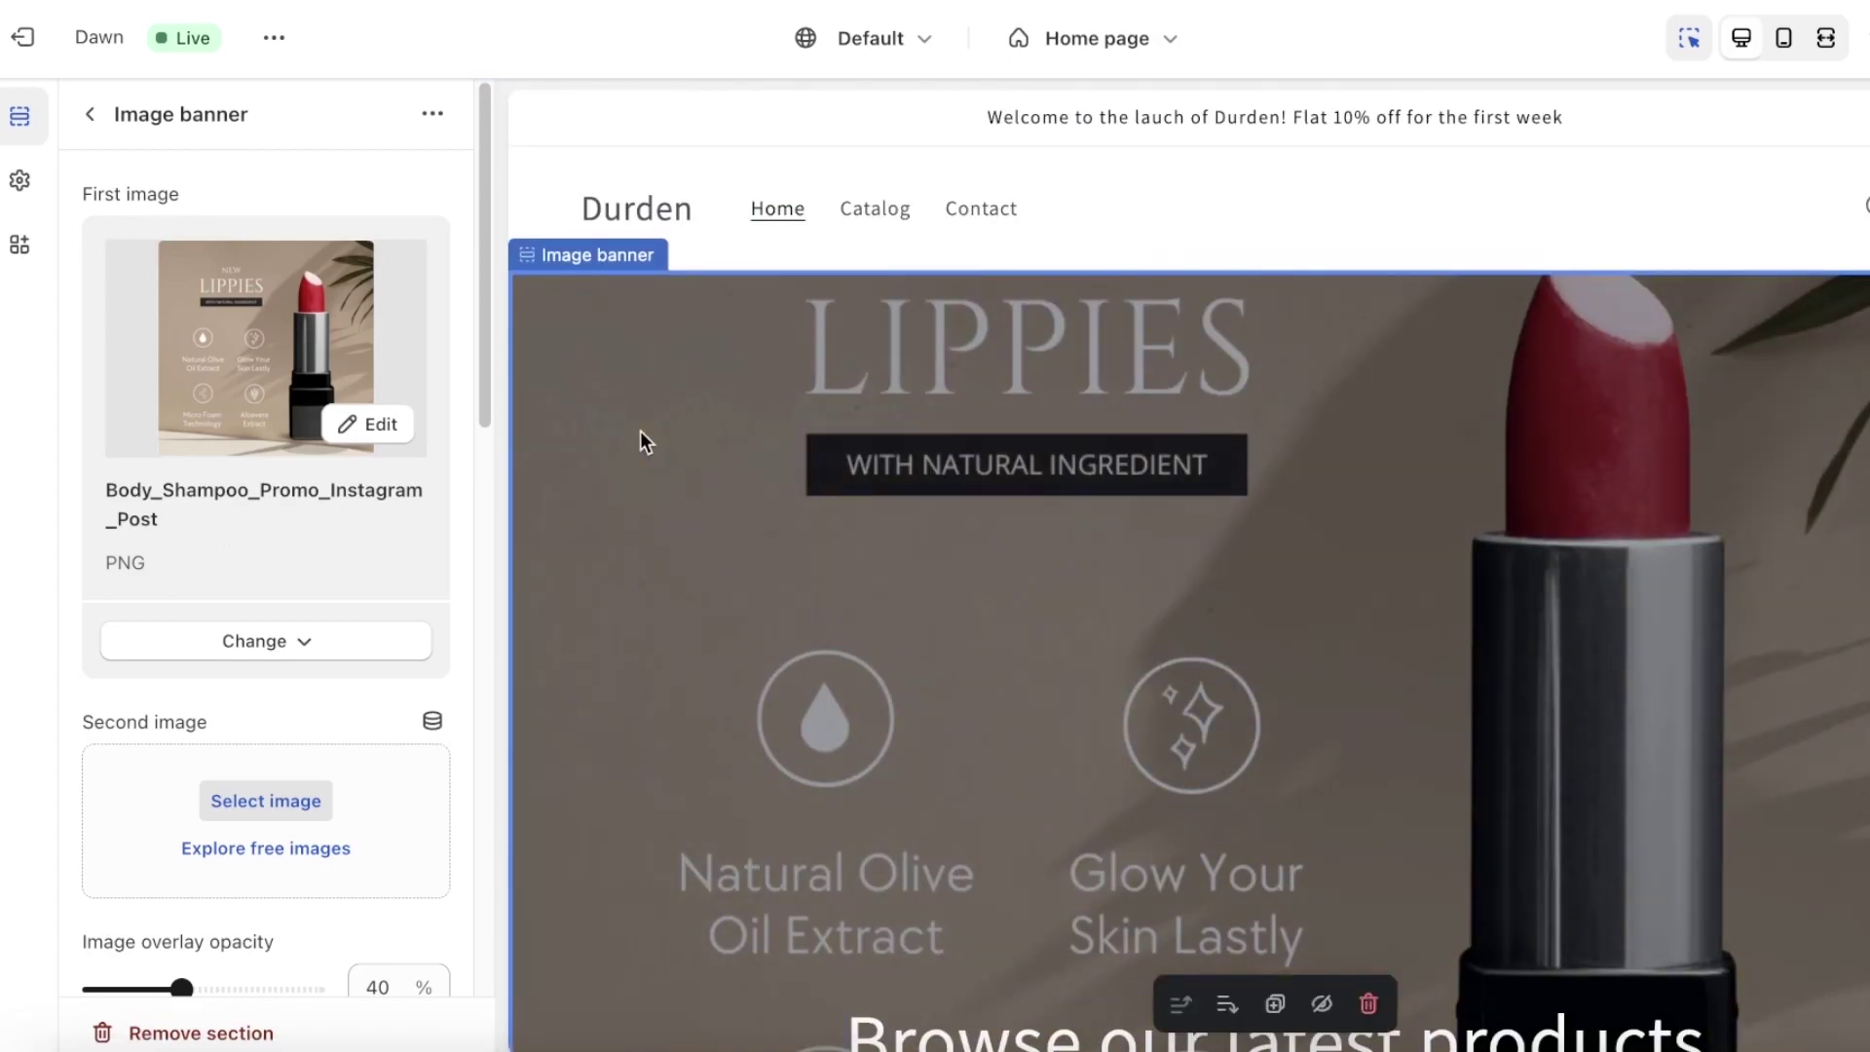
scroll(426, 815, down, 4)
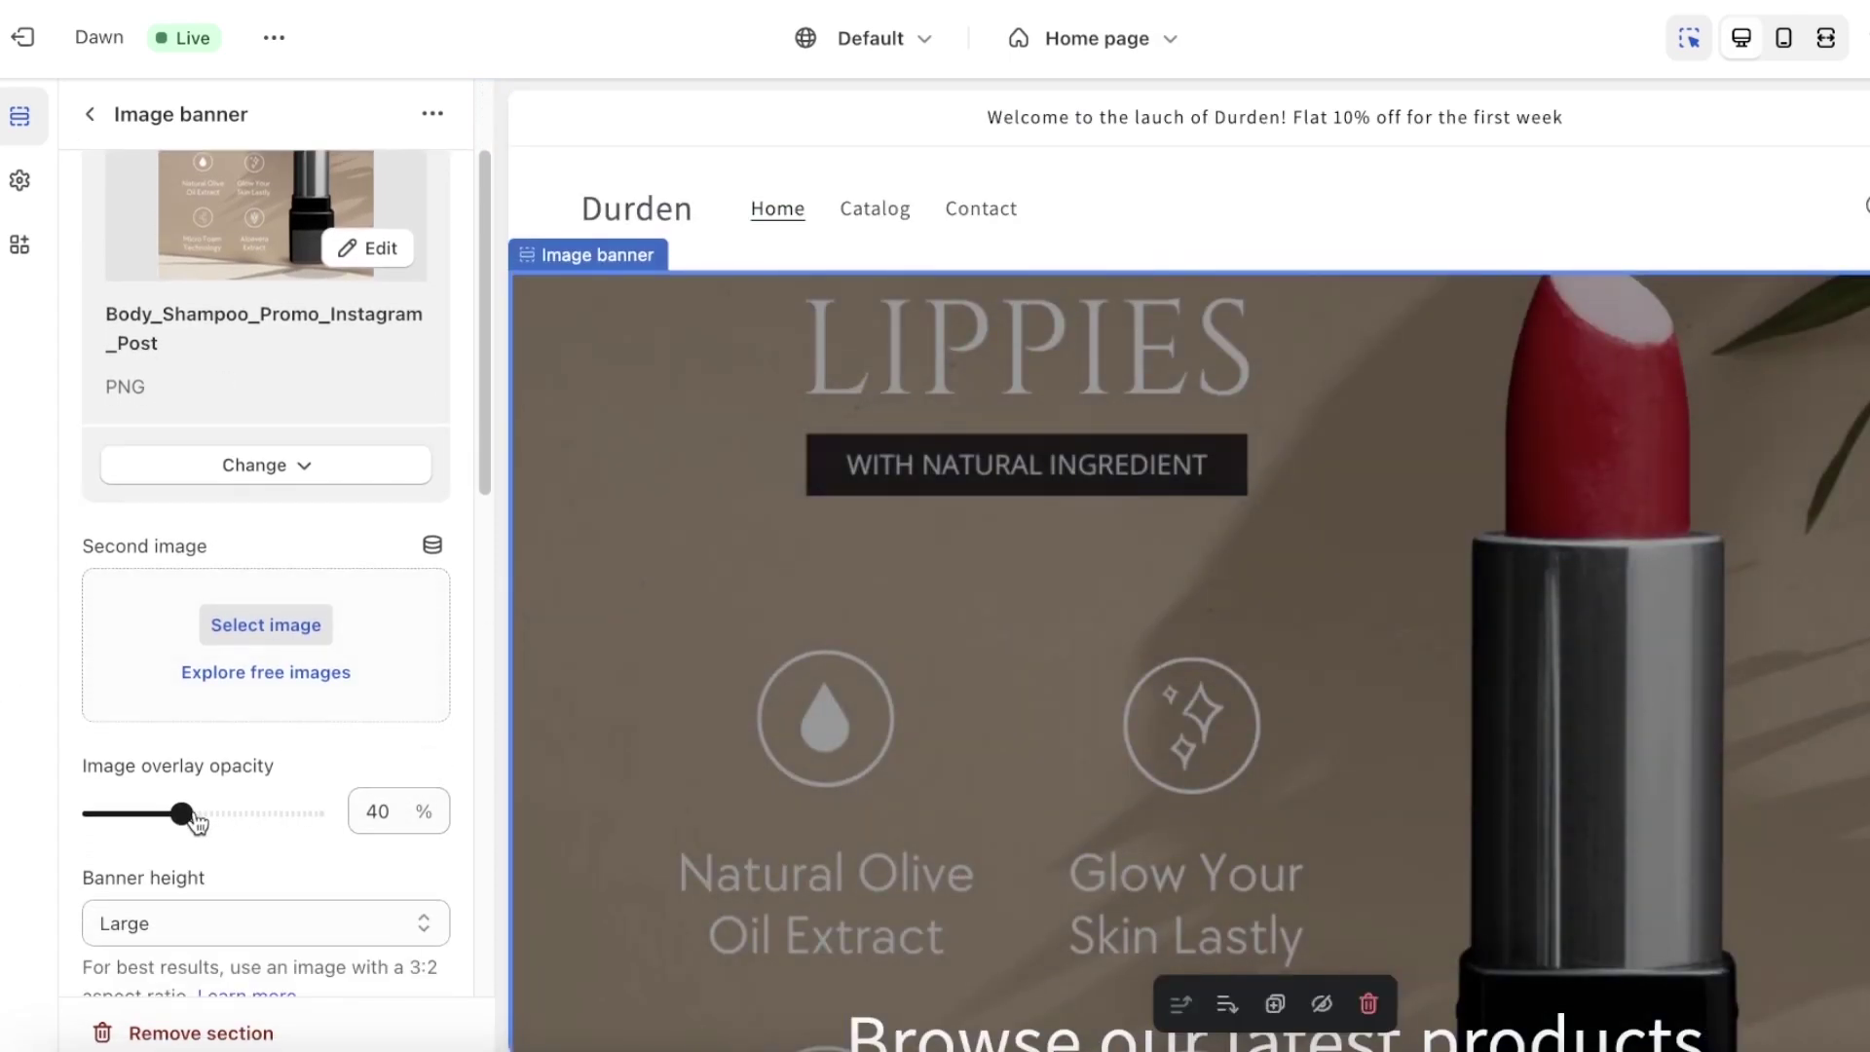
mouse_move(195, 821)
mouse_down()
mouse_move(133, 813)
mouse_move(159, 813)
mouse_up()
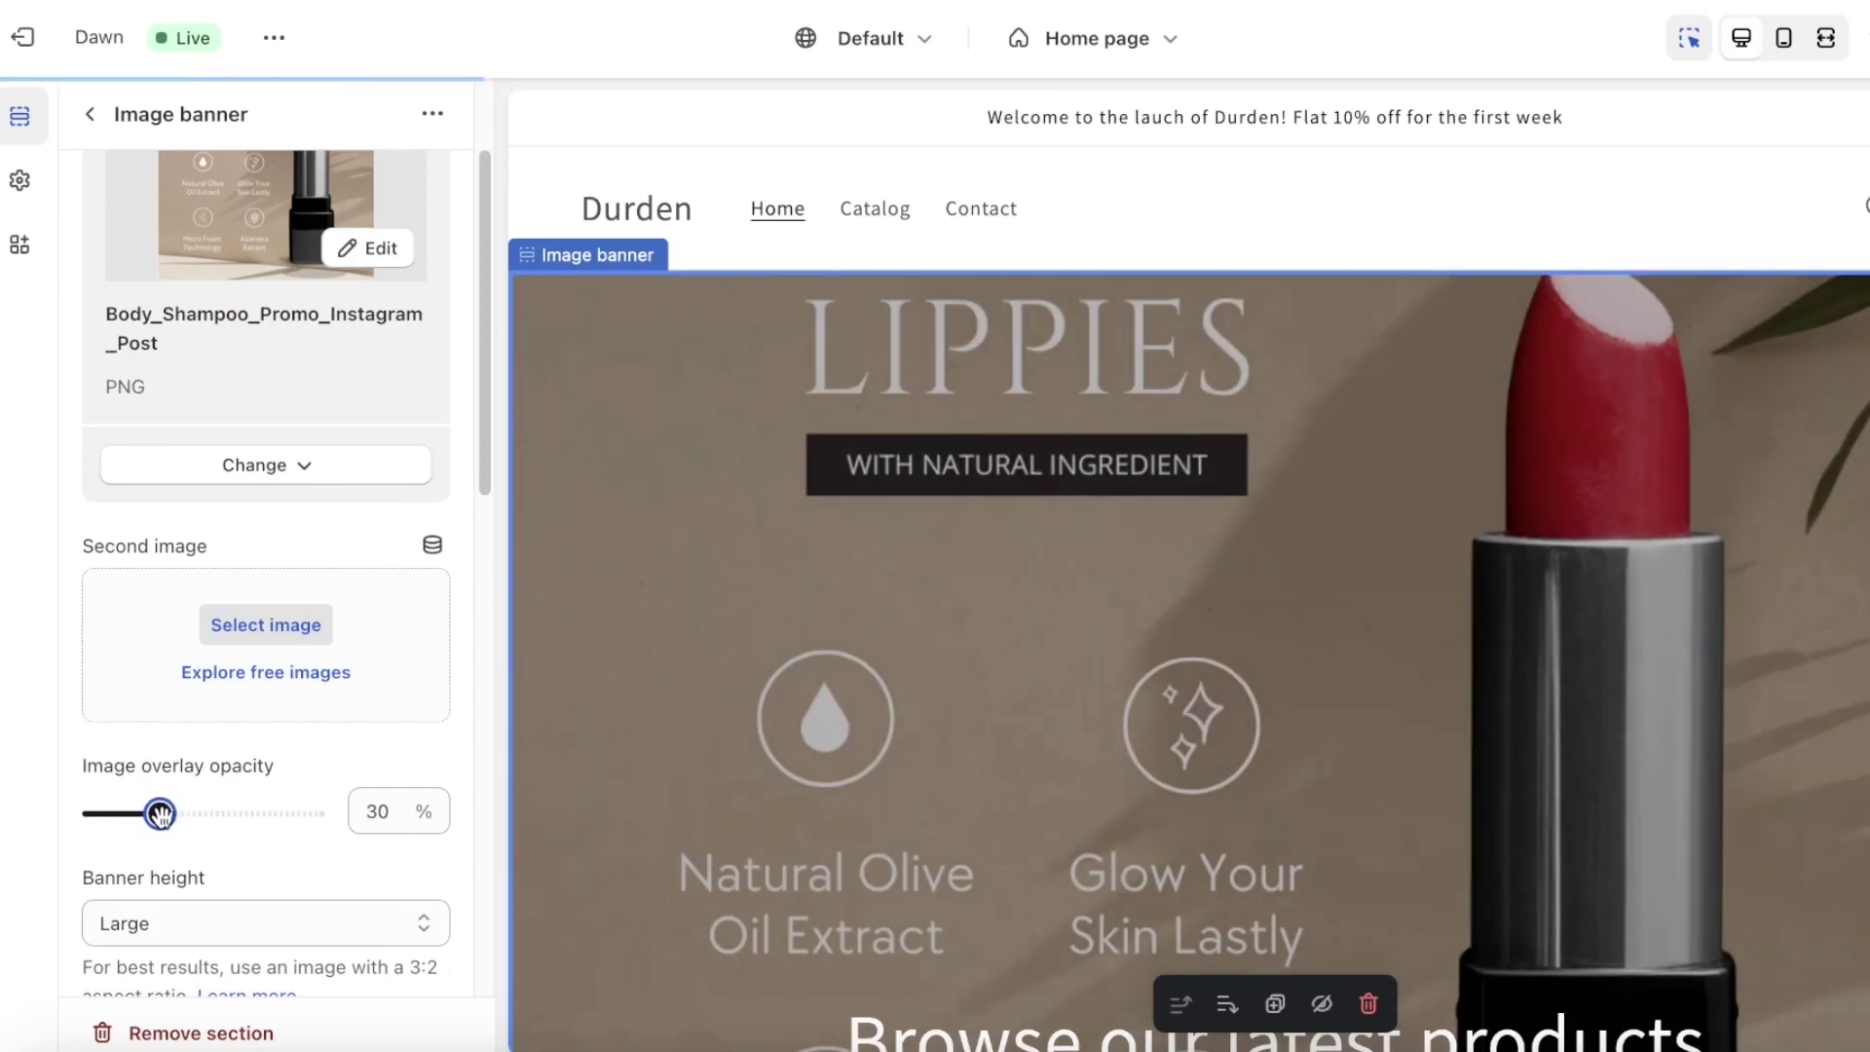
scroll(1654, 477, down, 5)
scroll(1710, 434, up, 3)
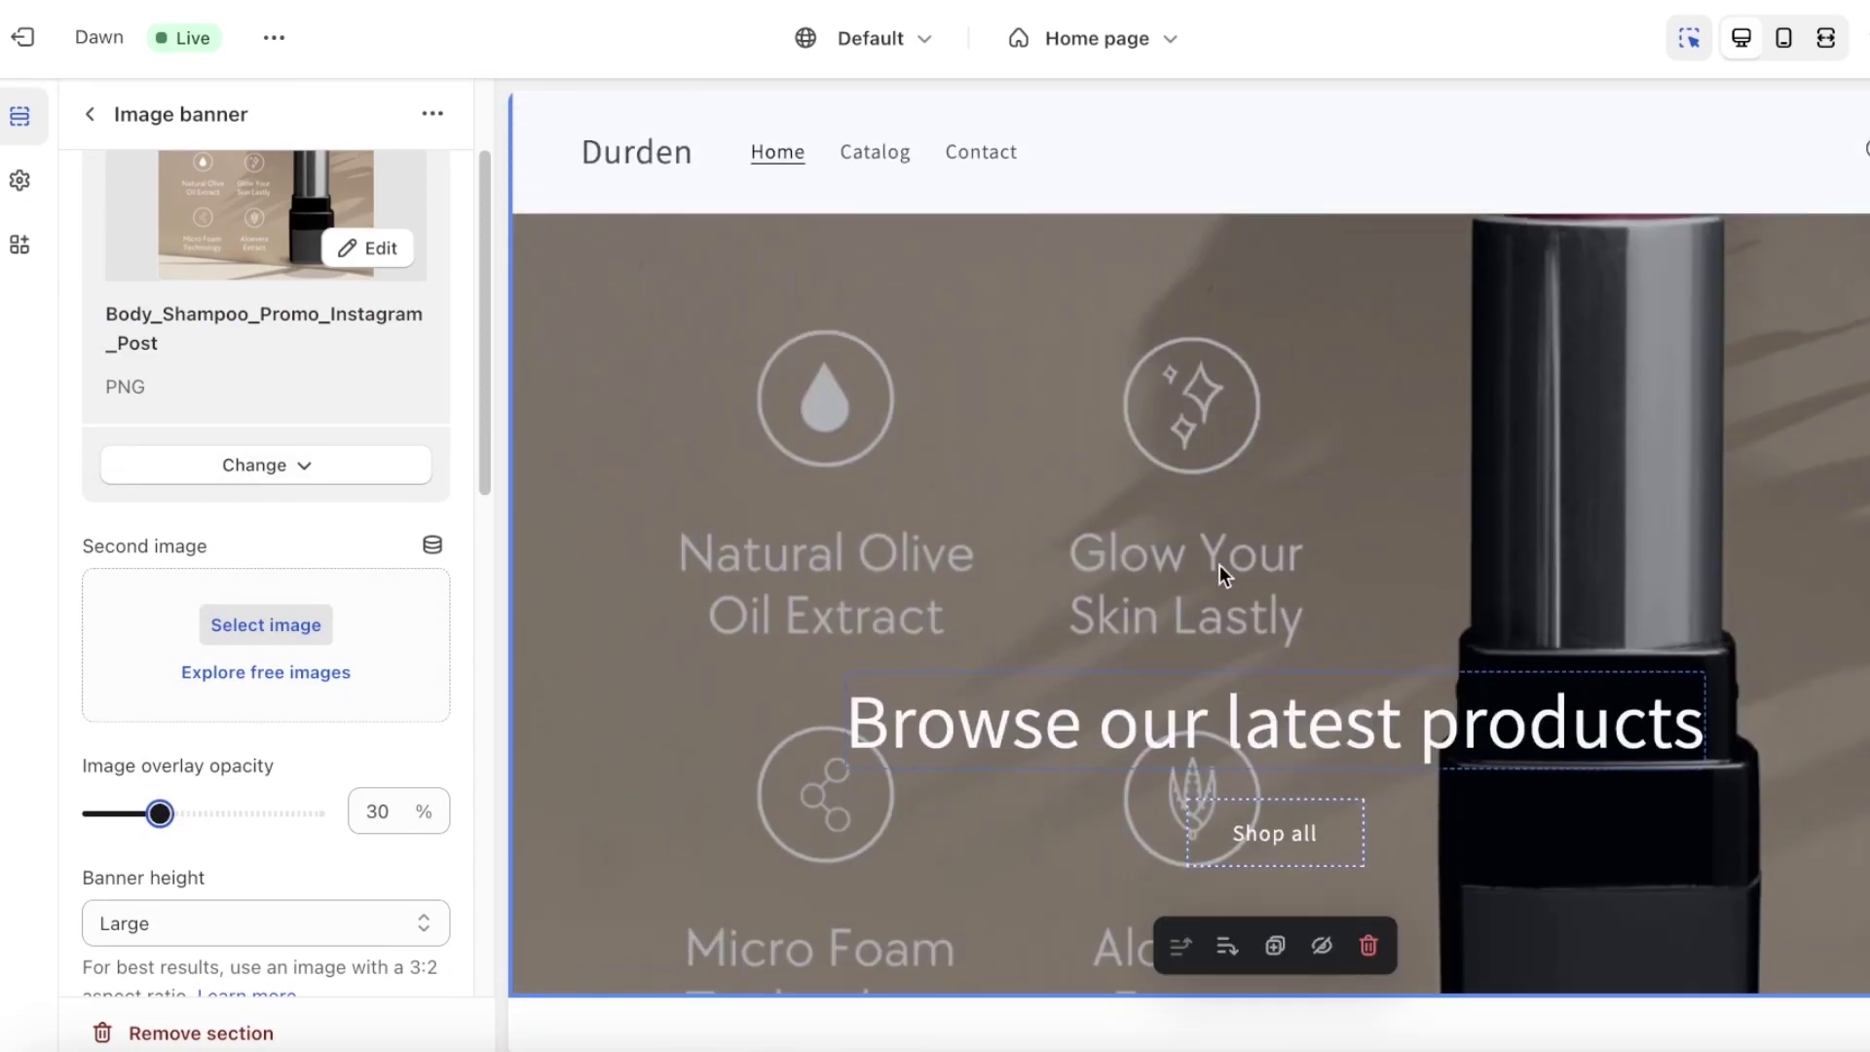
scroll(322, 872, down, 3)
Set Banner height to Small after trying Adapt to first image and Medium.
click(224, 665)
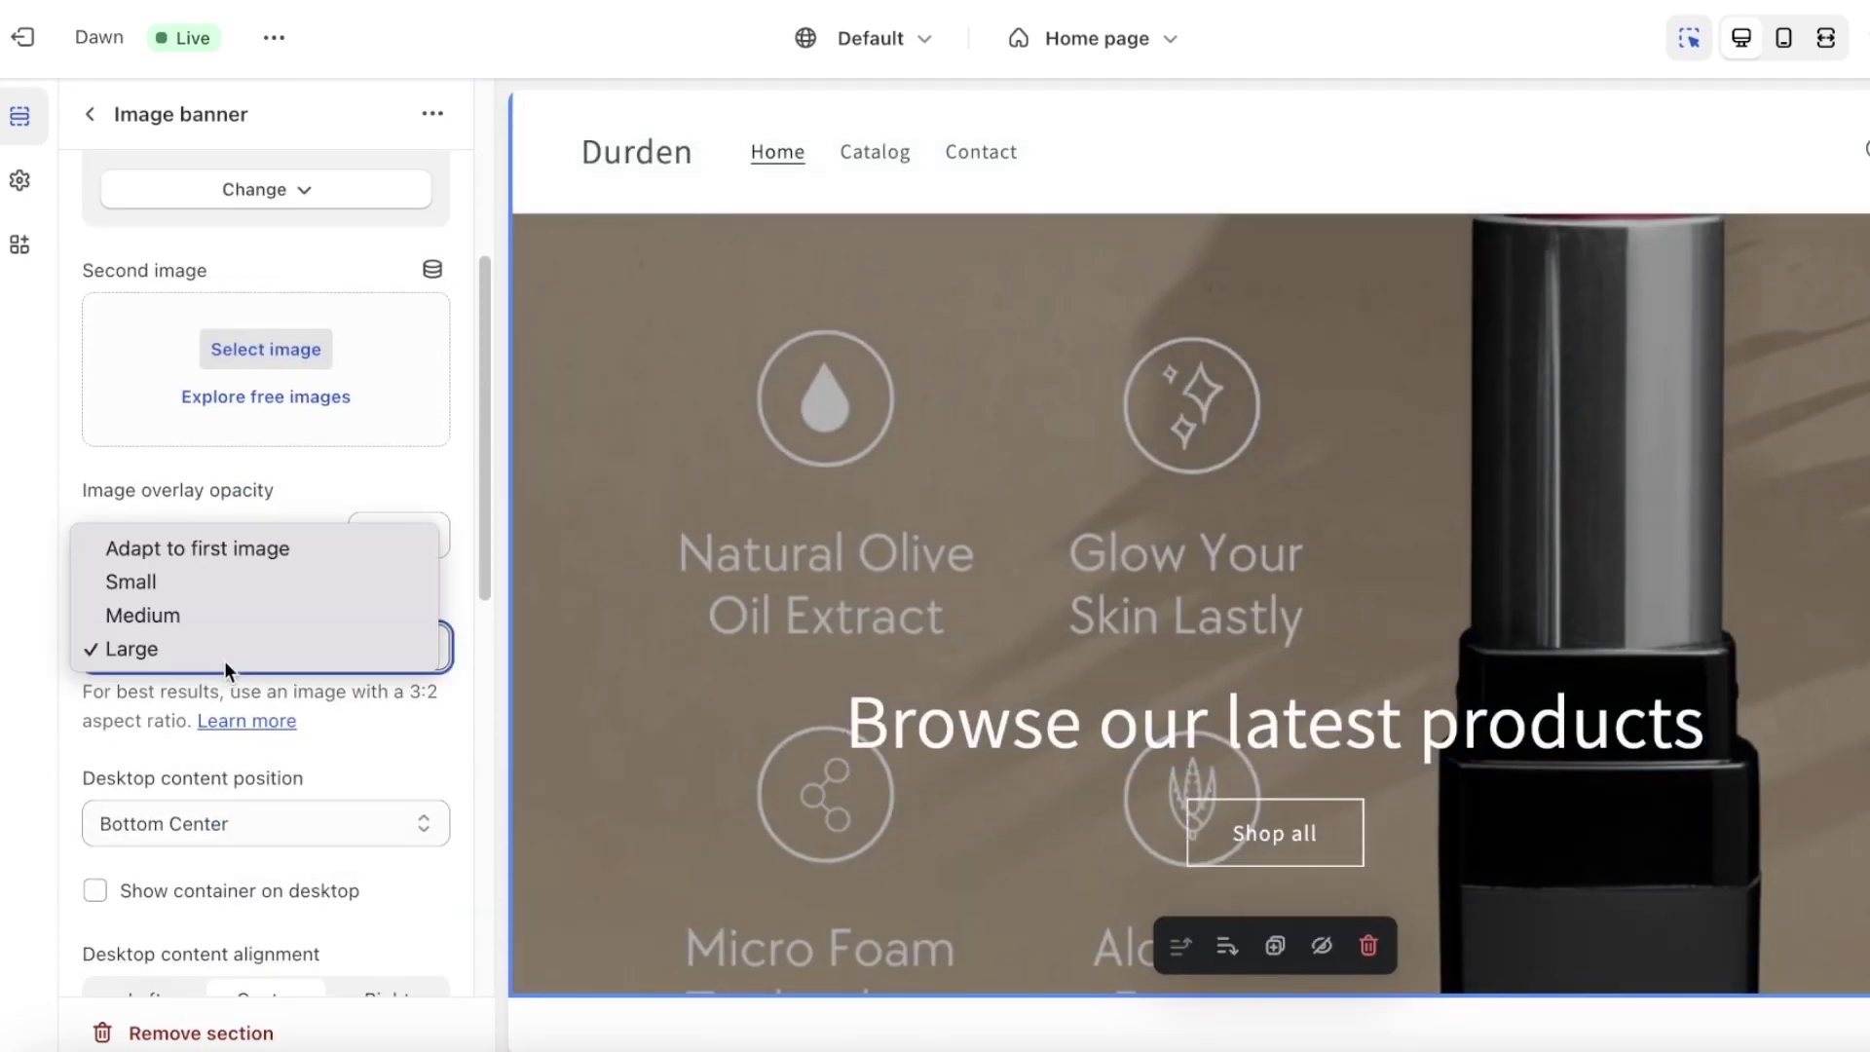
click(218, 545)
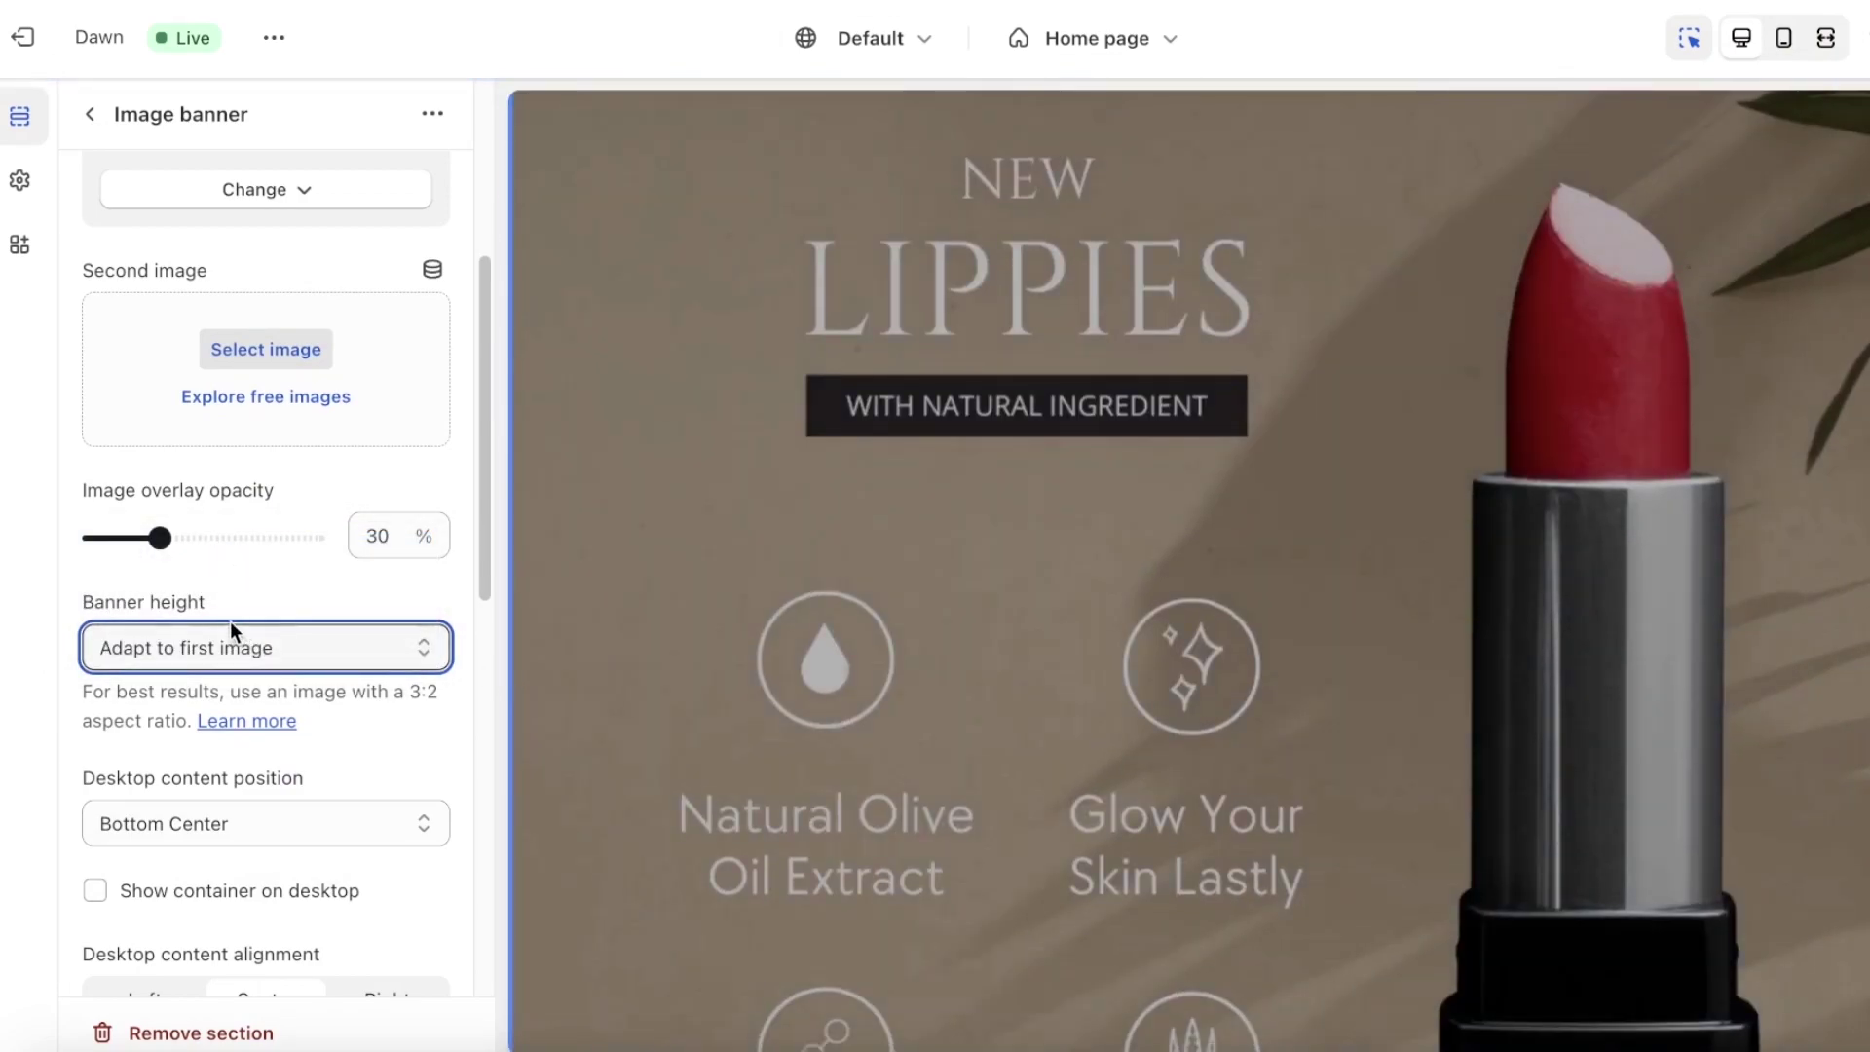
click(226, 646)
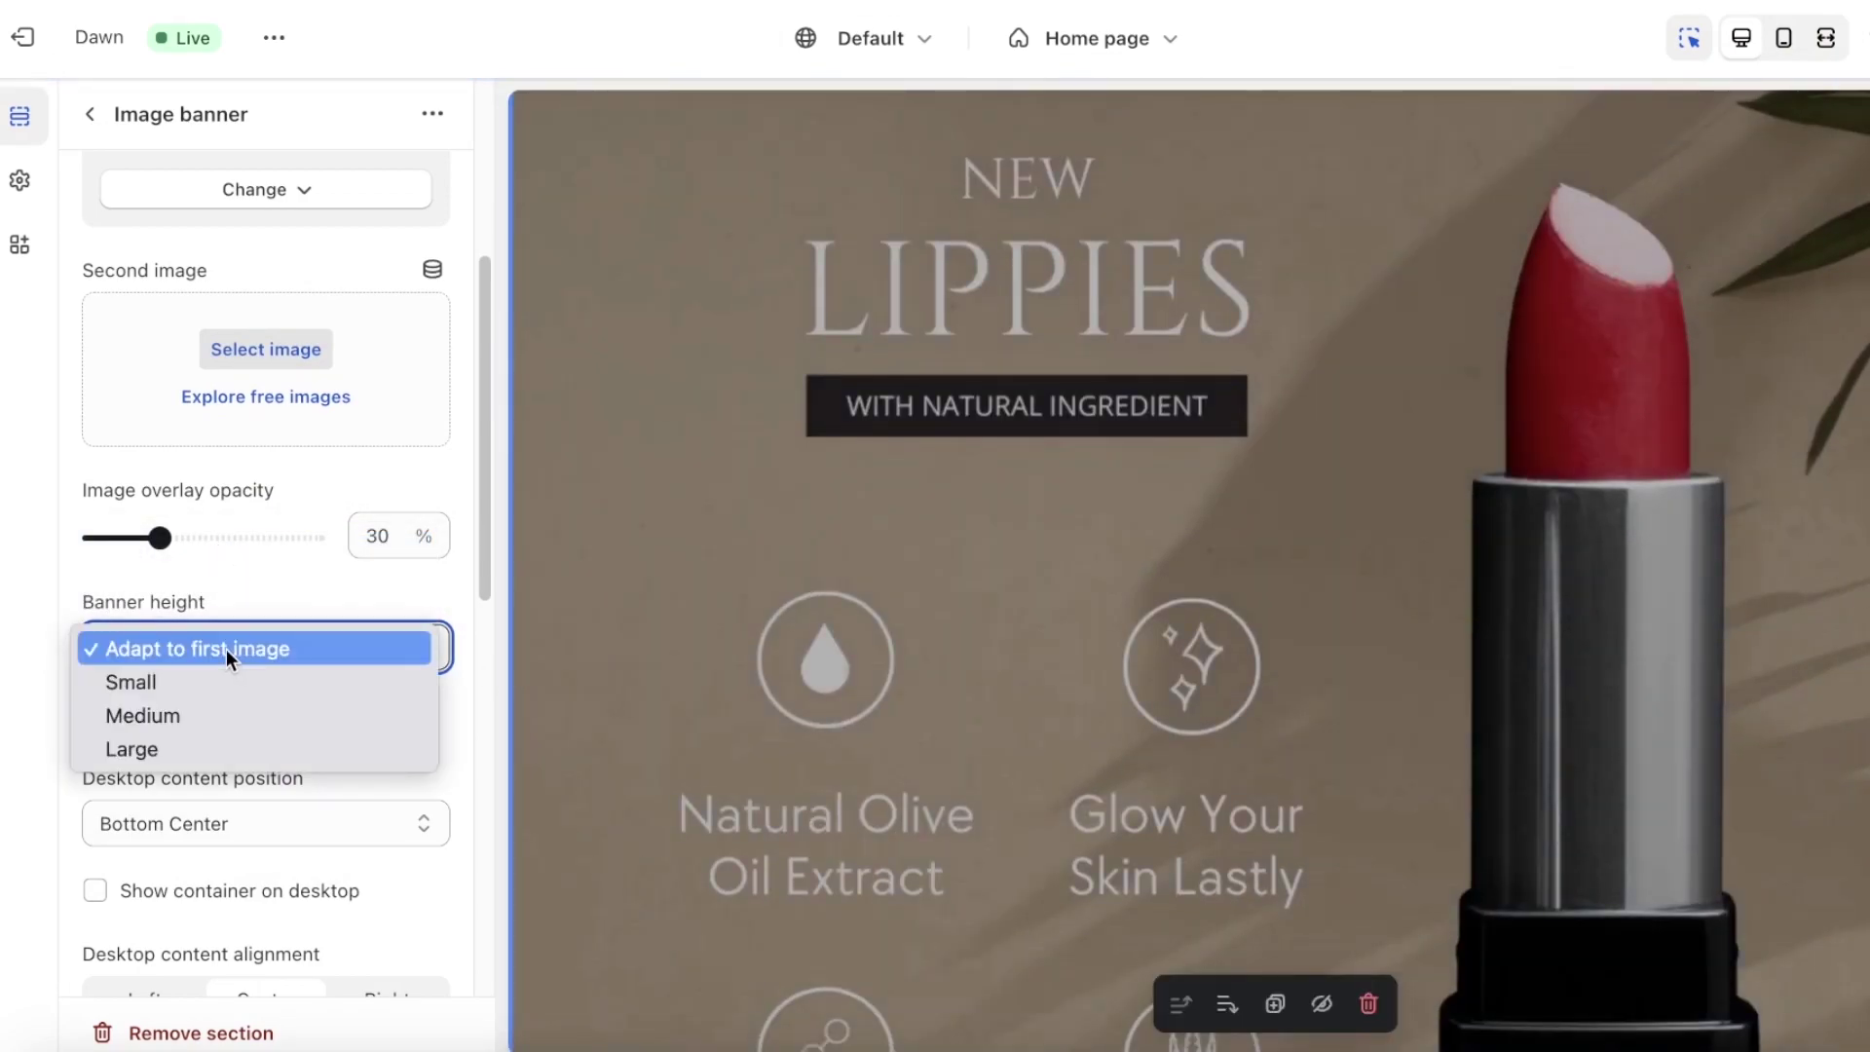
click(209, 674)
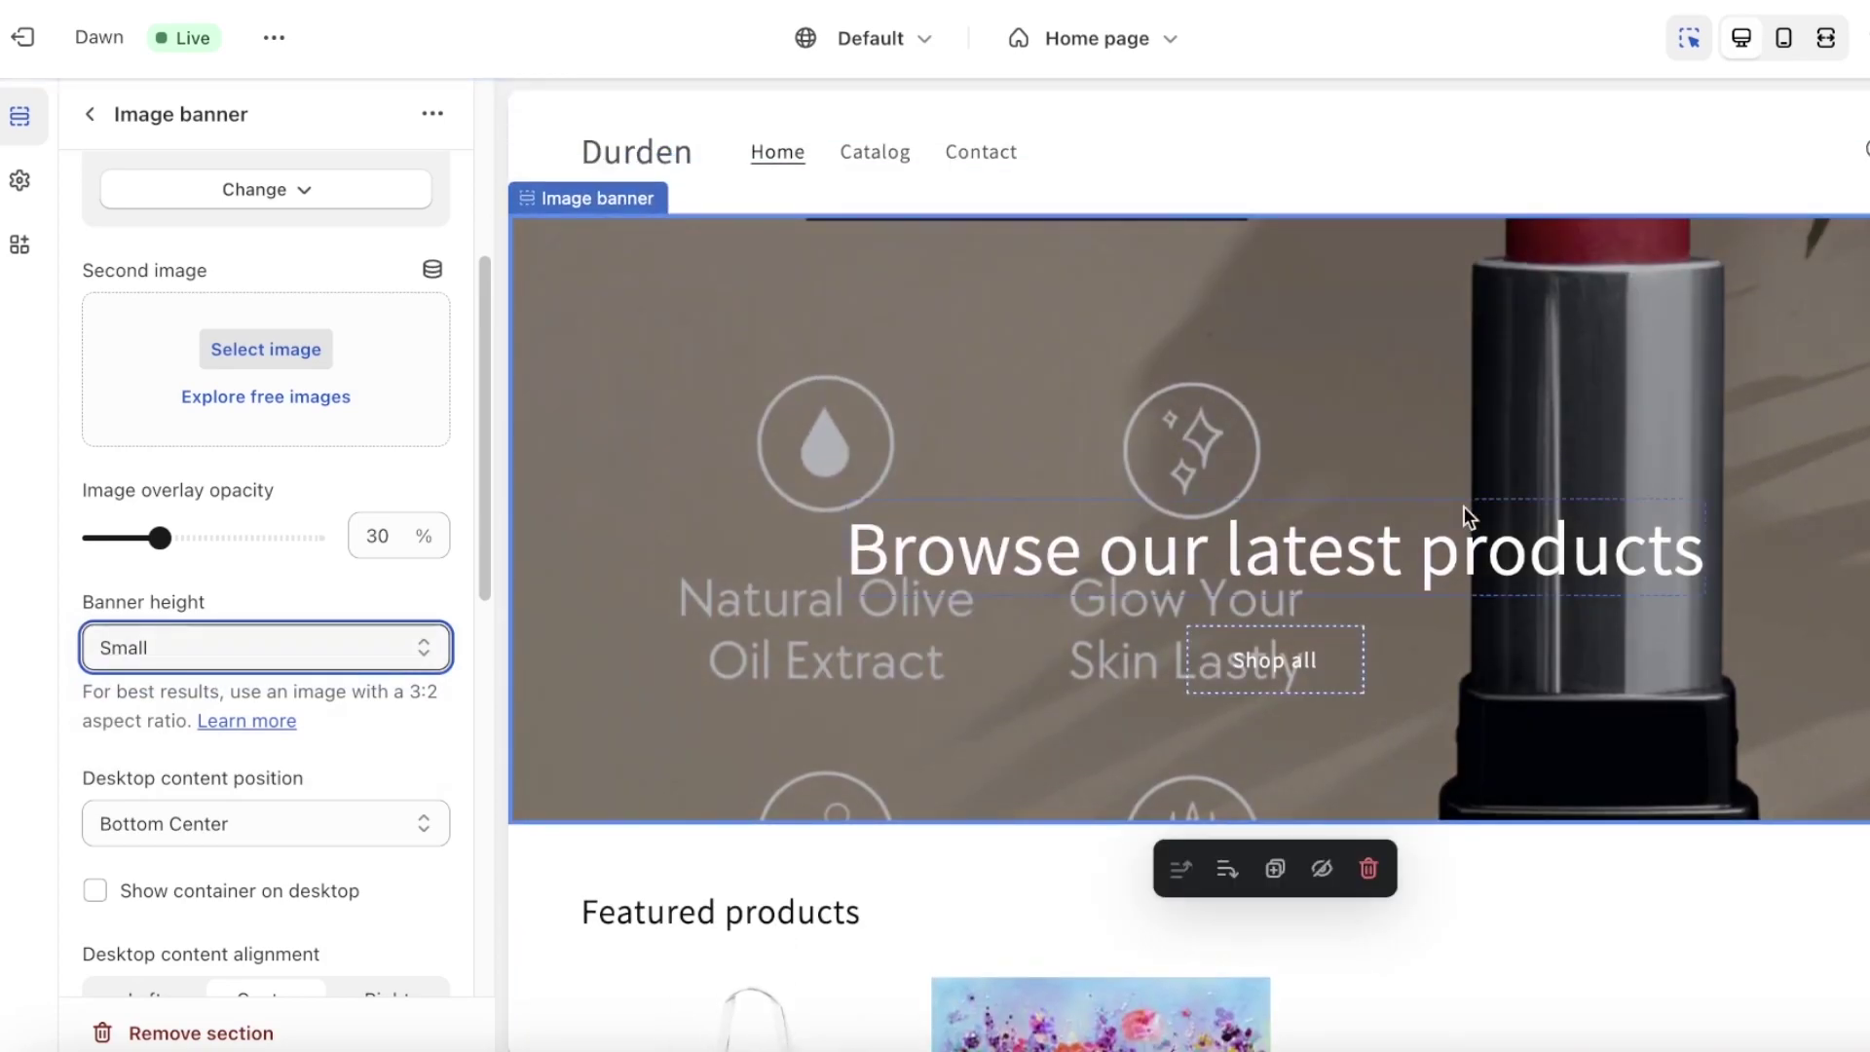
click(267, 661)
click(218, 680)
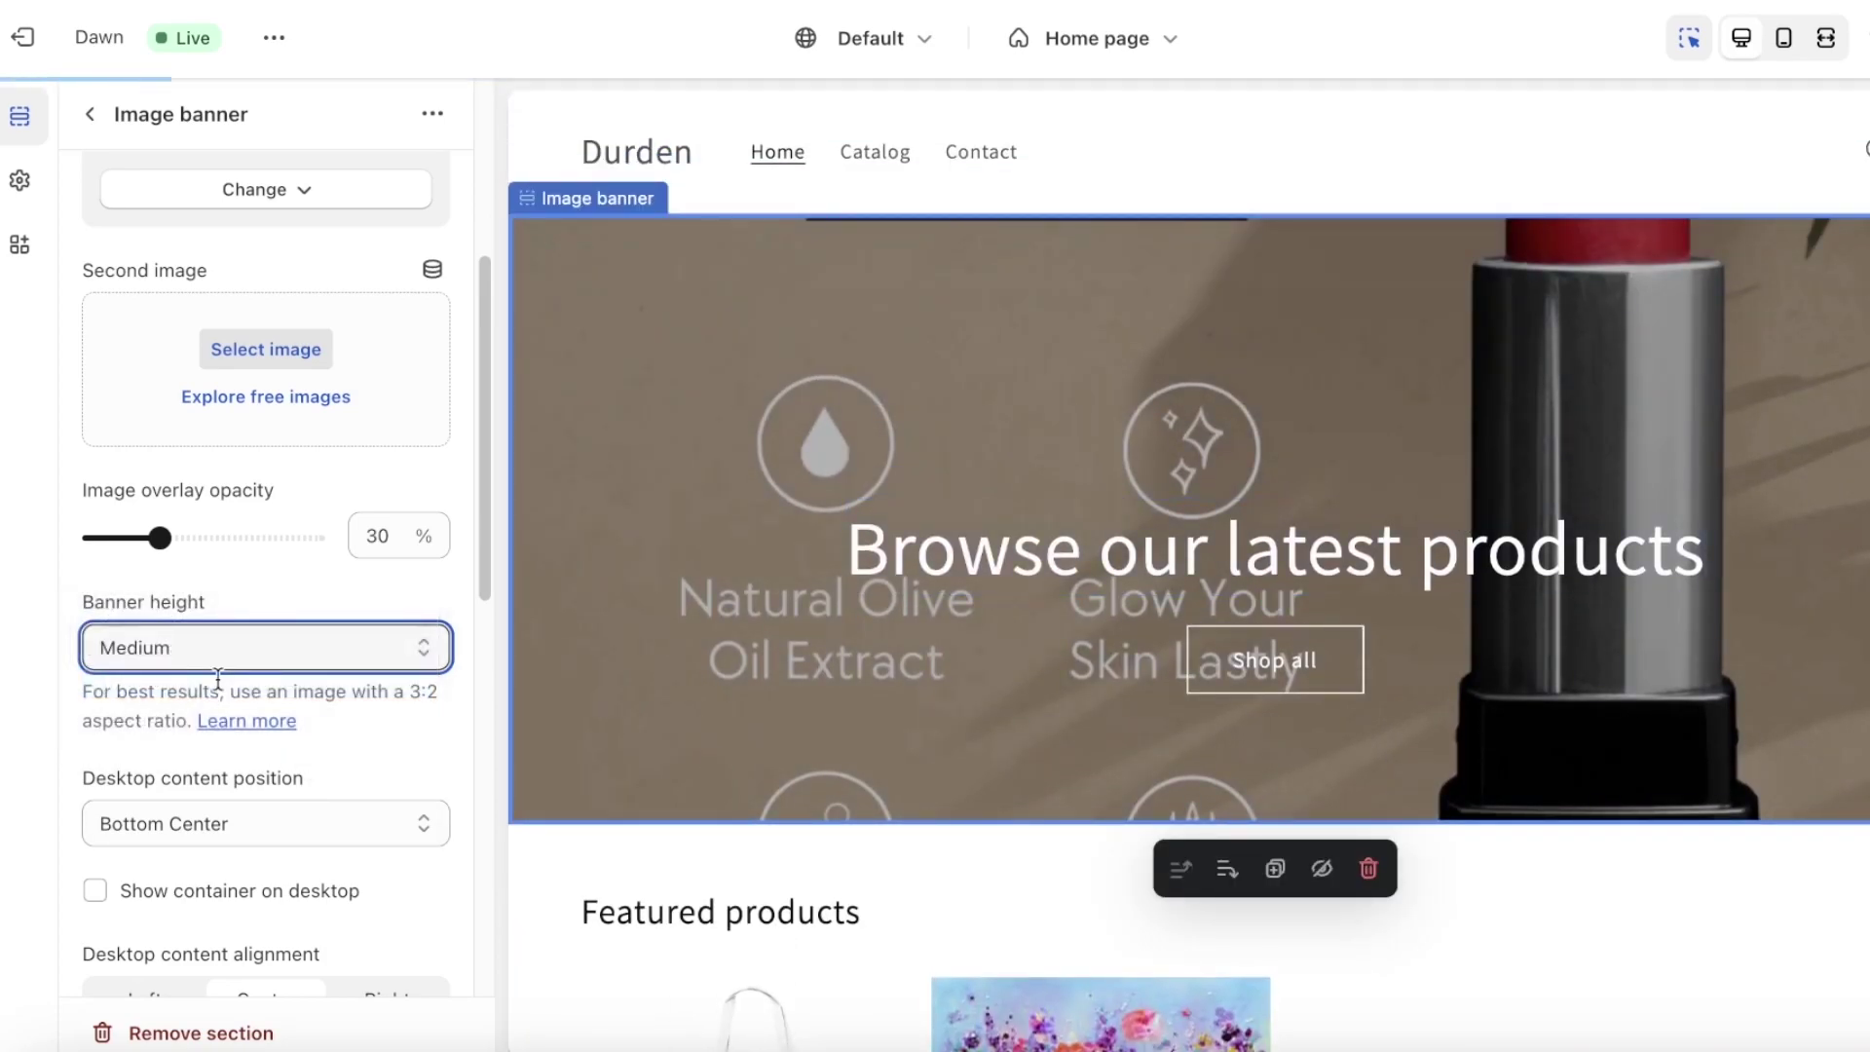
click(259, 649)
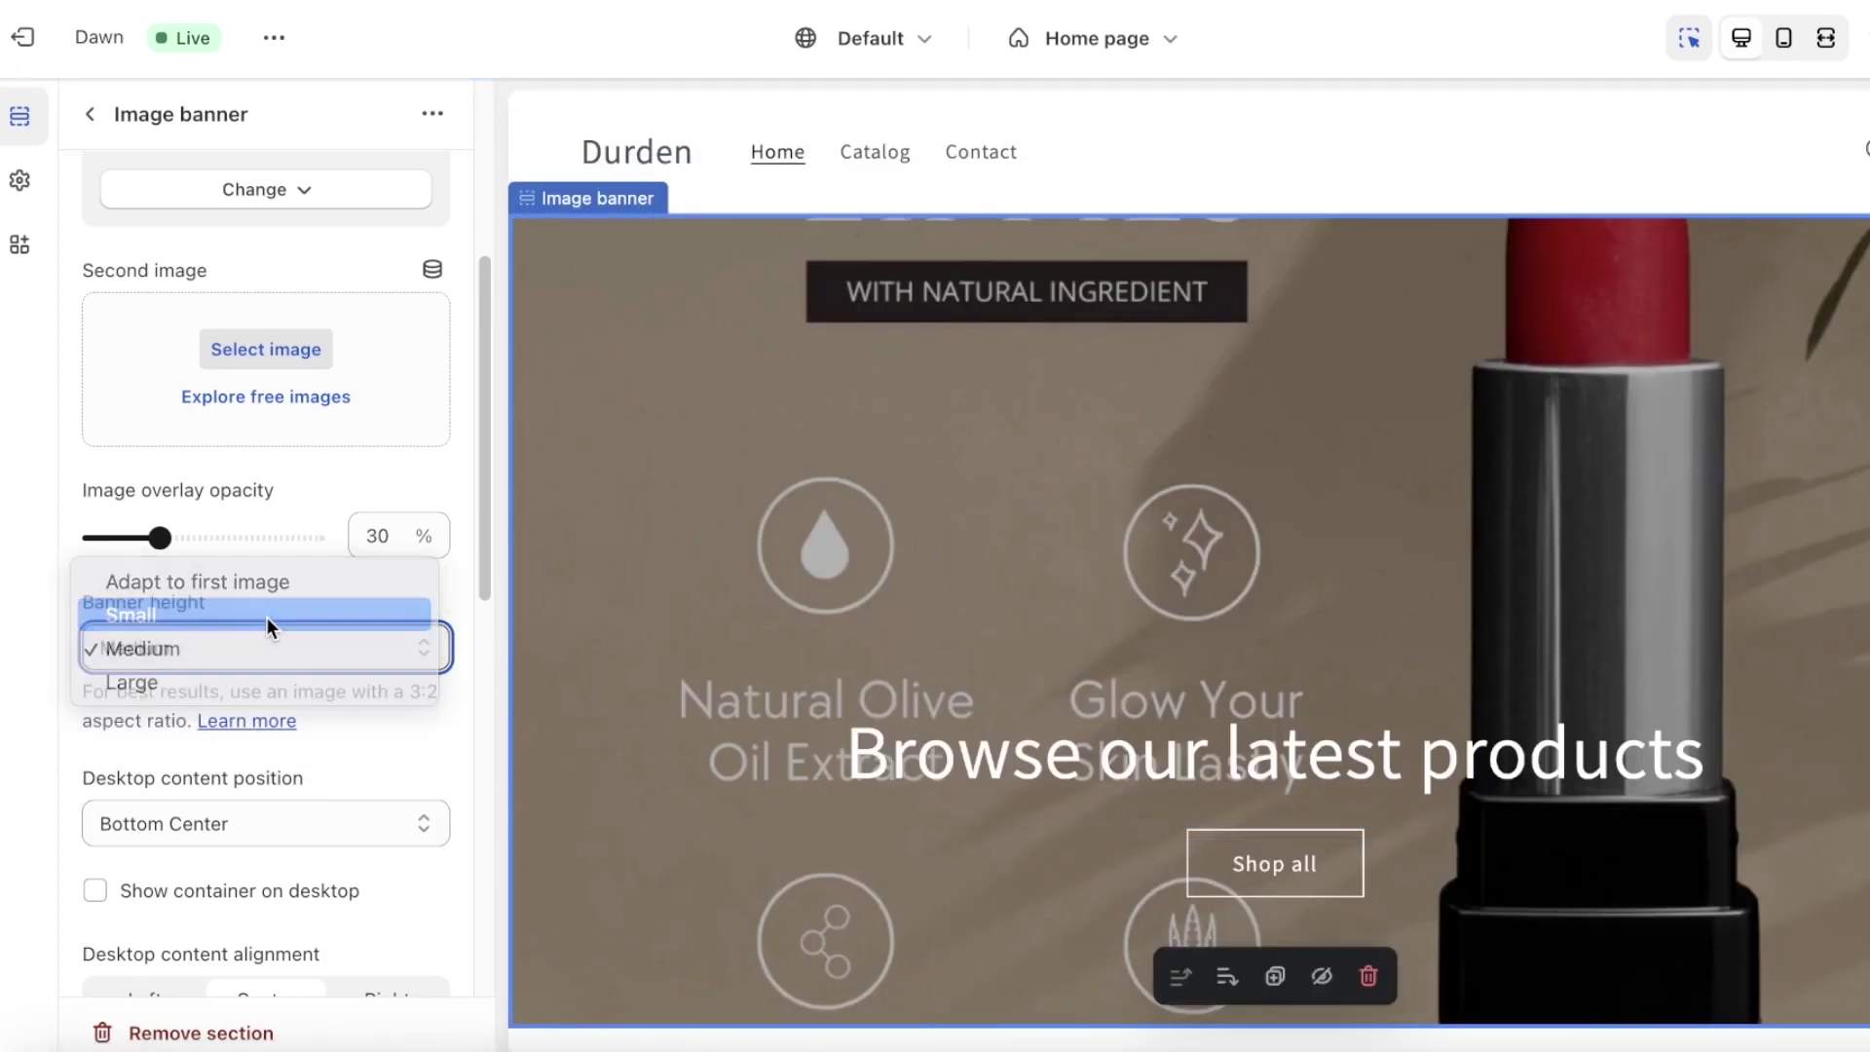
click(266, 616)
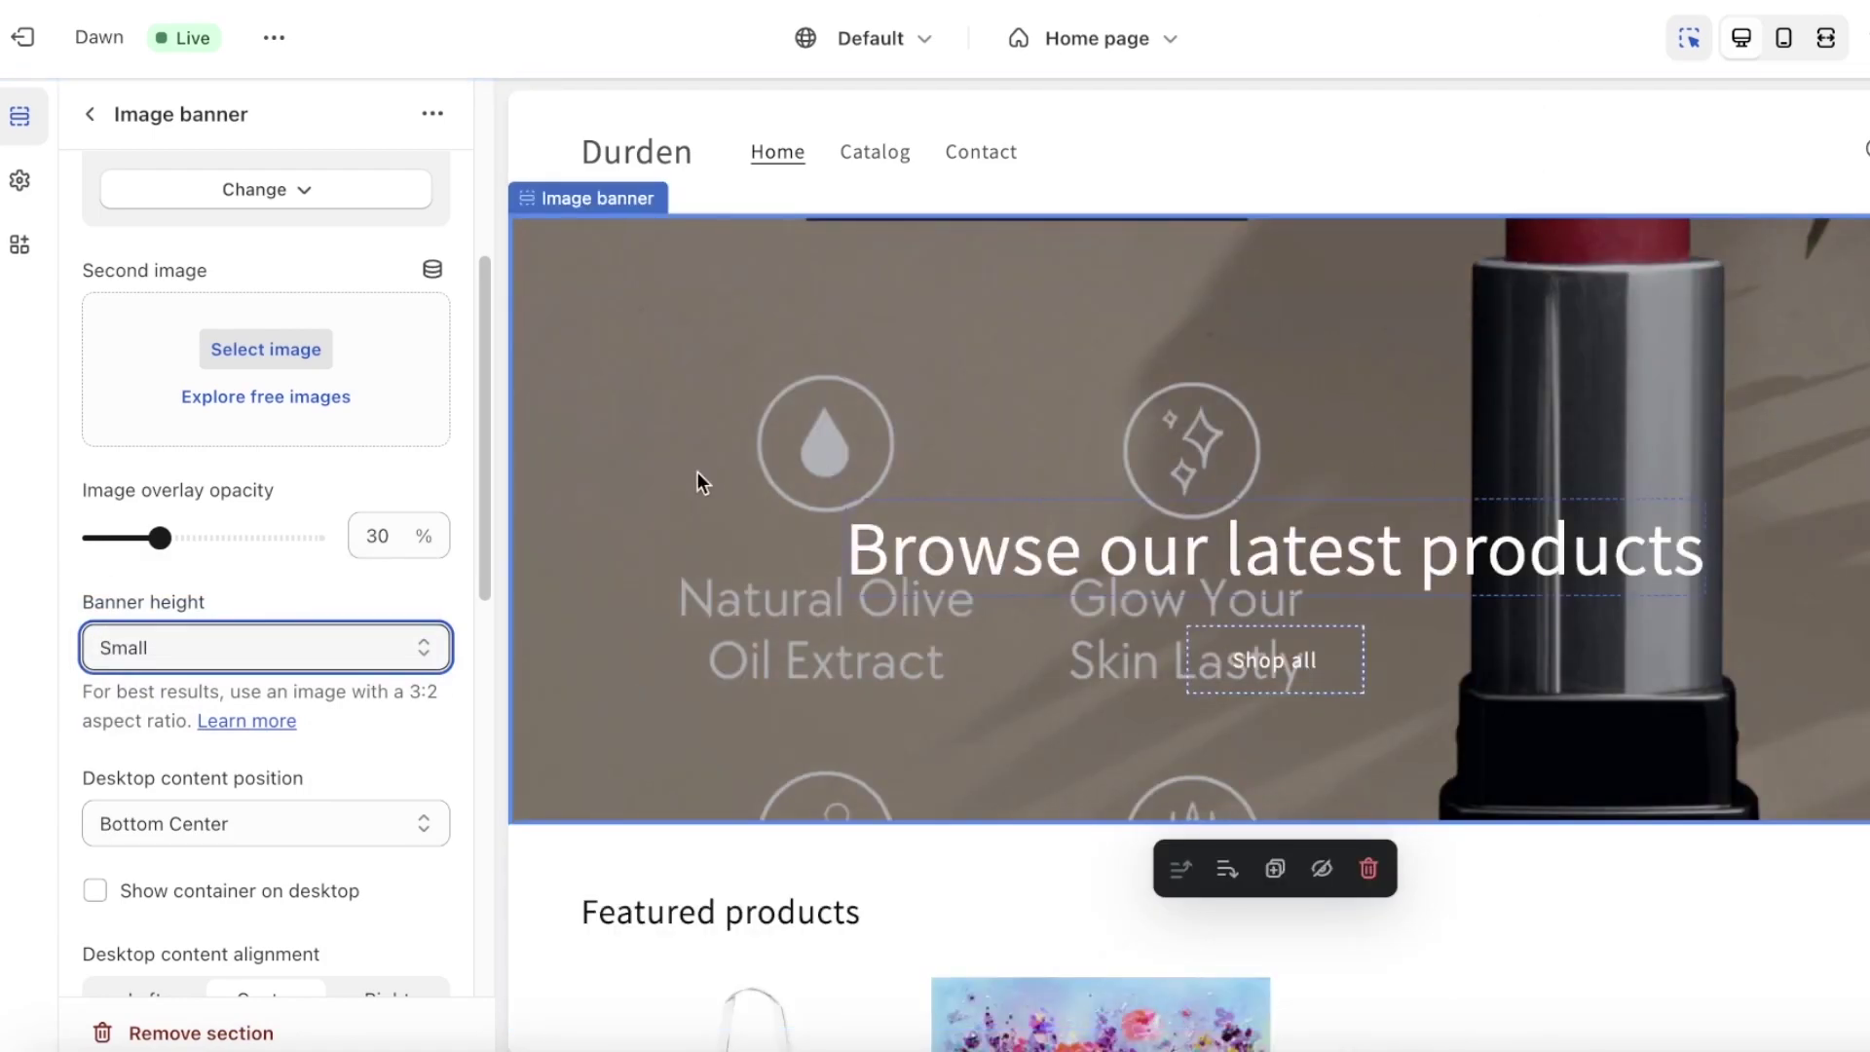
scroll(292, 351, up, 5)
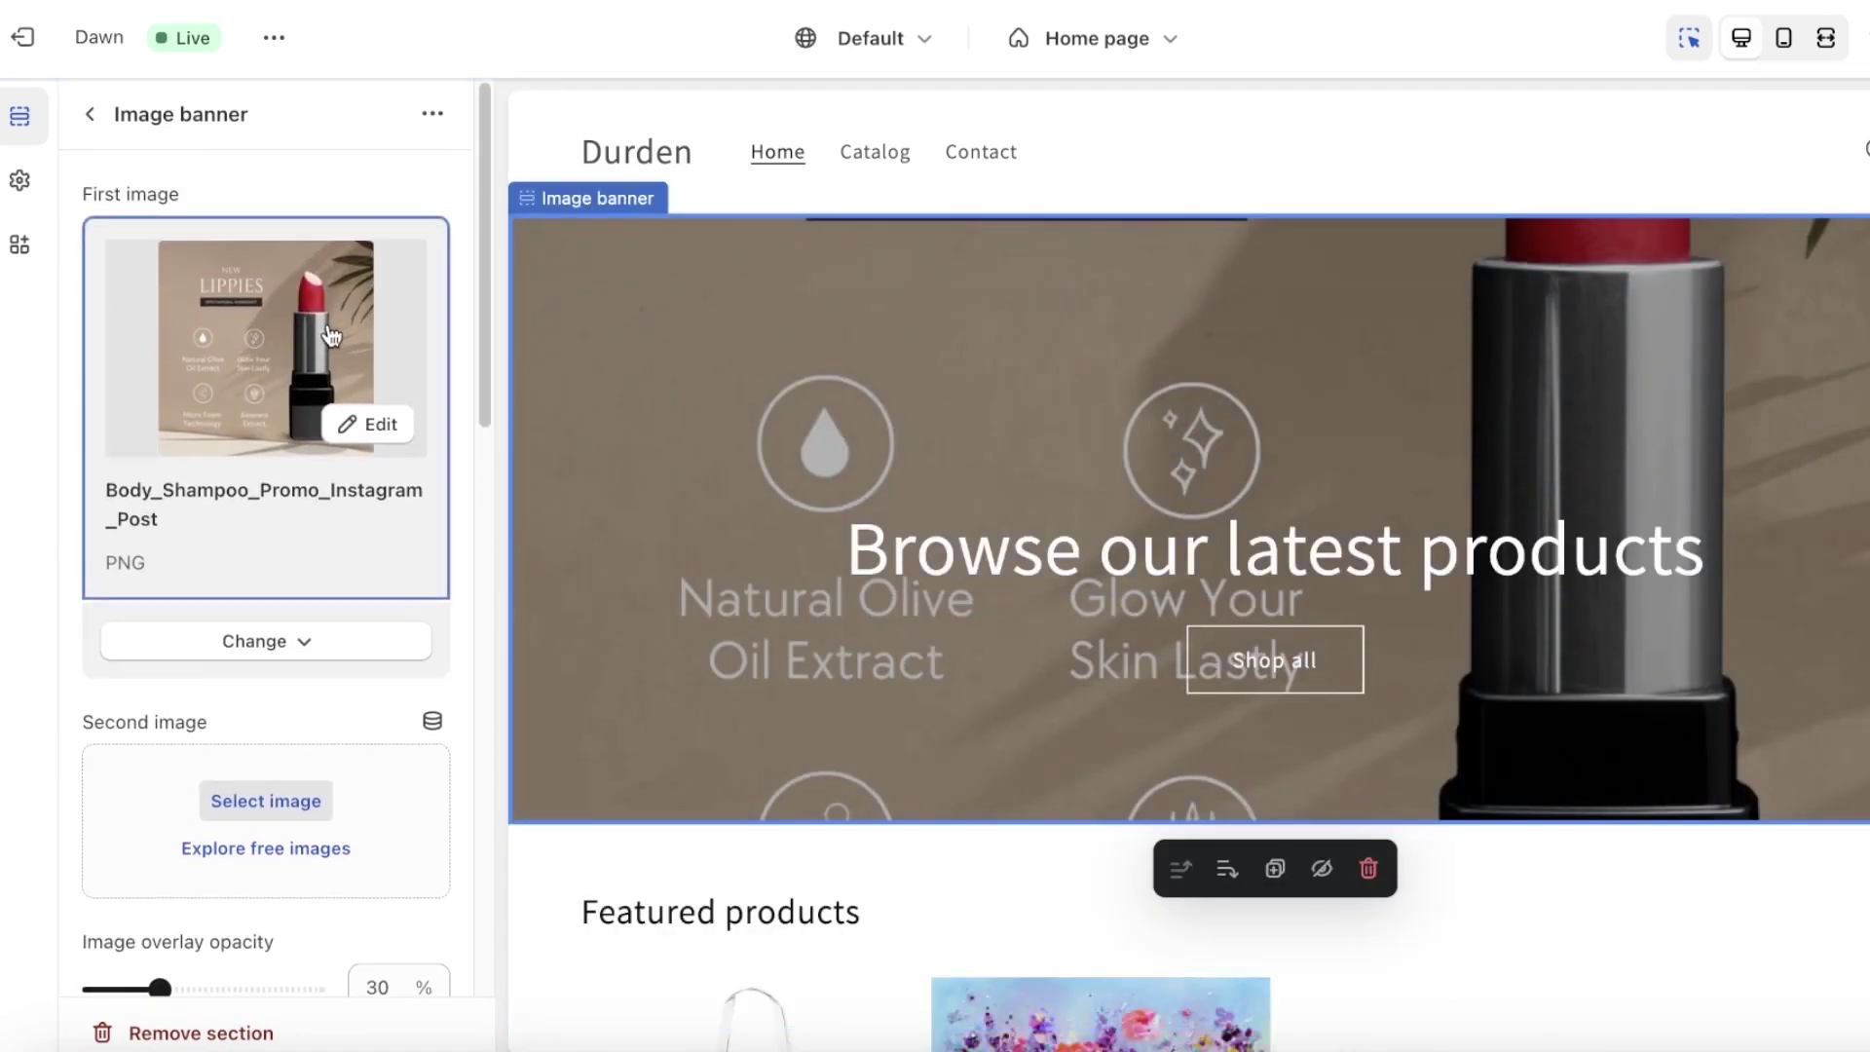
Replace the banner's first image with the download_1 flower image.
click(346, 400)
click(991, 550)
click(1196, 551)
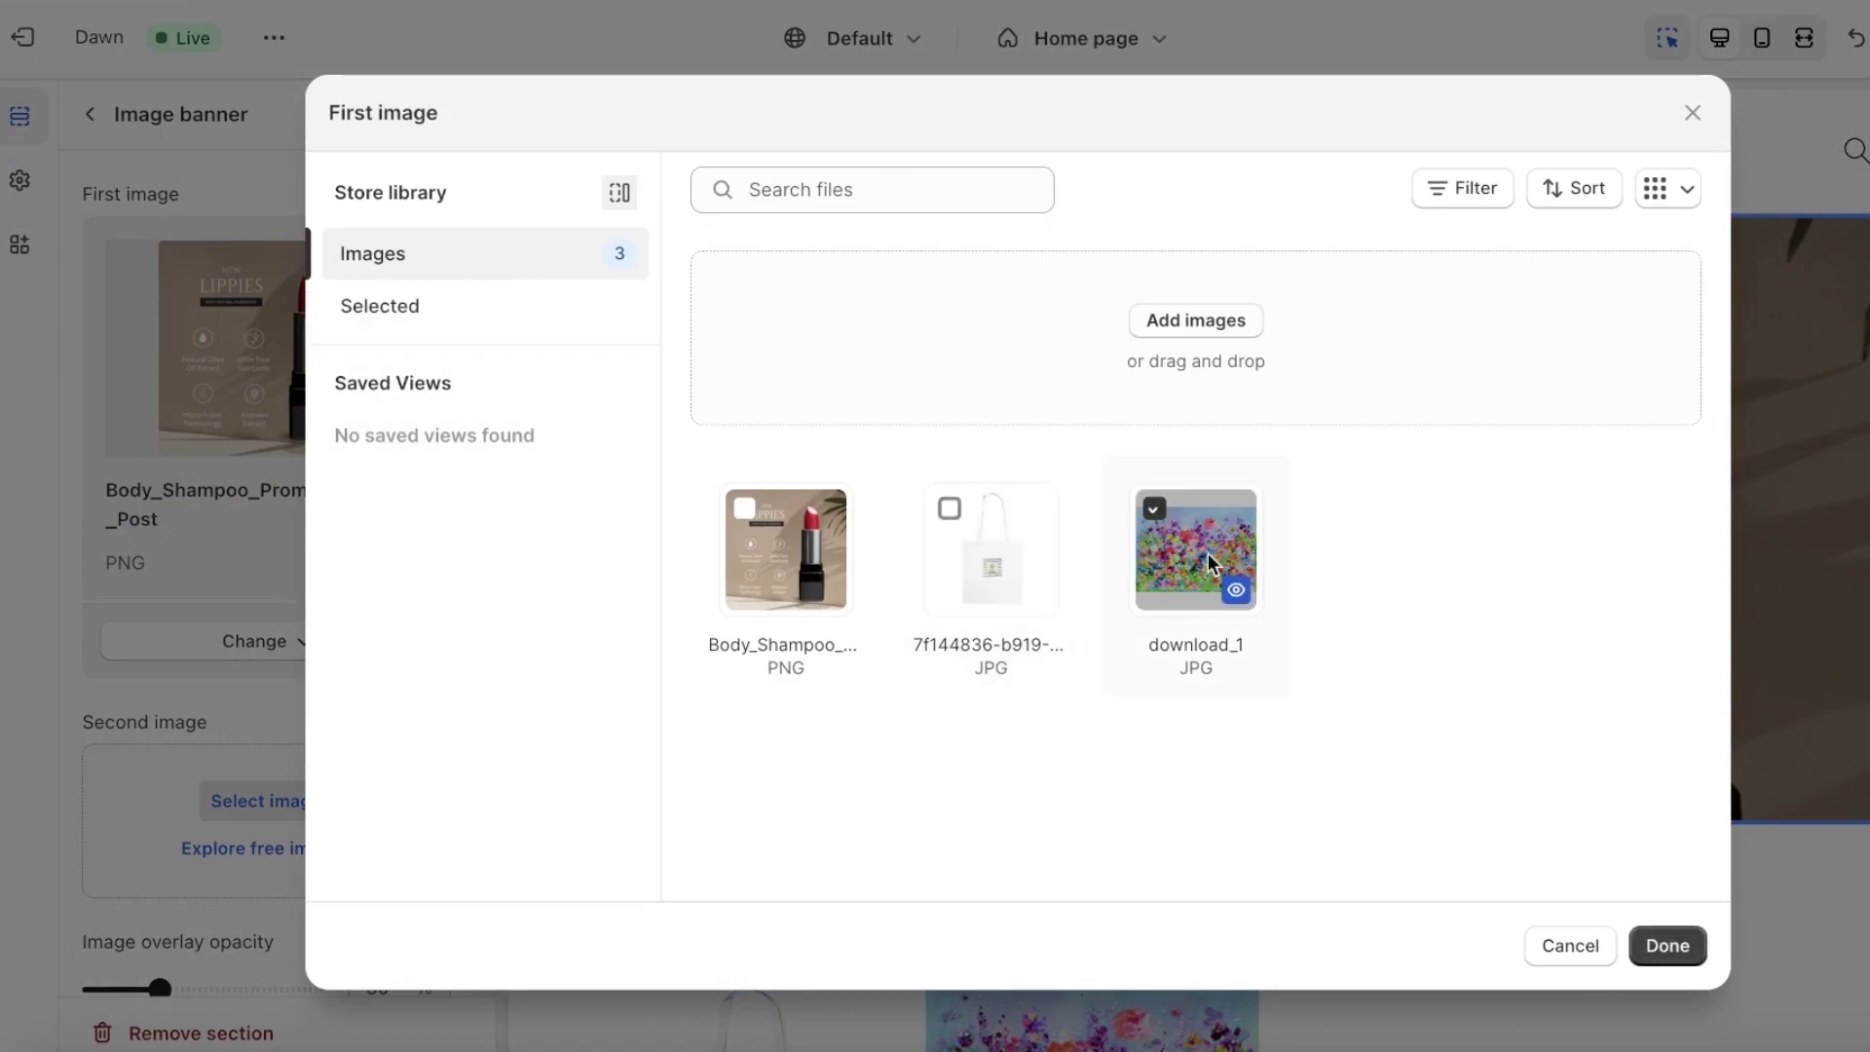
click(1668, 946)
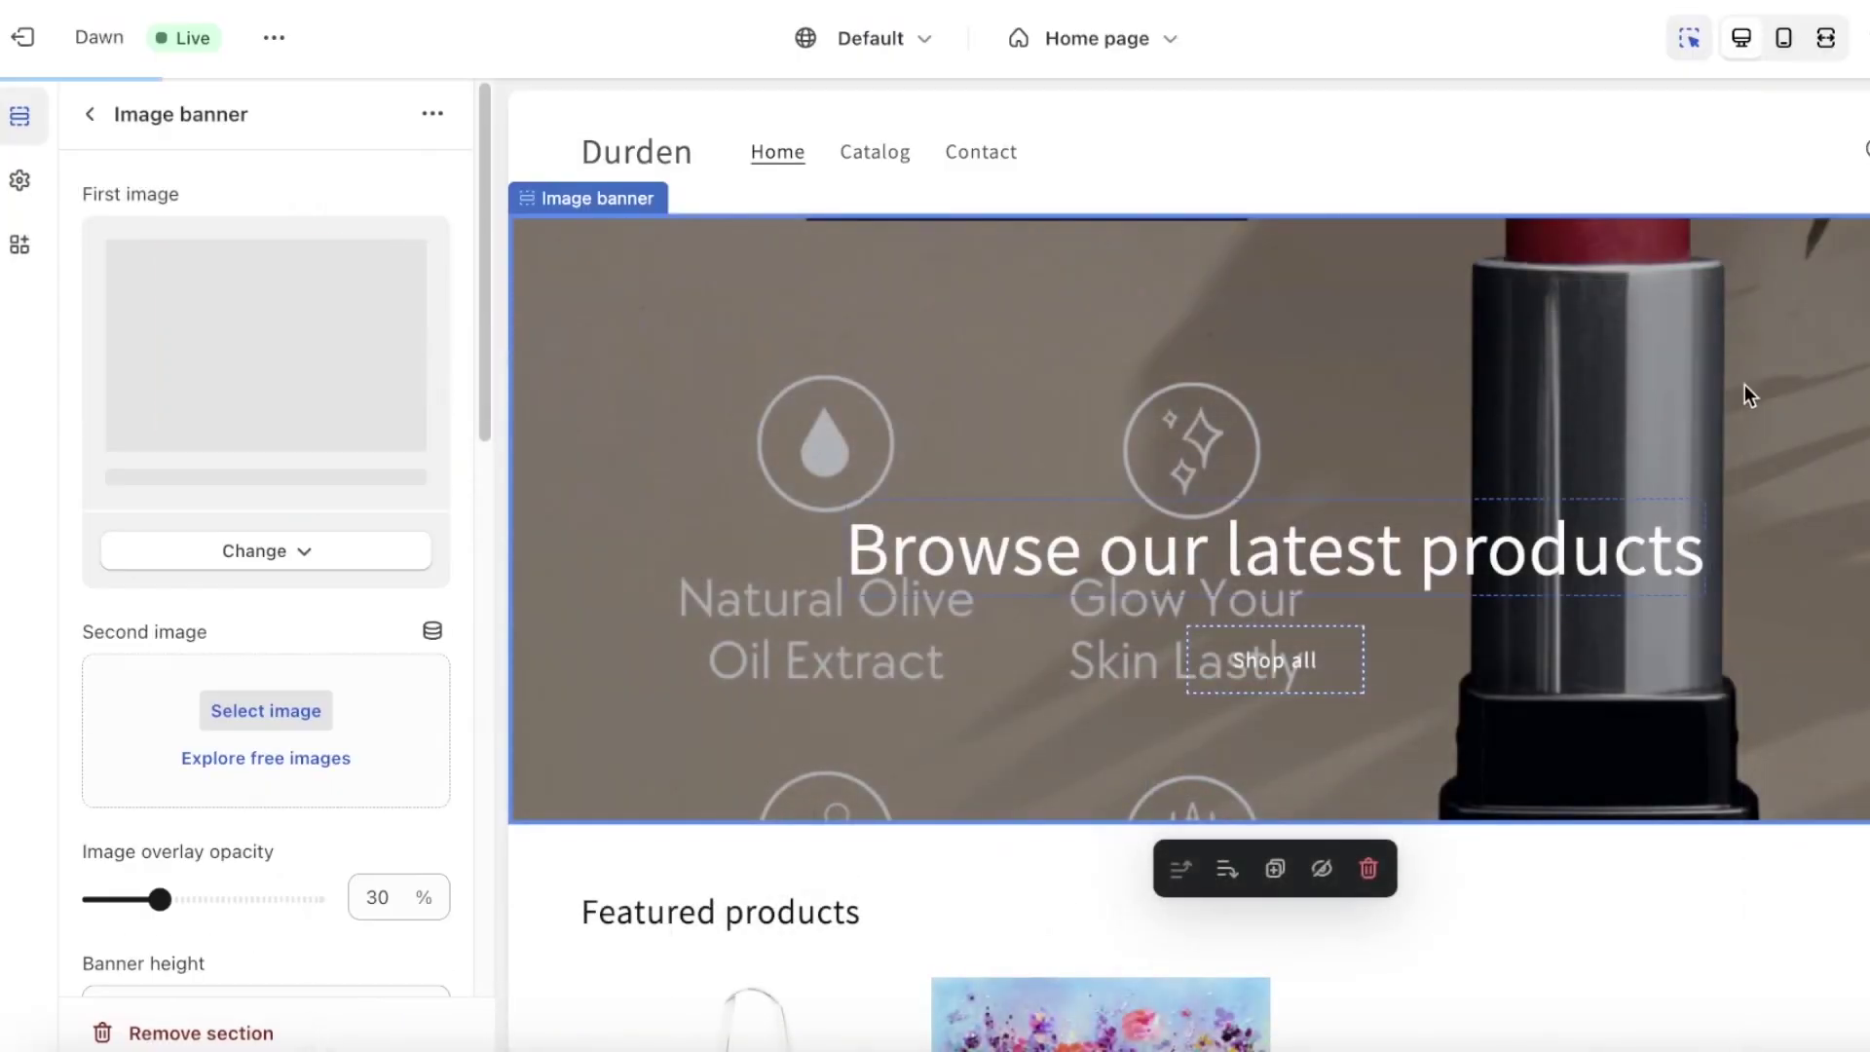
Change the banner heading to 'COLORS AND PATTERNS, THE TRENDS ARE HERE!'.
click(1407, 529)
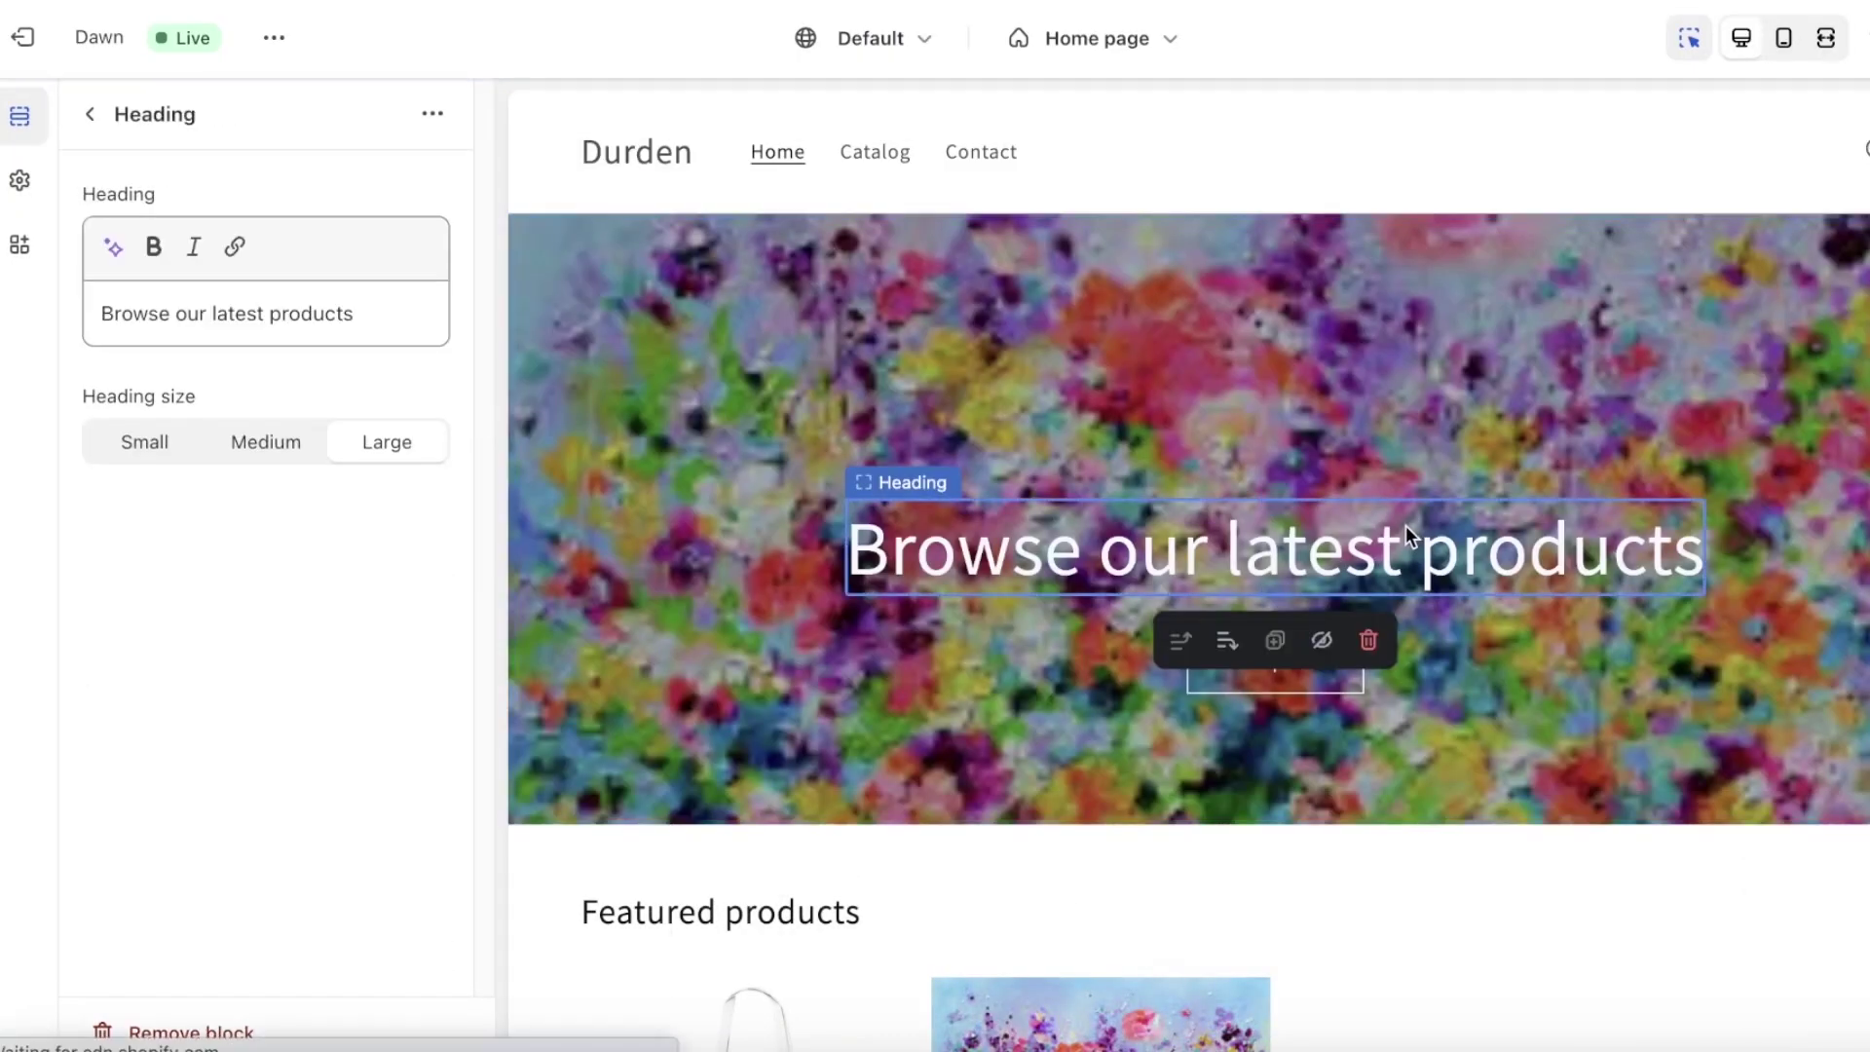
click(217, 300)
key(ctrl+a)
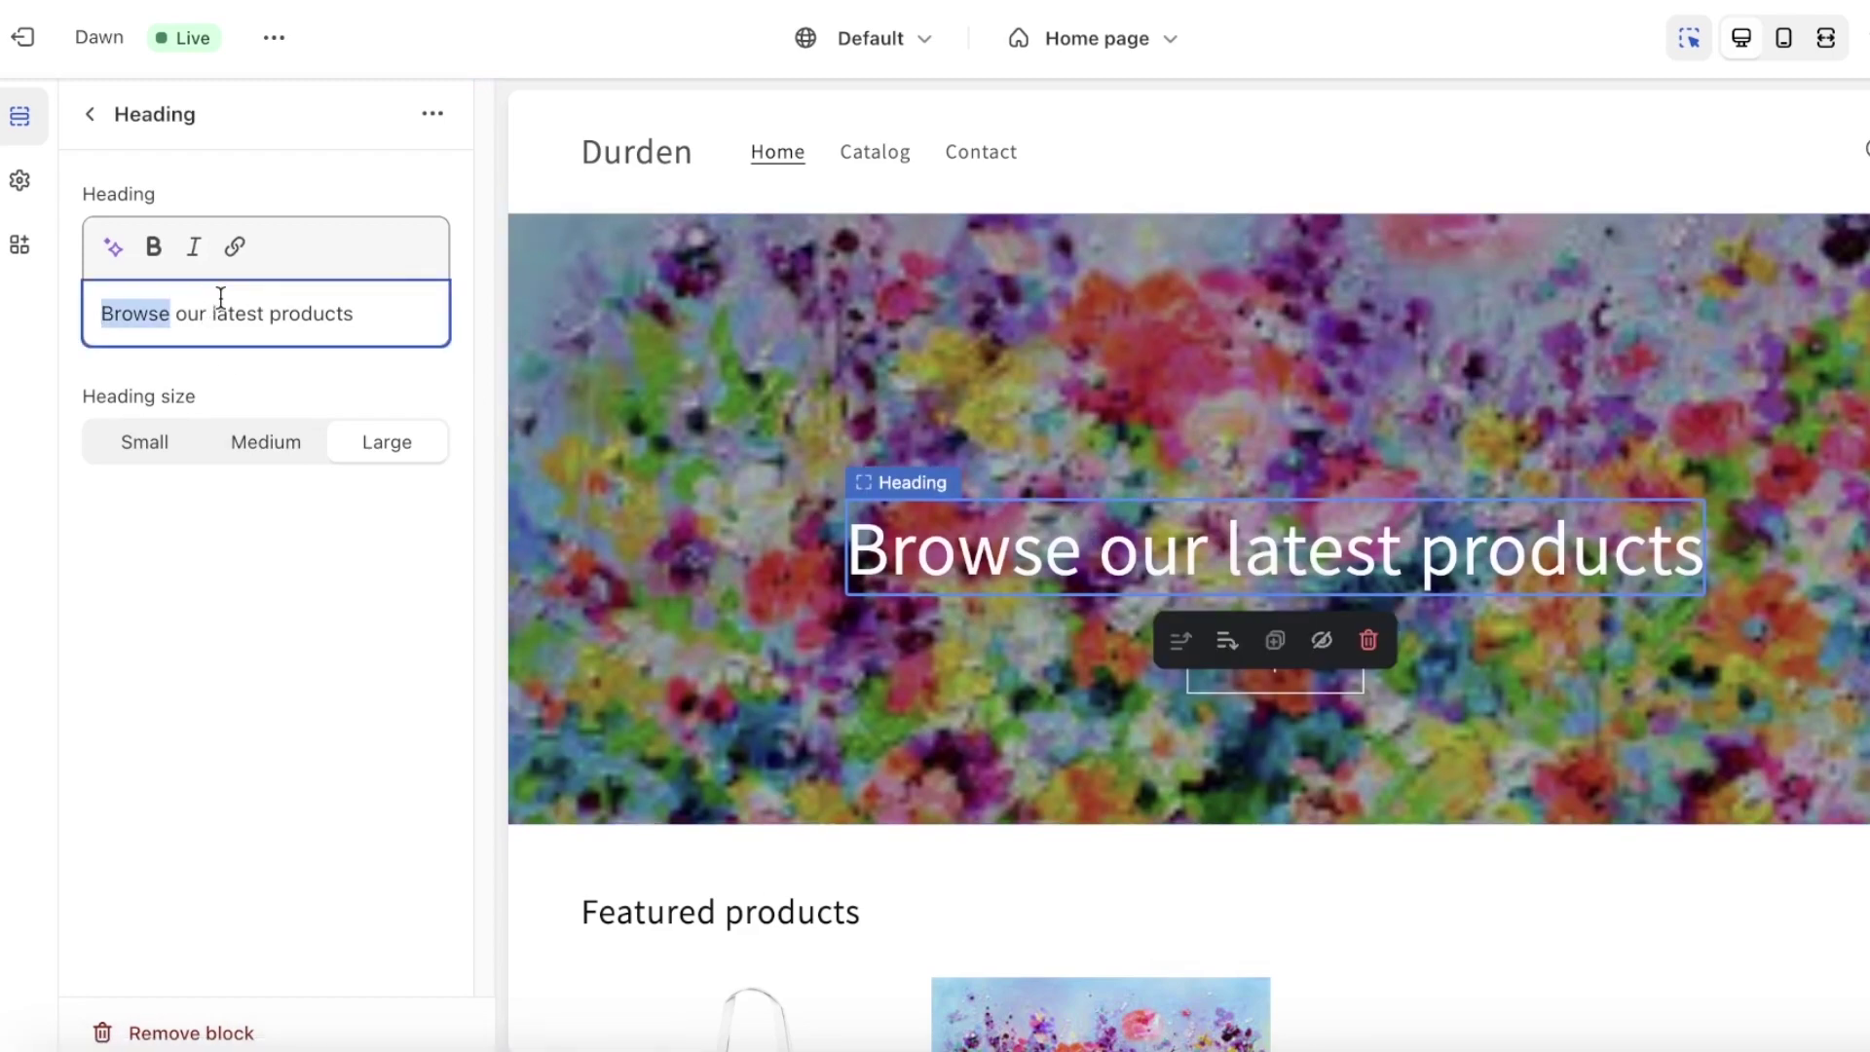
text(COLORS AND PATTERNS, THE TRENDS ARE HERE!)
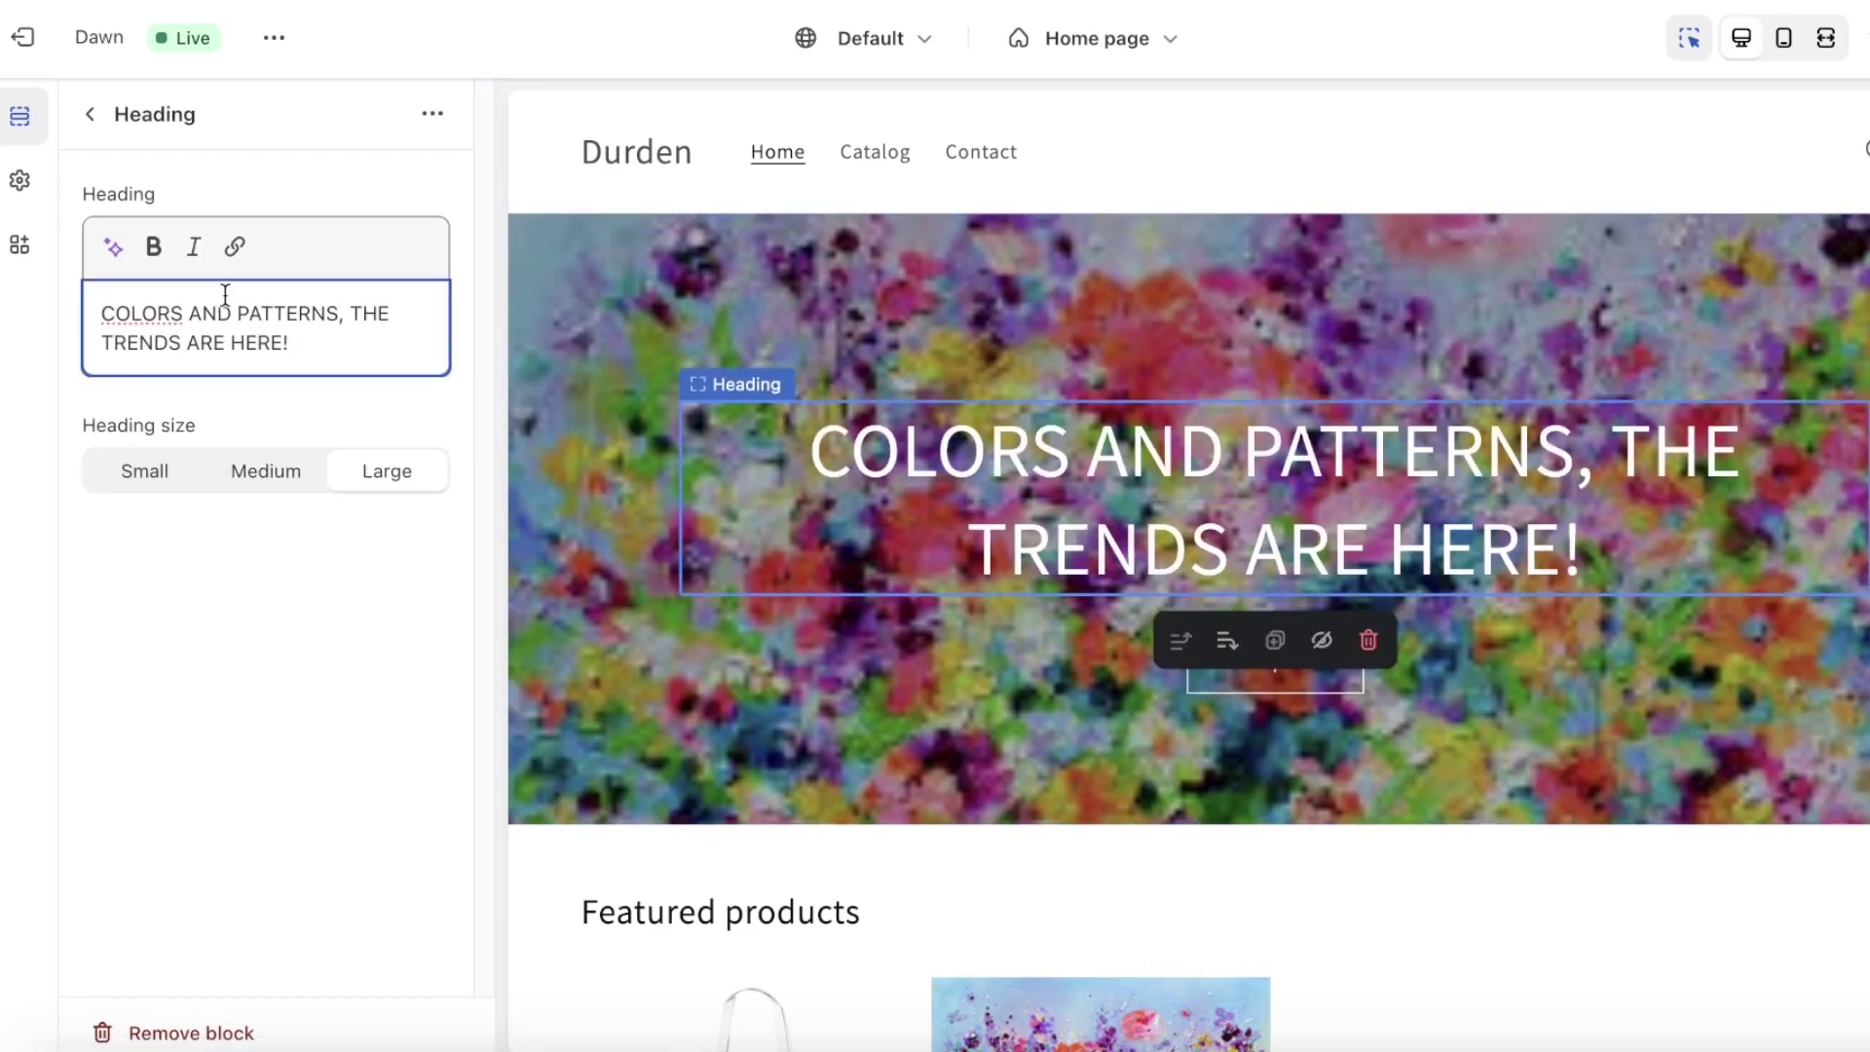
click(765, 286)
click(1246, 666)
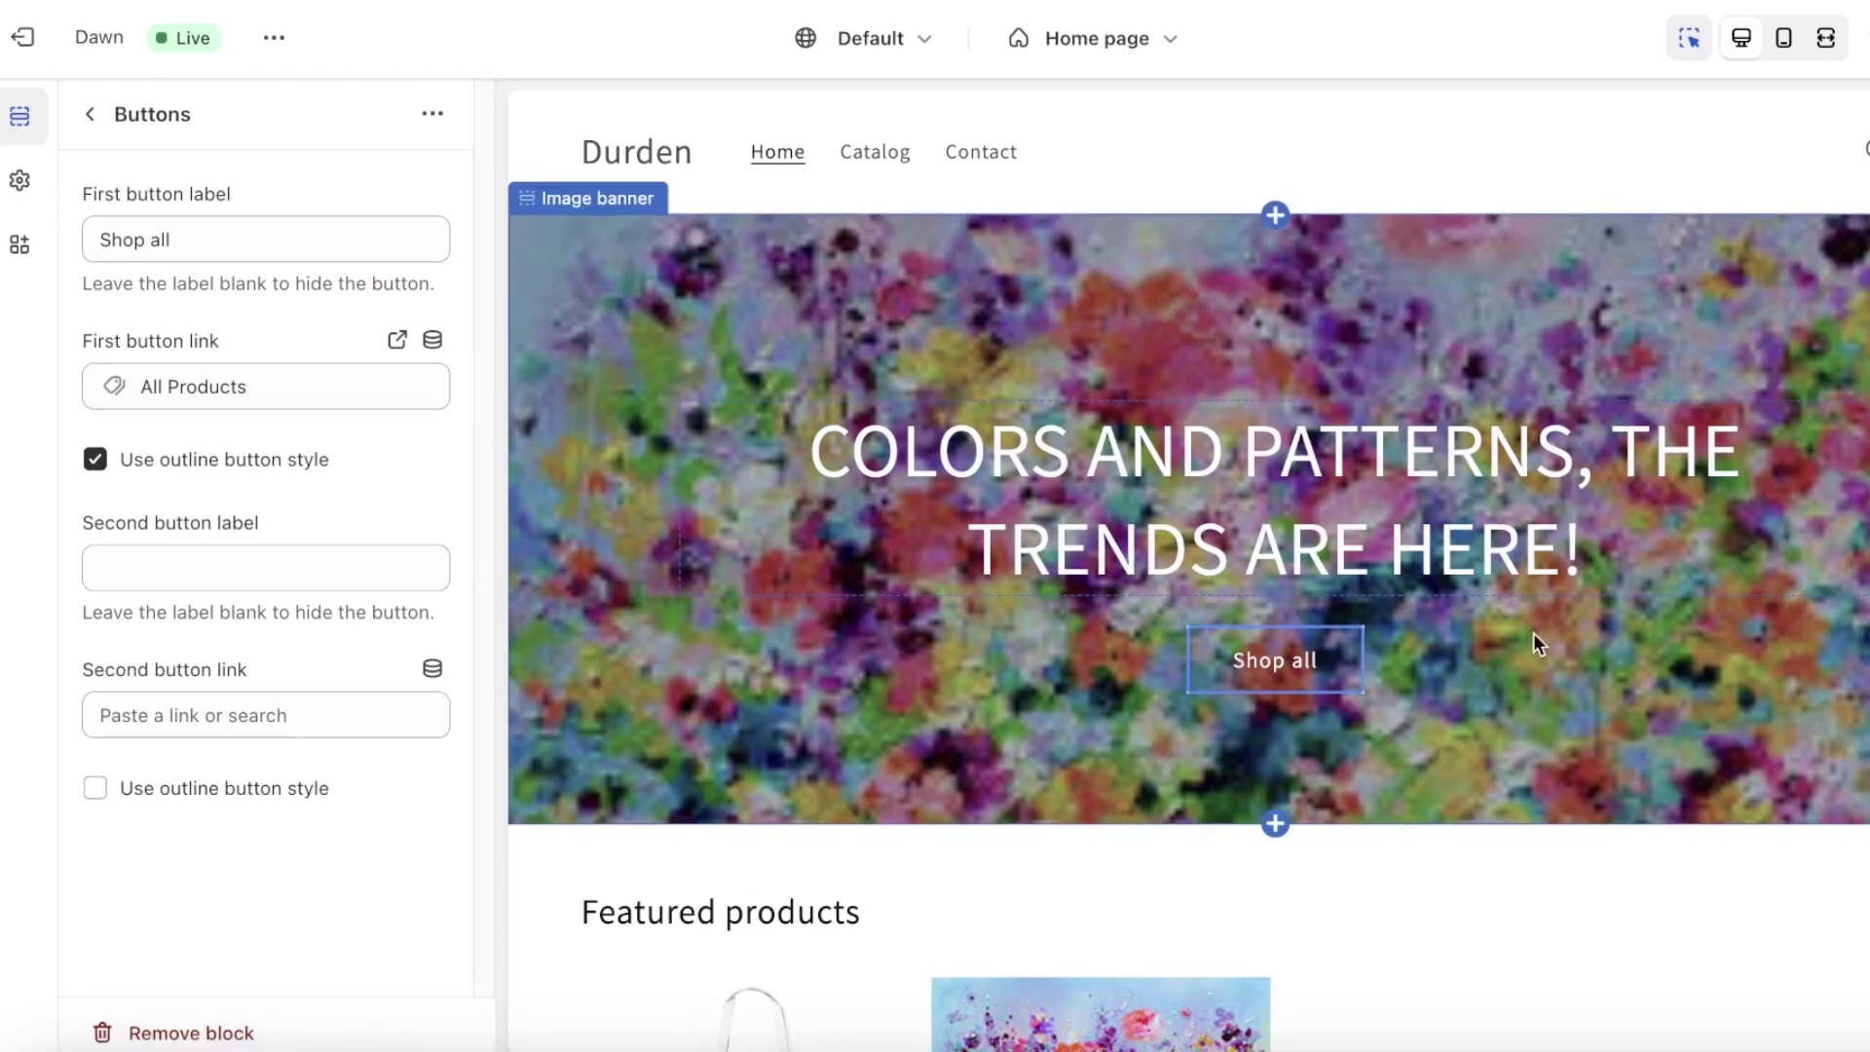
Switch back to the Home page template and change the banner's first button label to 'SHOP NOW'.
double_click(255, 459)
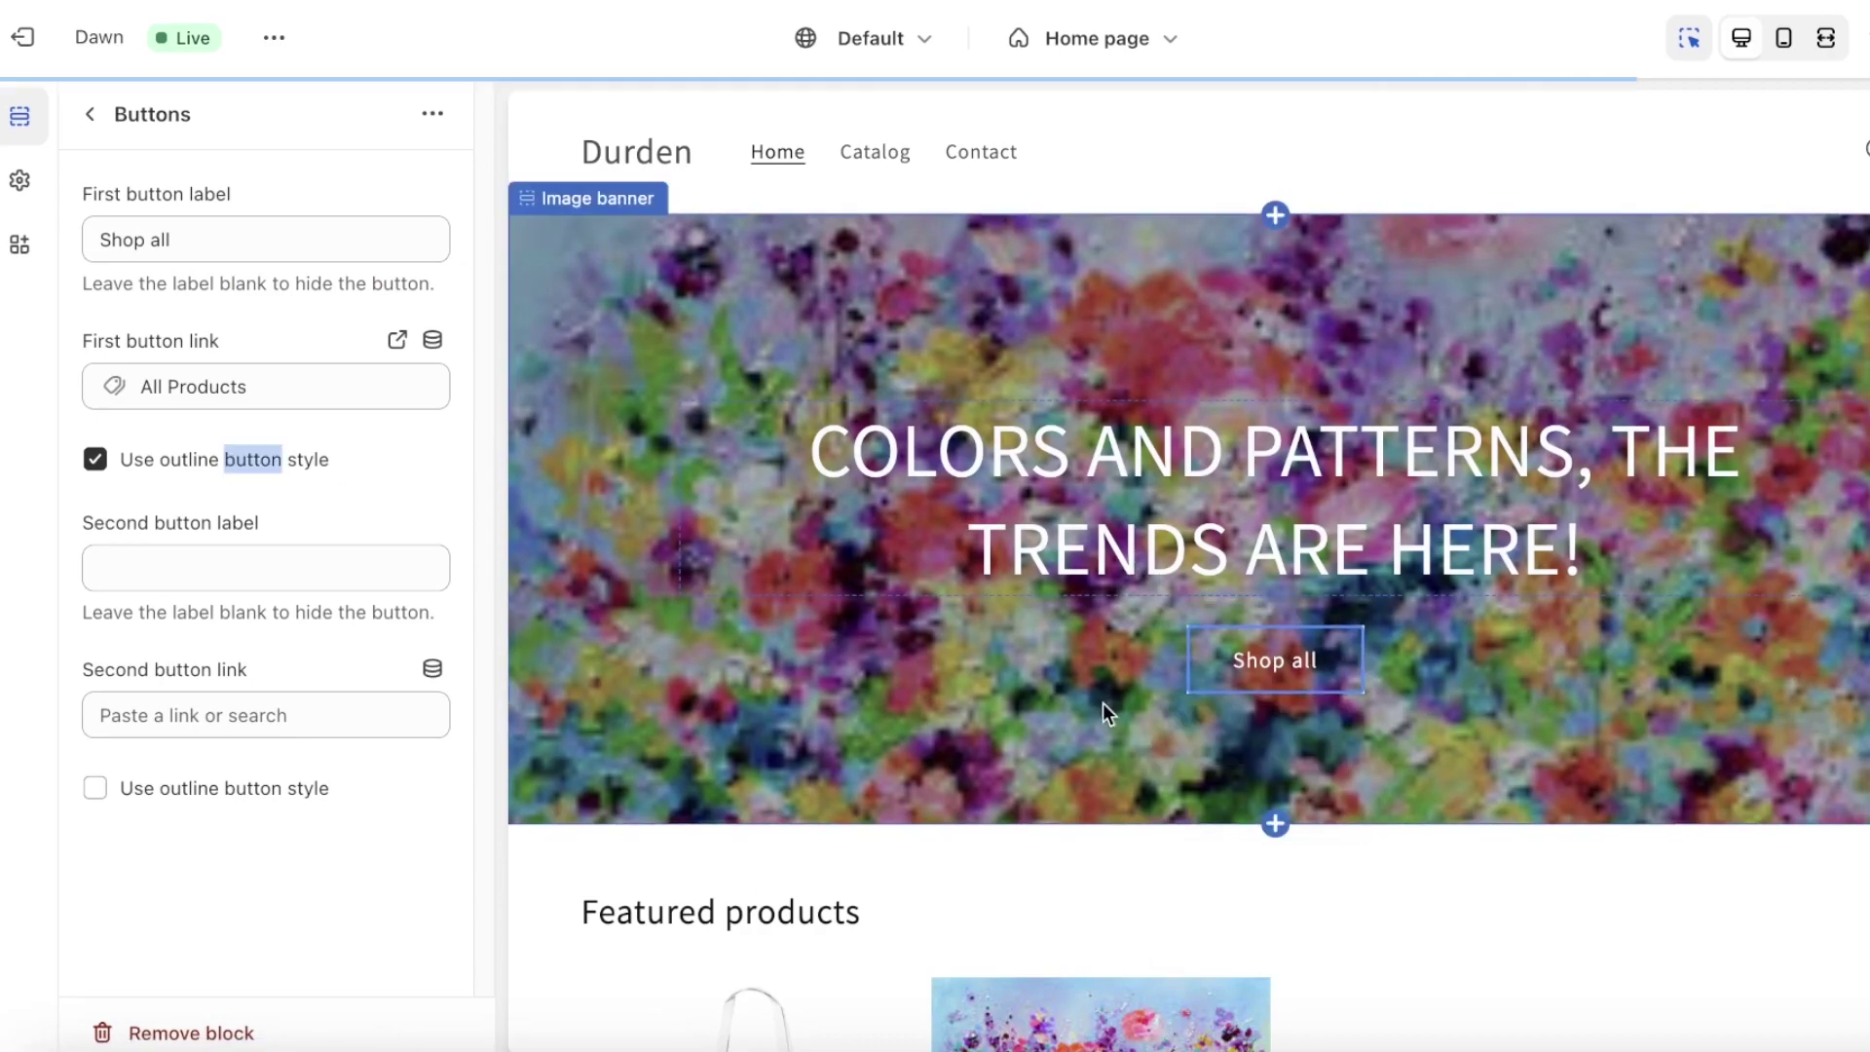
click(1249, 659)
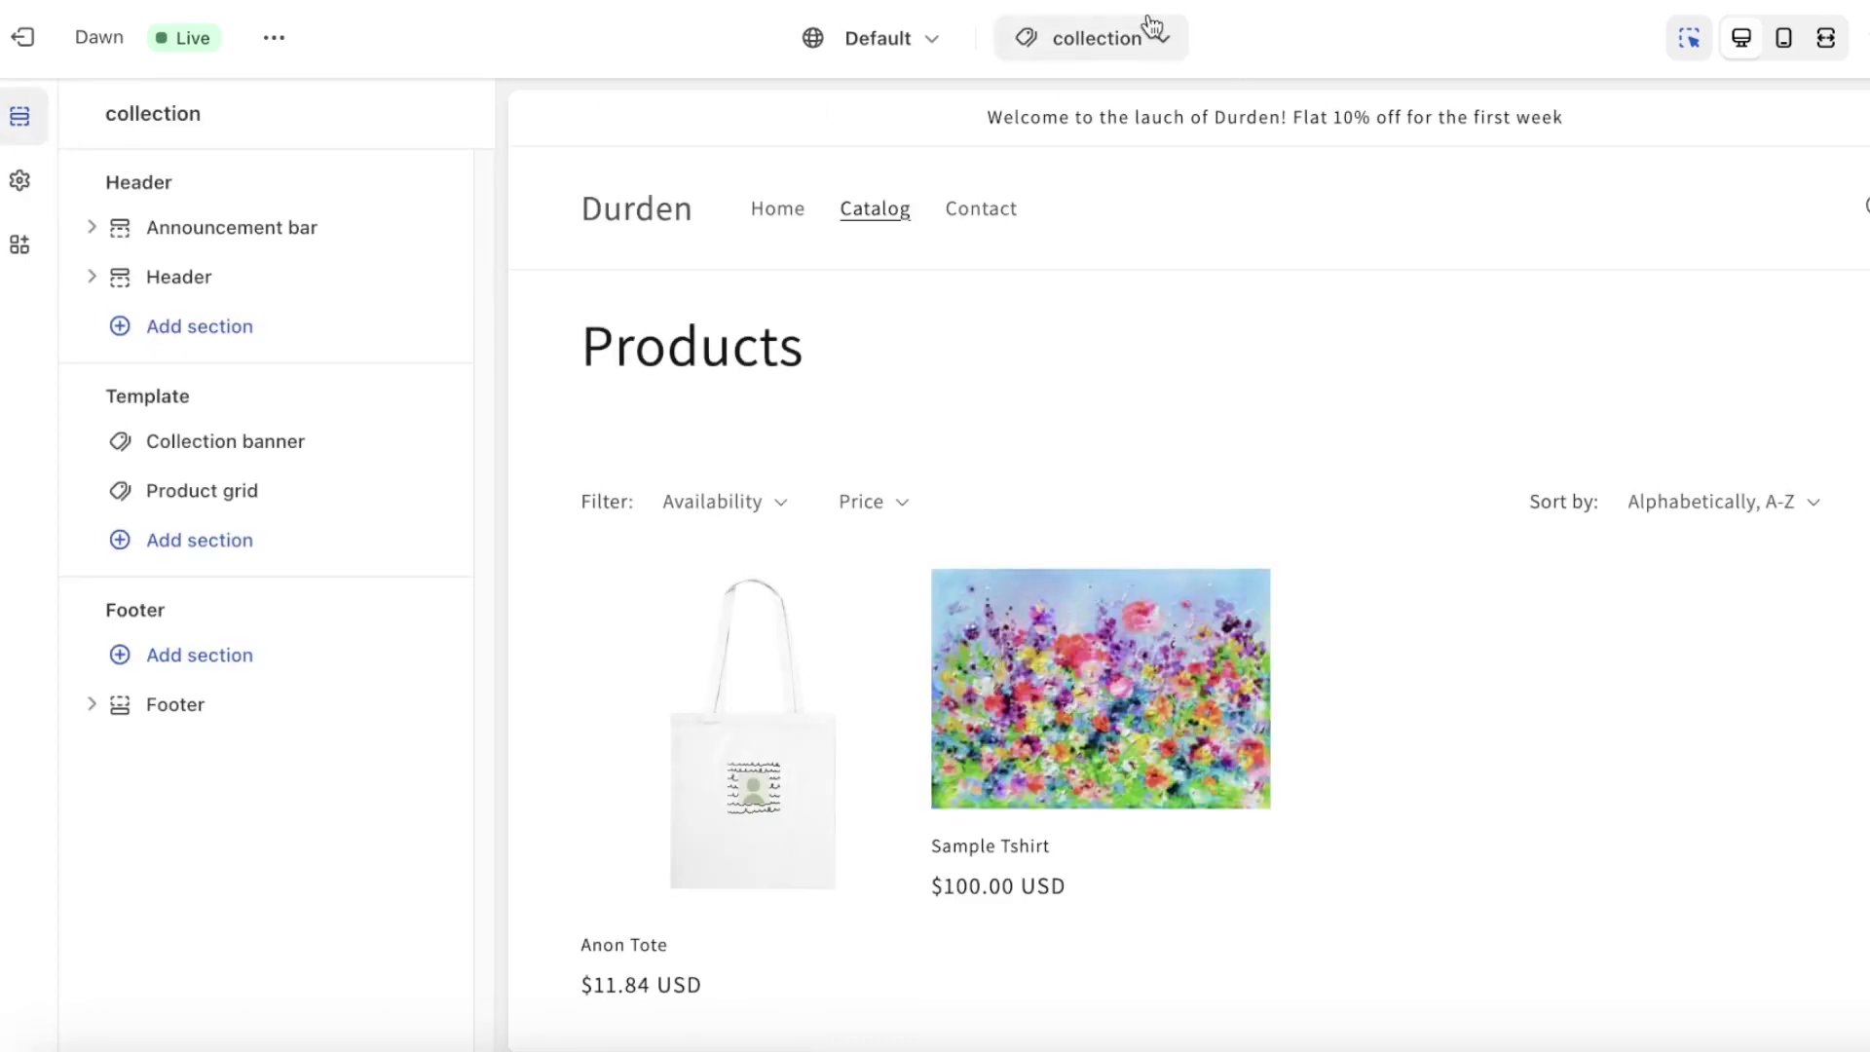
click(1152, 29)
click(979, 183)
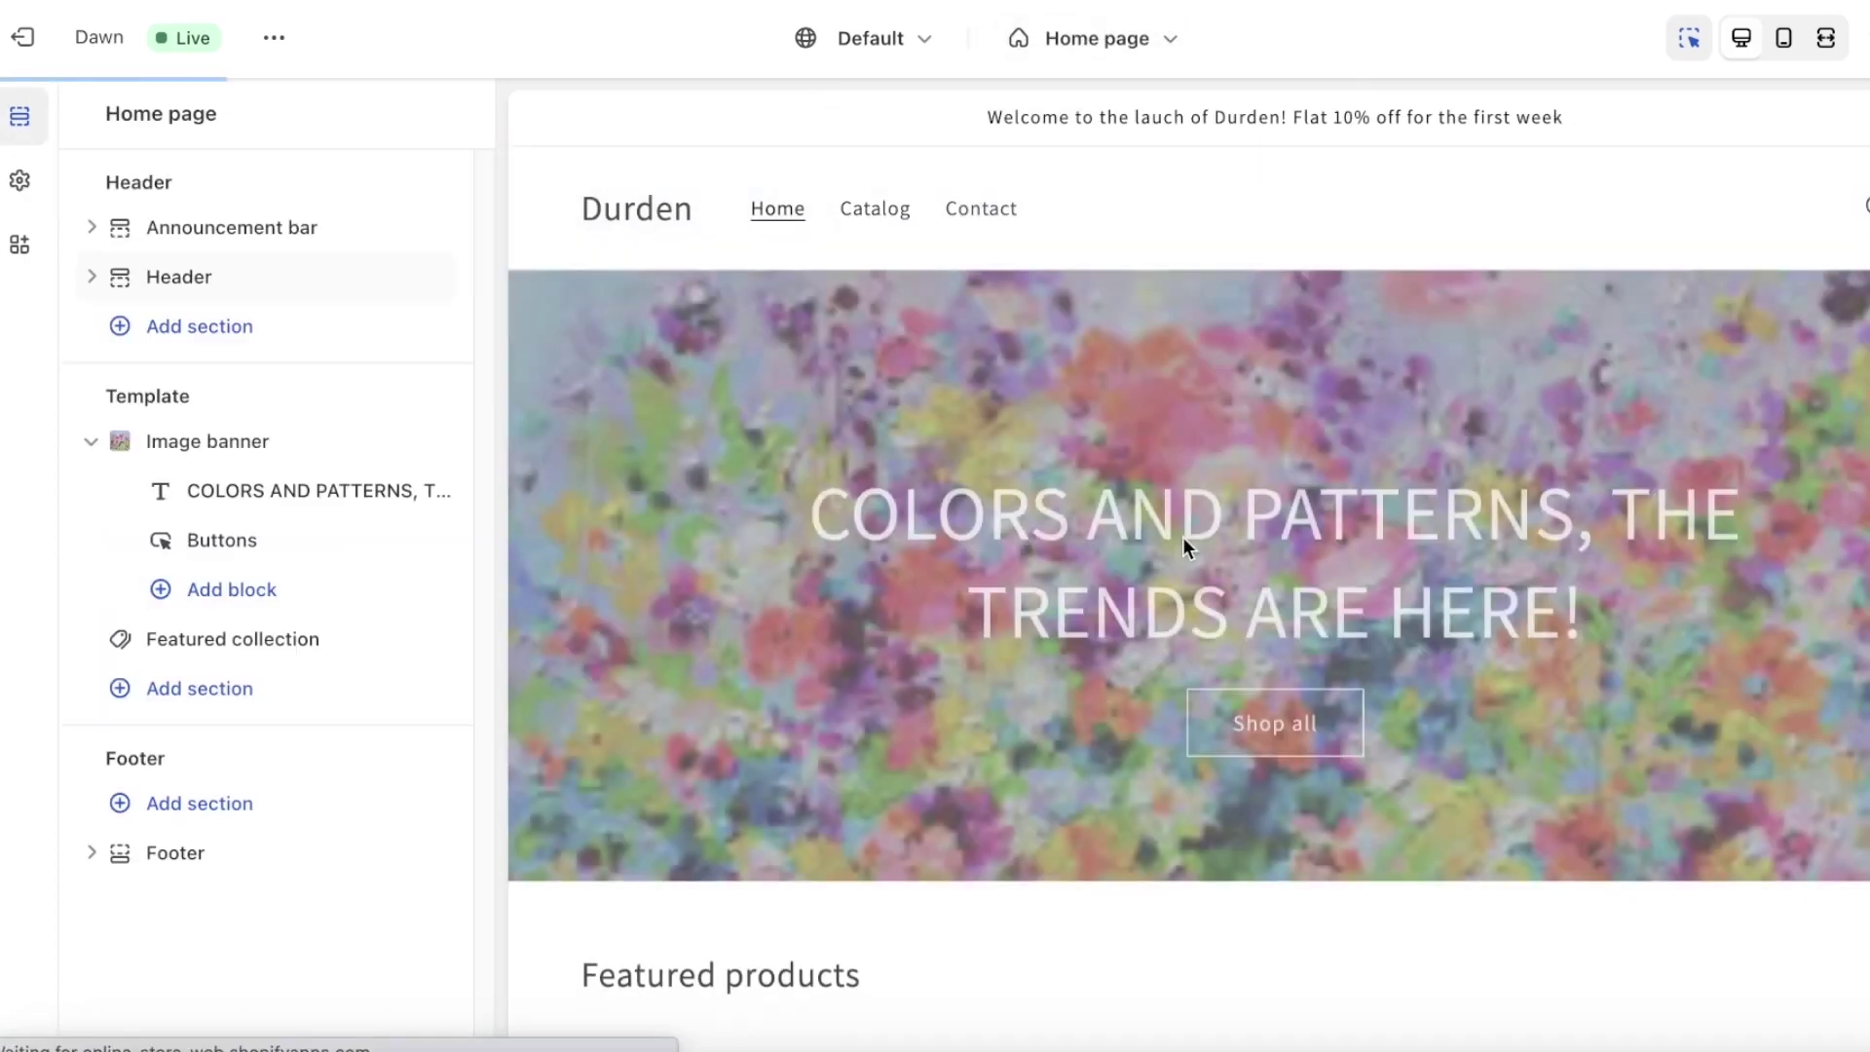
click(1254, 721)
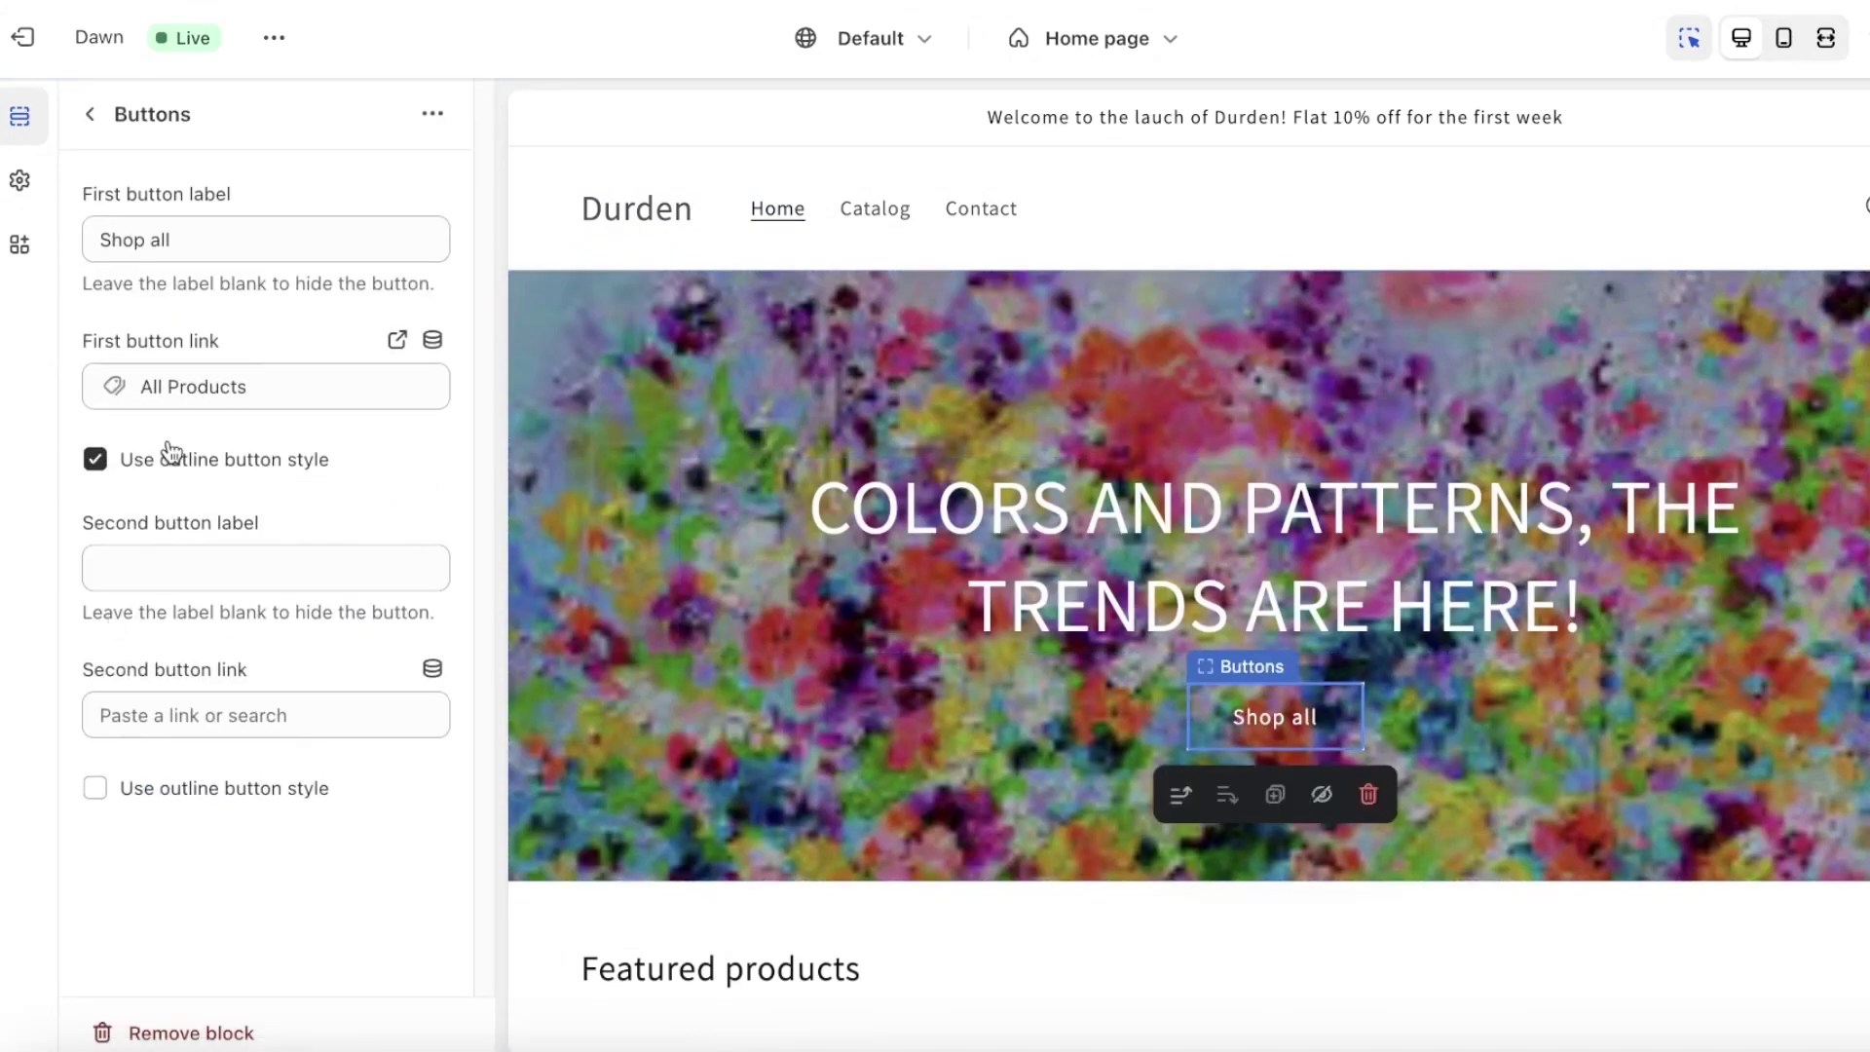
click(134, 241)
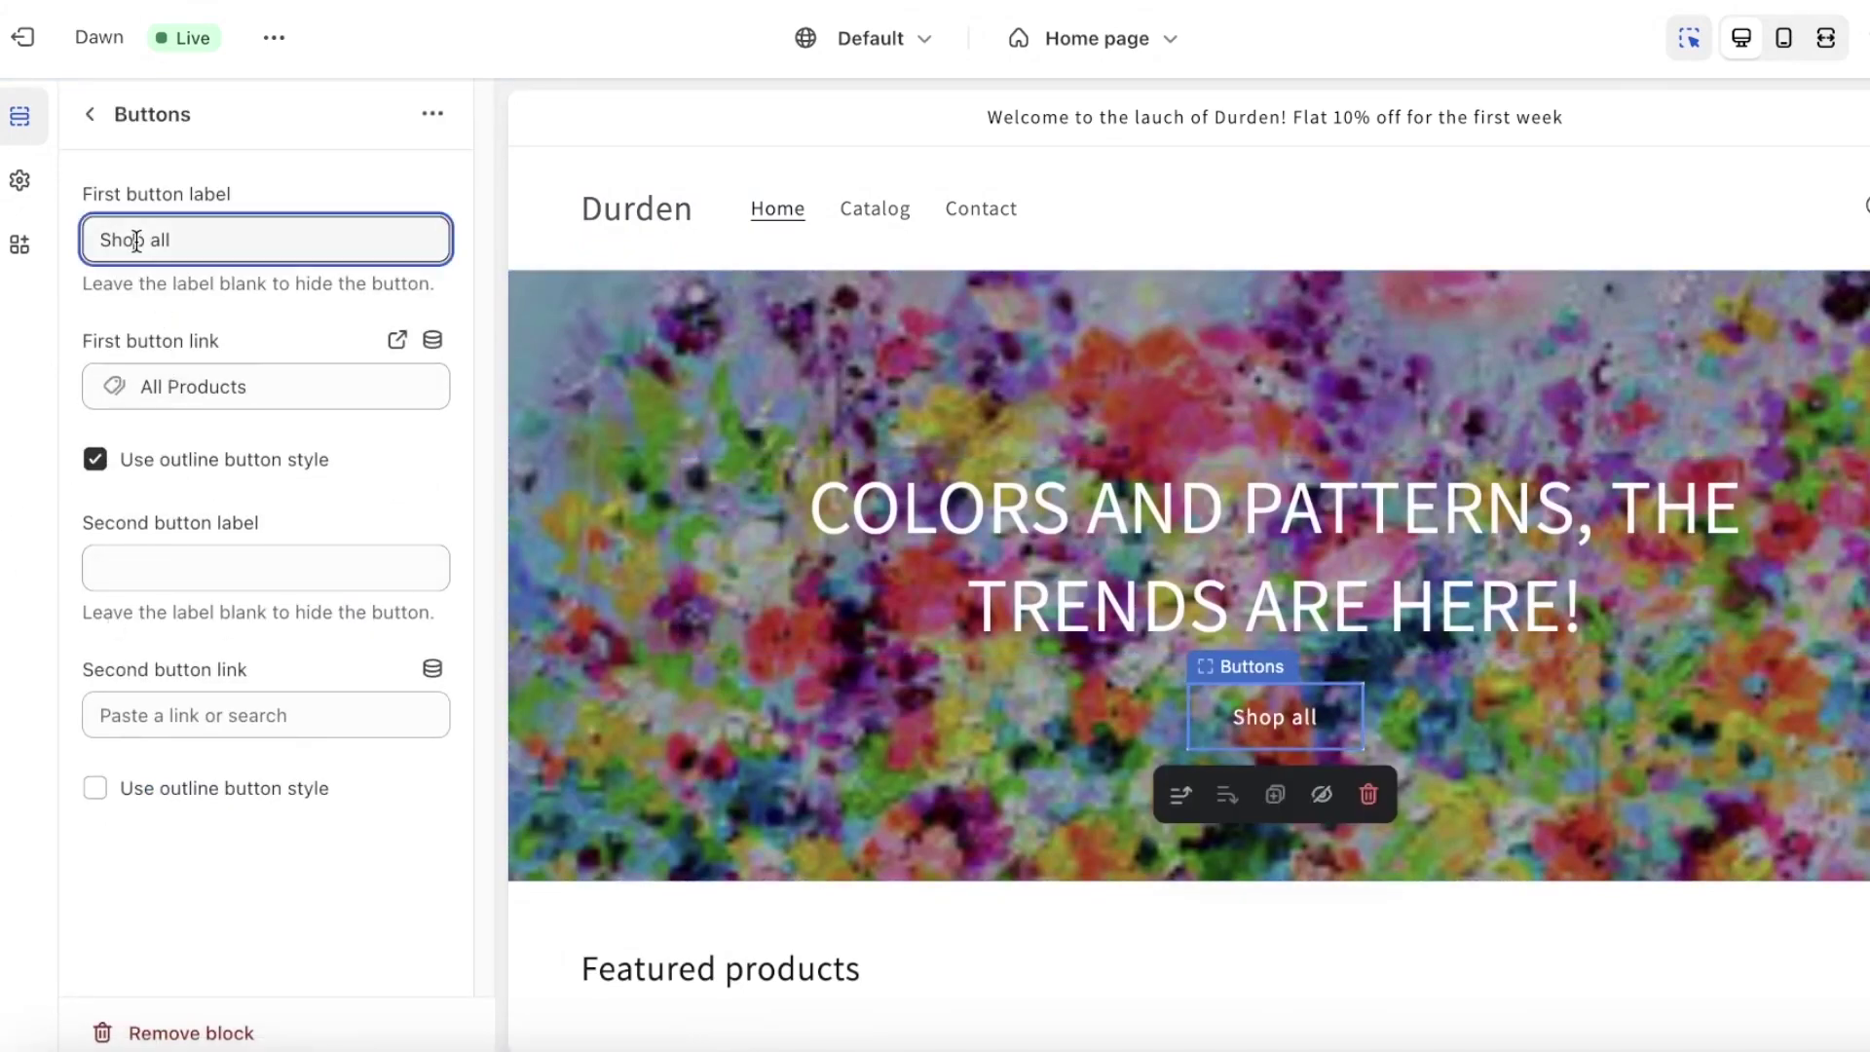
double_click(137, 242)
text(S)
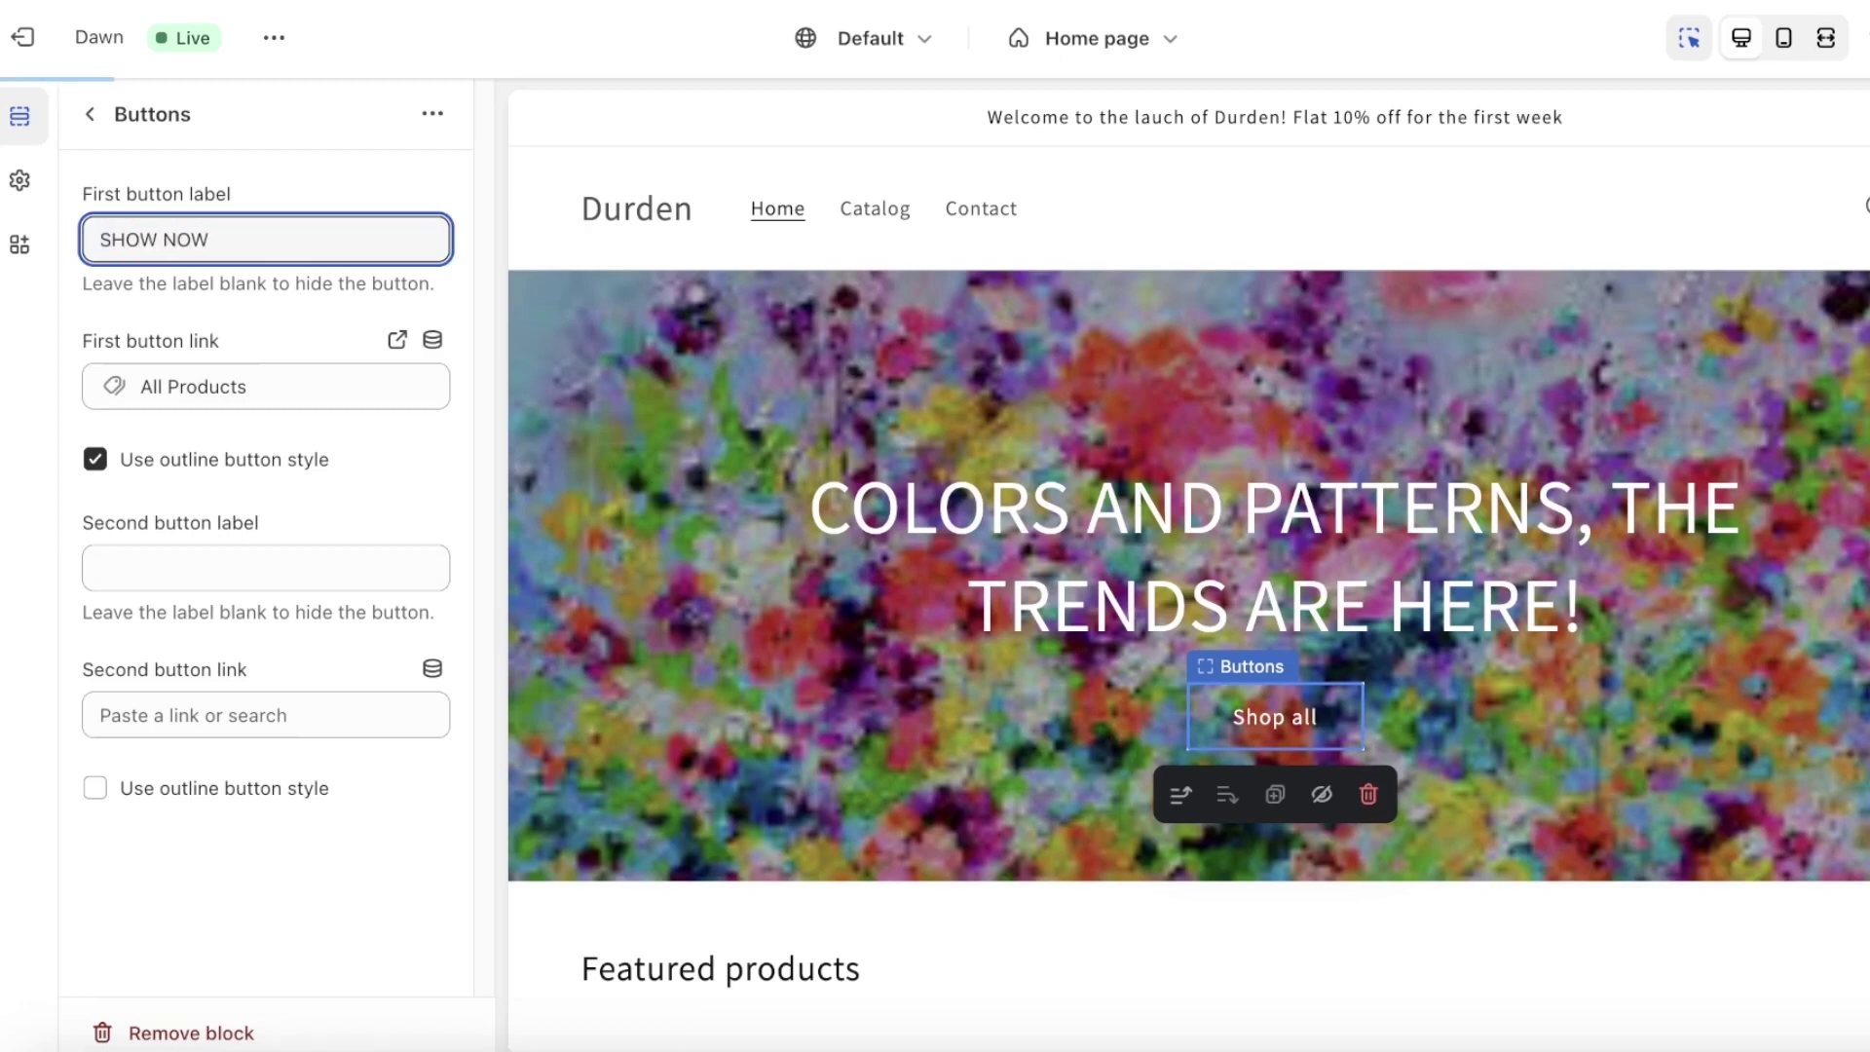
text(HOW NOW)
key(BackSpace)
key(BackSpace)
key(BackSpace)
key(BackSpace)
key(BackSpace)
text(P)
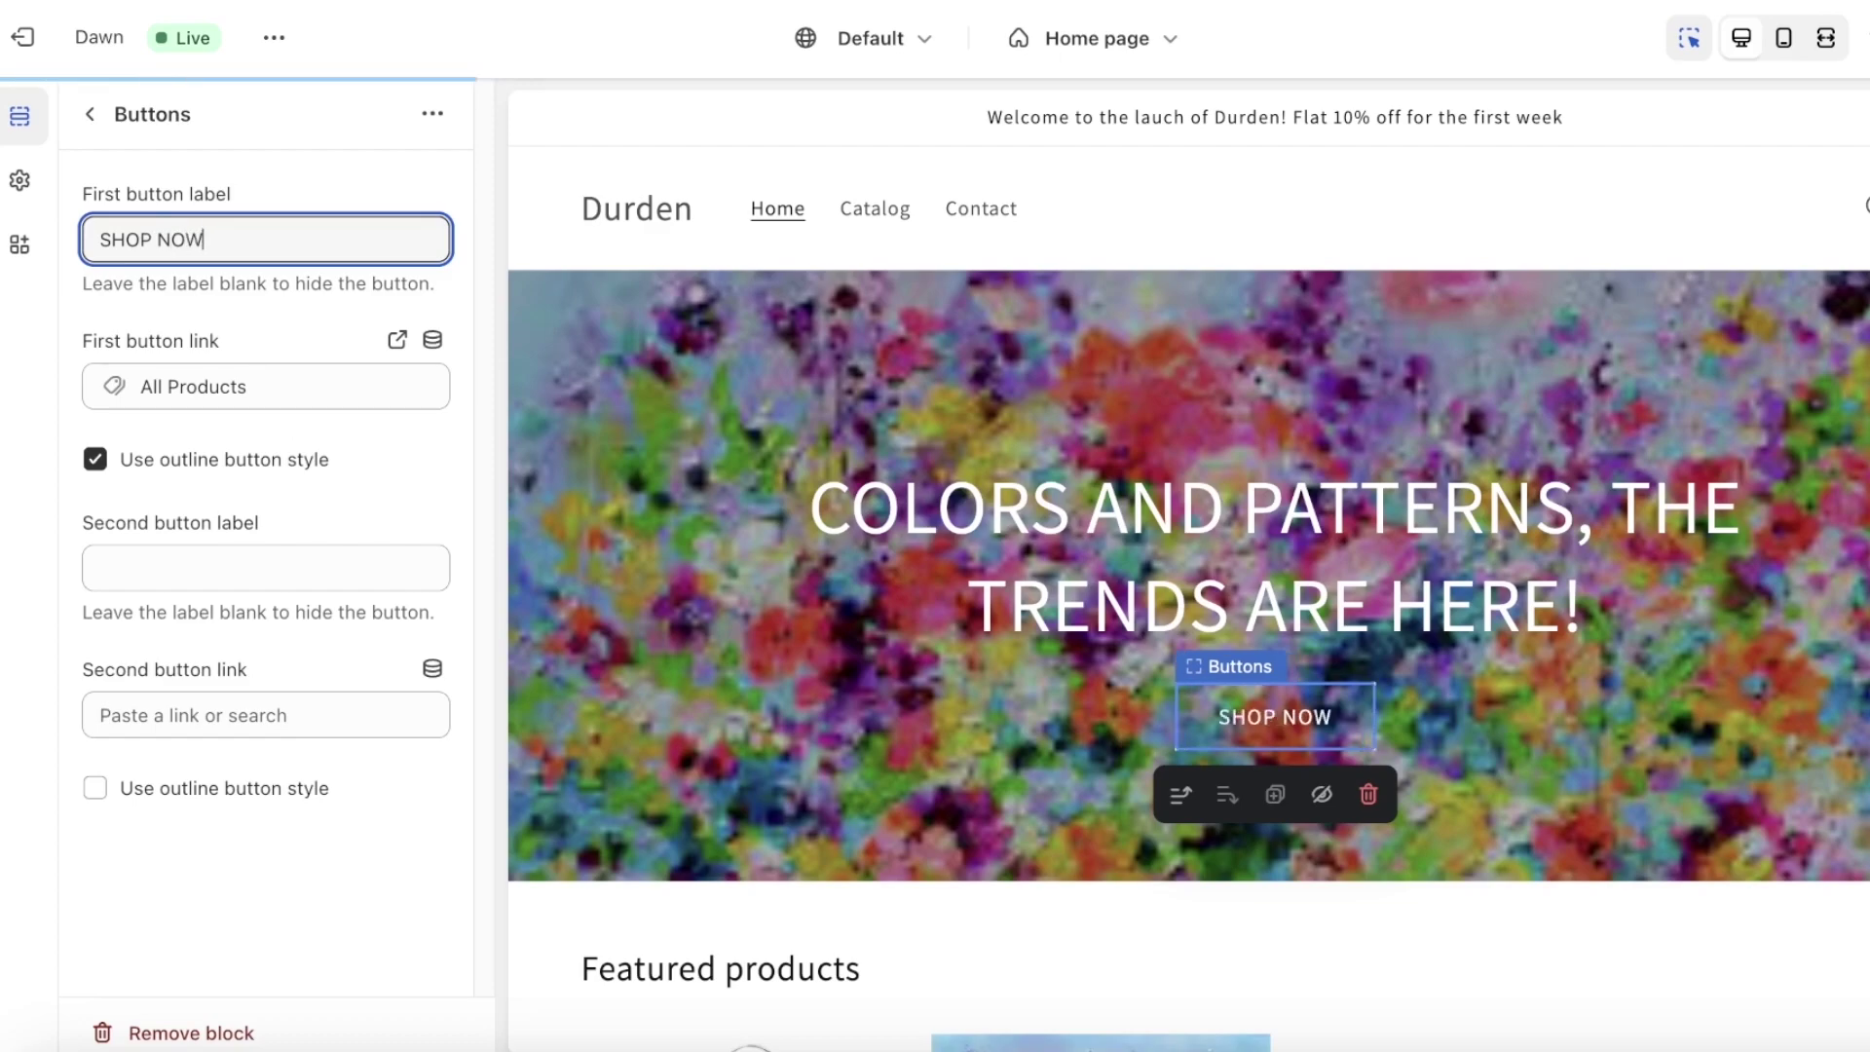
click(97, 114)
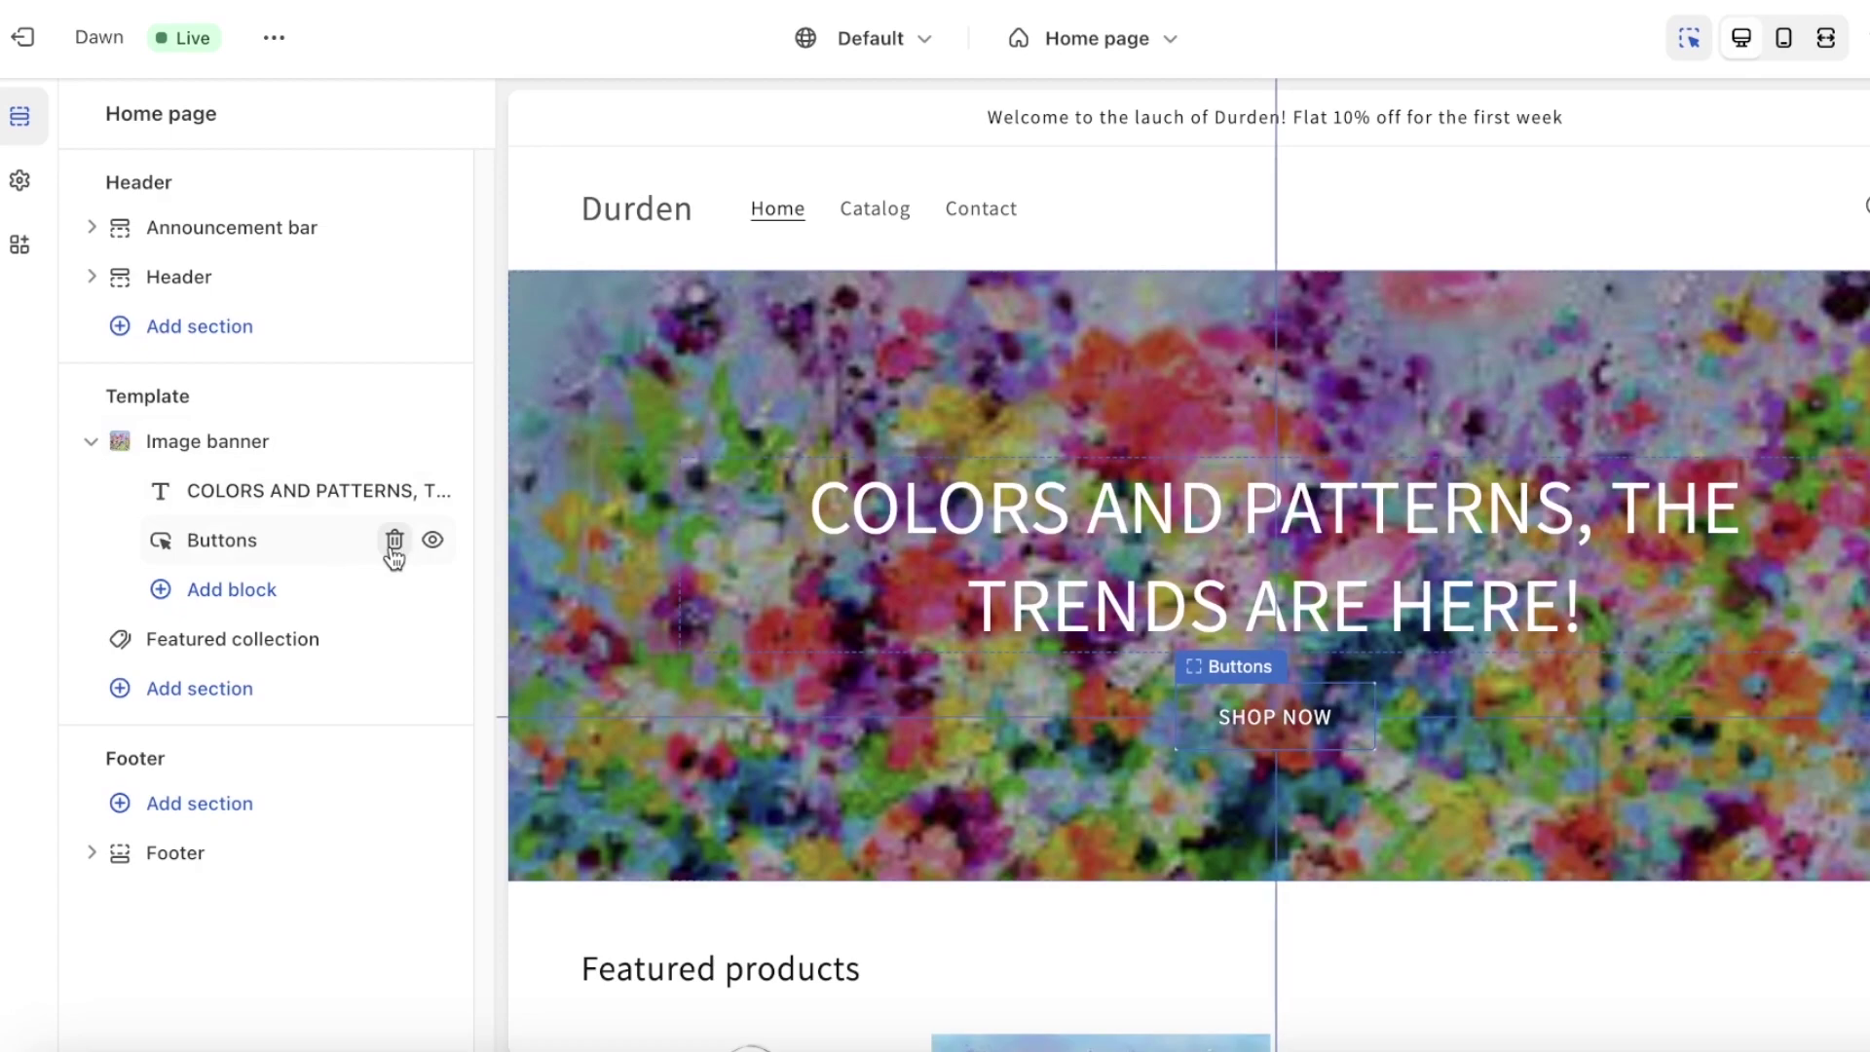
In the Featured collection section, replace the 'Featured products' heading with 'Hot Sellers'.
click(230, 592)
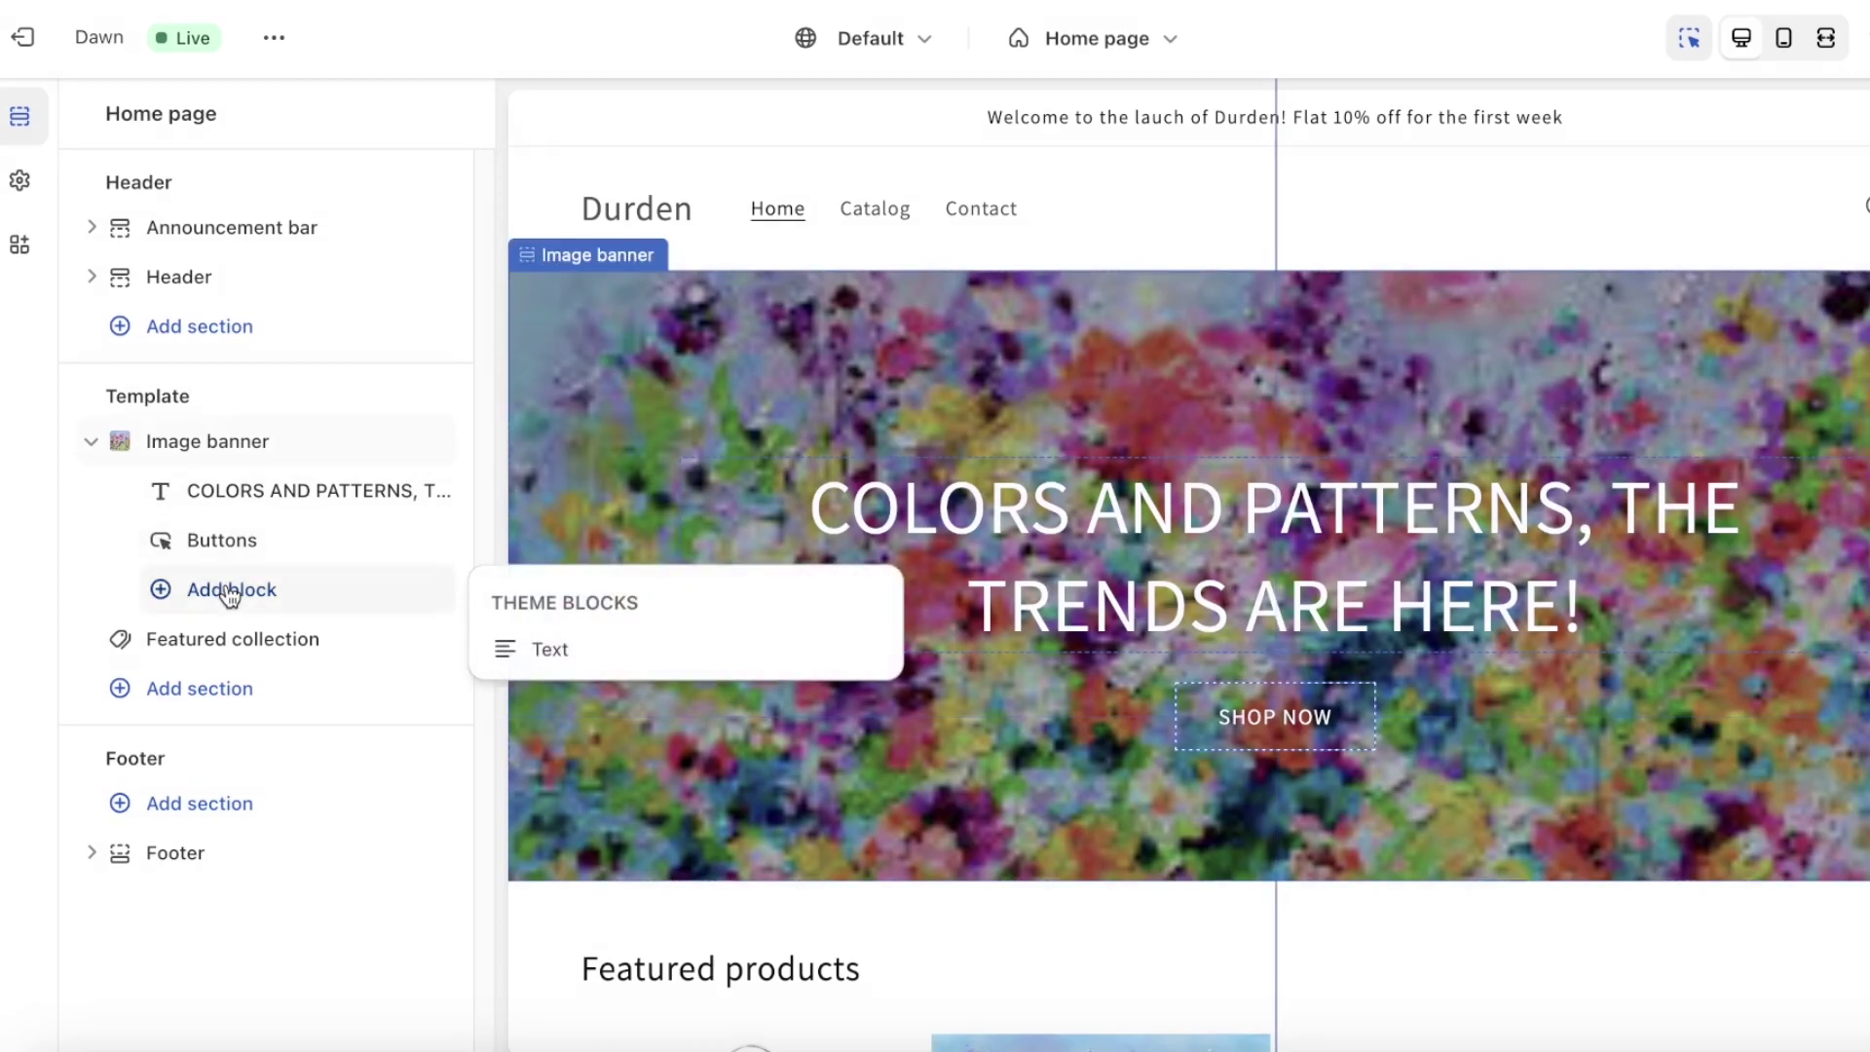
click(234, 693)
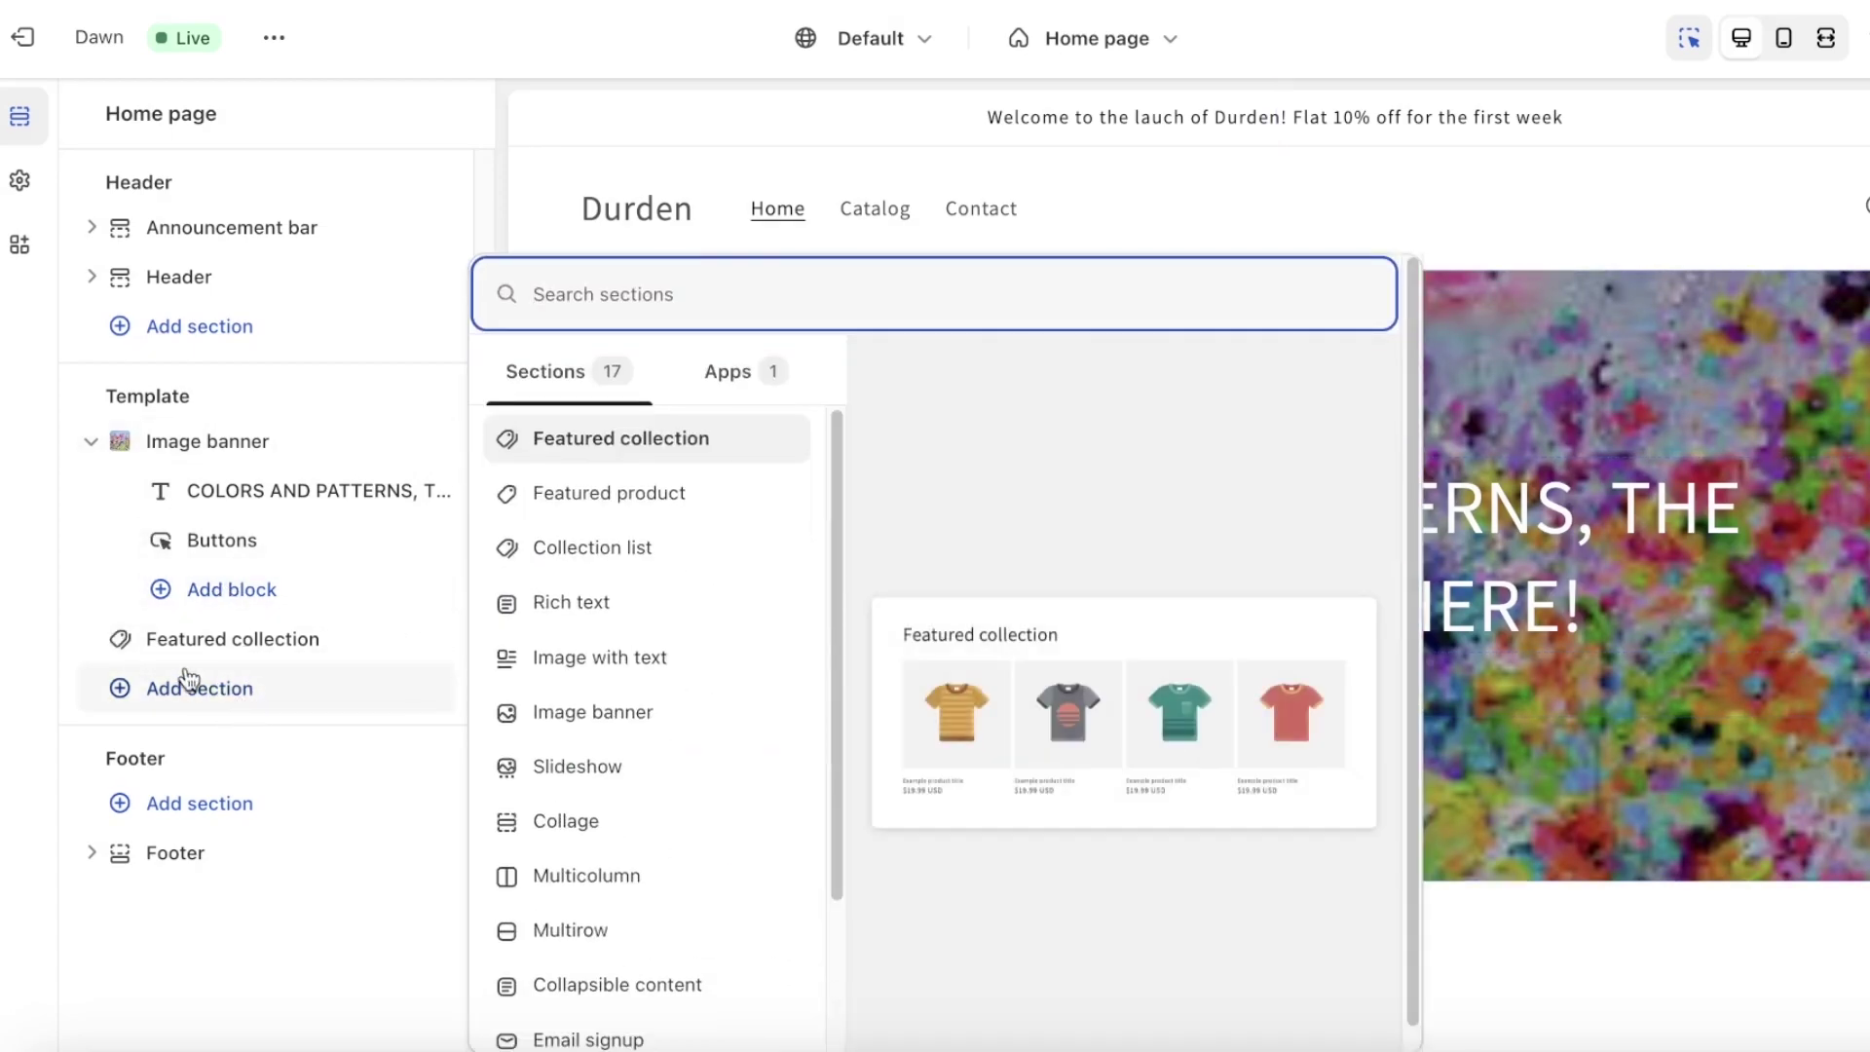
click(181, 639)
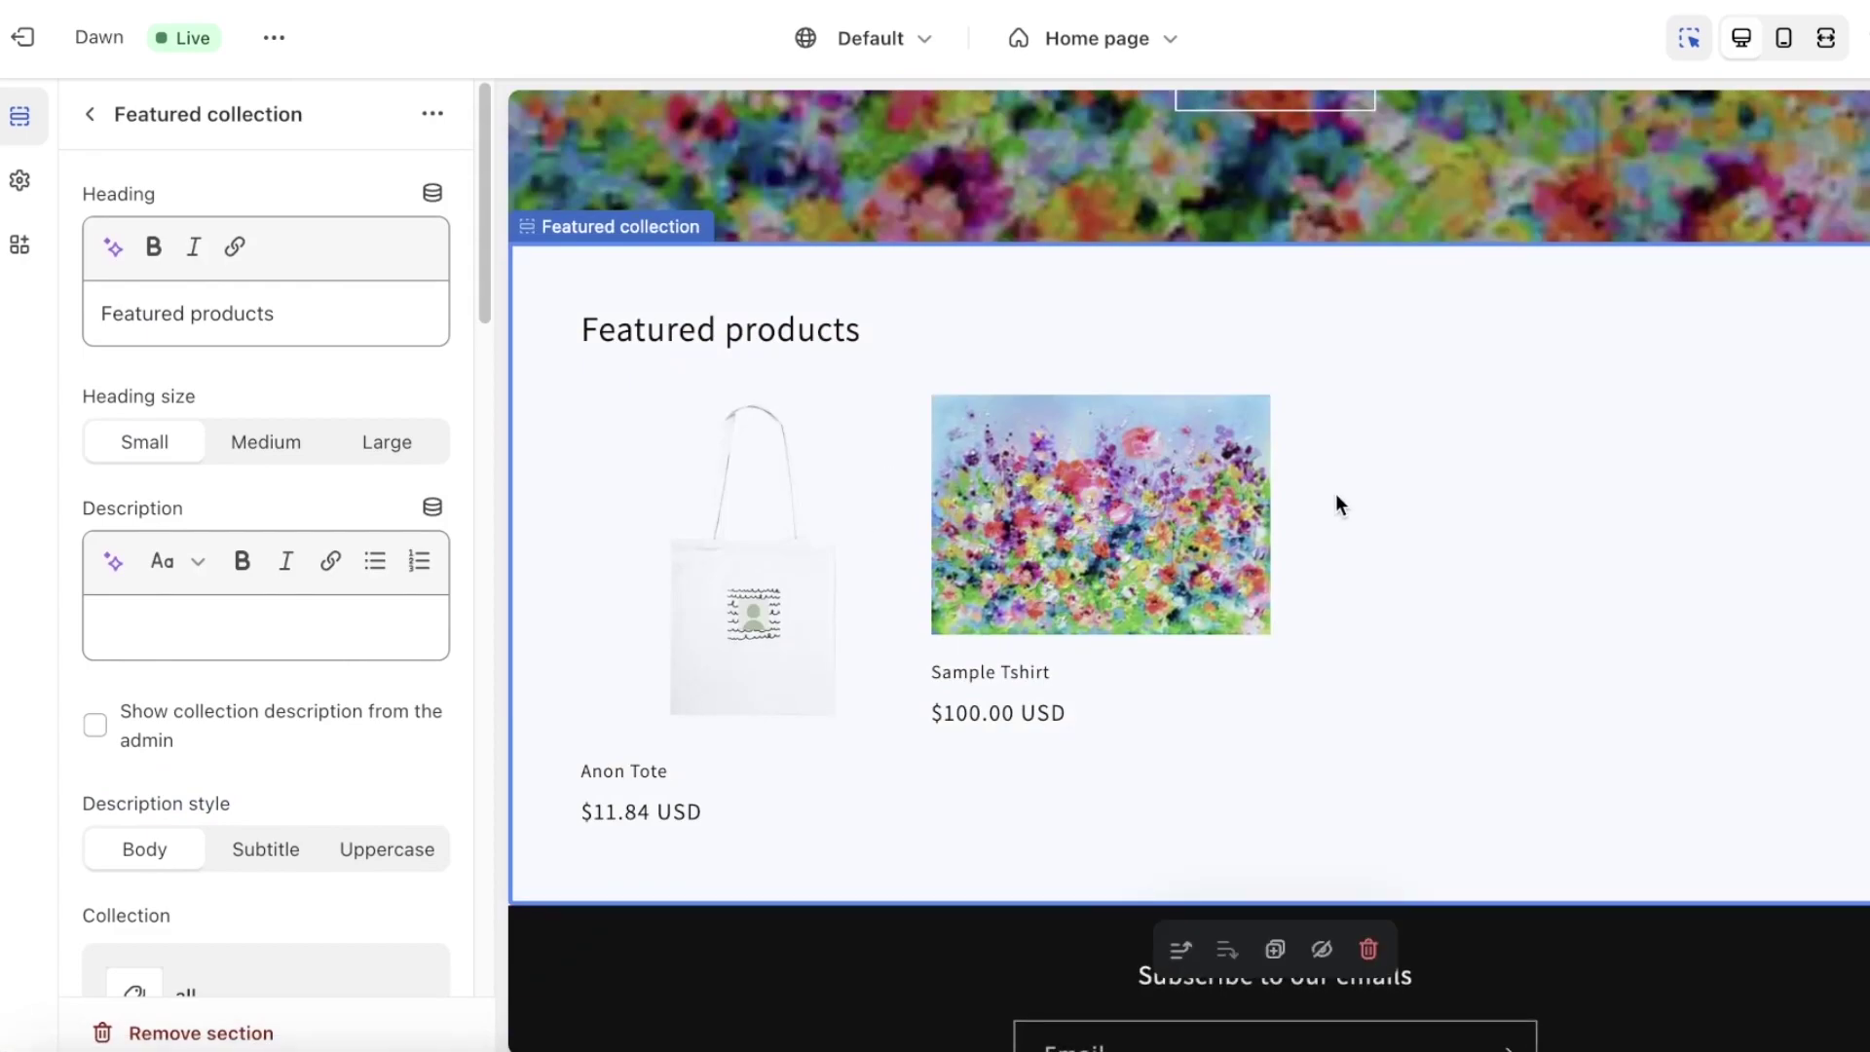
click(89, 114)
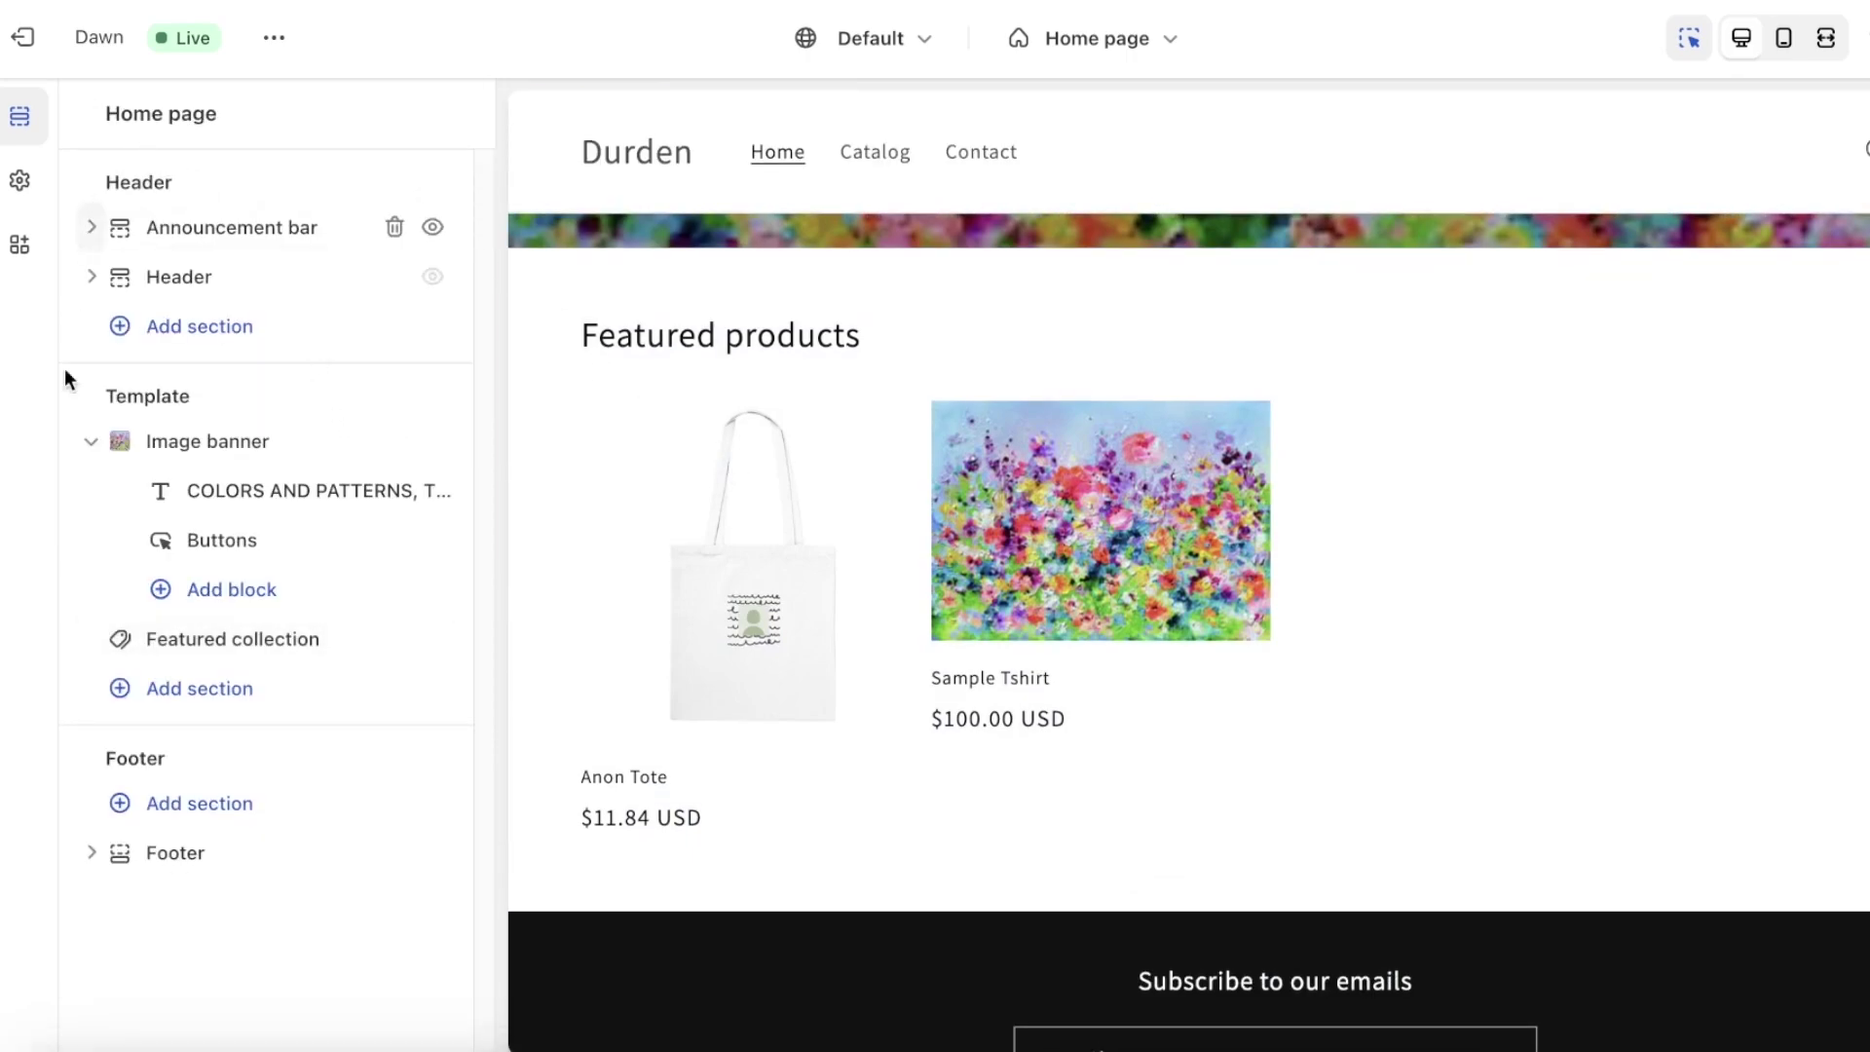
click(156, 635)
click(208, 331)
triple_click(208, 331)
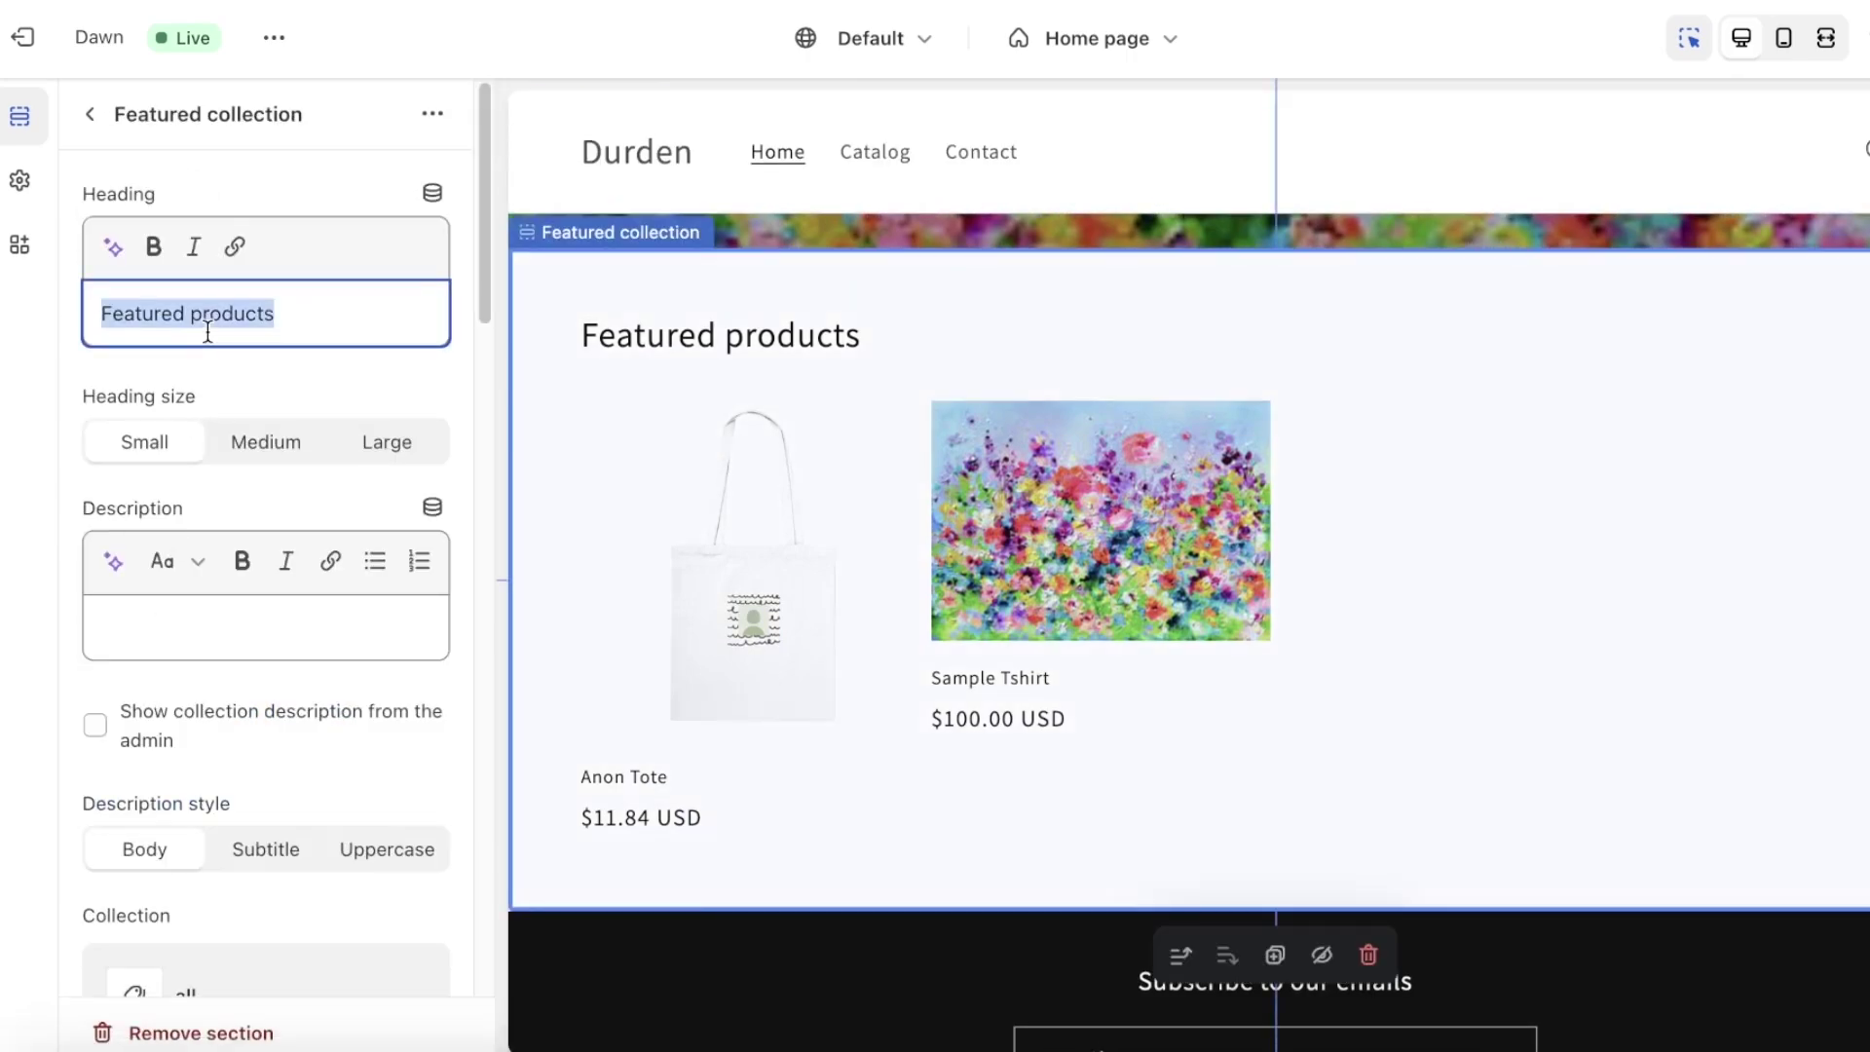
text(A)
key(BackSpace)
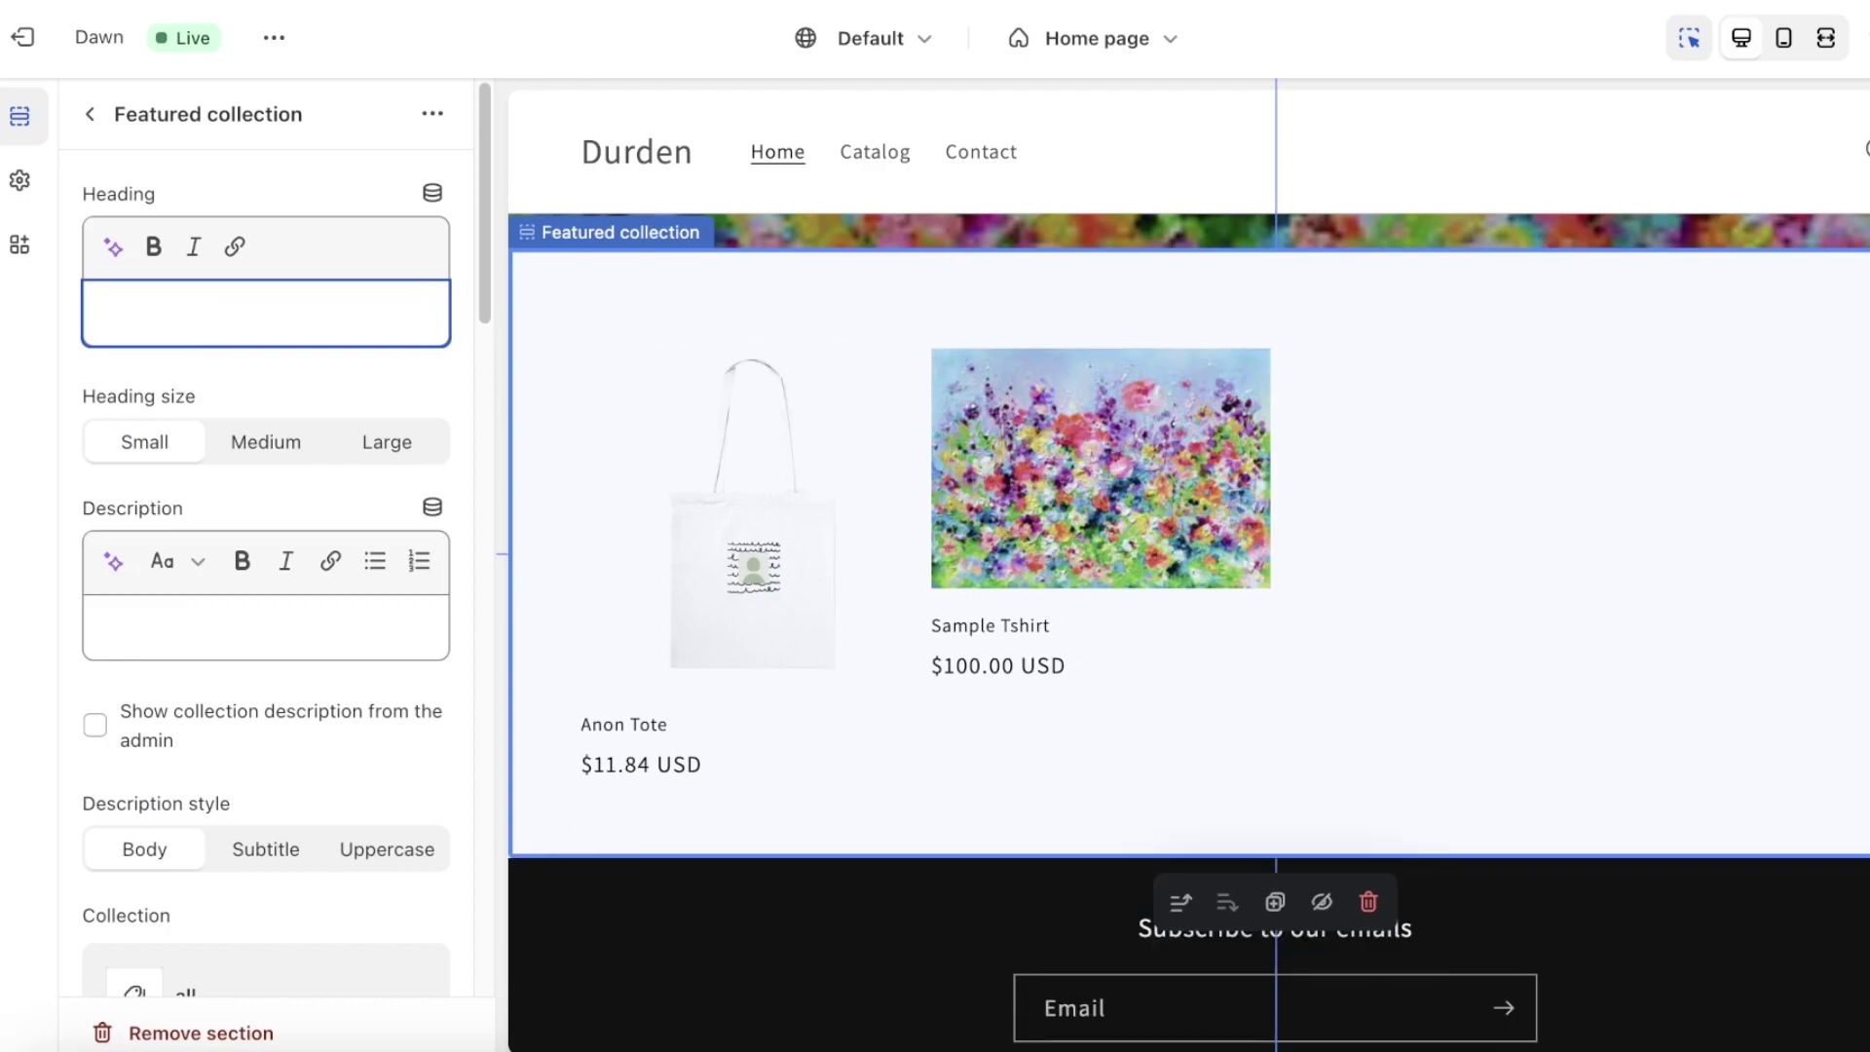
text(Hot Sellers)
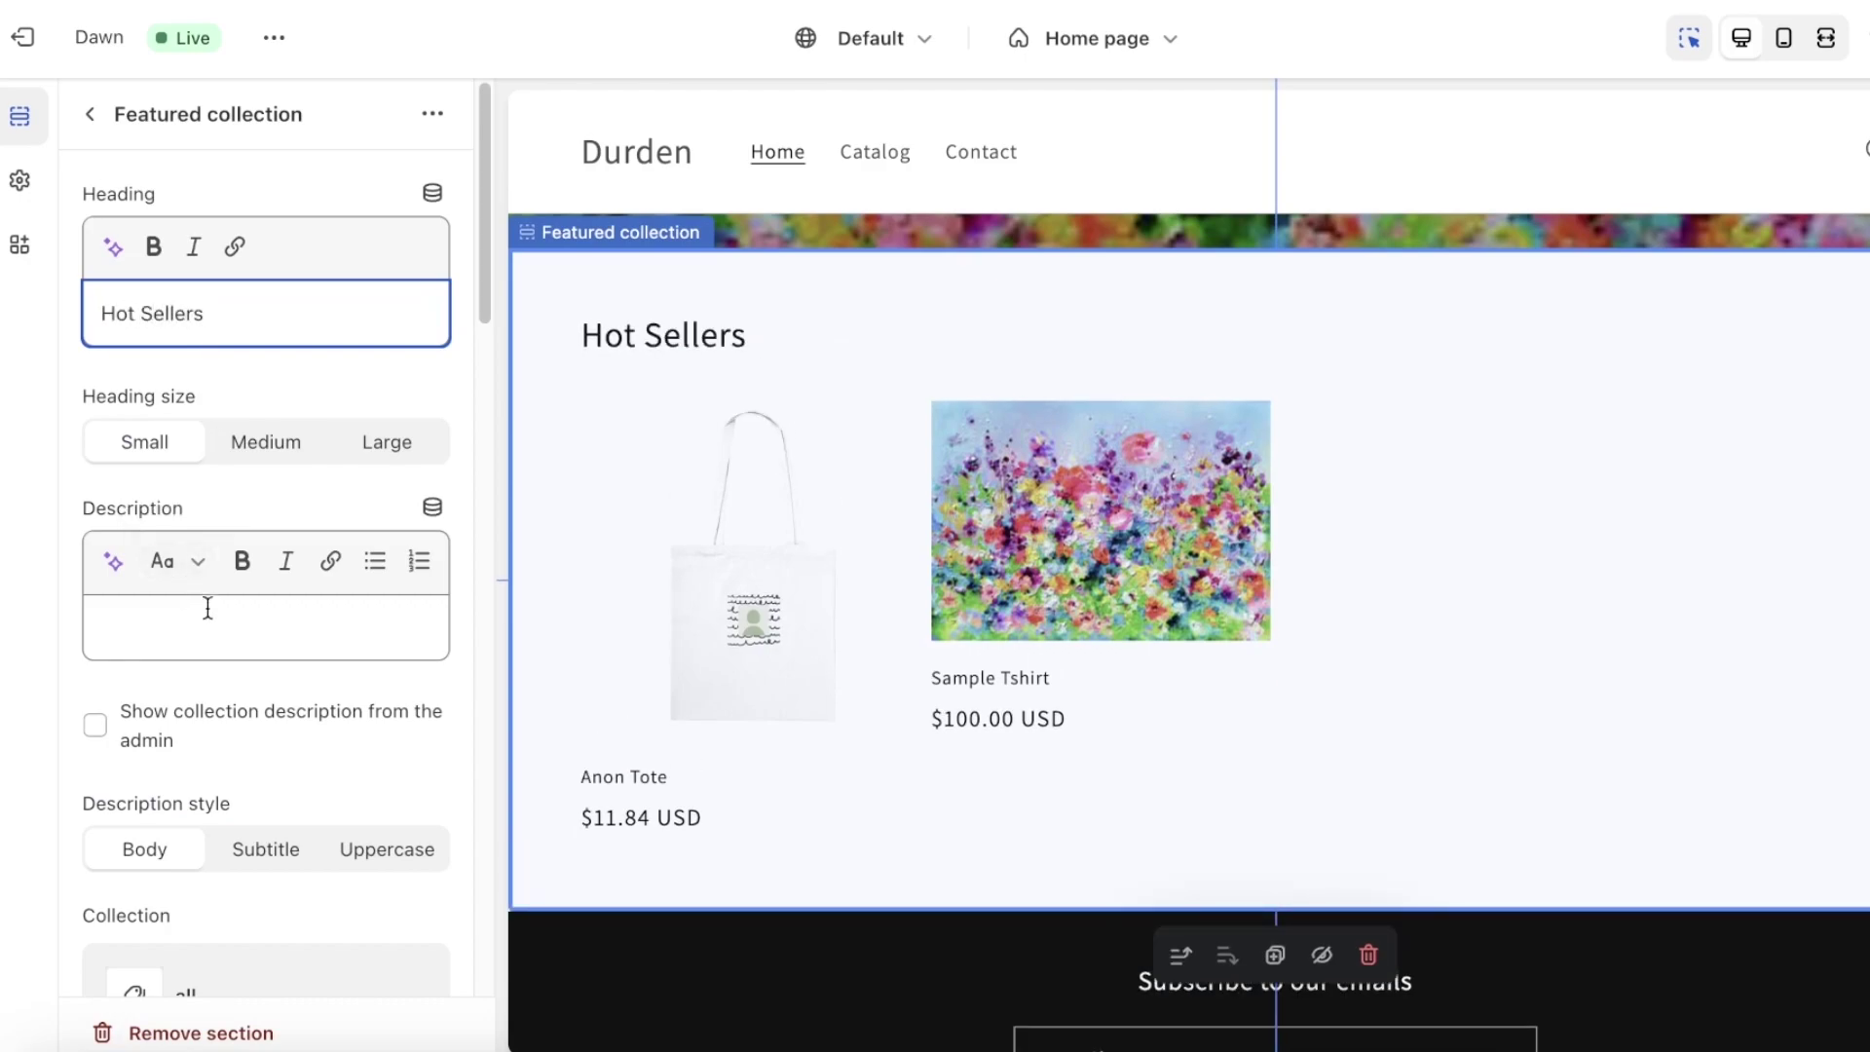
click(94, 141)
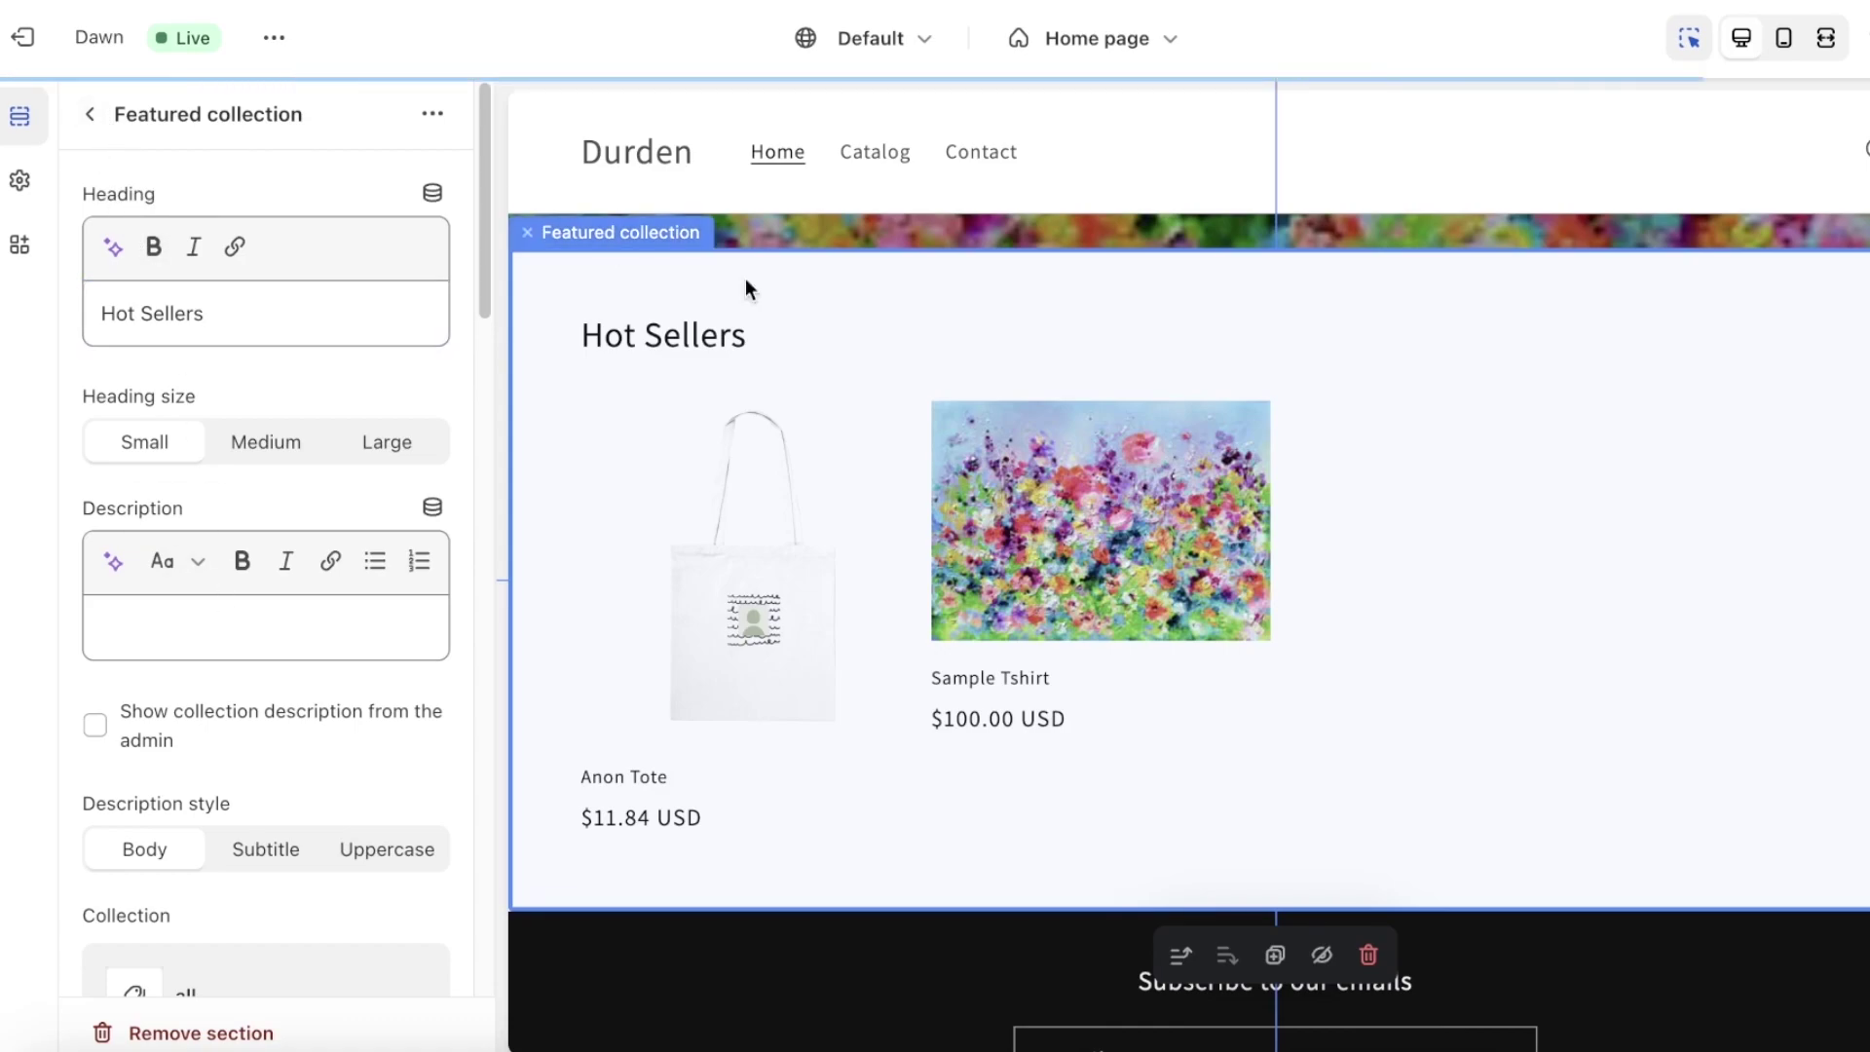
scroll(1305, 292, down, 9)
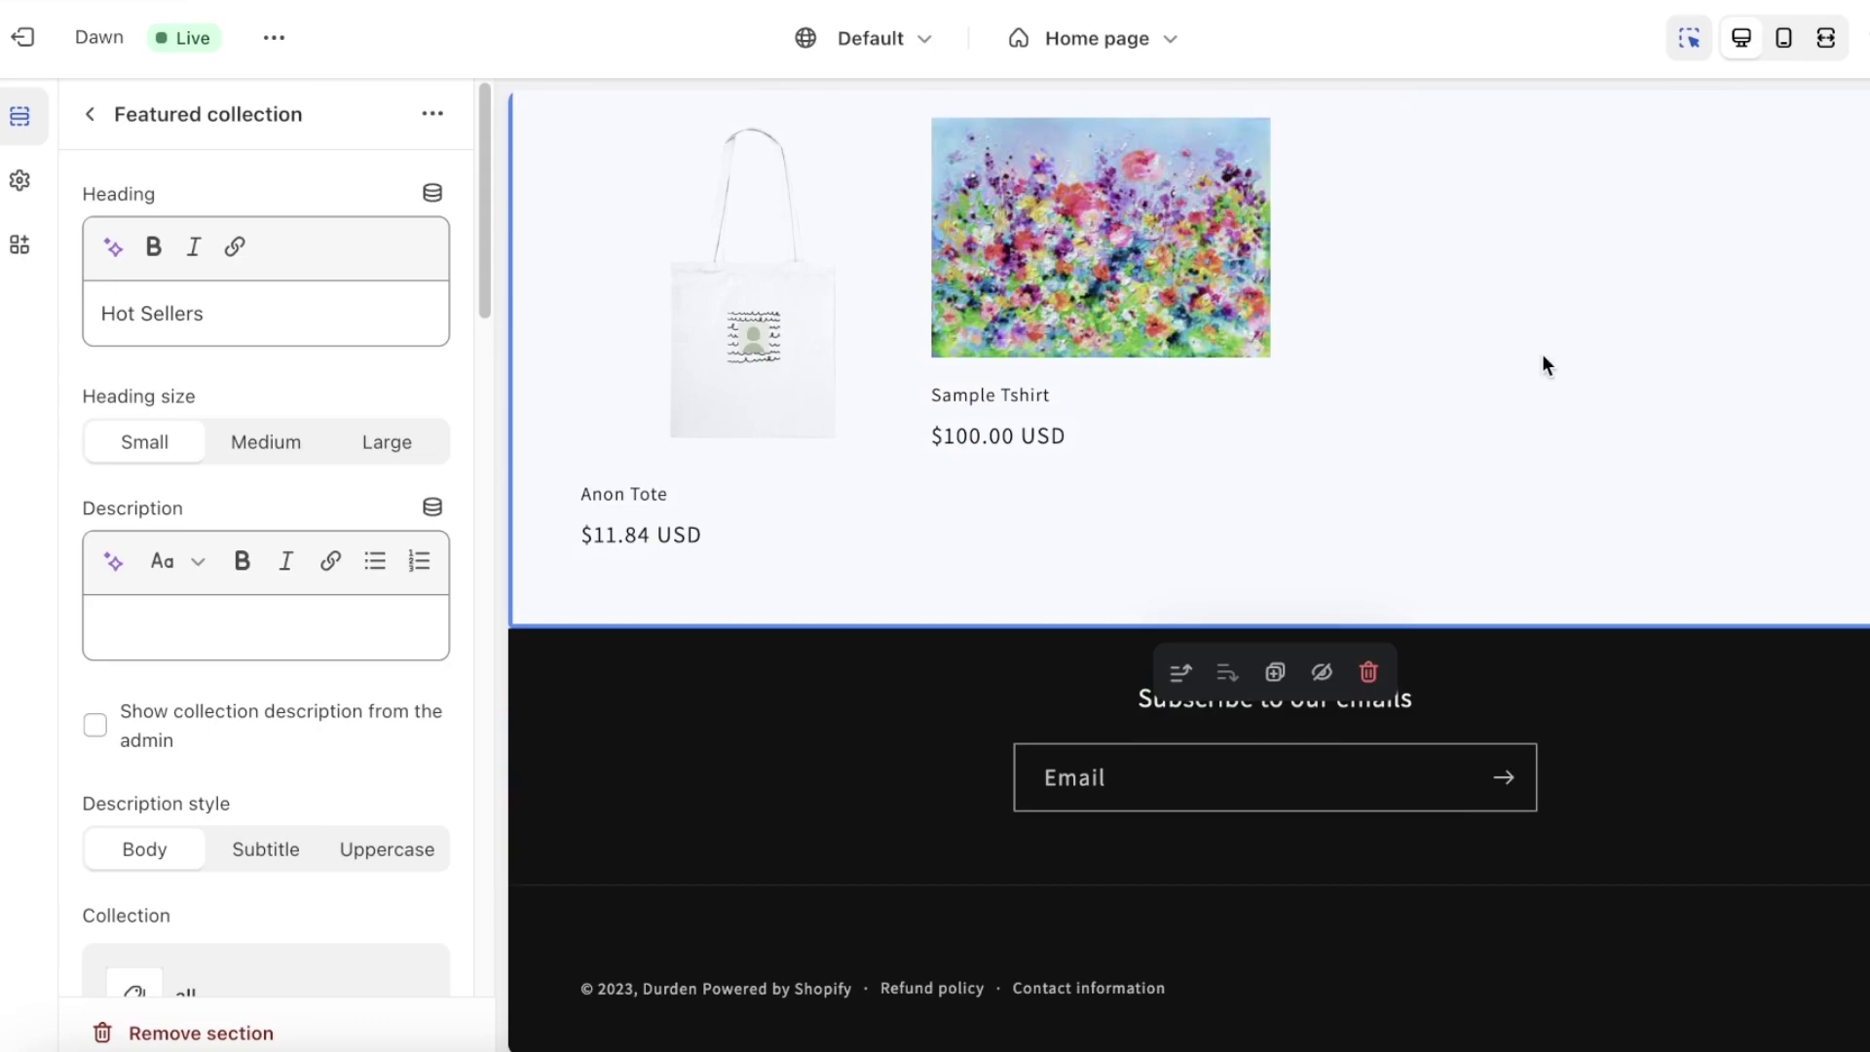
Open the theme settings and scroll down to the footer spacing sliders.
scroll(1405, 368, up, 8)
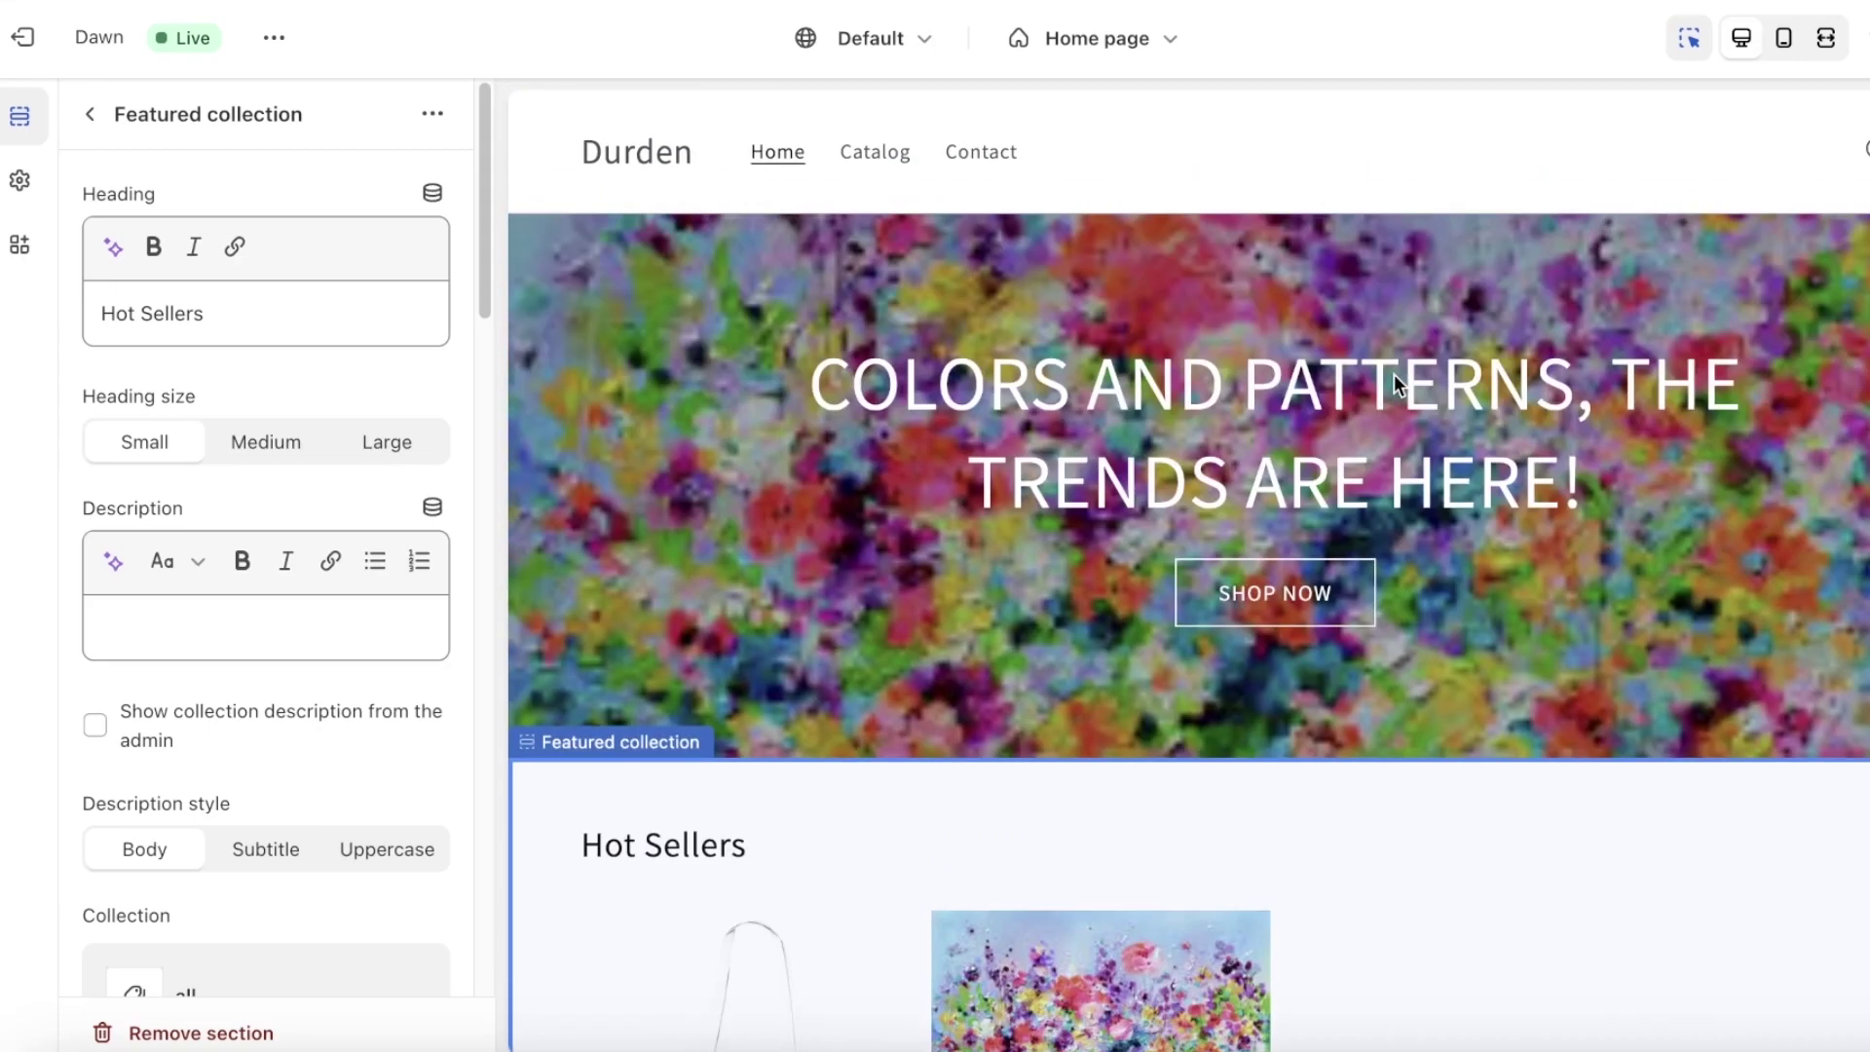
click(9, 197)
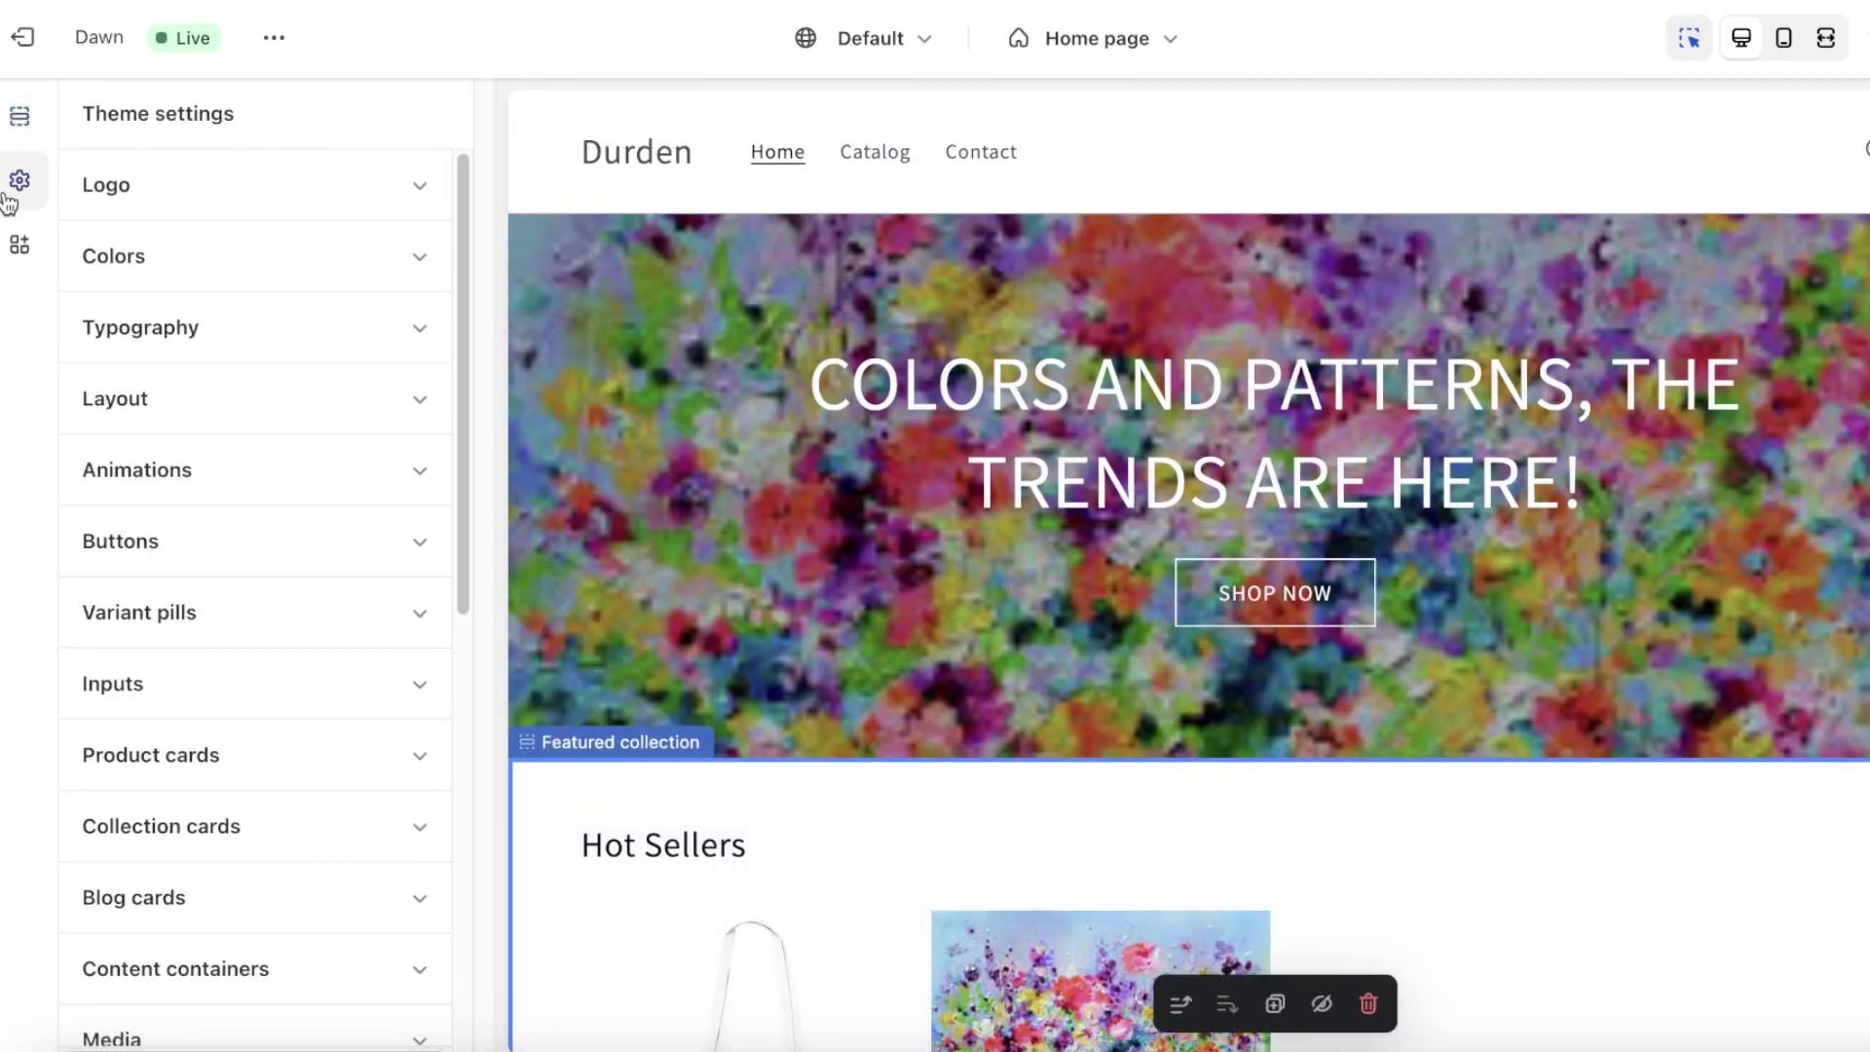
scroll(331, 814, down, 10)
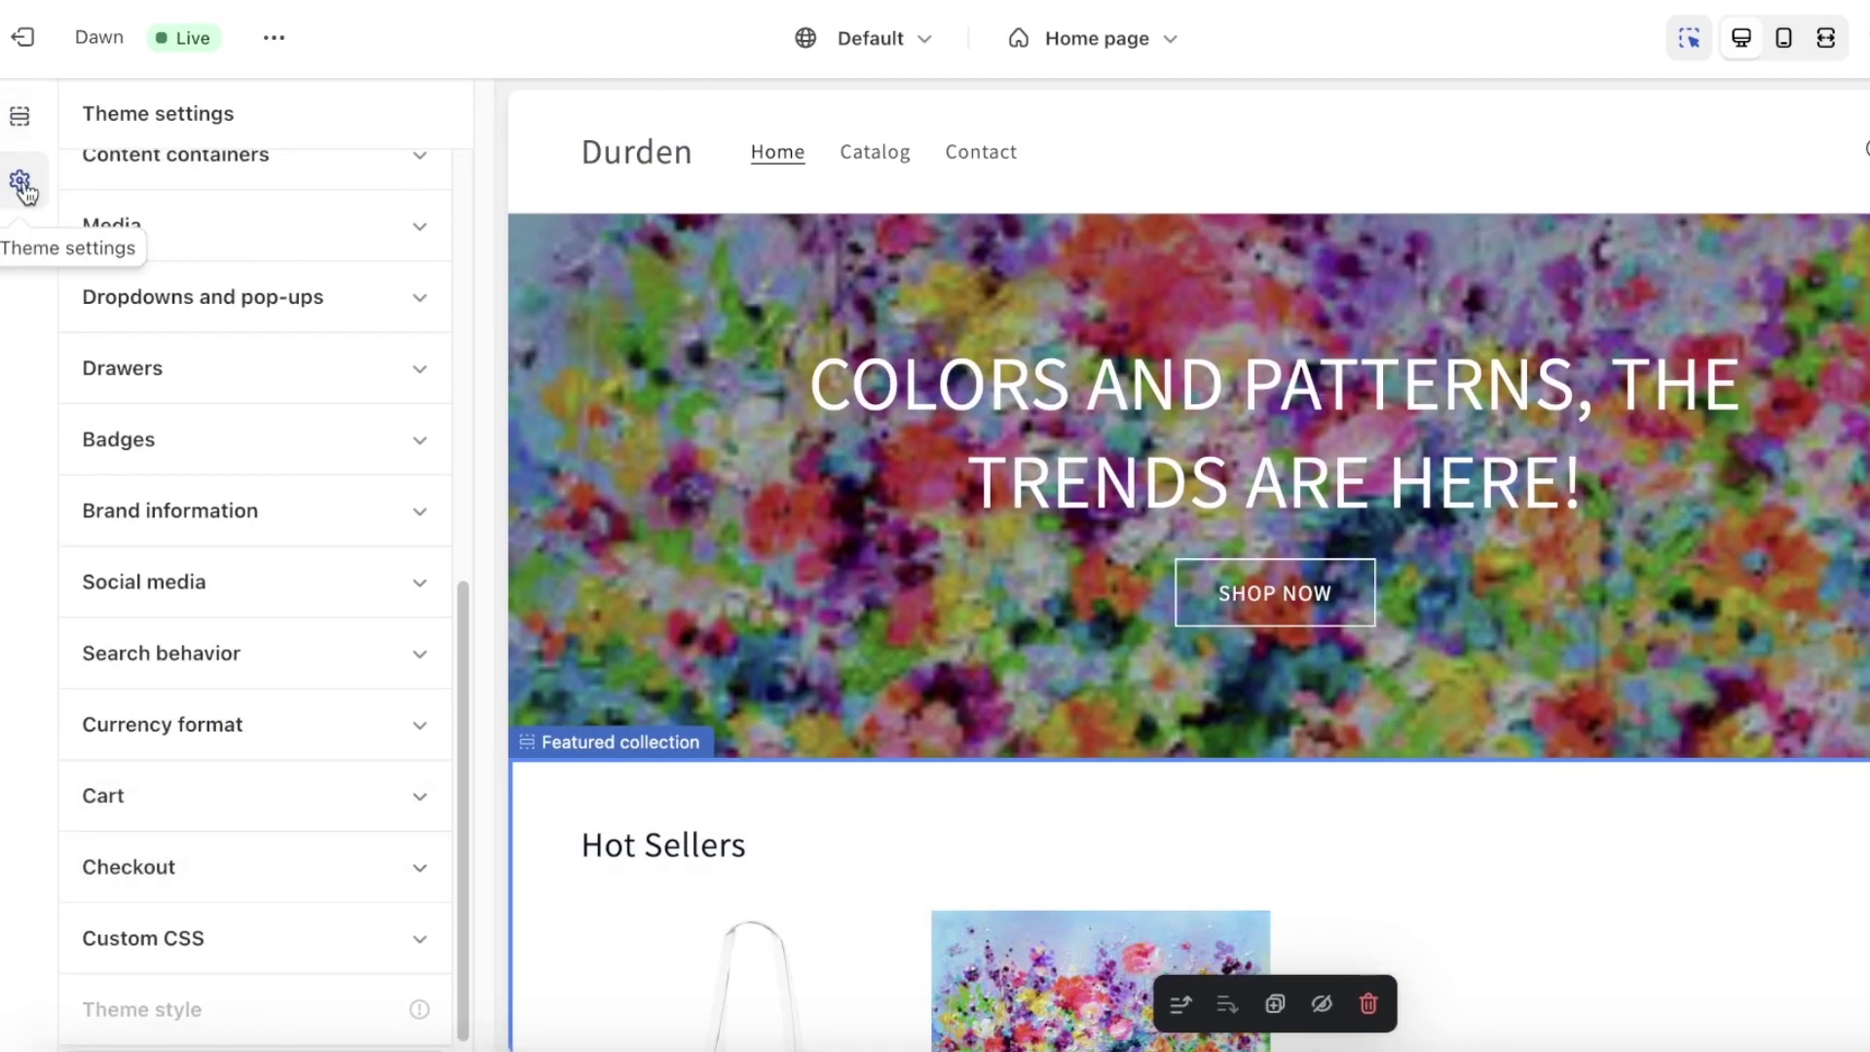
scroll(146, 383, up, 10)
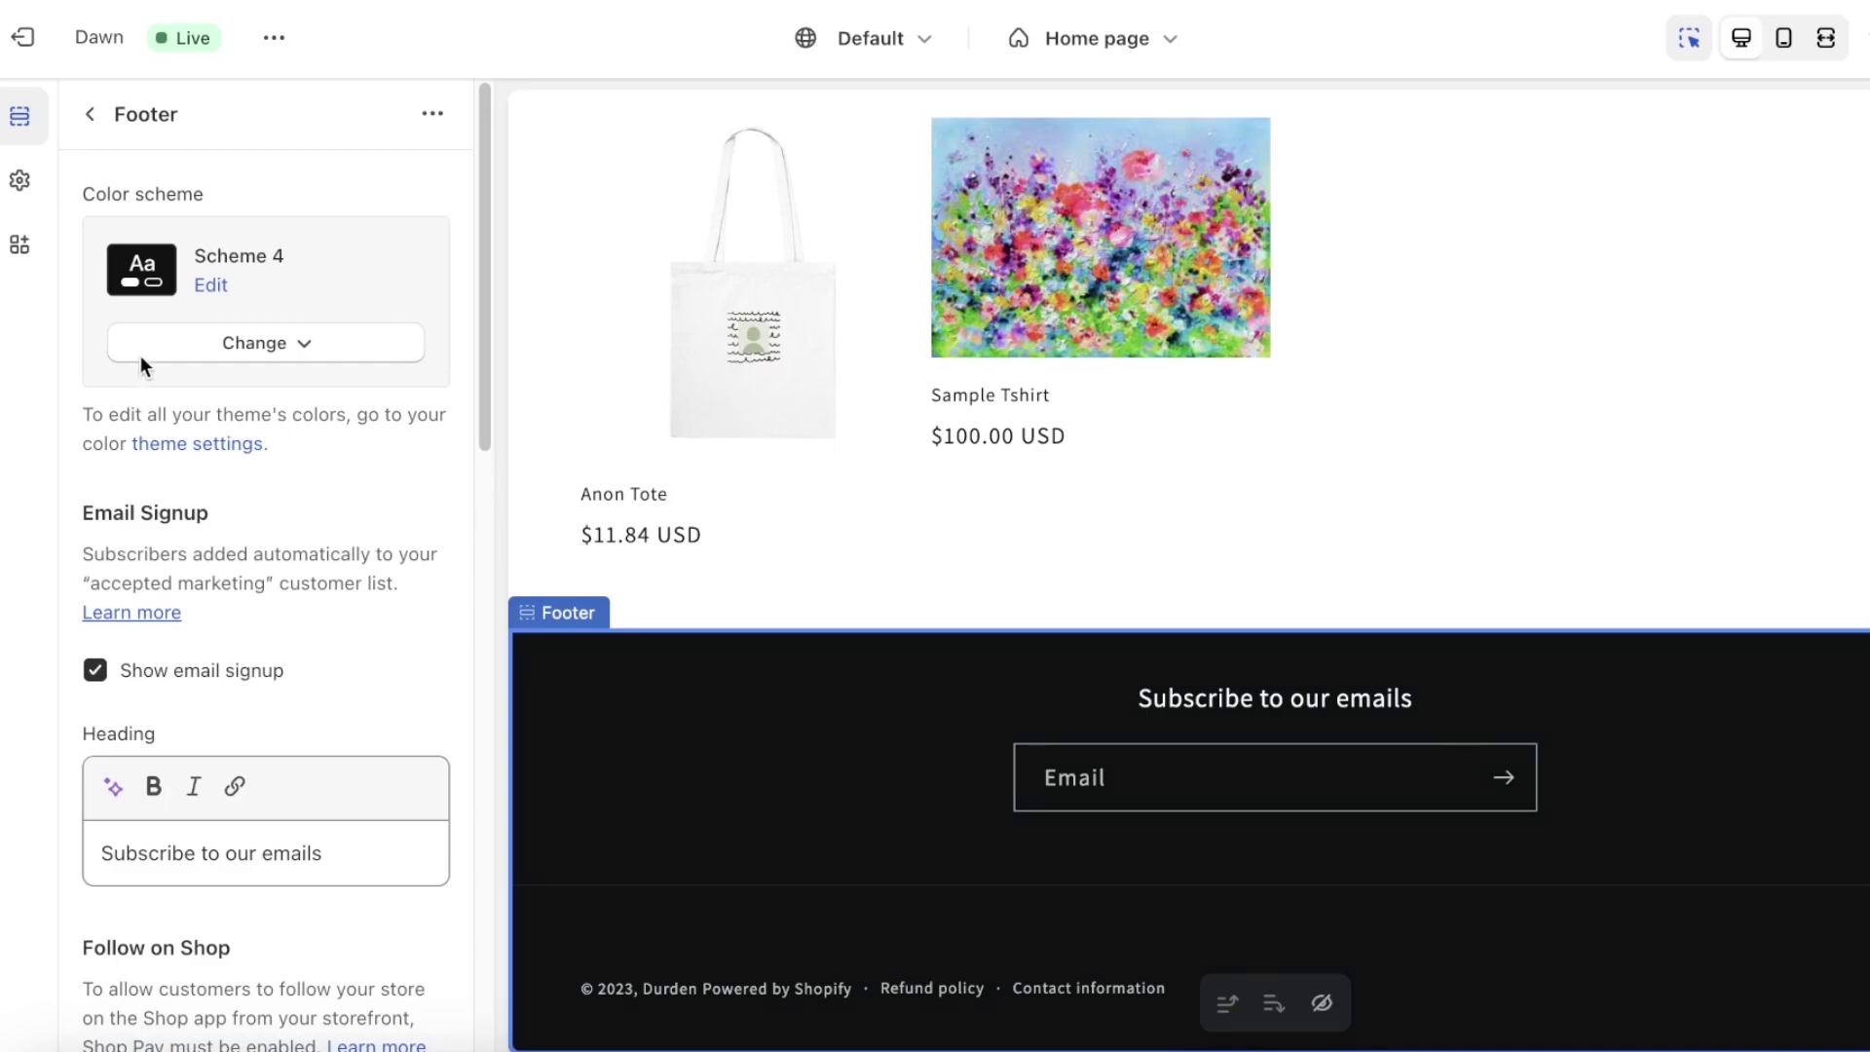
scroll(229, 368, down, 8)
scroll(264, 538, up, 8)
scroll(262, 392, down, 10)
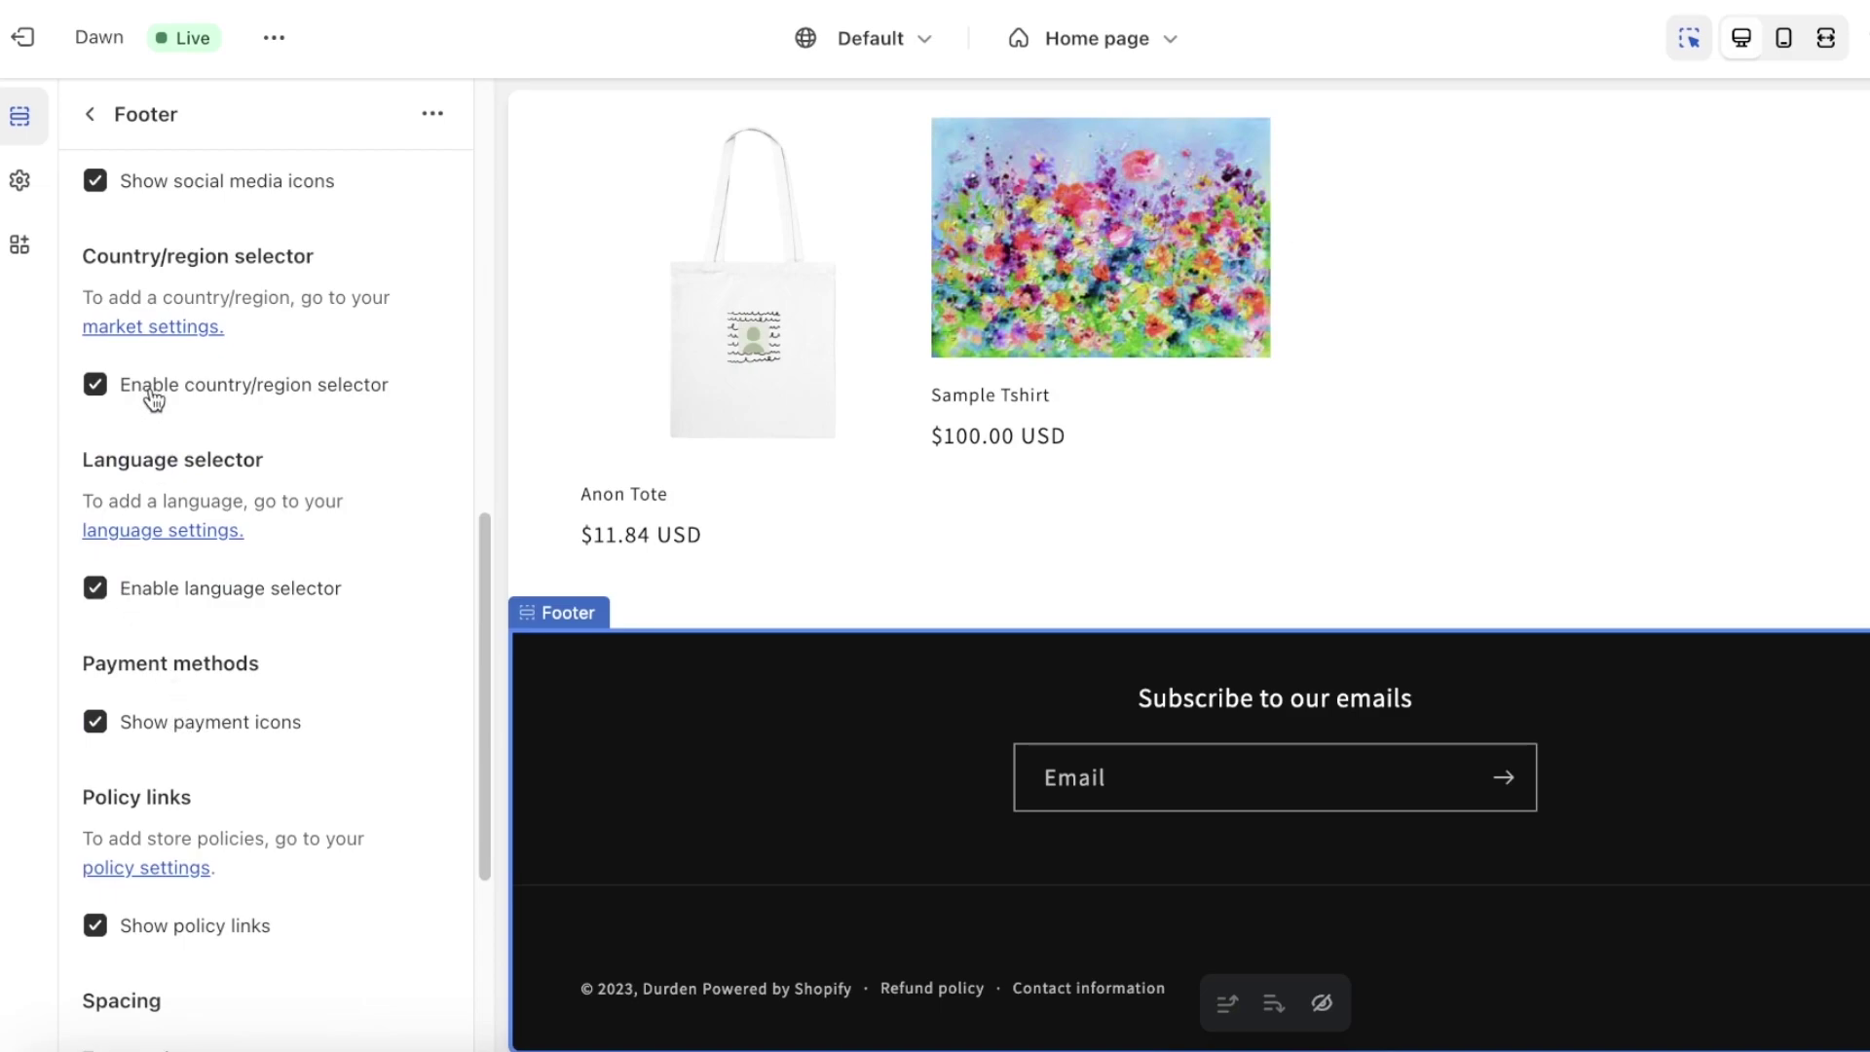
scroll(185, 682, down, 2)
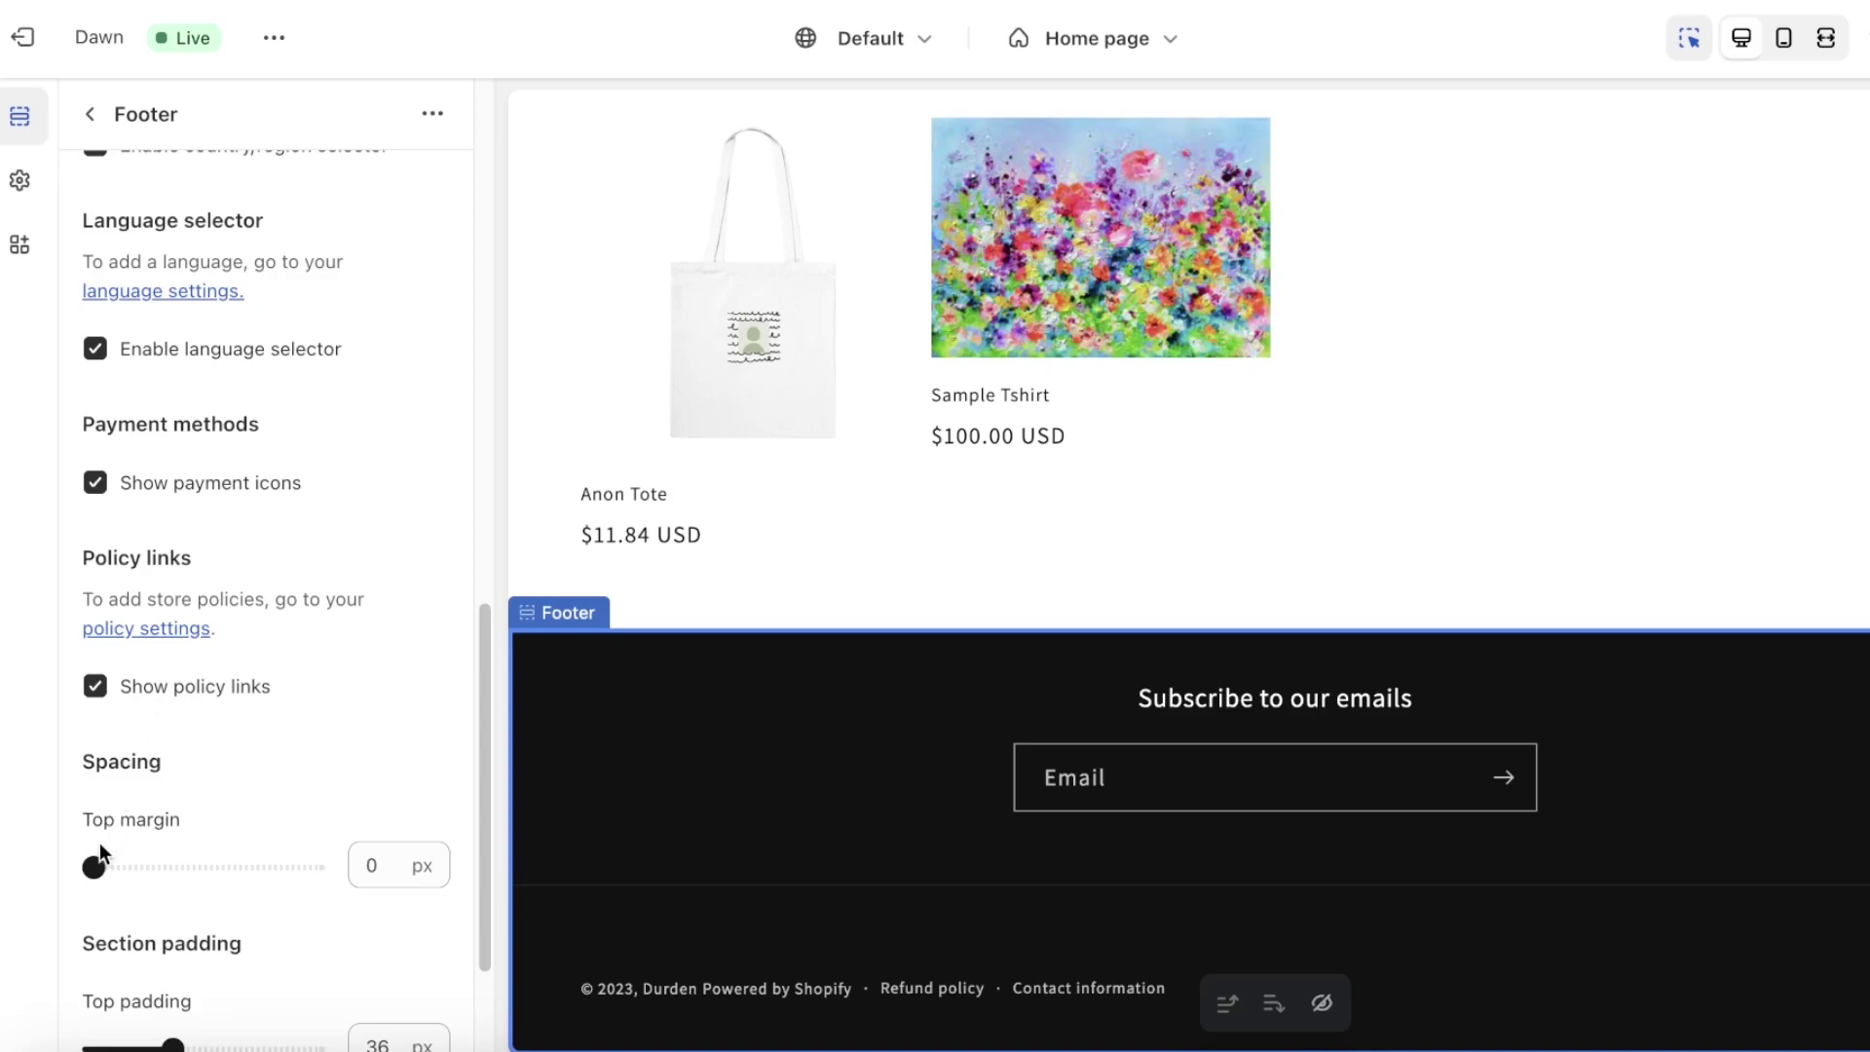
Set the footer to 0 px top margin, 24 px top padding and 8 px bottom padding.
mouse_move(94, 867)
mouse_down()
mouse_move(208, 866)
mouse_move(92, 866)
mouse_move(88, 888)
mouse_up()
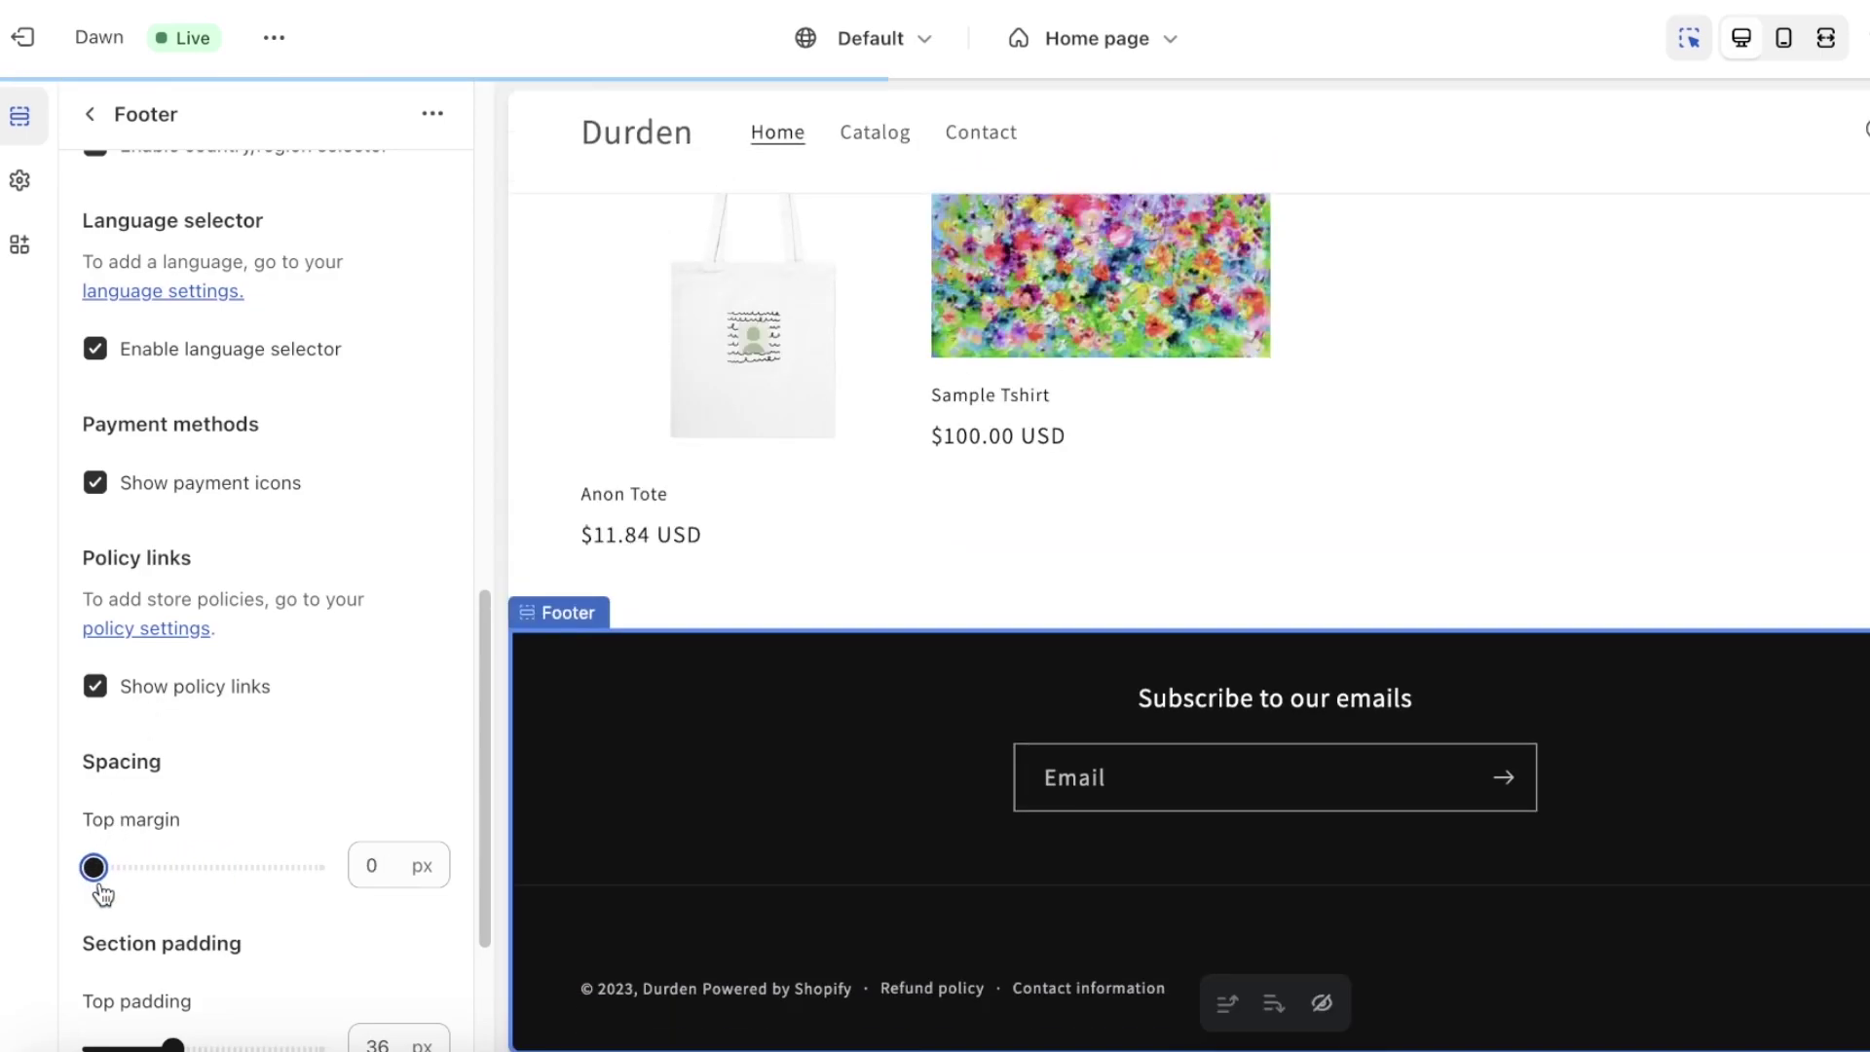
scroll(155, 871, down, 2)
drag(172, 772, 87, 772)
click(178, 885)
drag(176, 886, 92, 884)
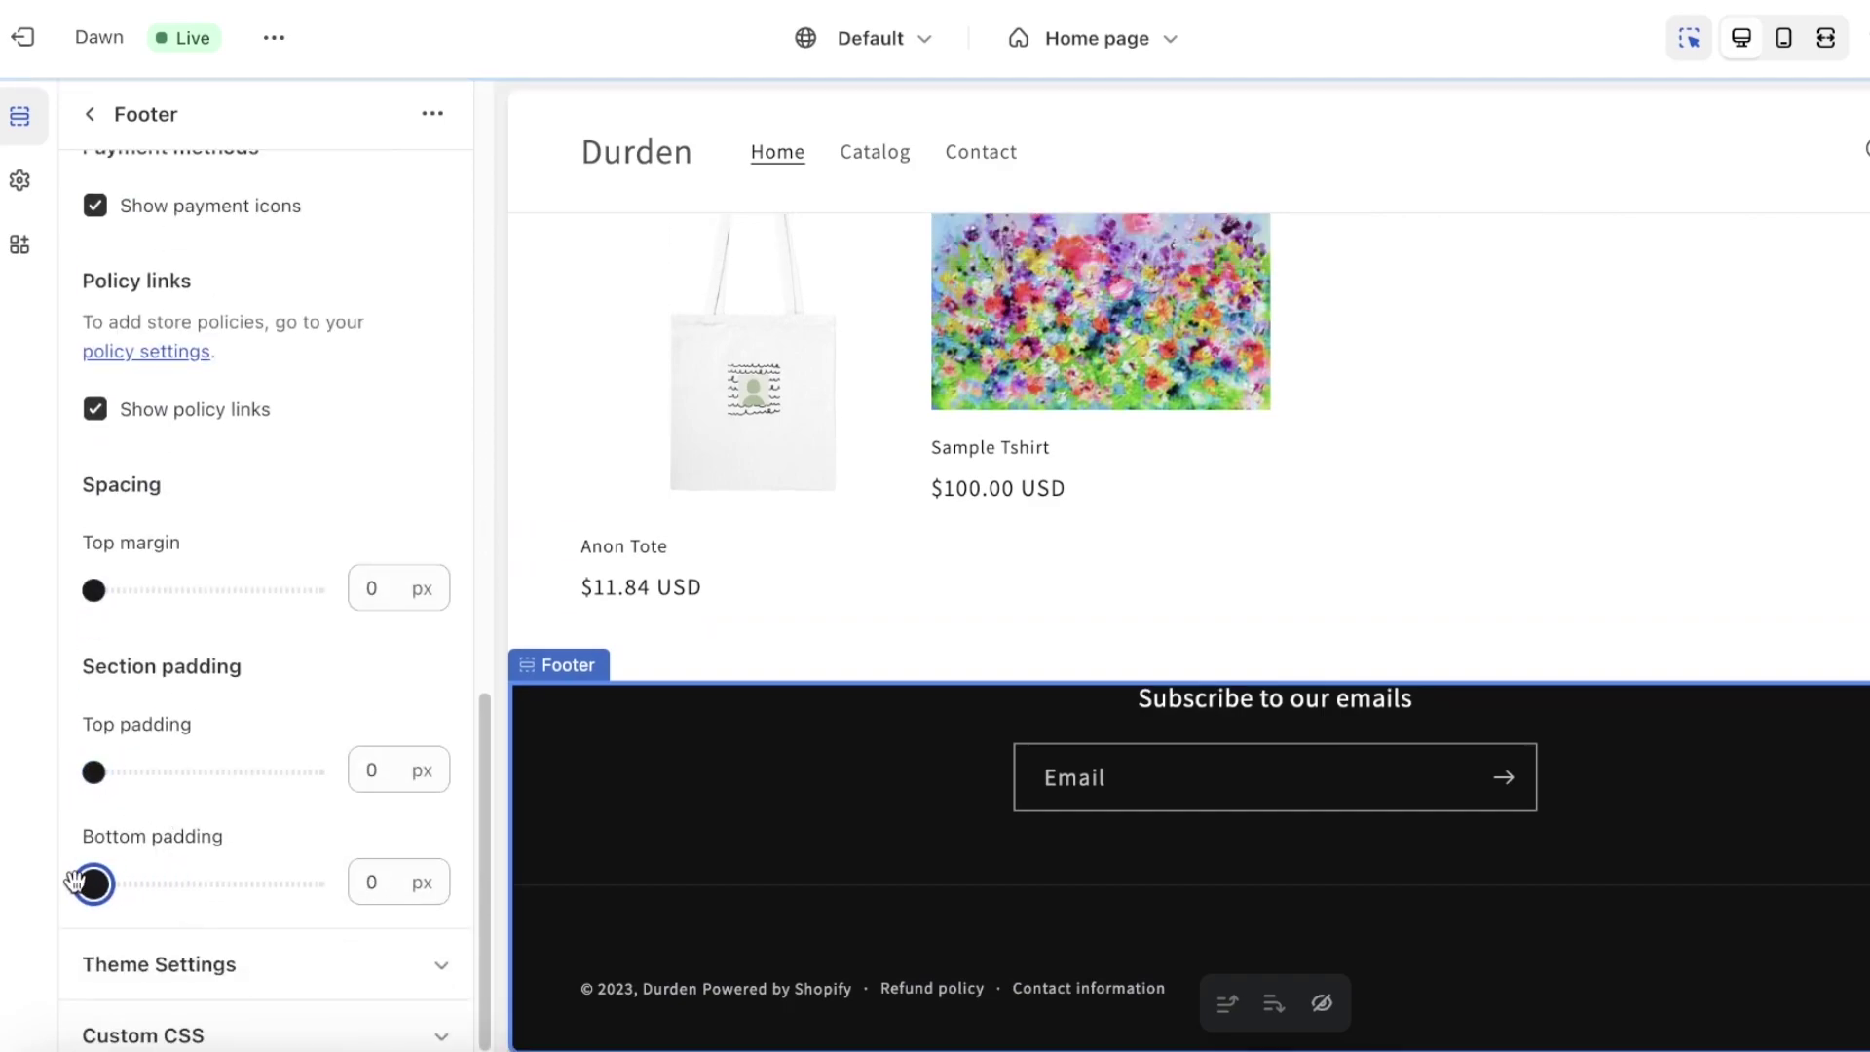
drag(93, 773, 146, 772)
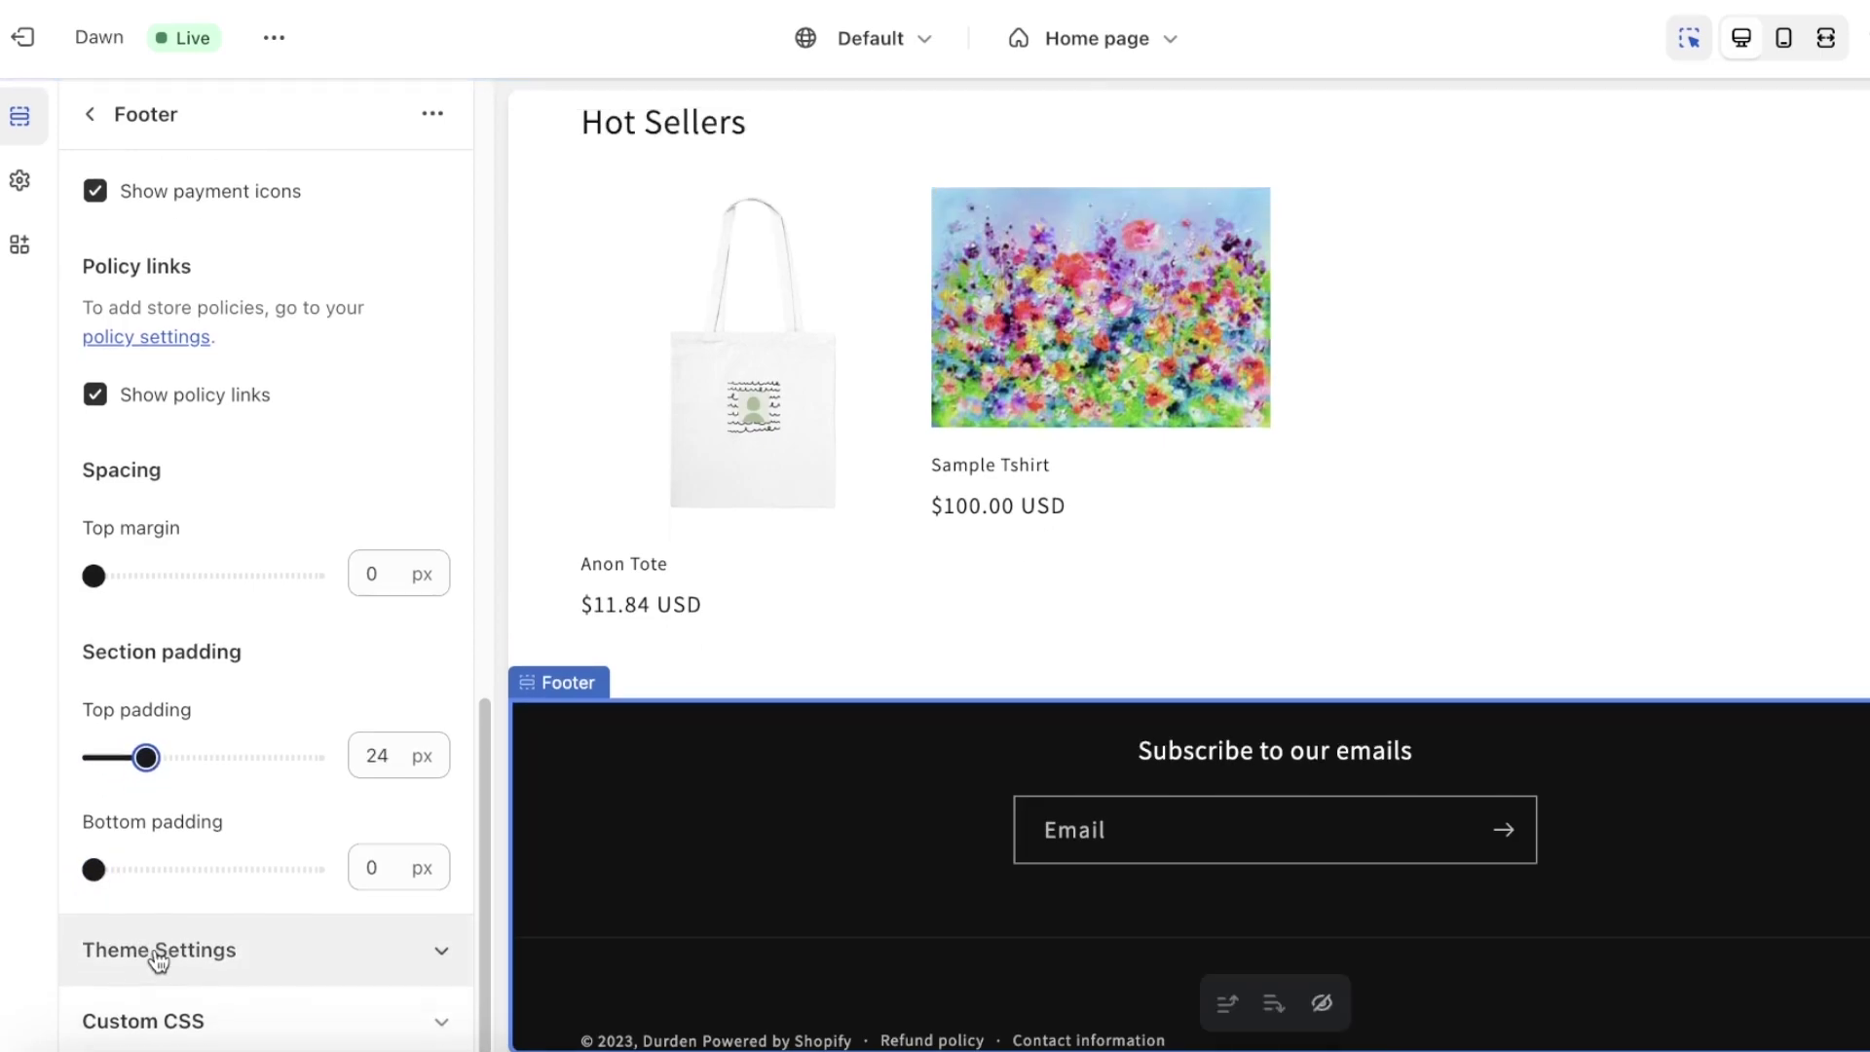
scroll(154, 956, down, 1)
drag(94, 861, 111, 861)
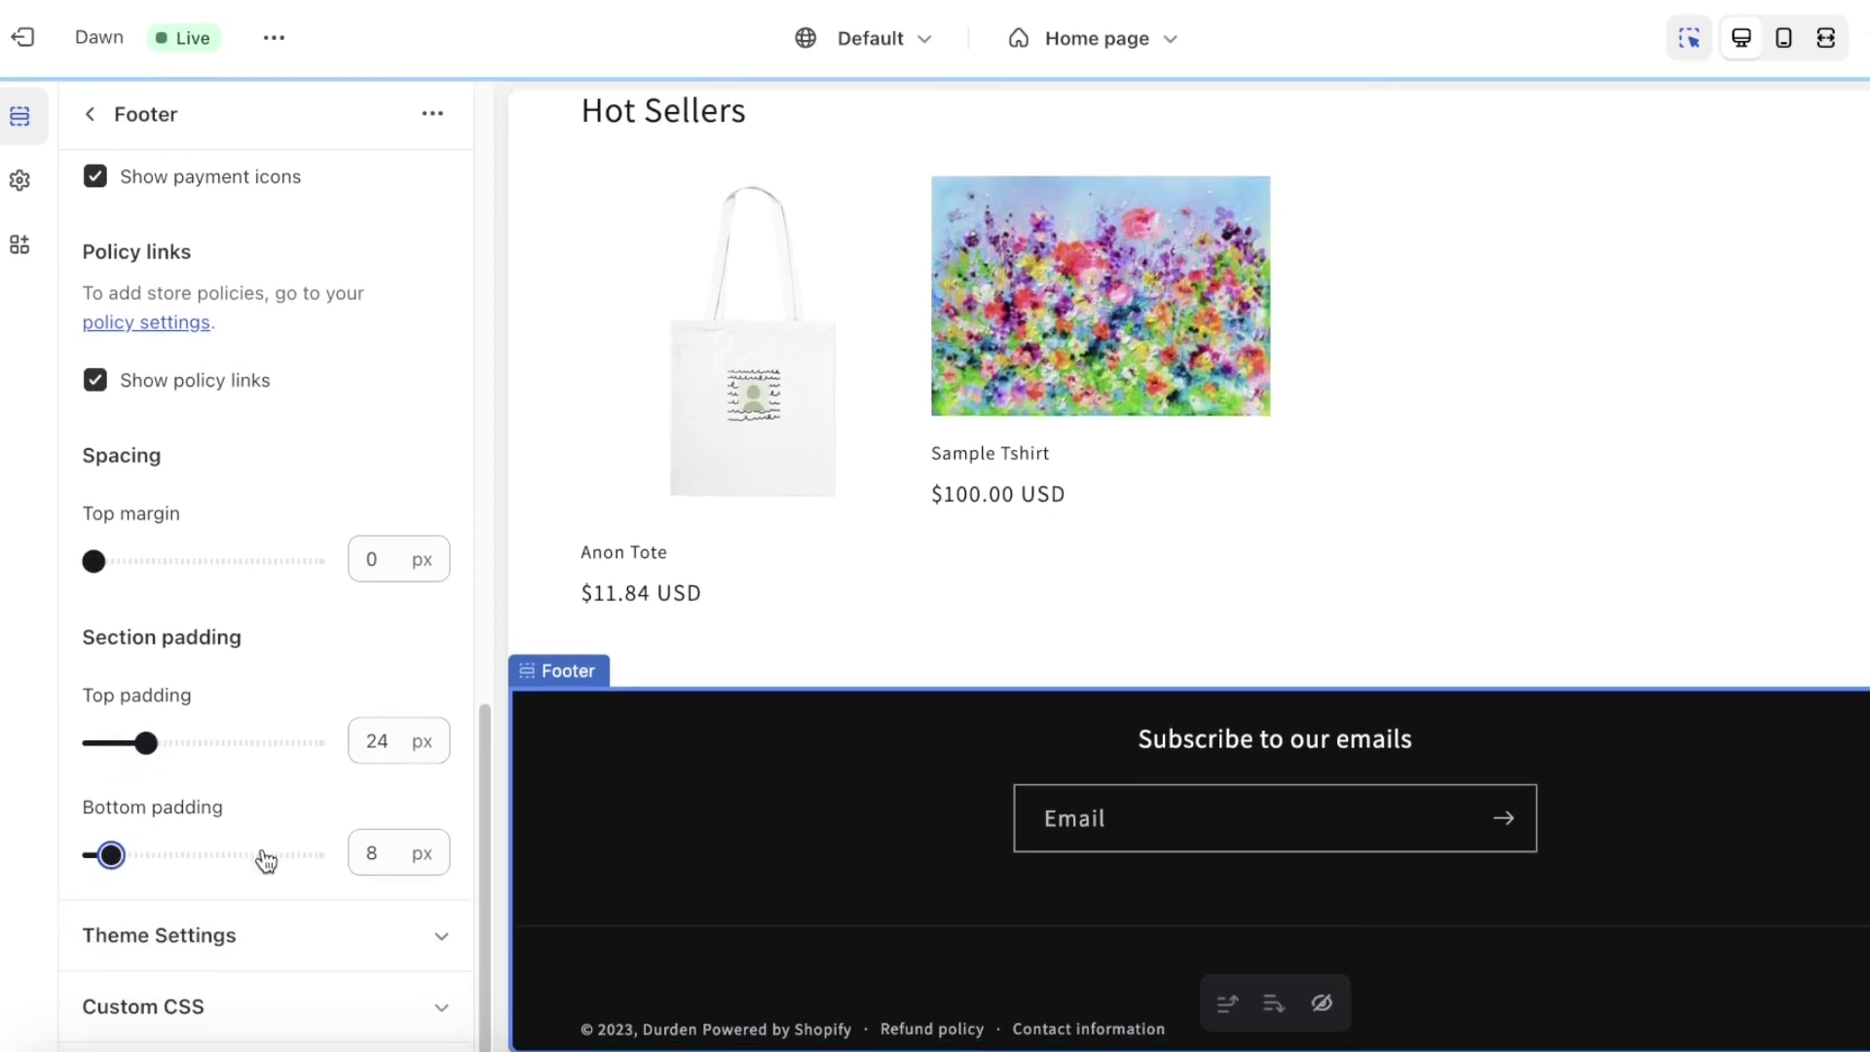
key(Escape)
scroll(1403, 471, up, 8)
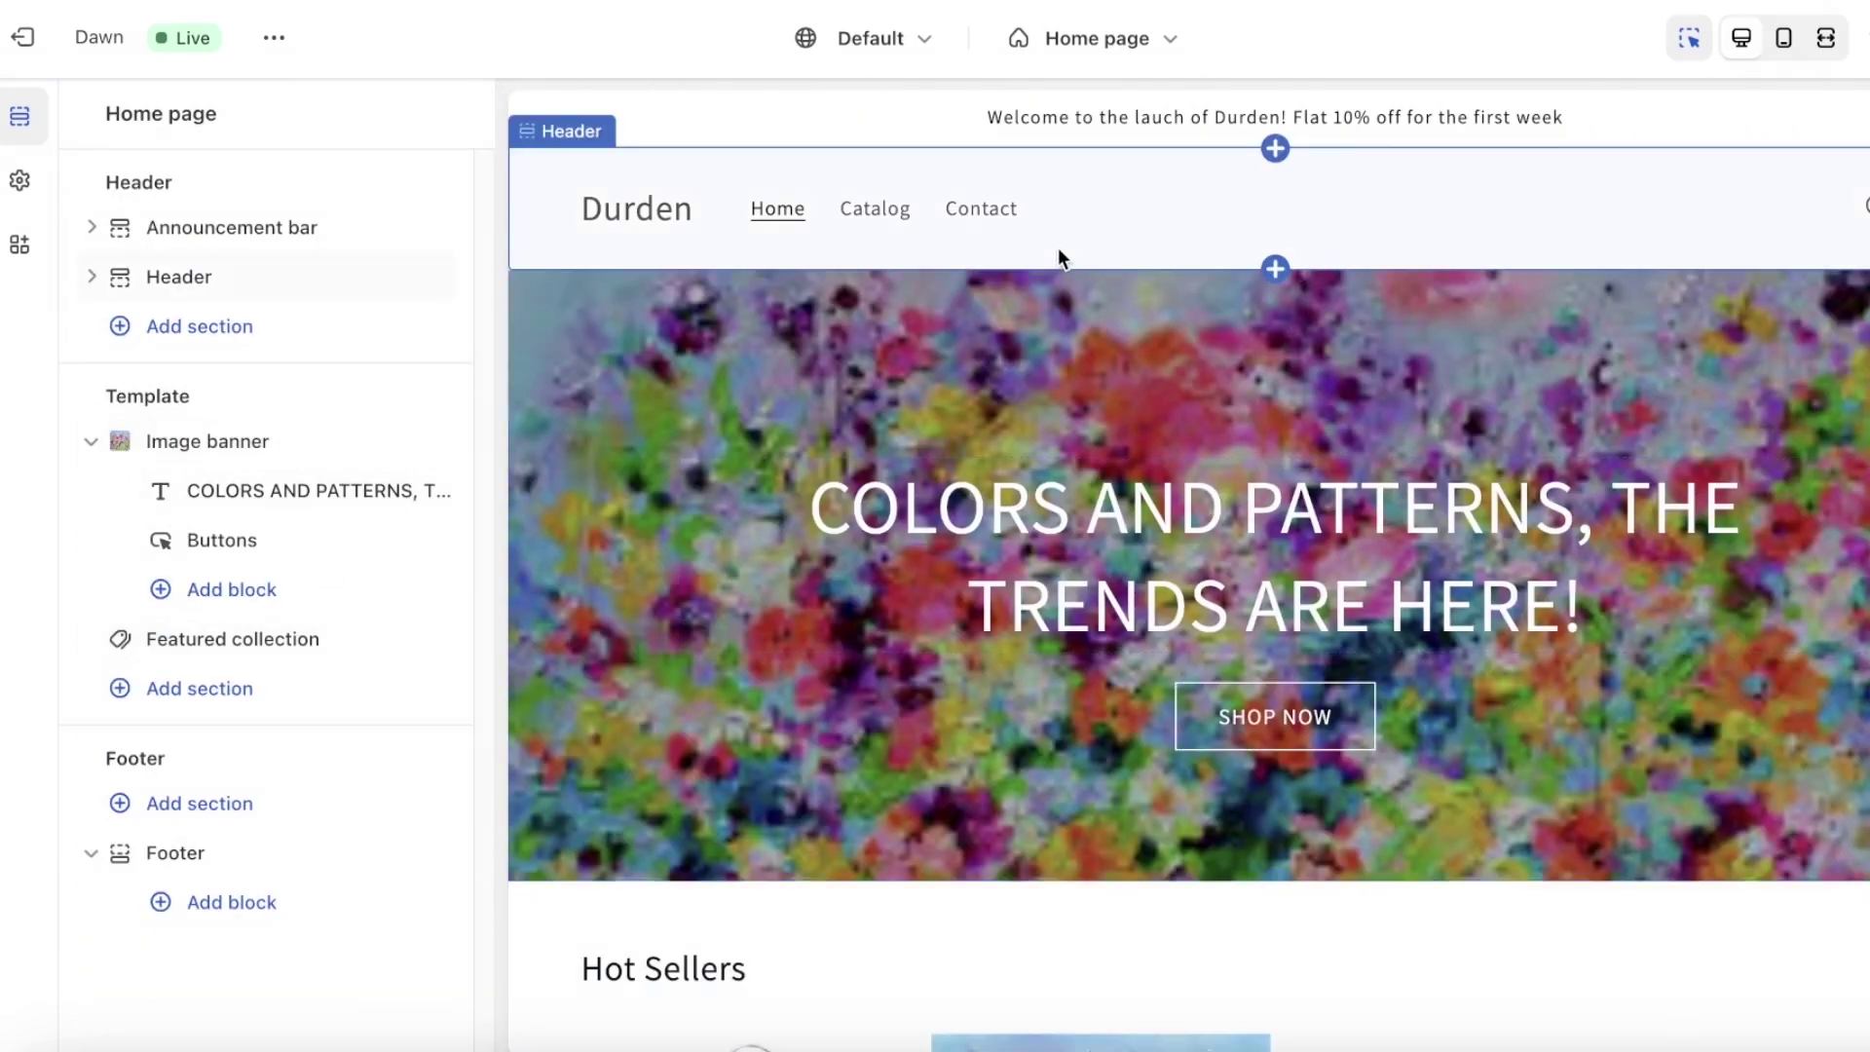
Exit the Dawn theme editor with changes saved, back to Online Store > Themes.
click(1061, 49)
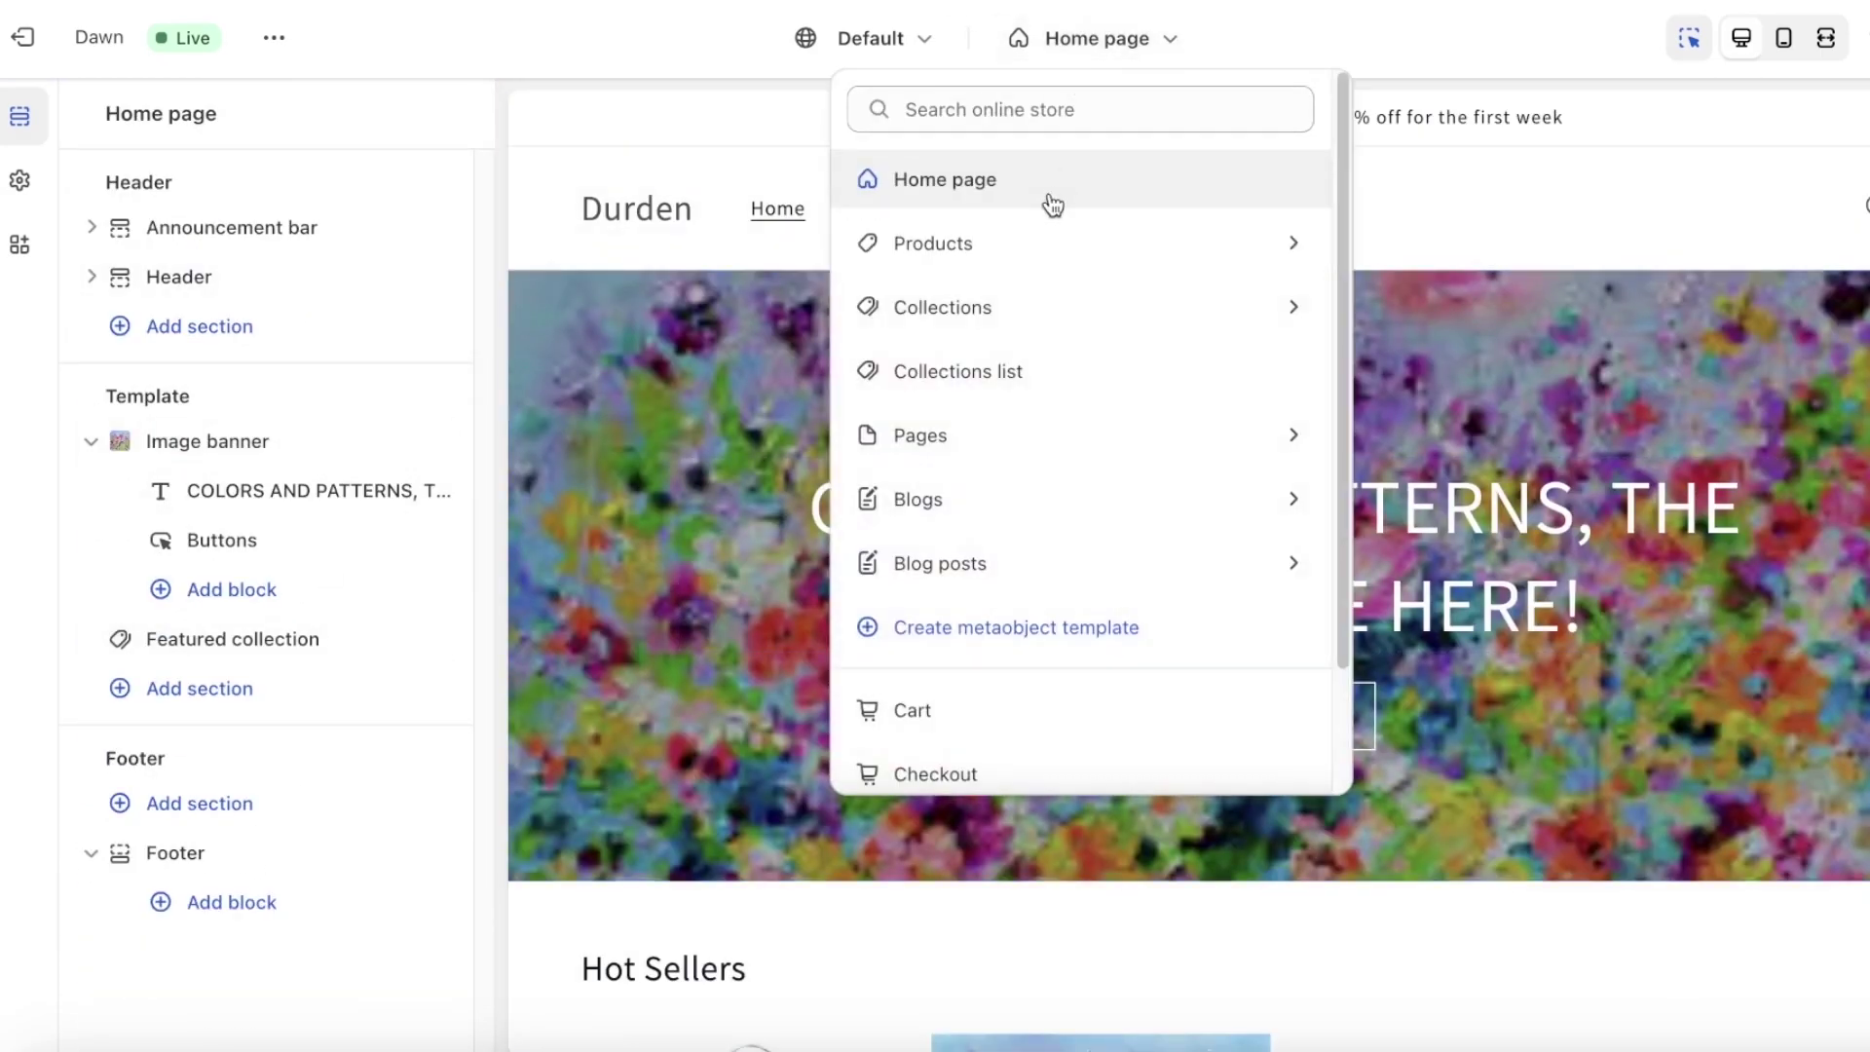
click(1508, 239)
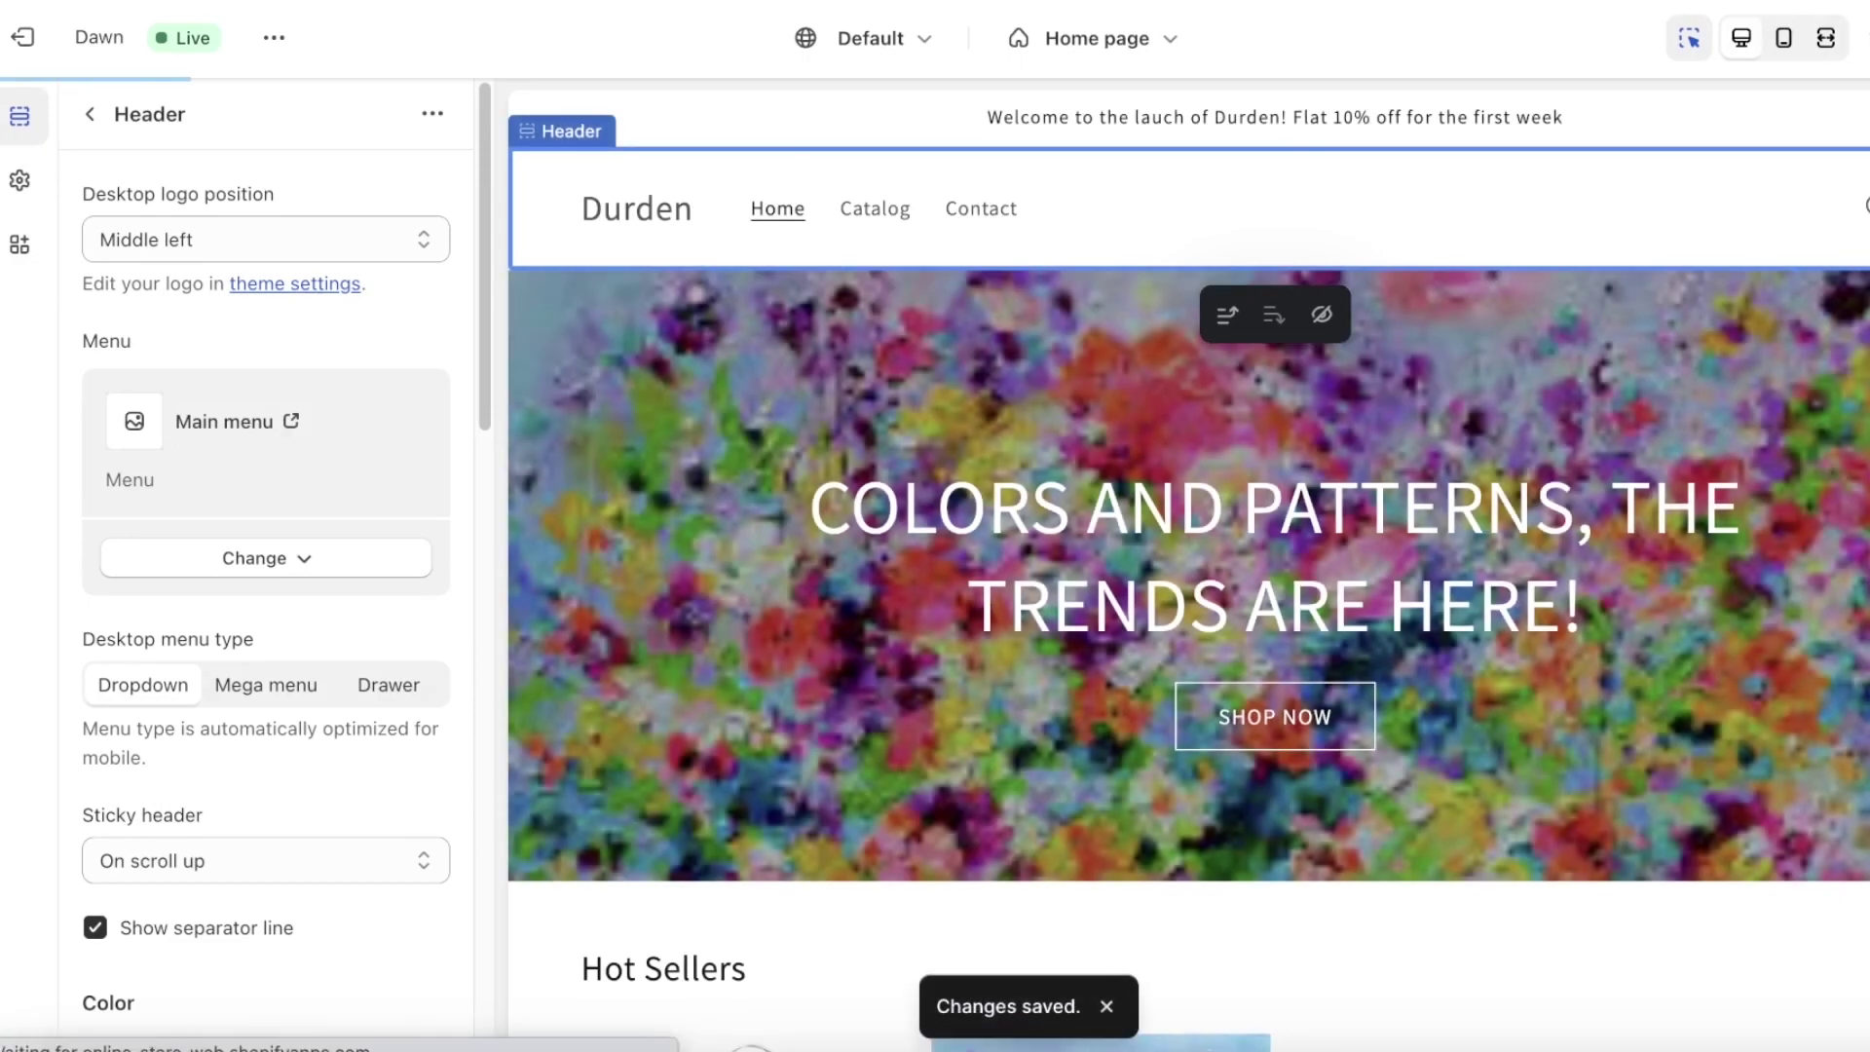
click(24, 37)
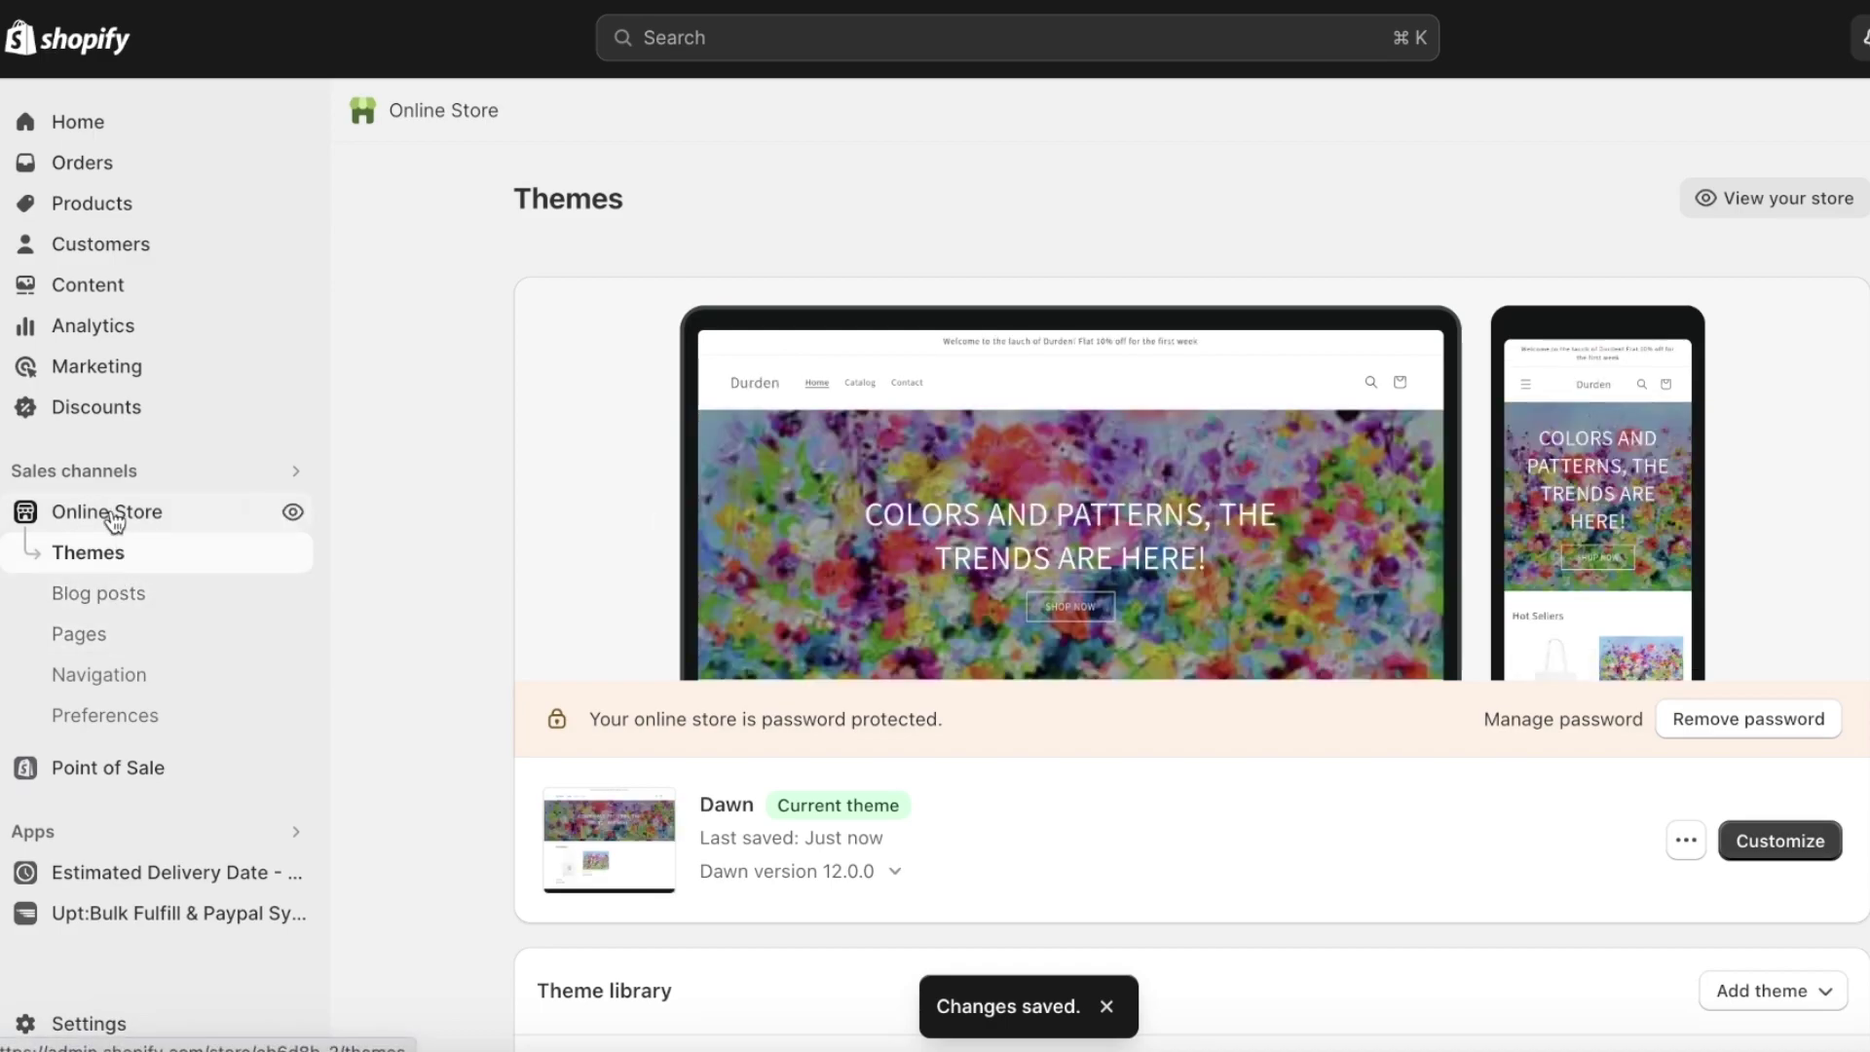
Open the Main menu (Home, Catalog, Contact) from Online Store > Navigation.
click(103, 689)
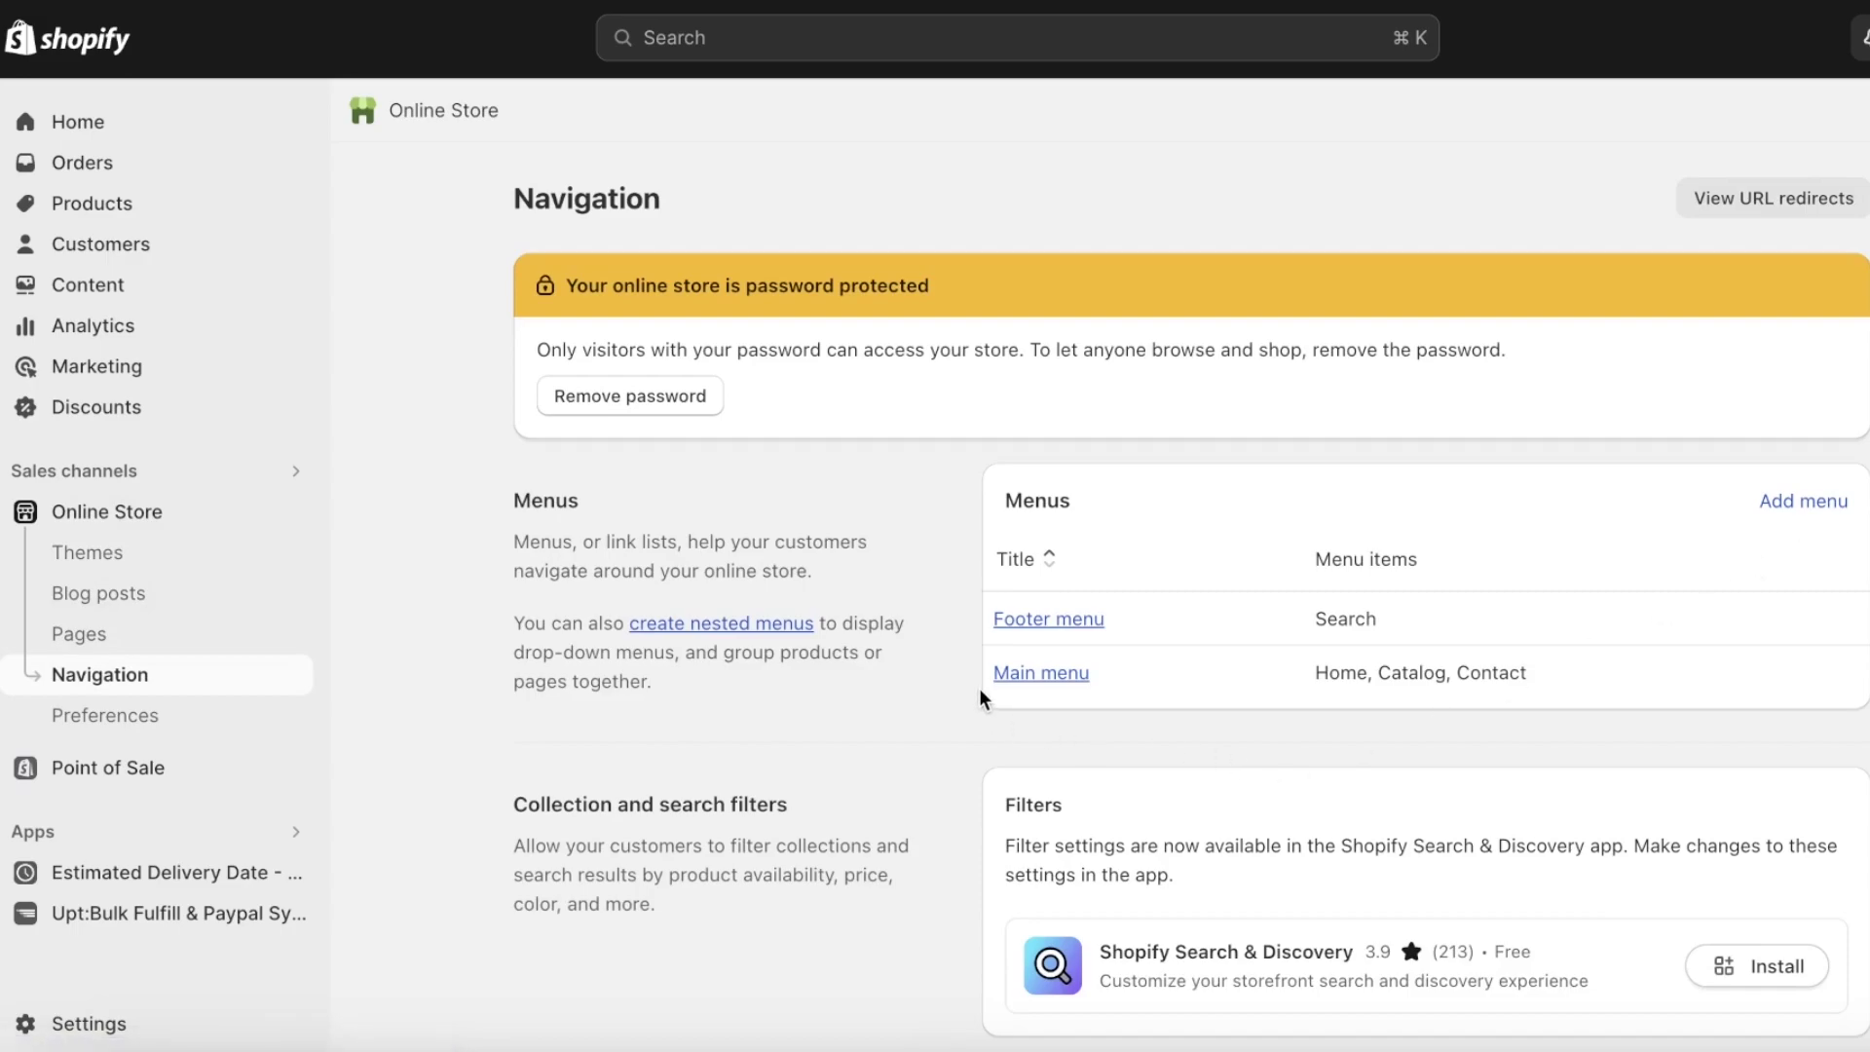
click(1028, 679)
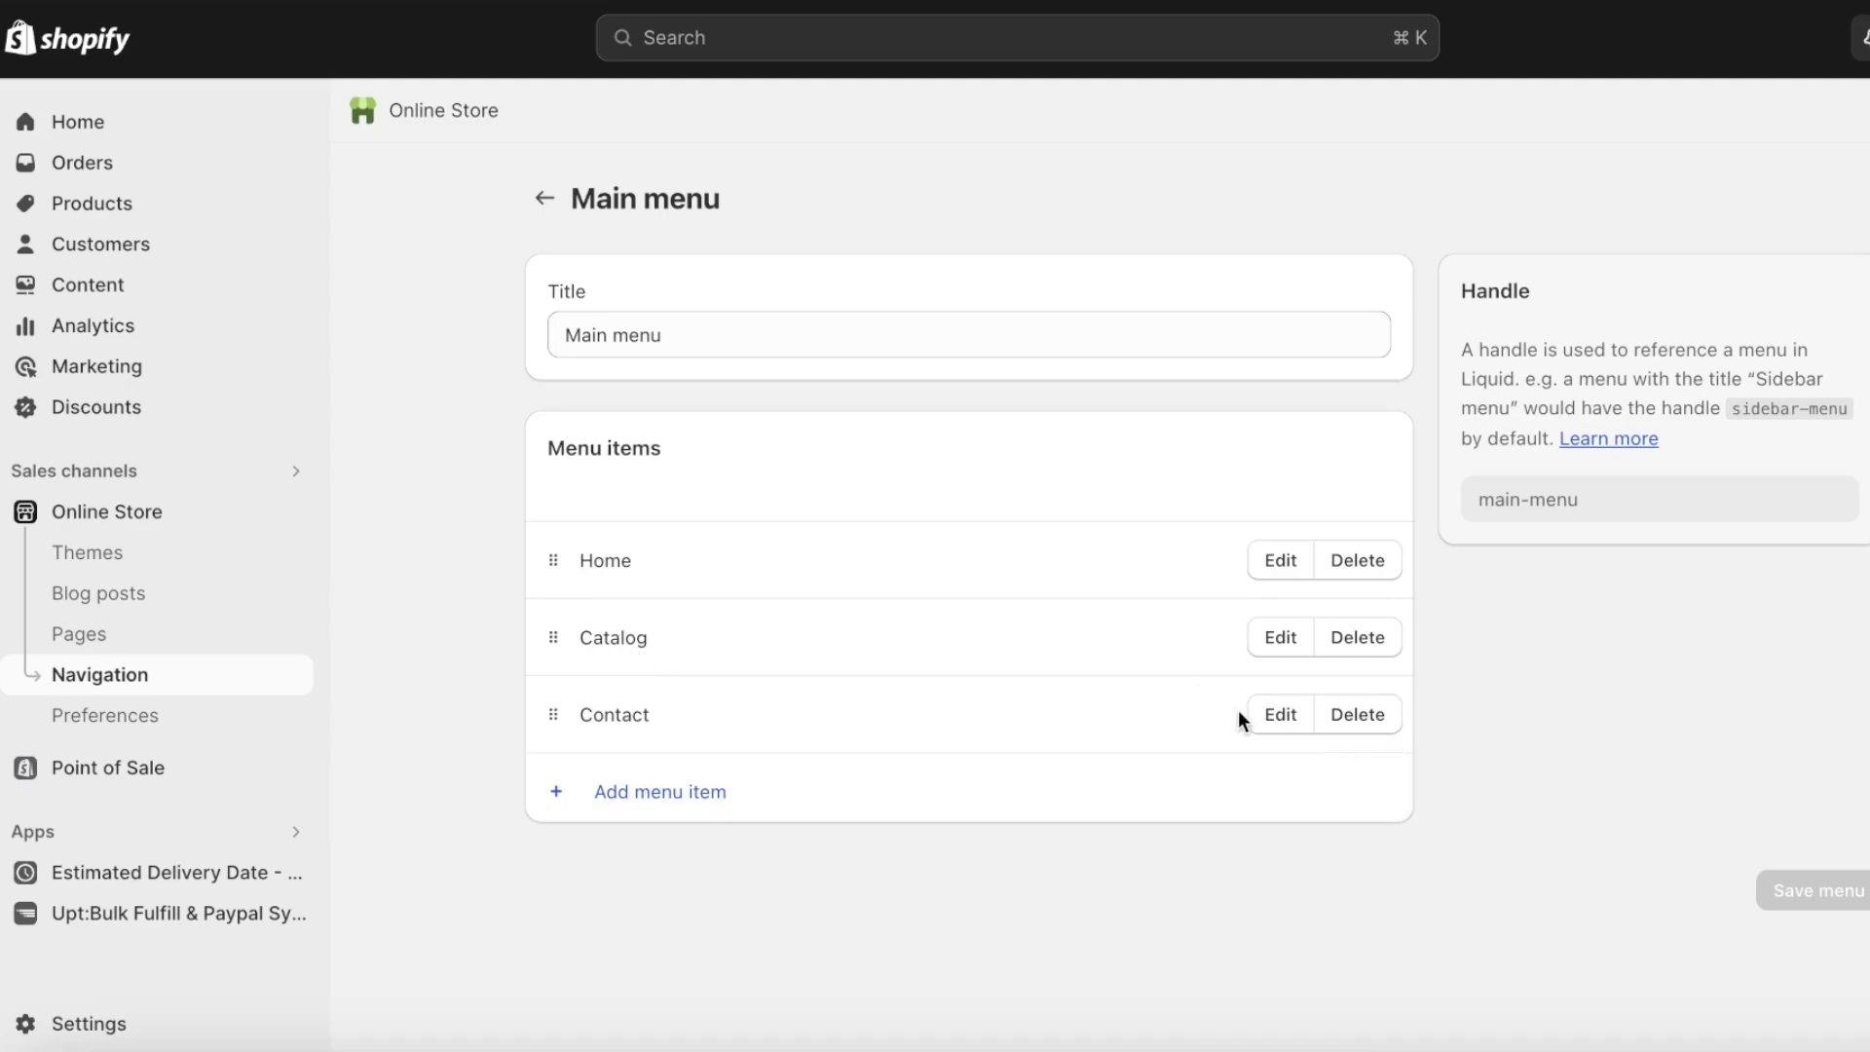
Delete the Contact item from the main menu.
click(1278, 721)
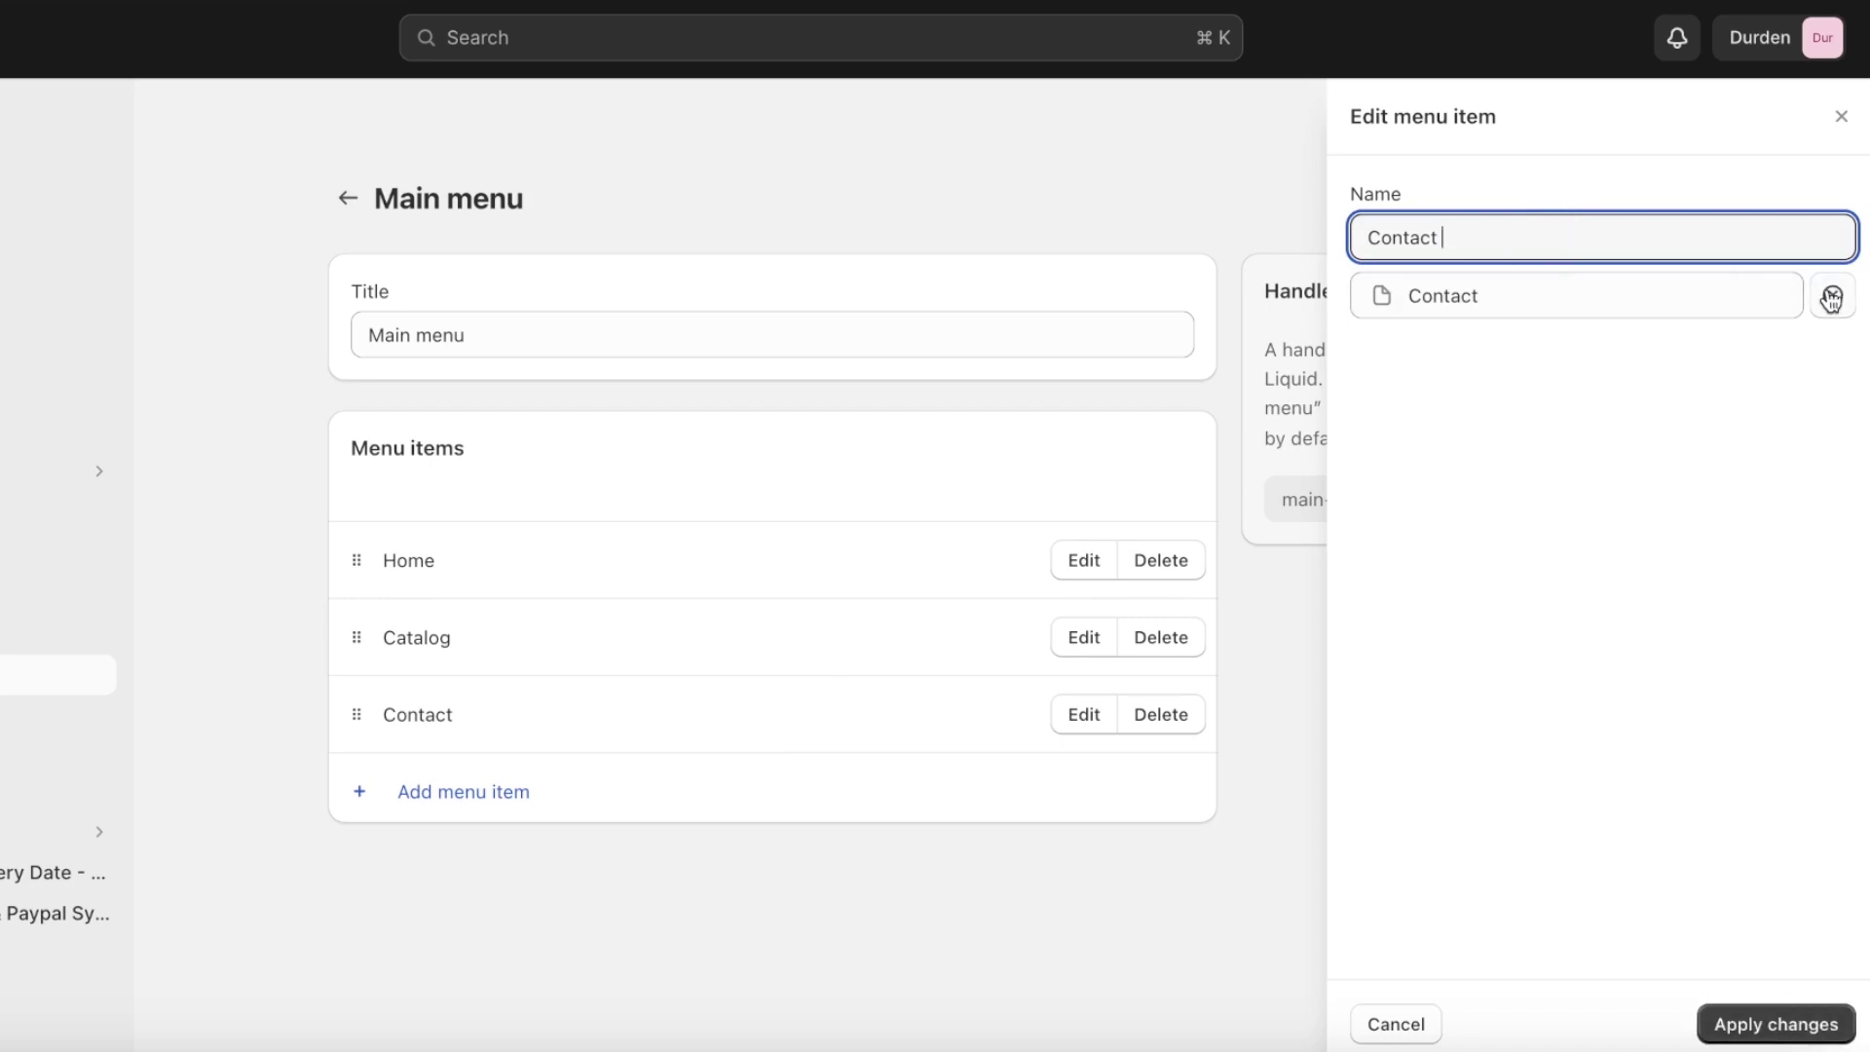
click(1831, 296)
click(1564, 295)
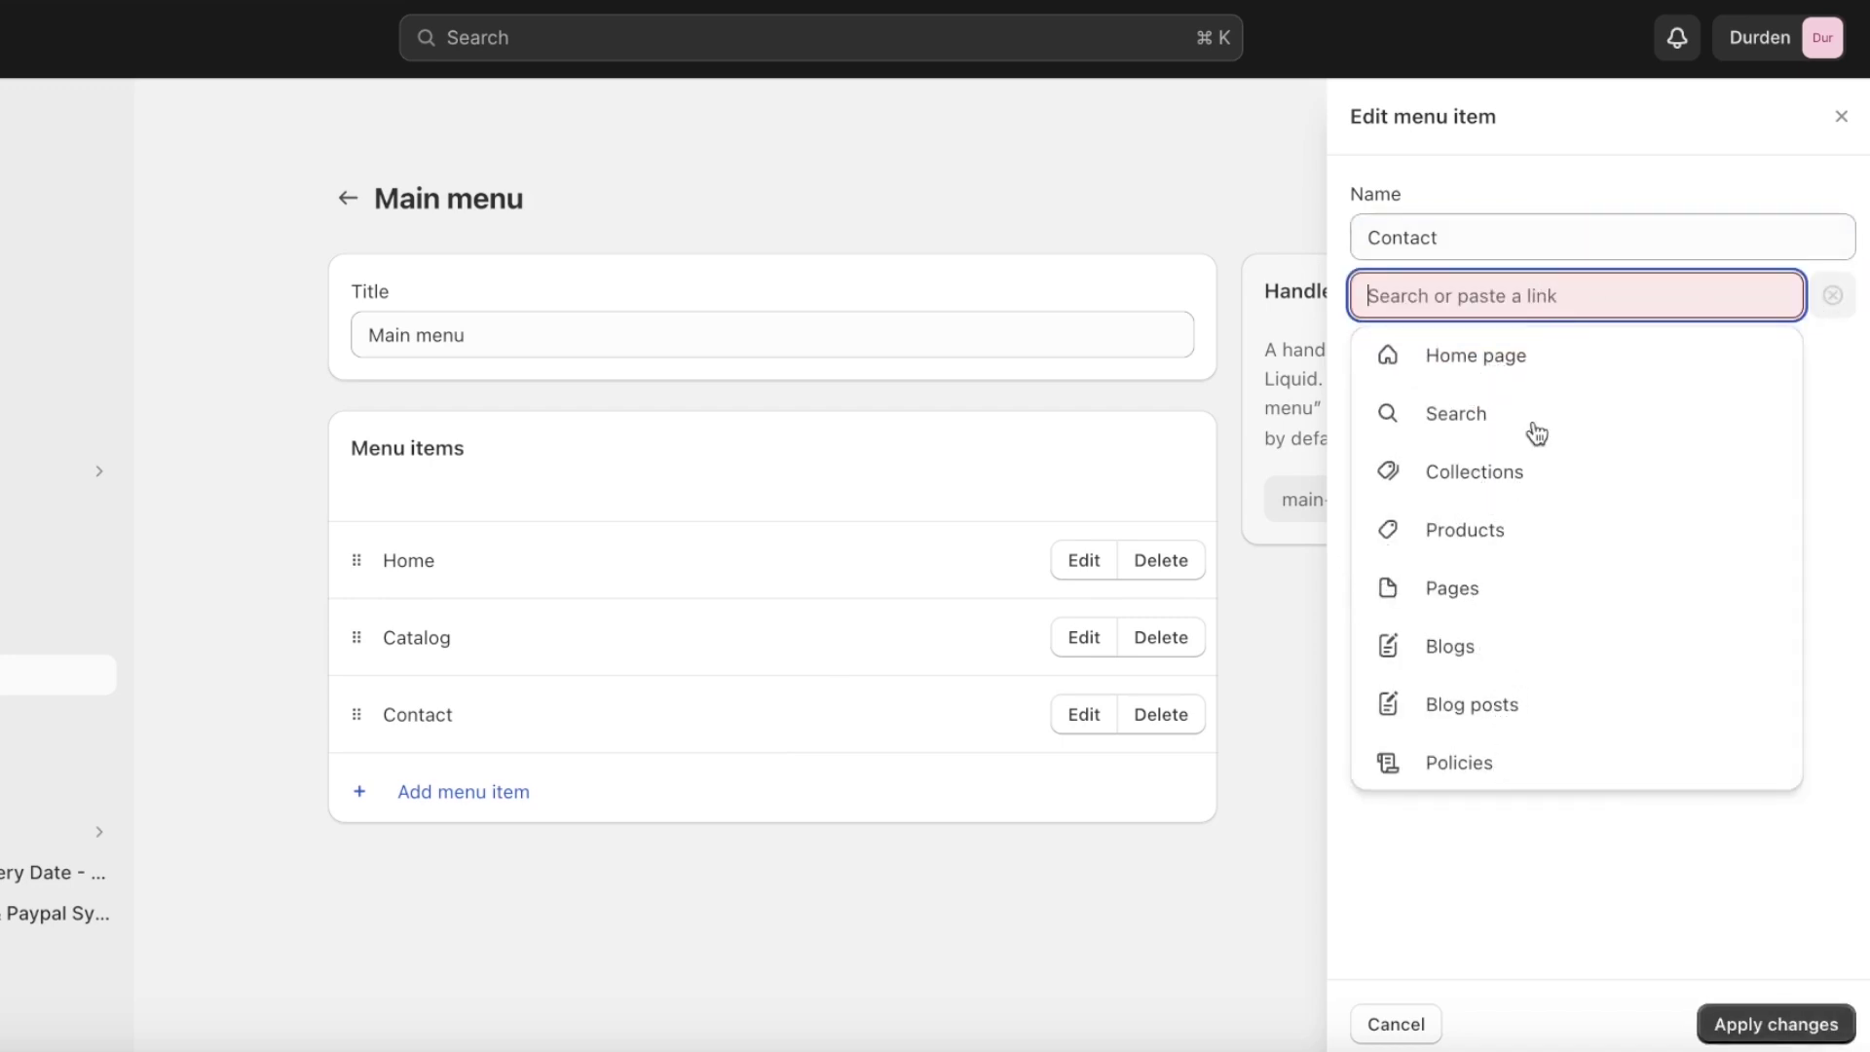
click(1141, 714)
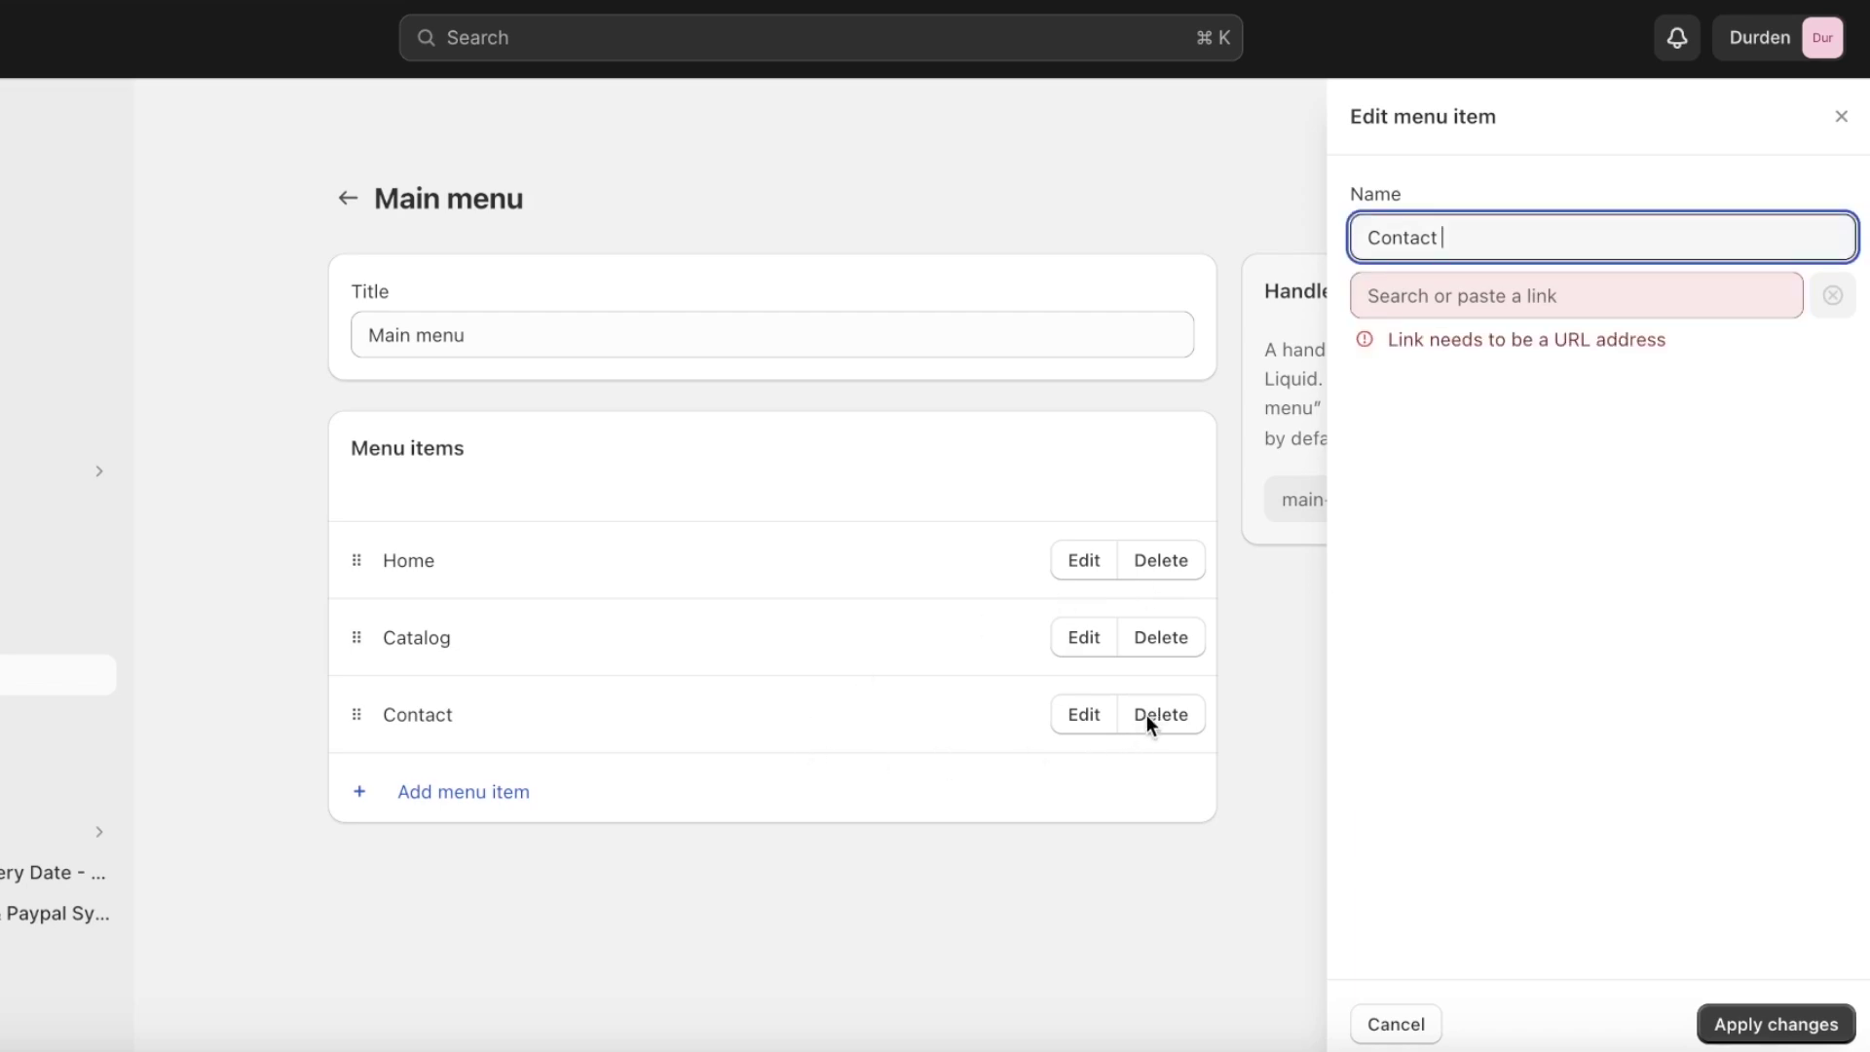
click(1430, 1028)
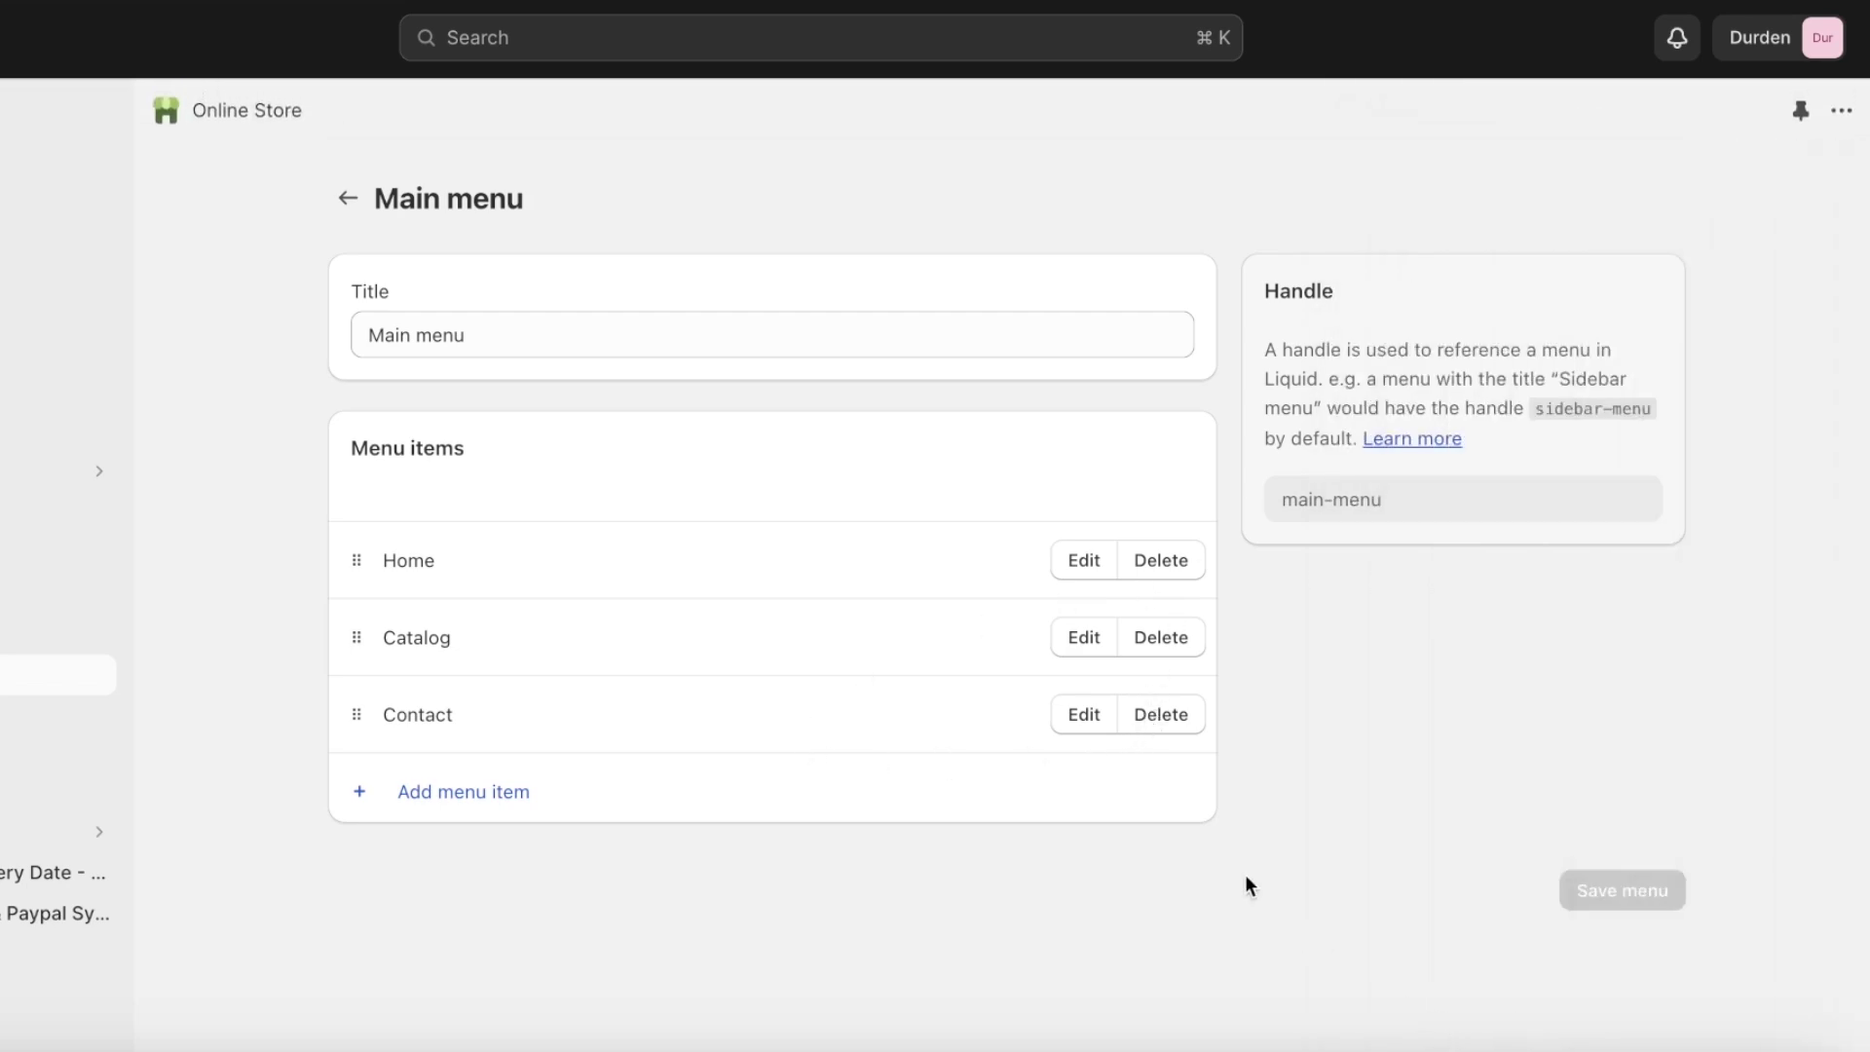
click(1194, 726)
click(1241, 626)
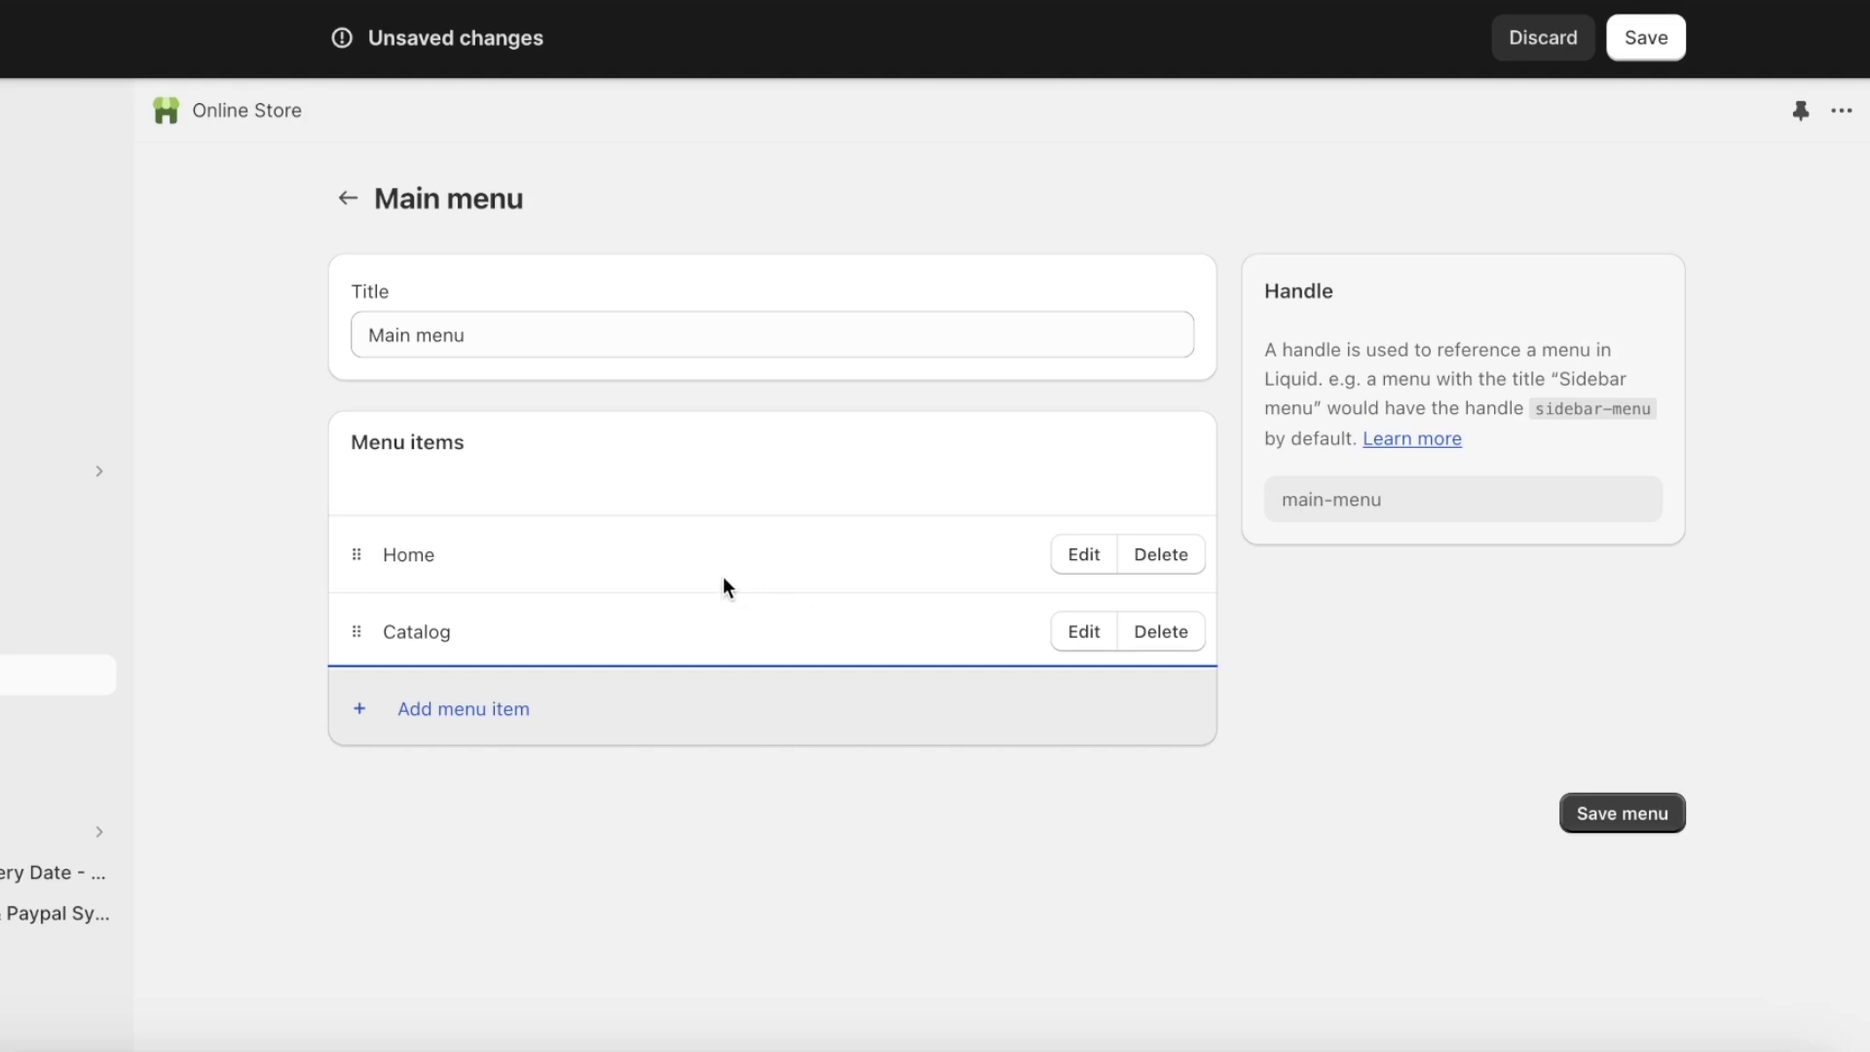
Rename the Catalog menu item to 'All Products' and save the menu.
click(1054, 631)
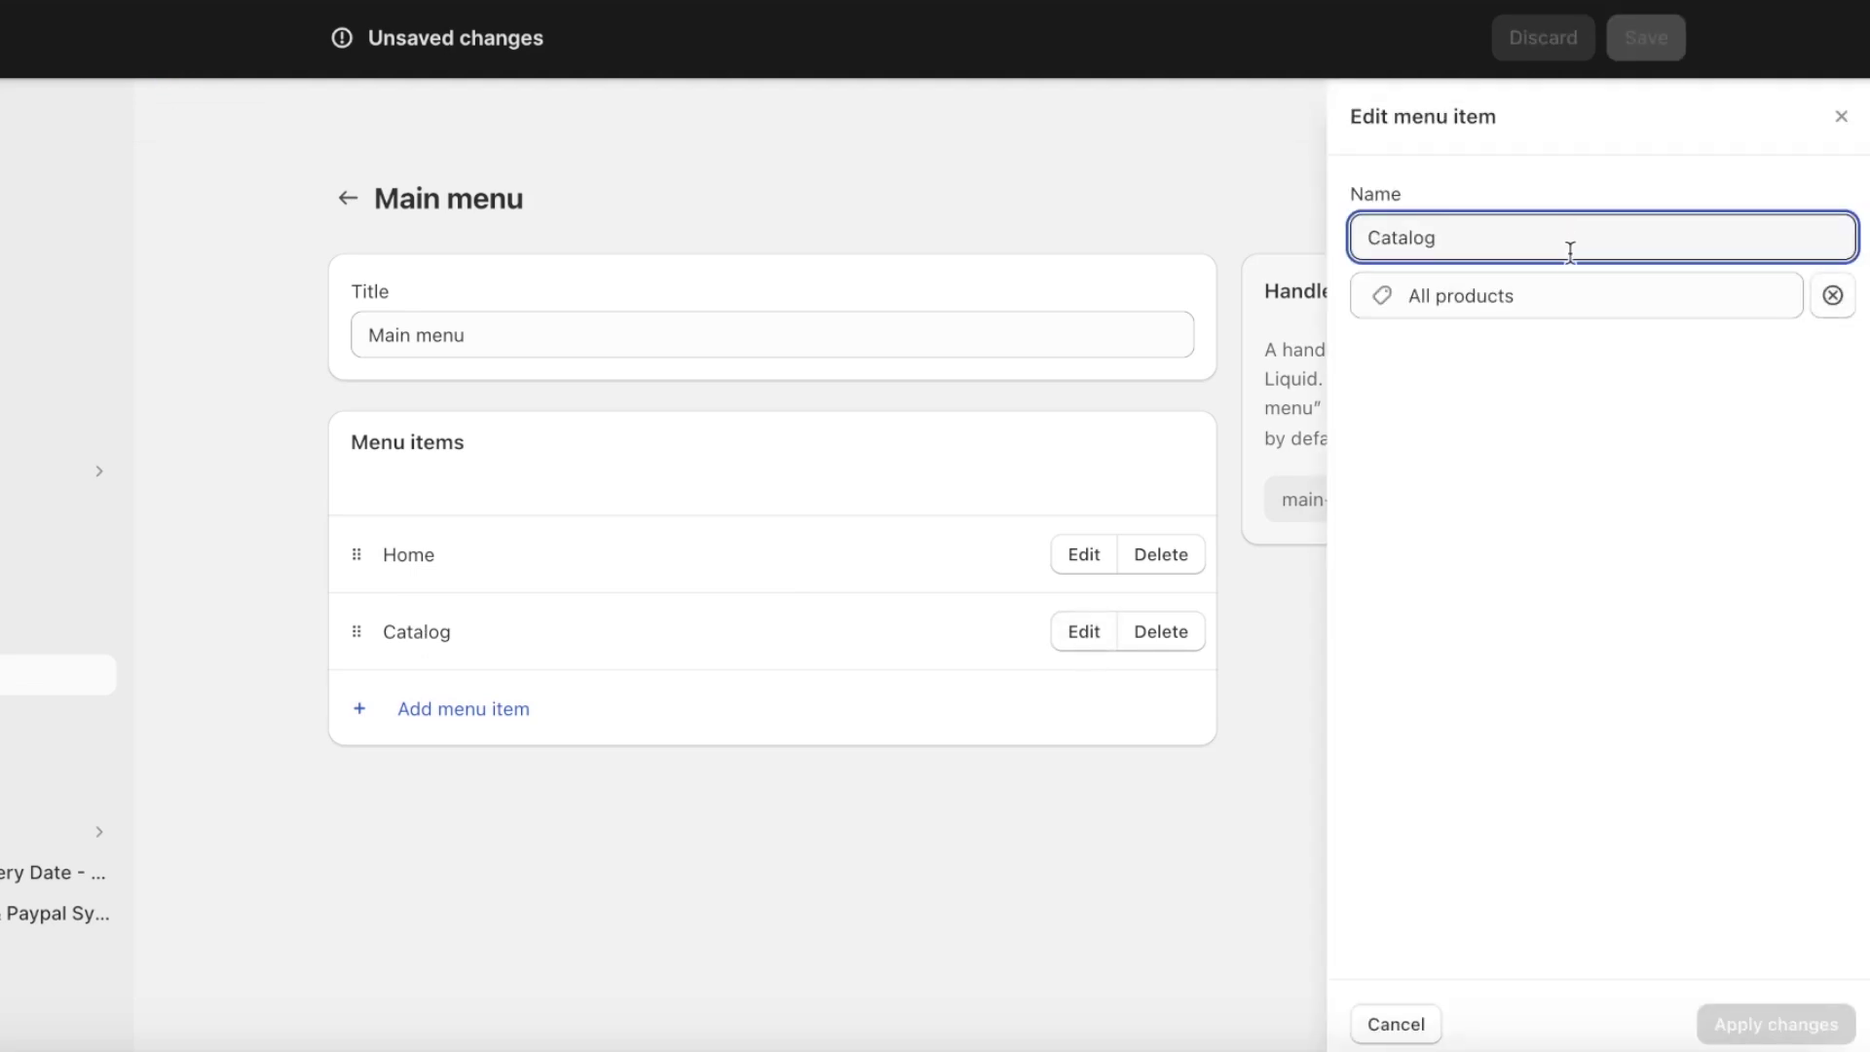
click(1565, 292)
click(1544, 238)
double_click(1544, 240)
text(All Products)
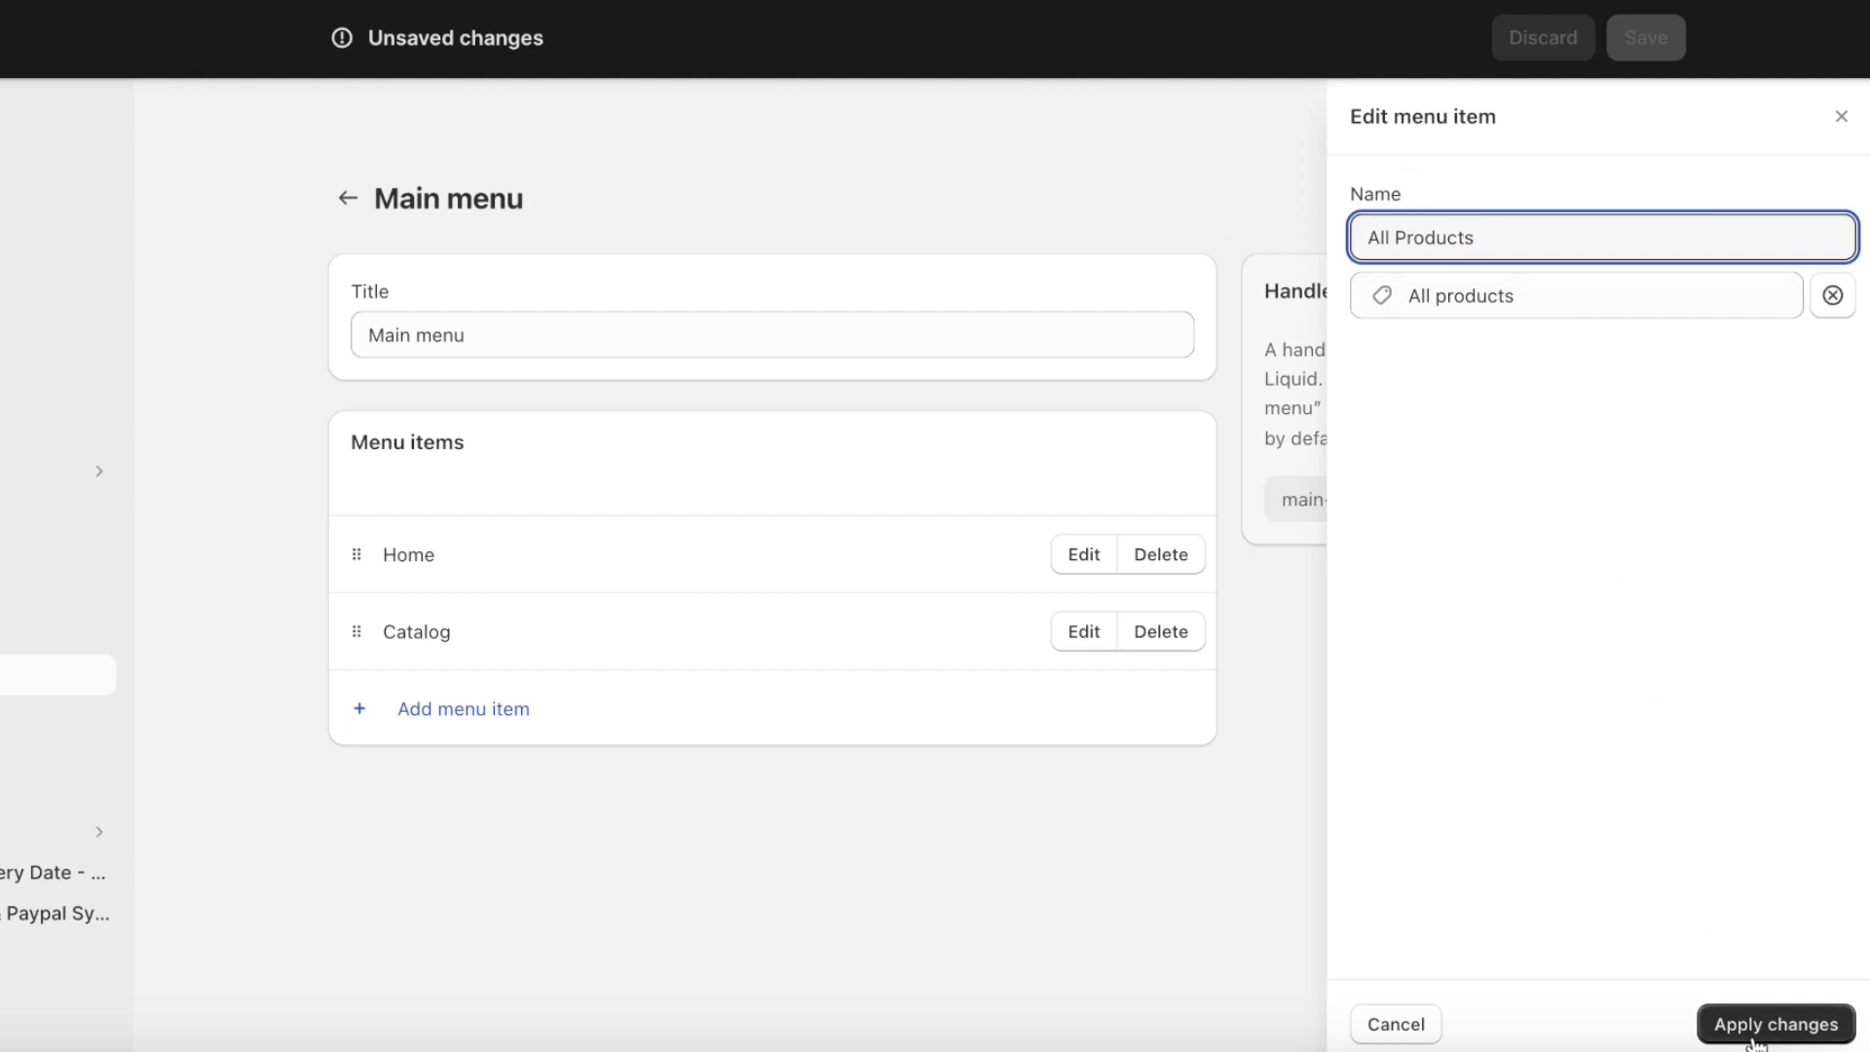
click(1777, 1023)
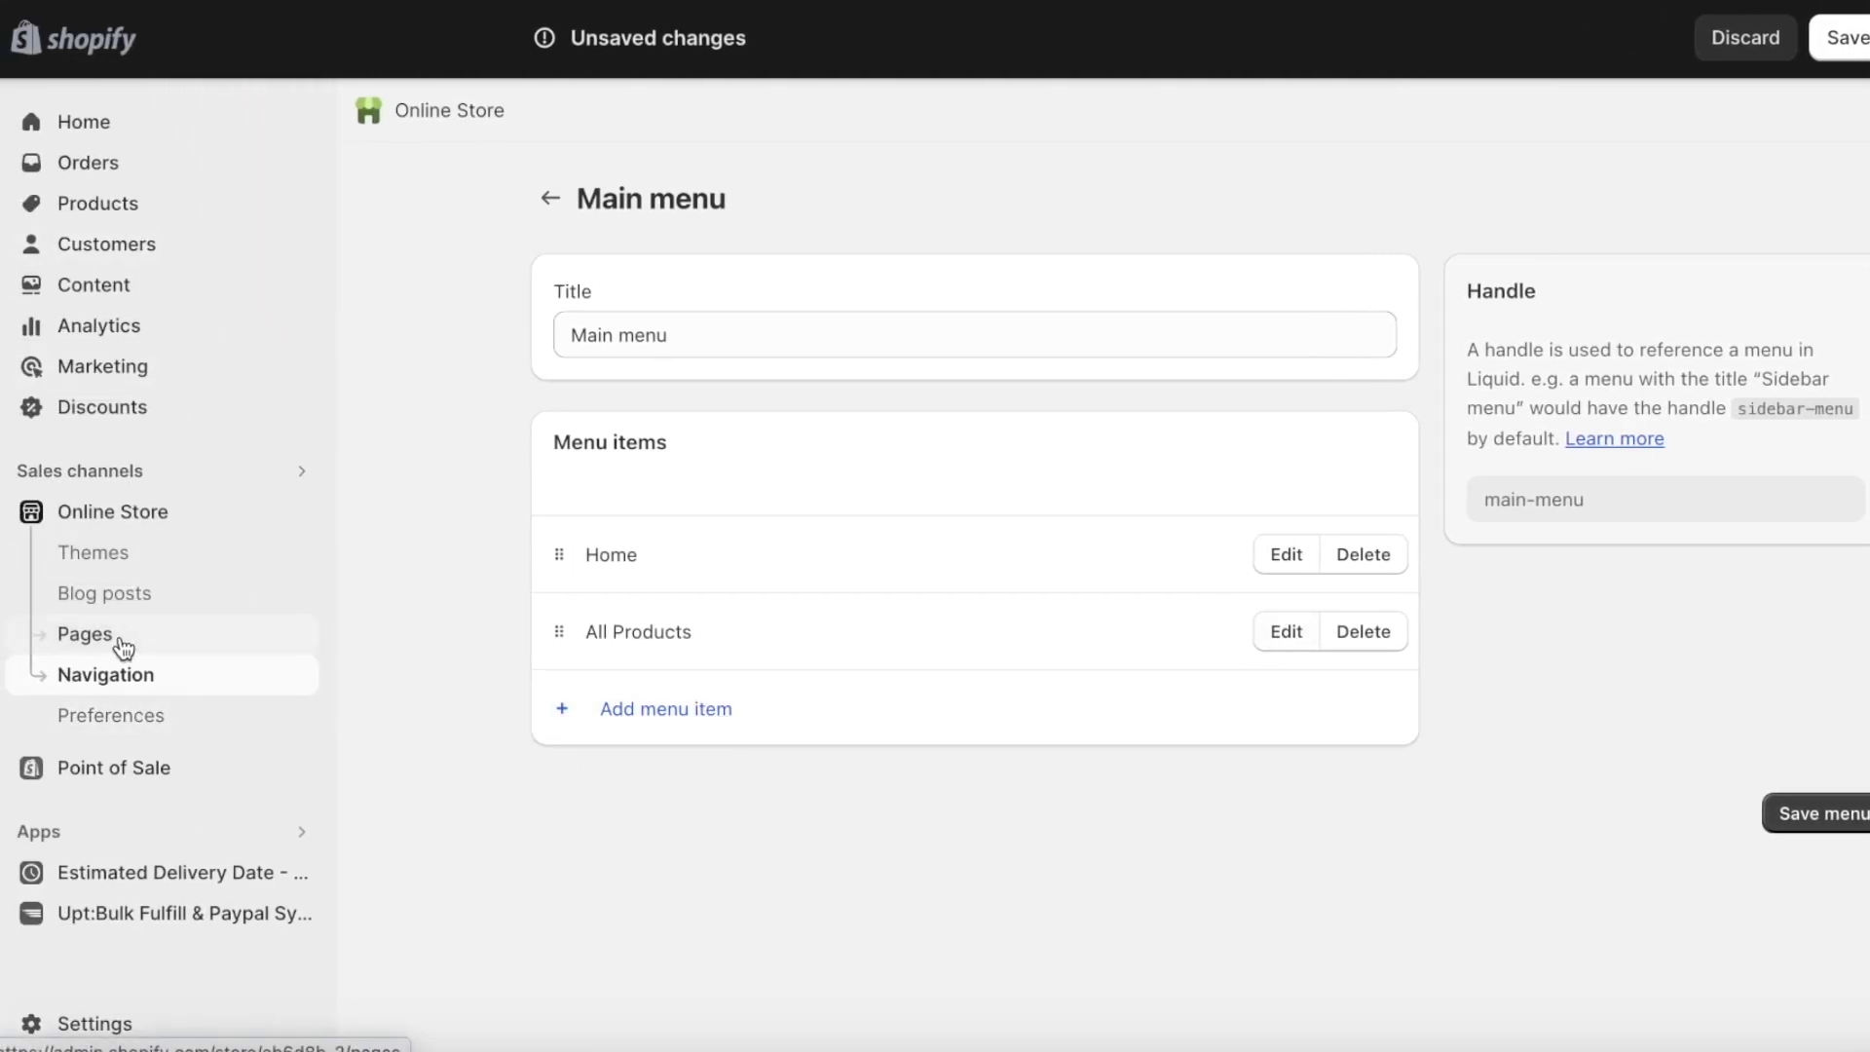
click(115, 200)
click(1264, 616)
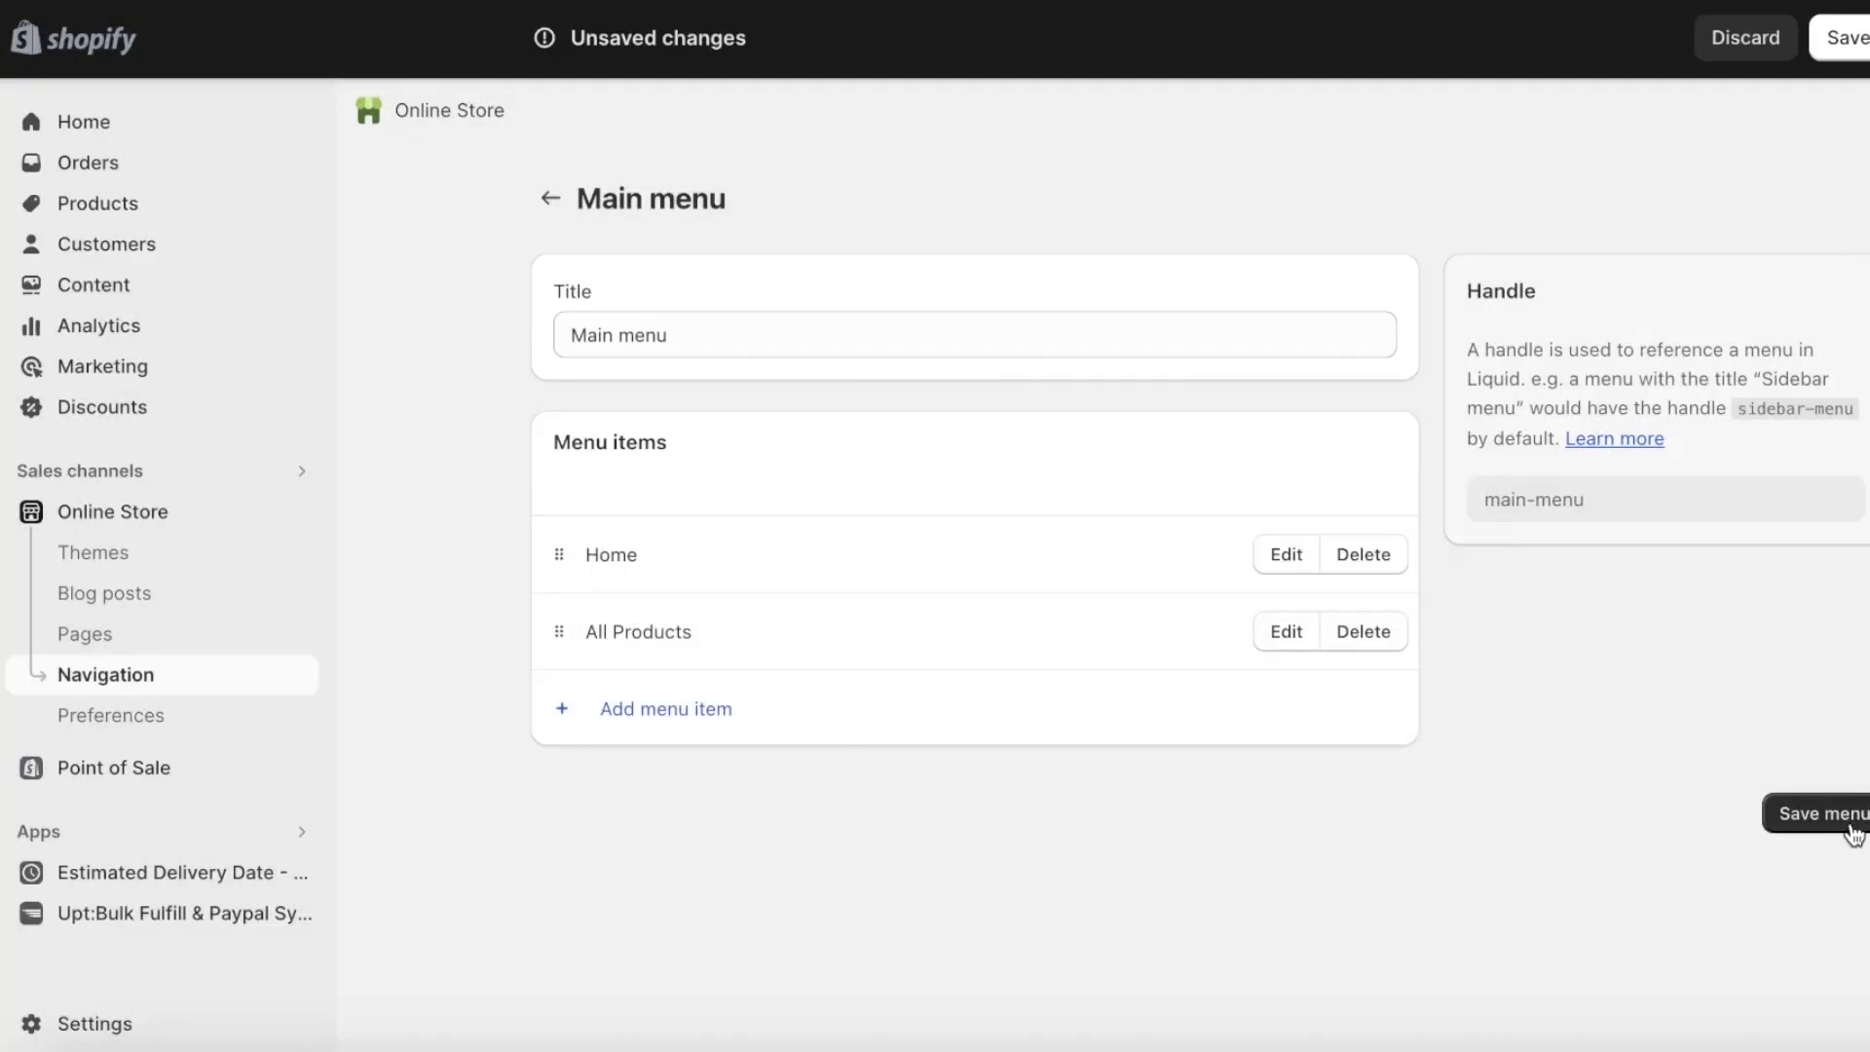
click(1827, 823)
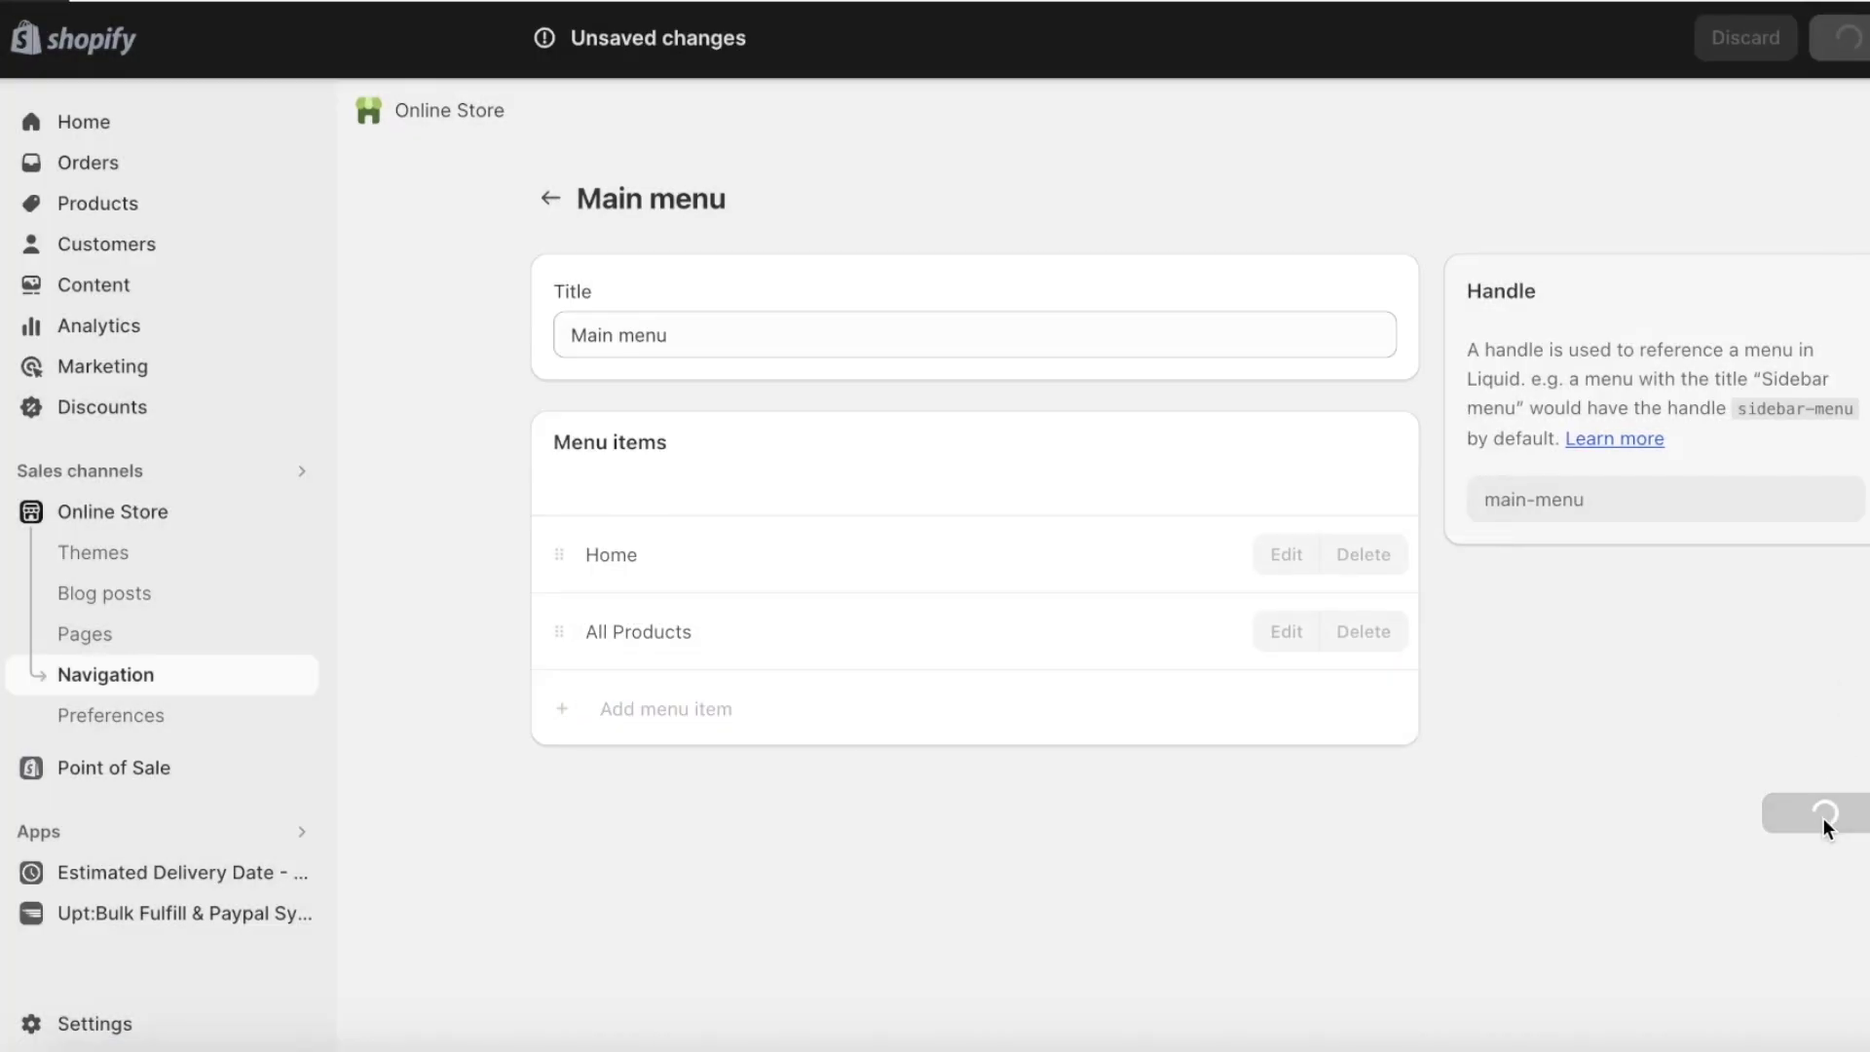
Create an automated 'Tops' collection with condition Product tag is equal to Tops.
click(110, 208)
click(112, 249)
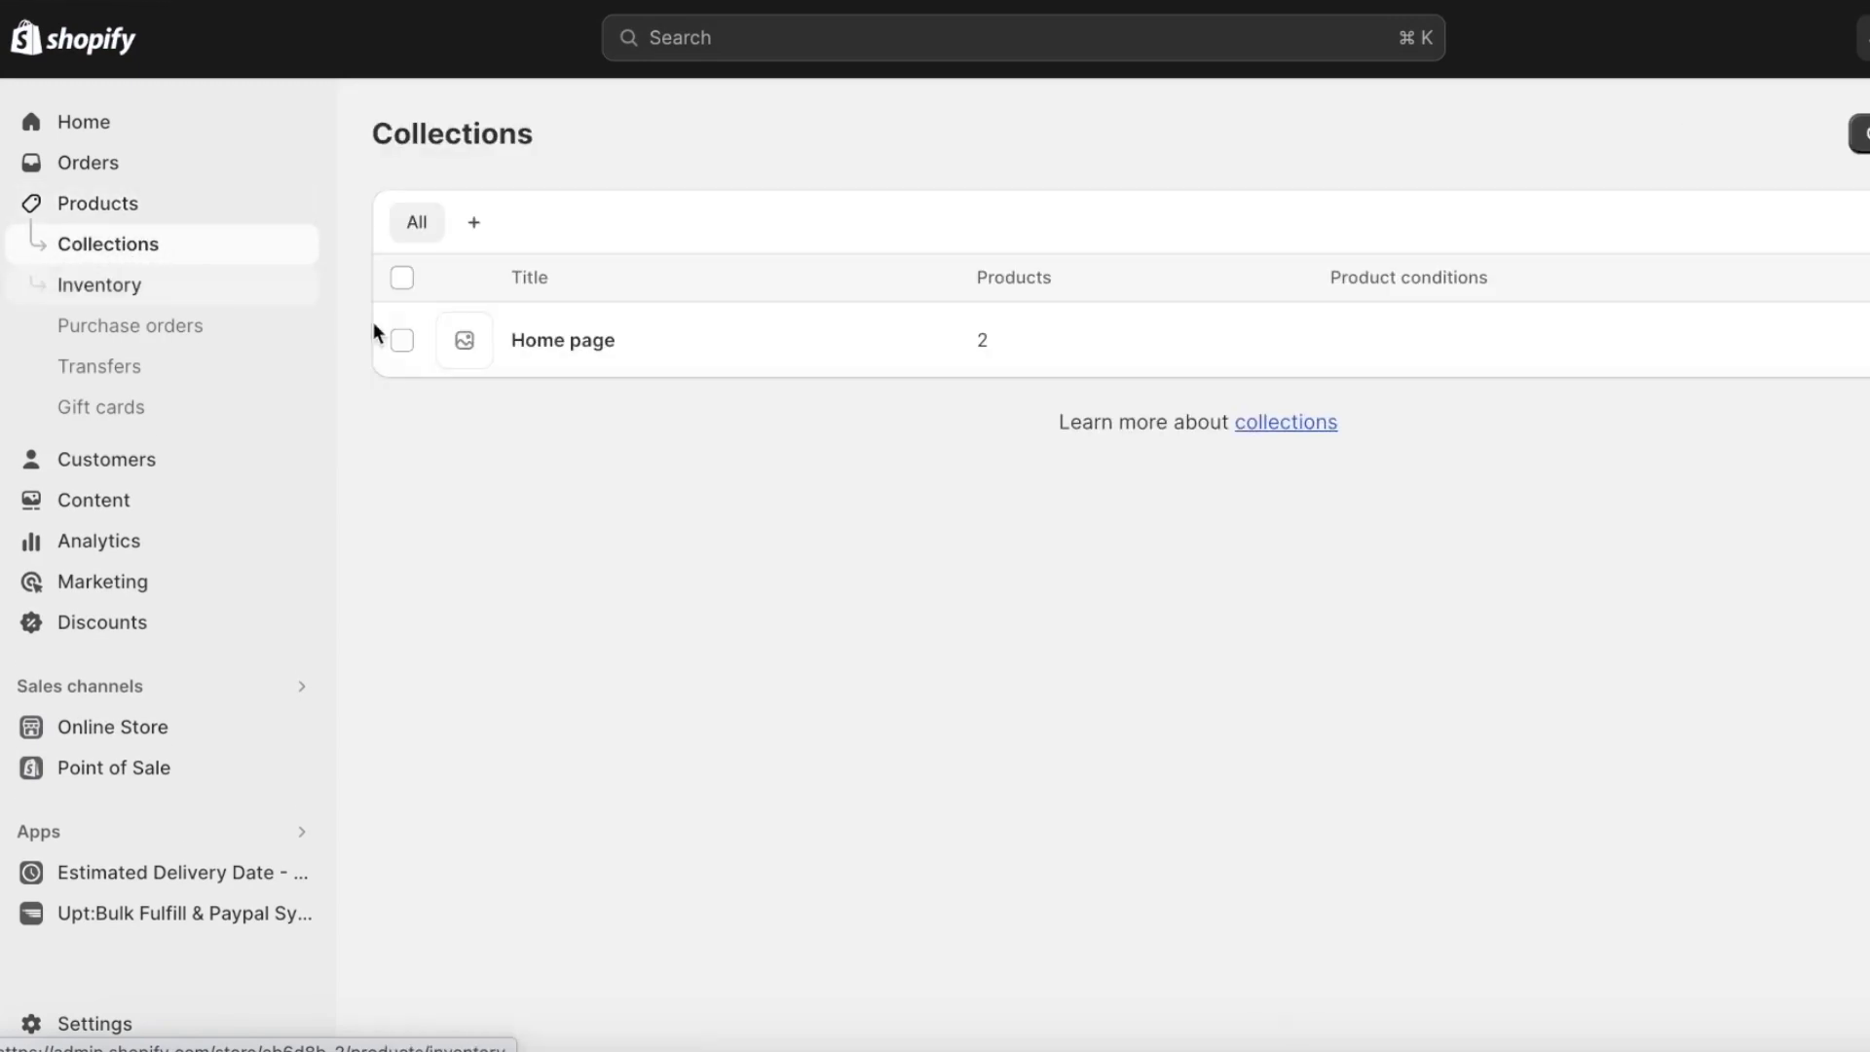
click(1862, 134)
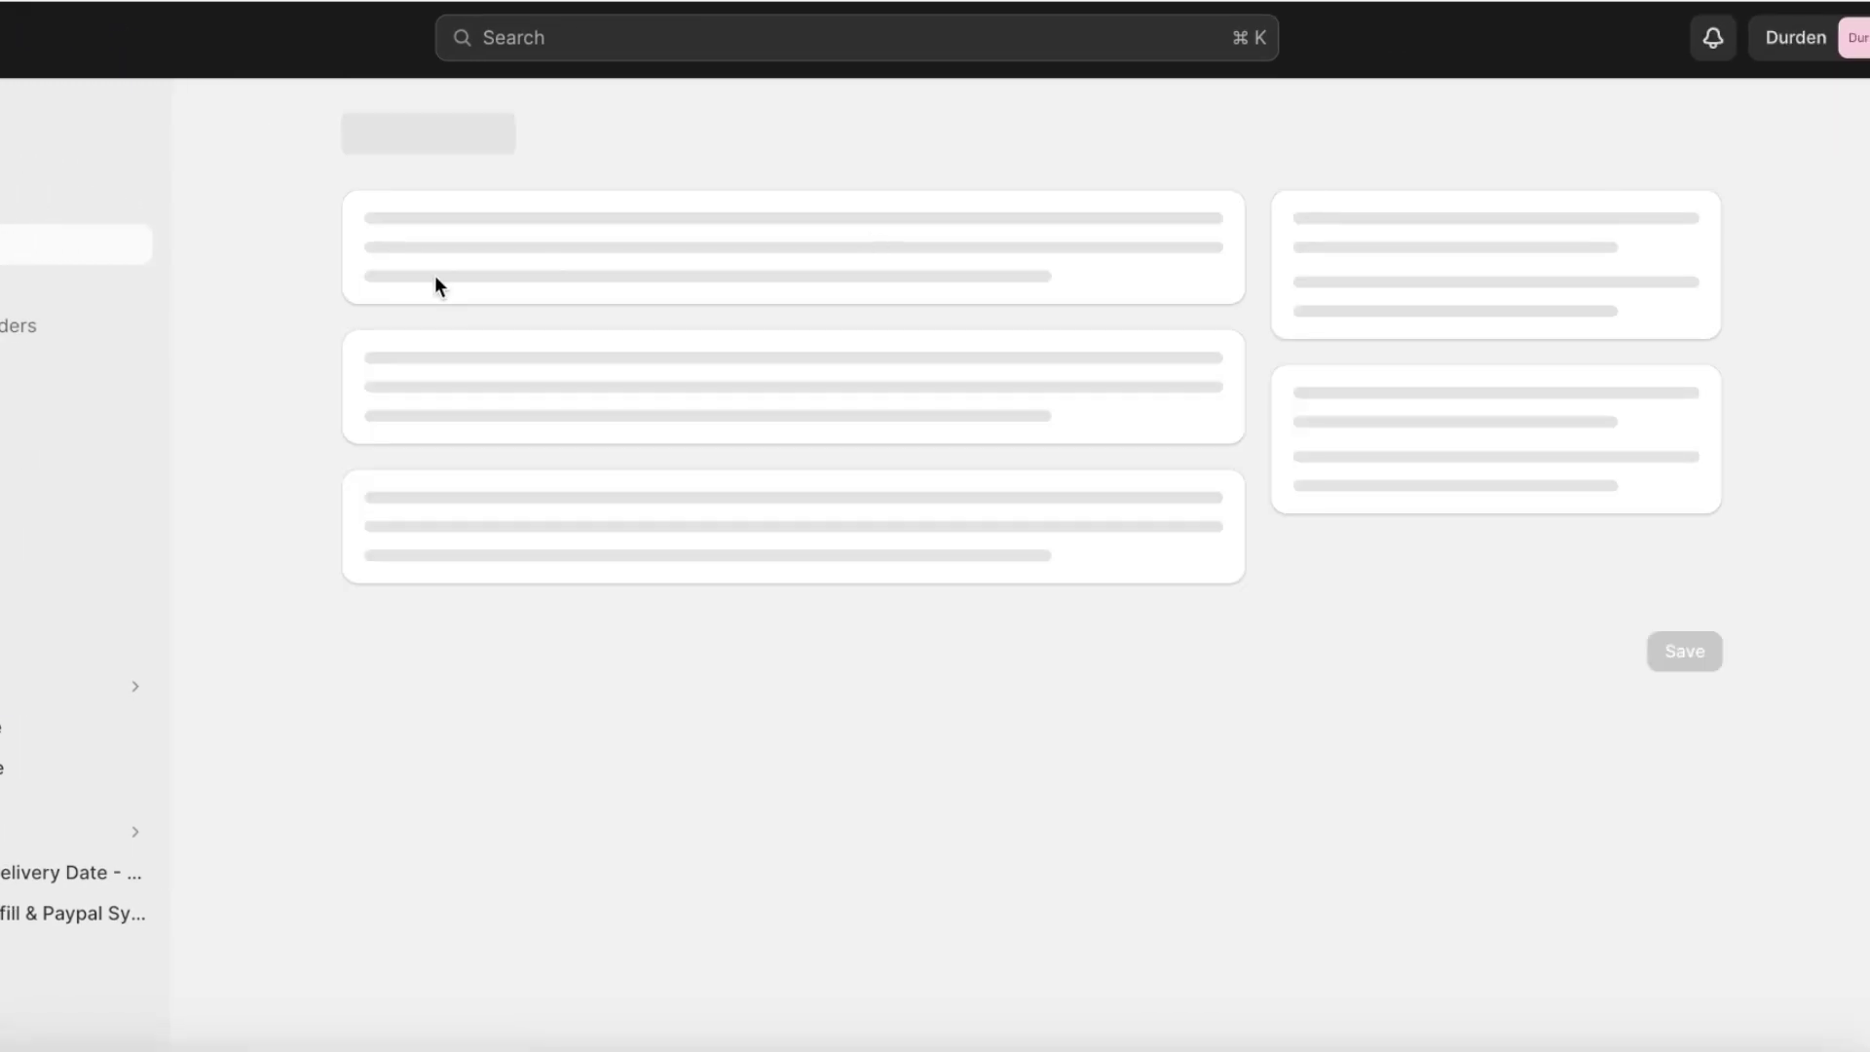
click(448, 274)
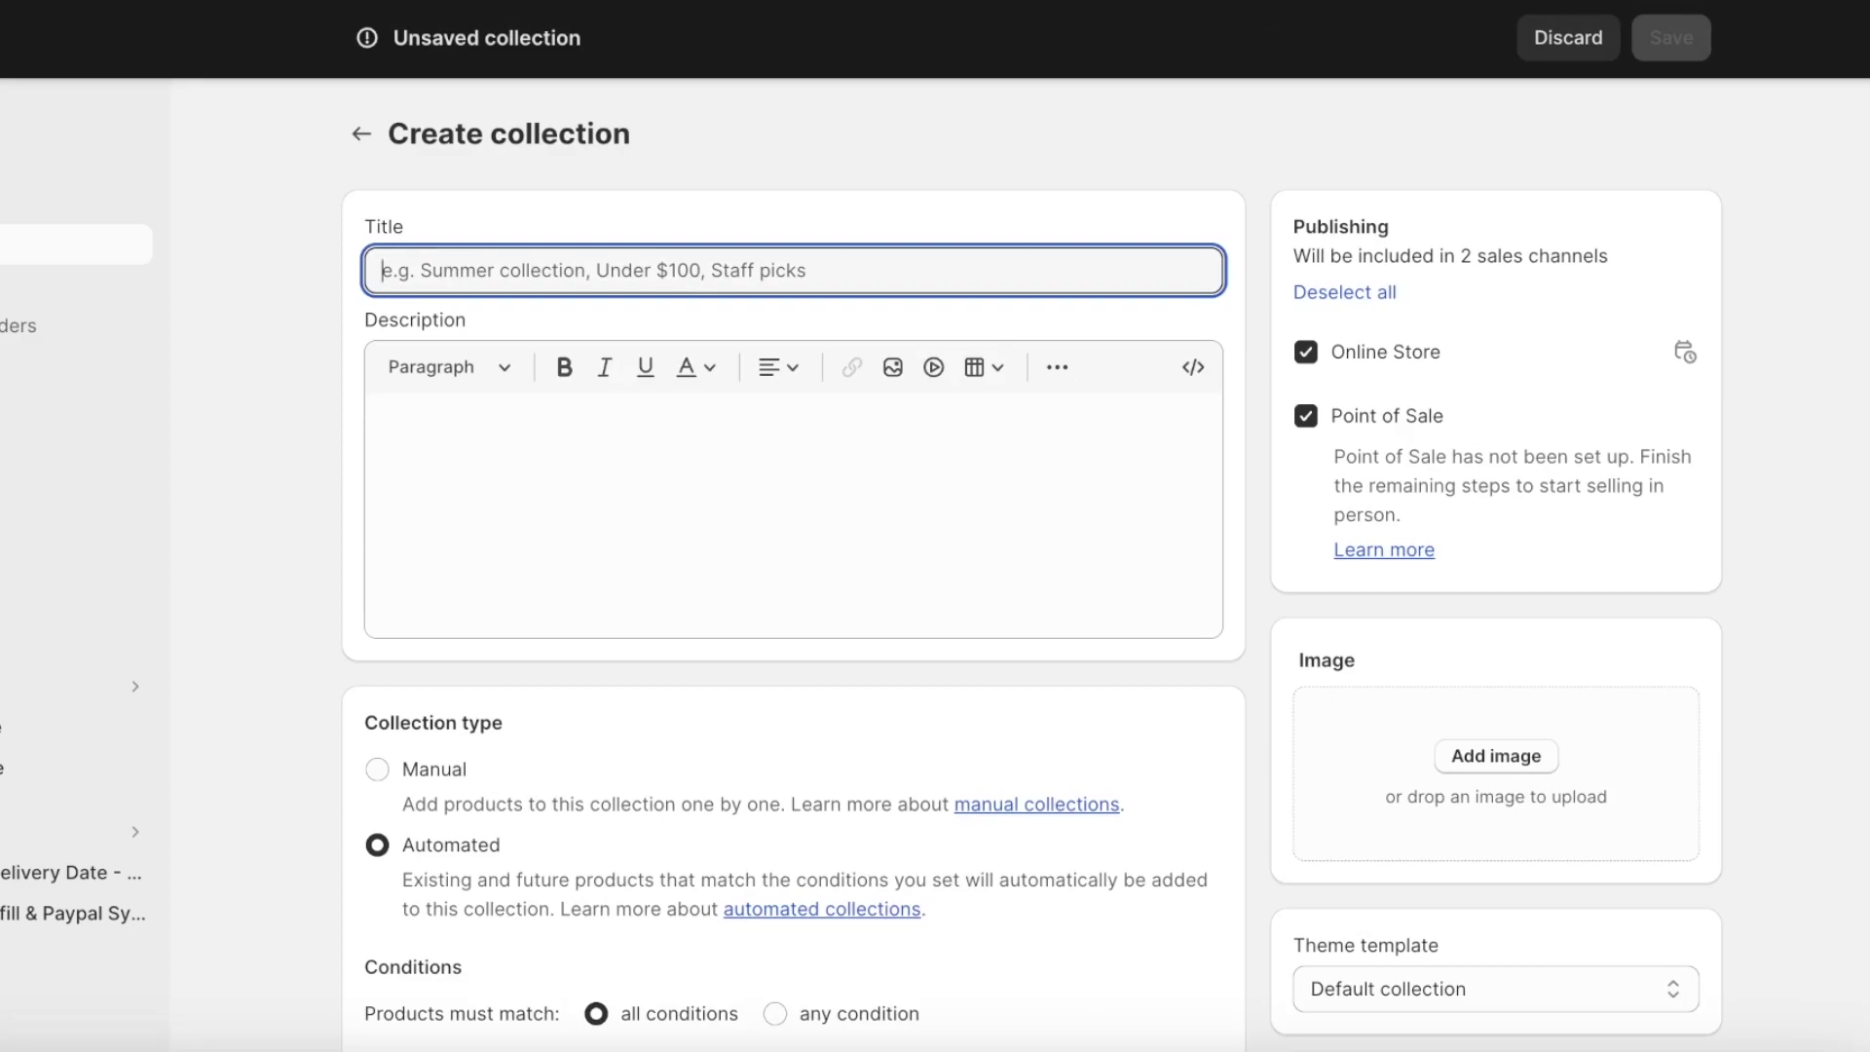
text(Tops)
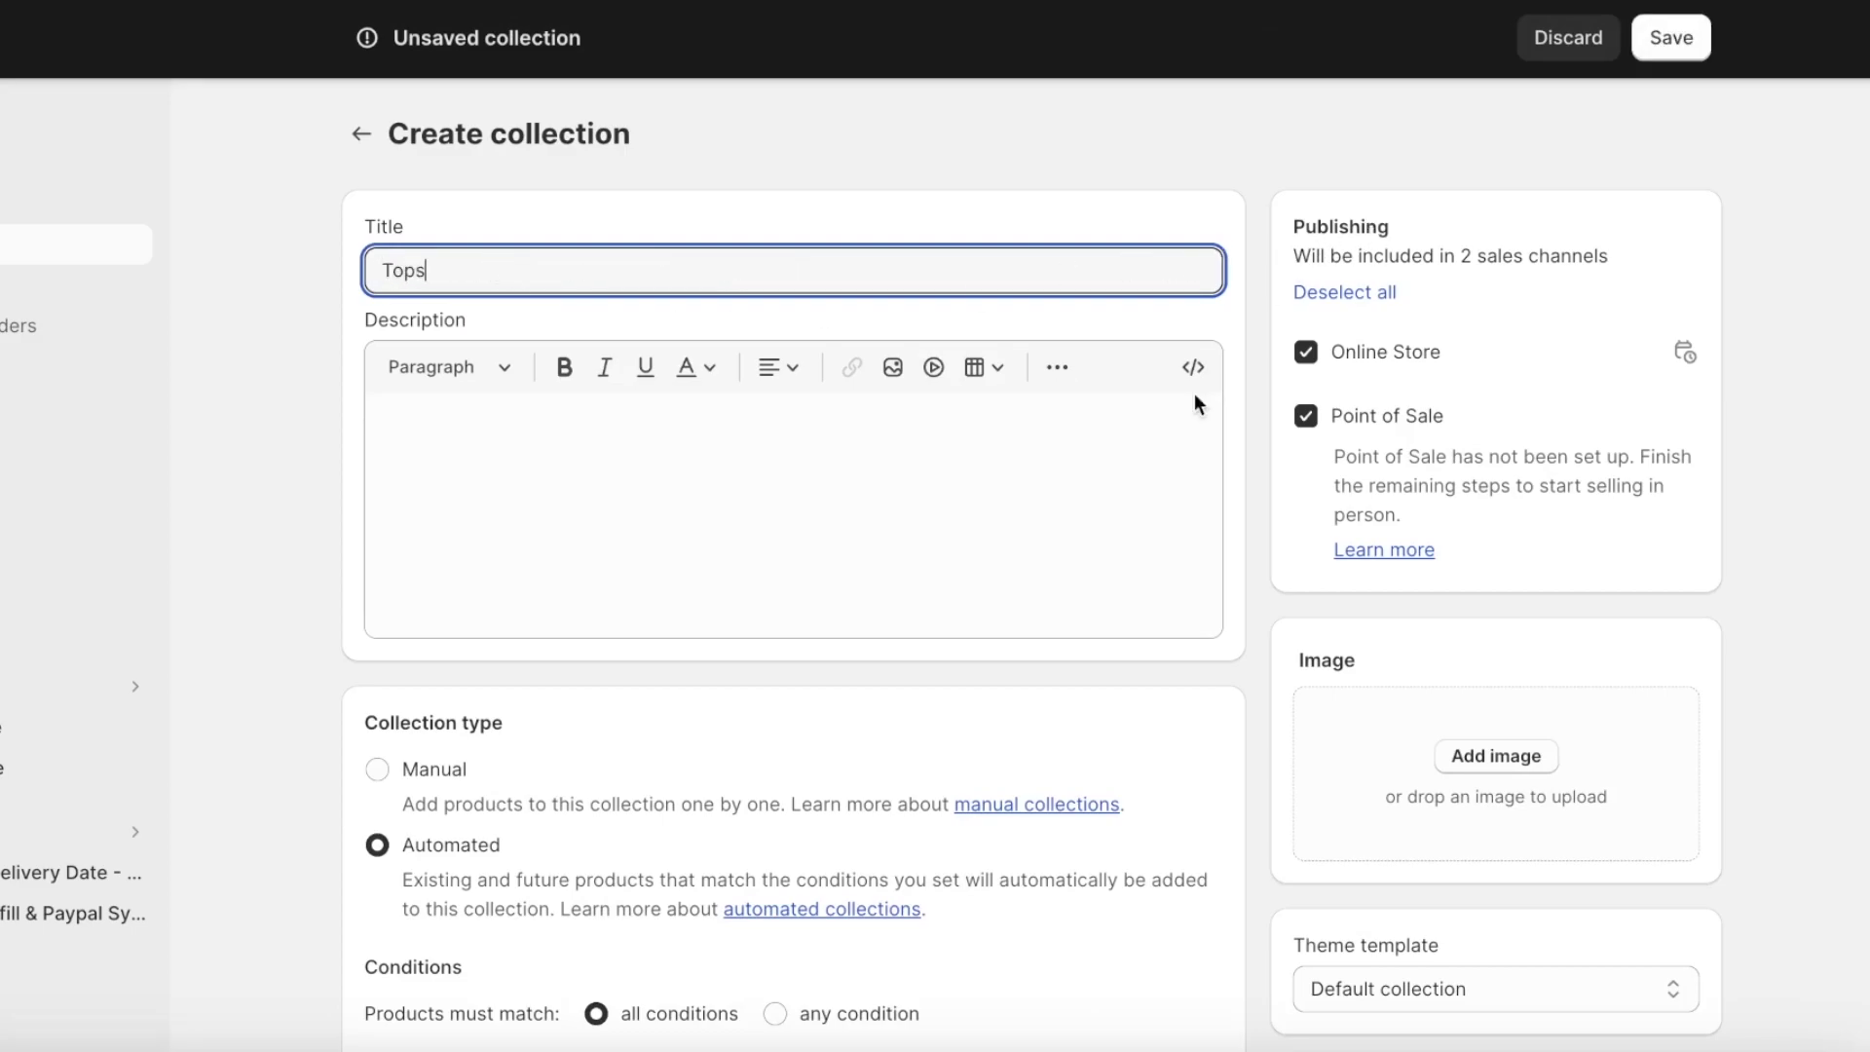
click(407, 772)
click(382, 845)
scroll(425, 806, down, 3)
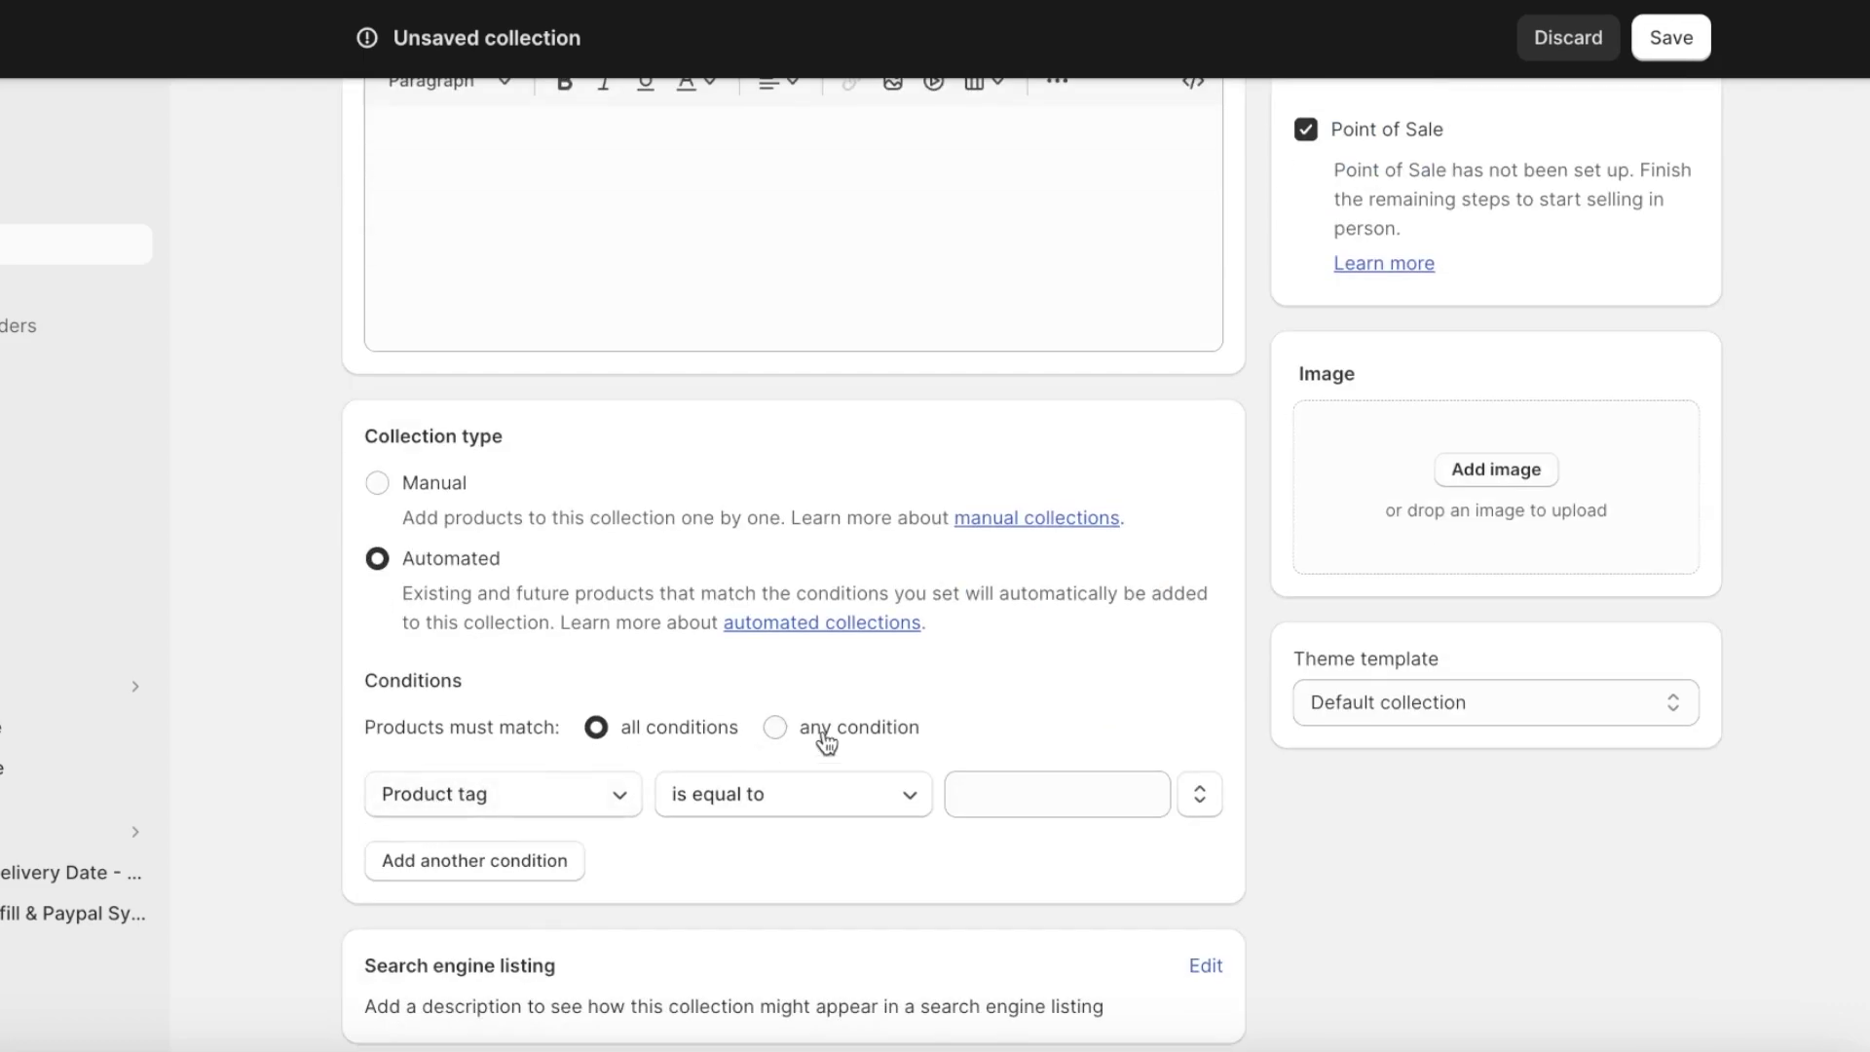
click(564, 785)
click(564, 785)
click(905, 814)
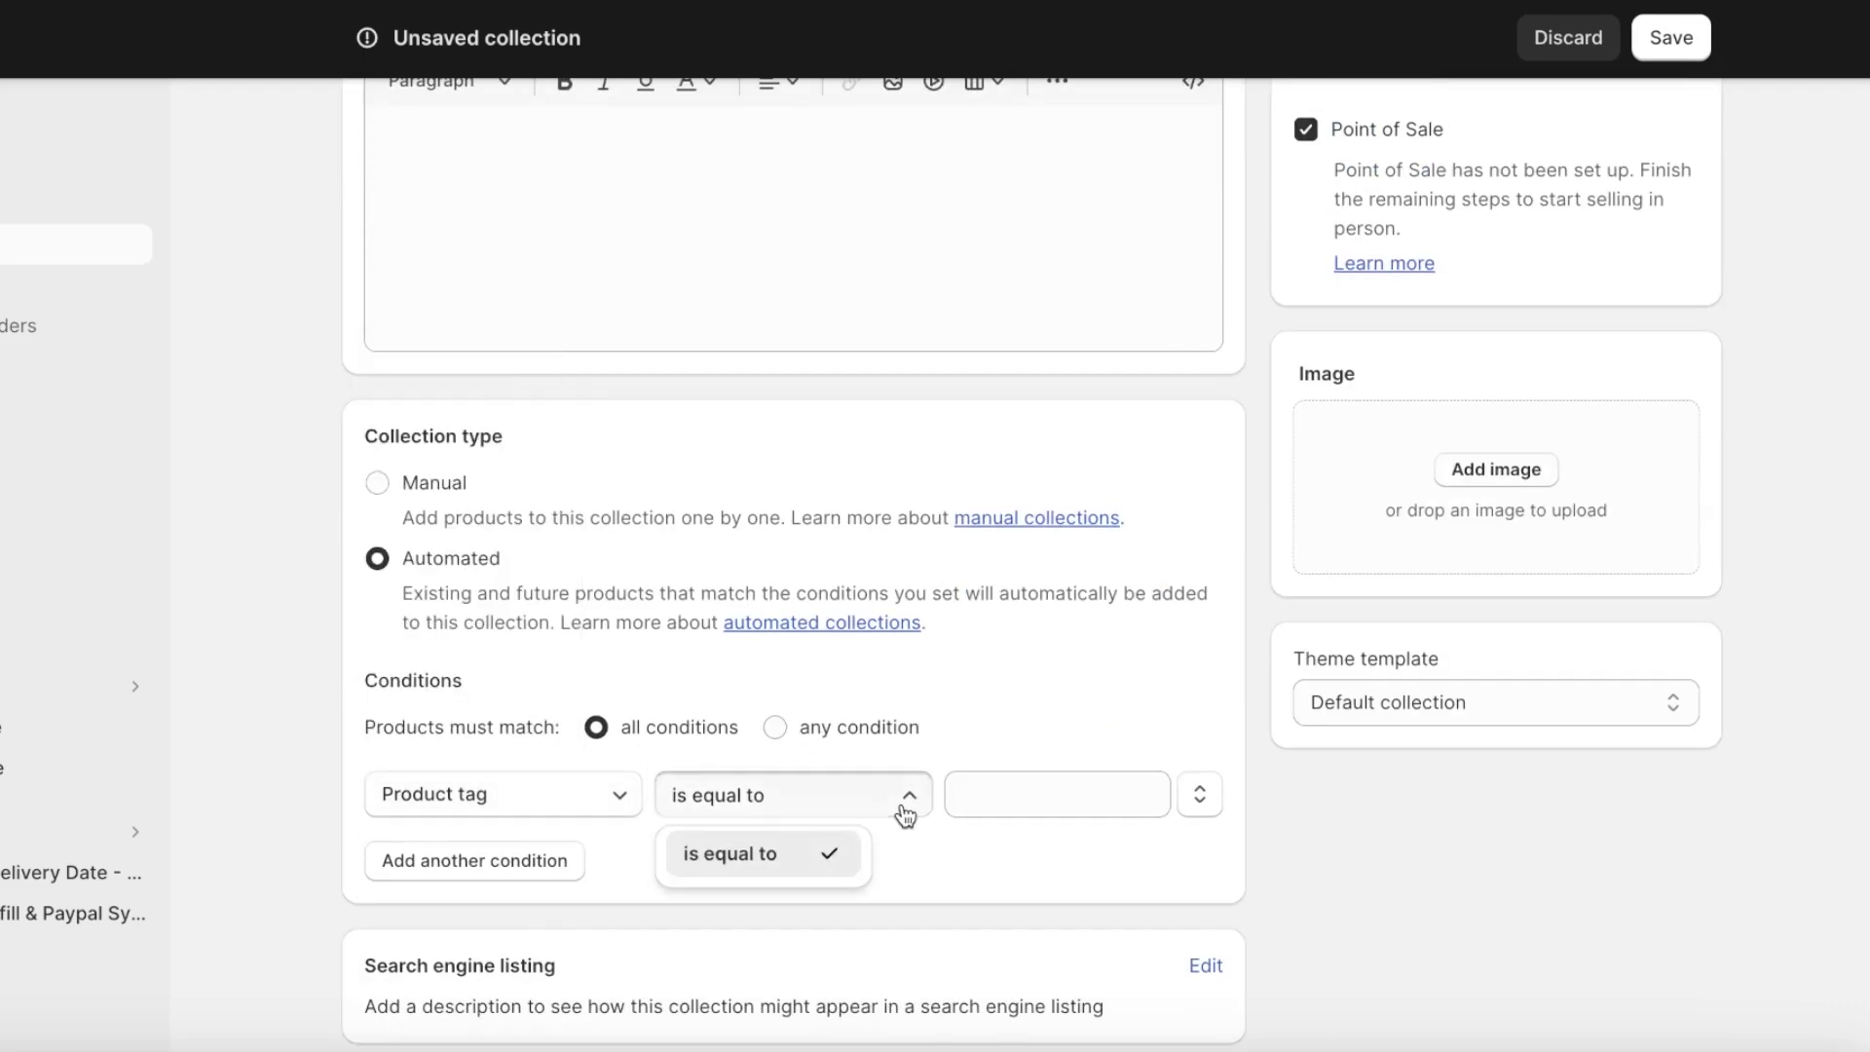
click(1071, 792)
text(Tops)
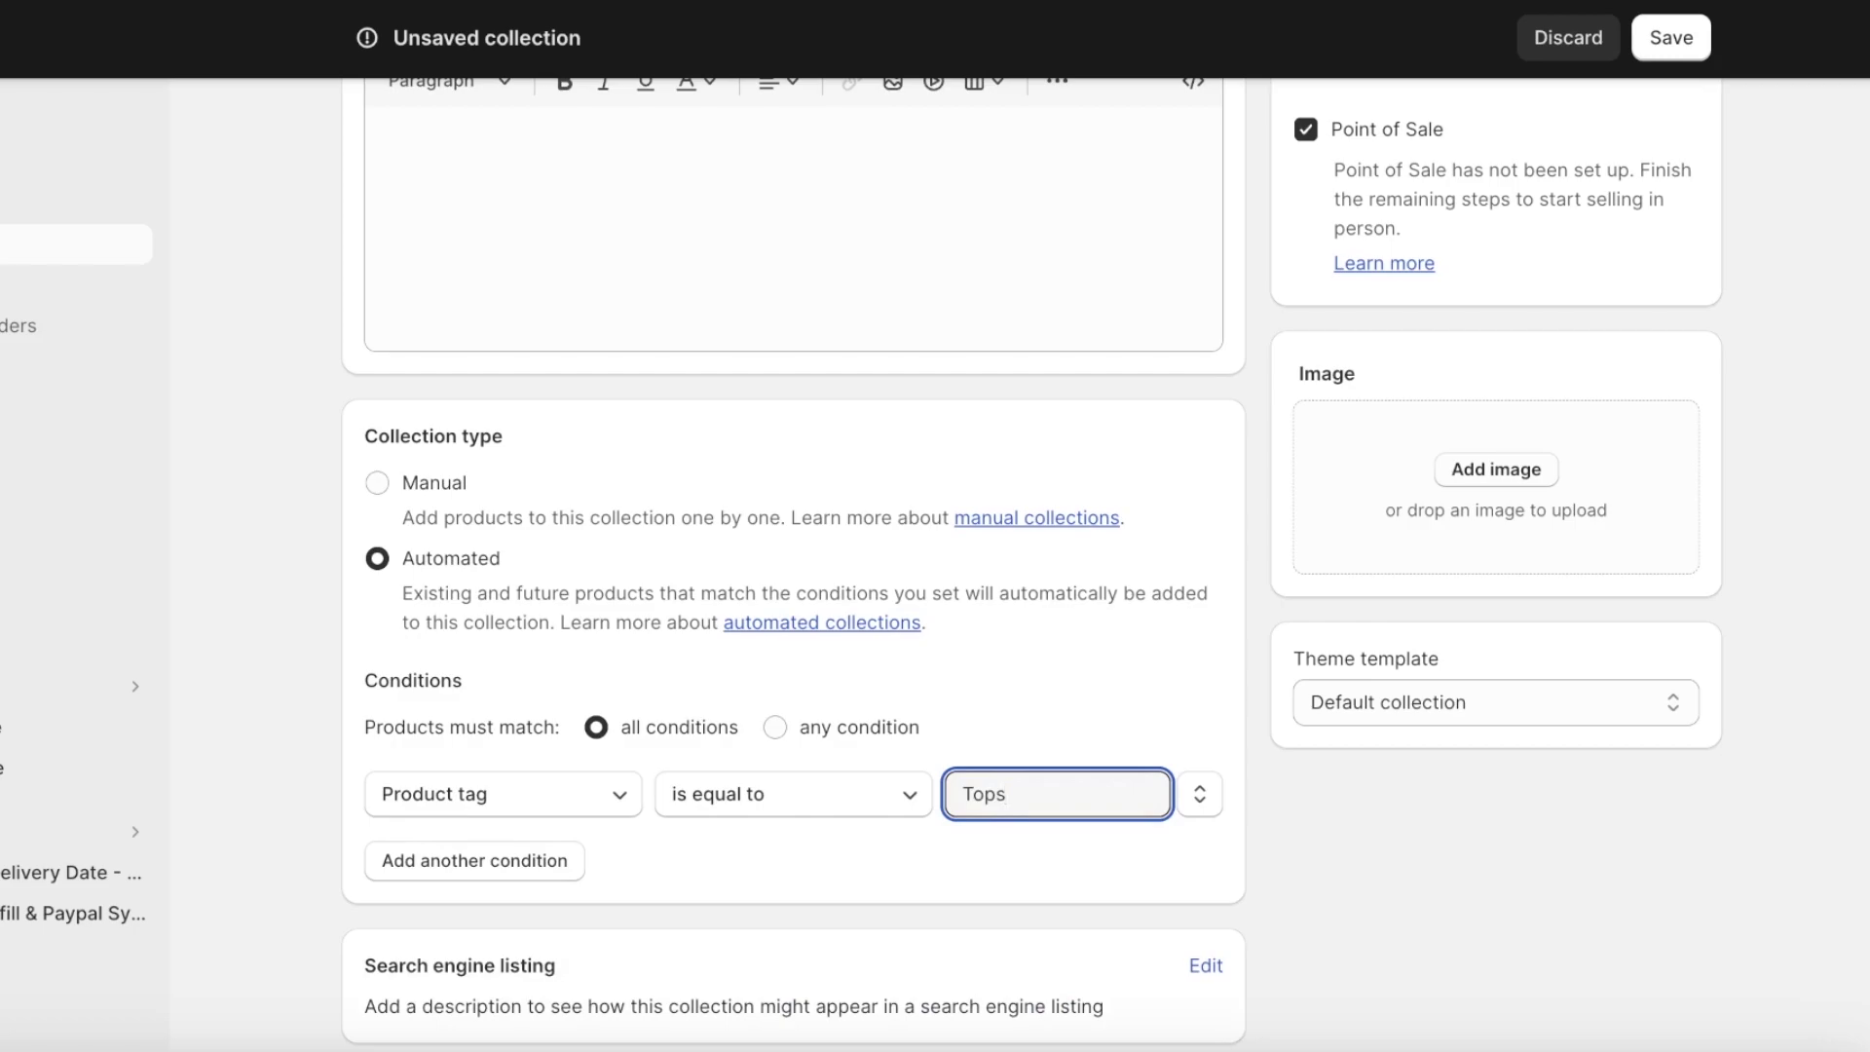
scroll(776, 802, up, 1)
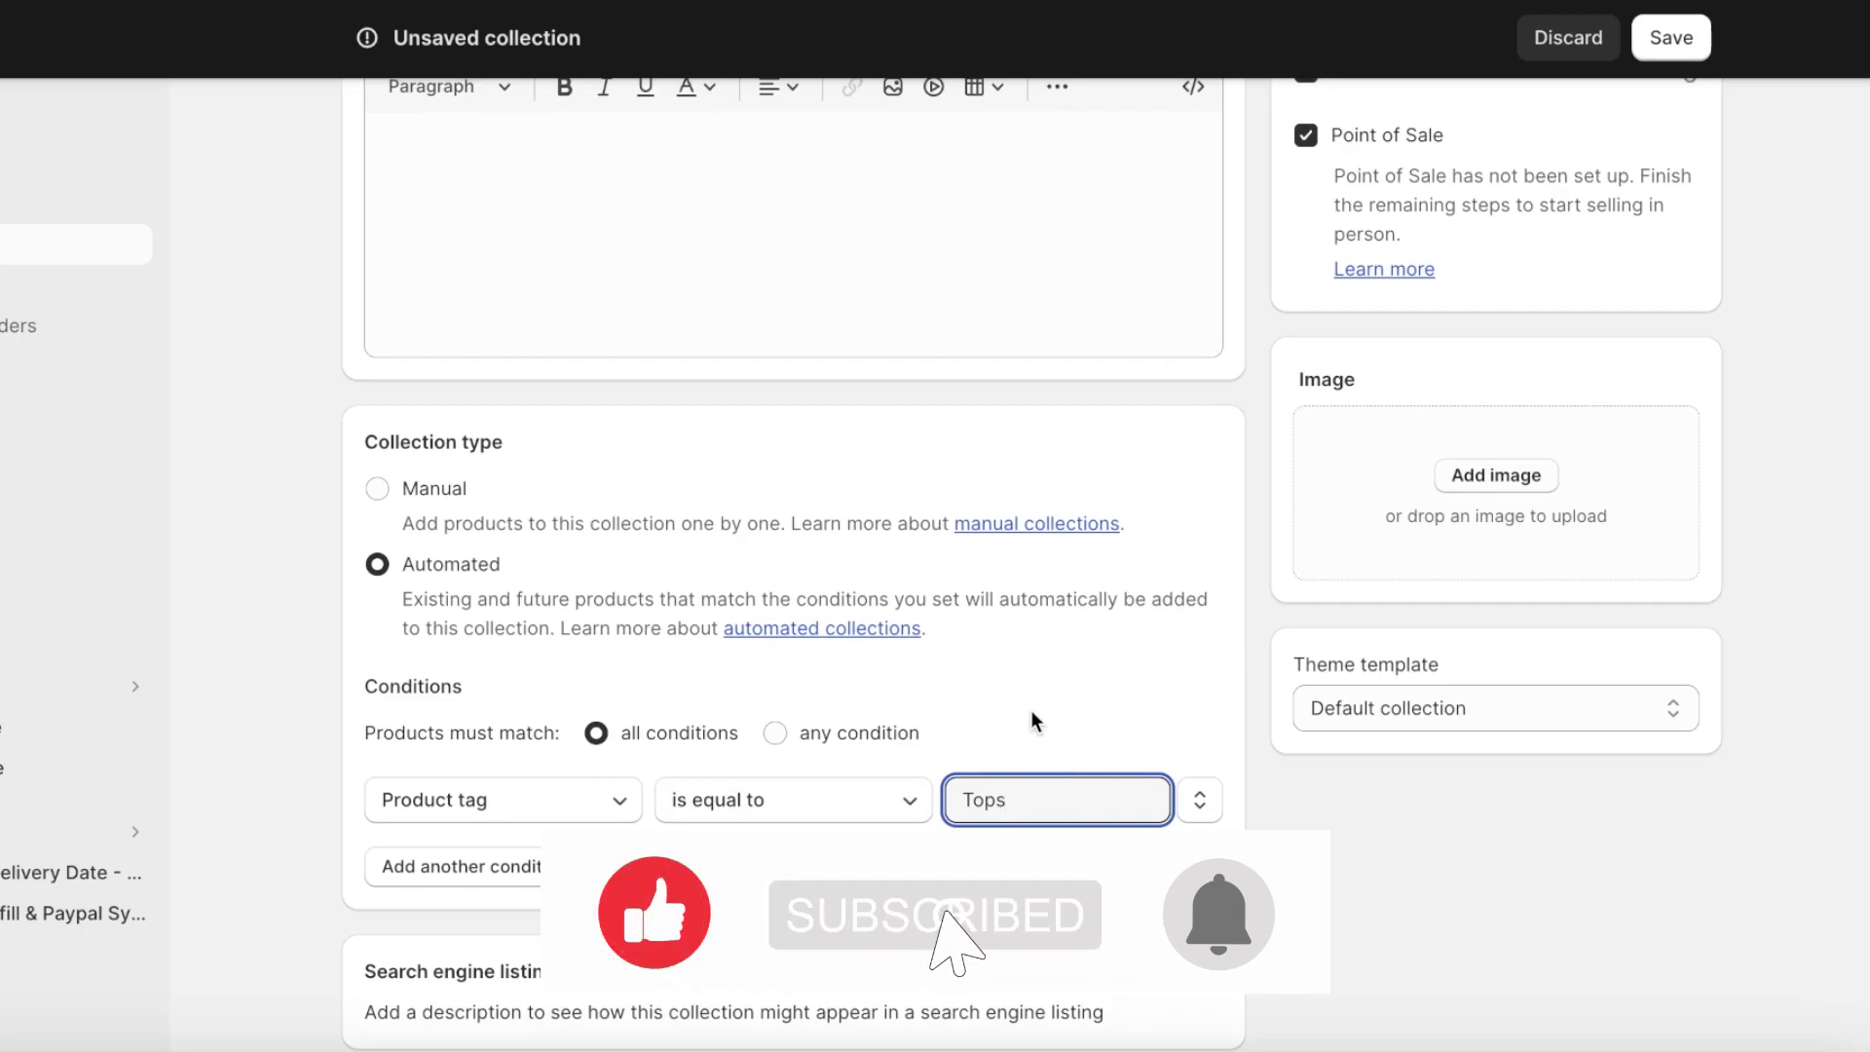
scroll(1030, 716, up, 3)
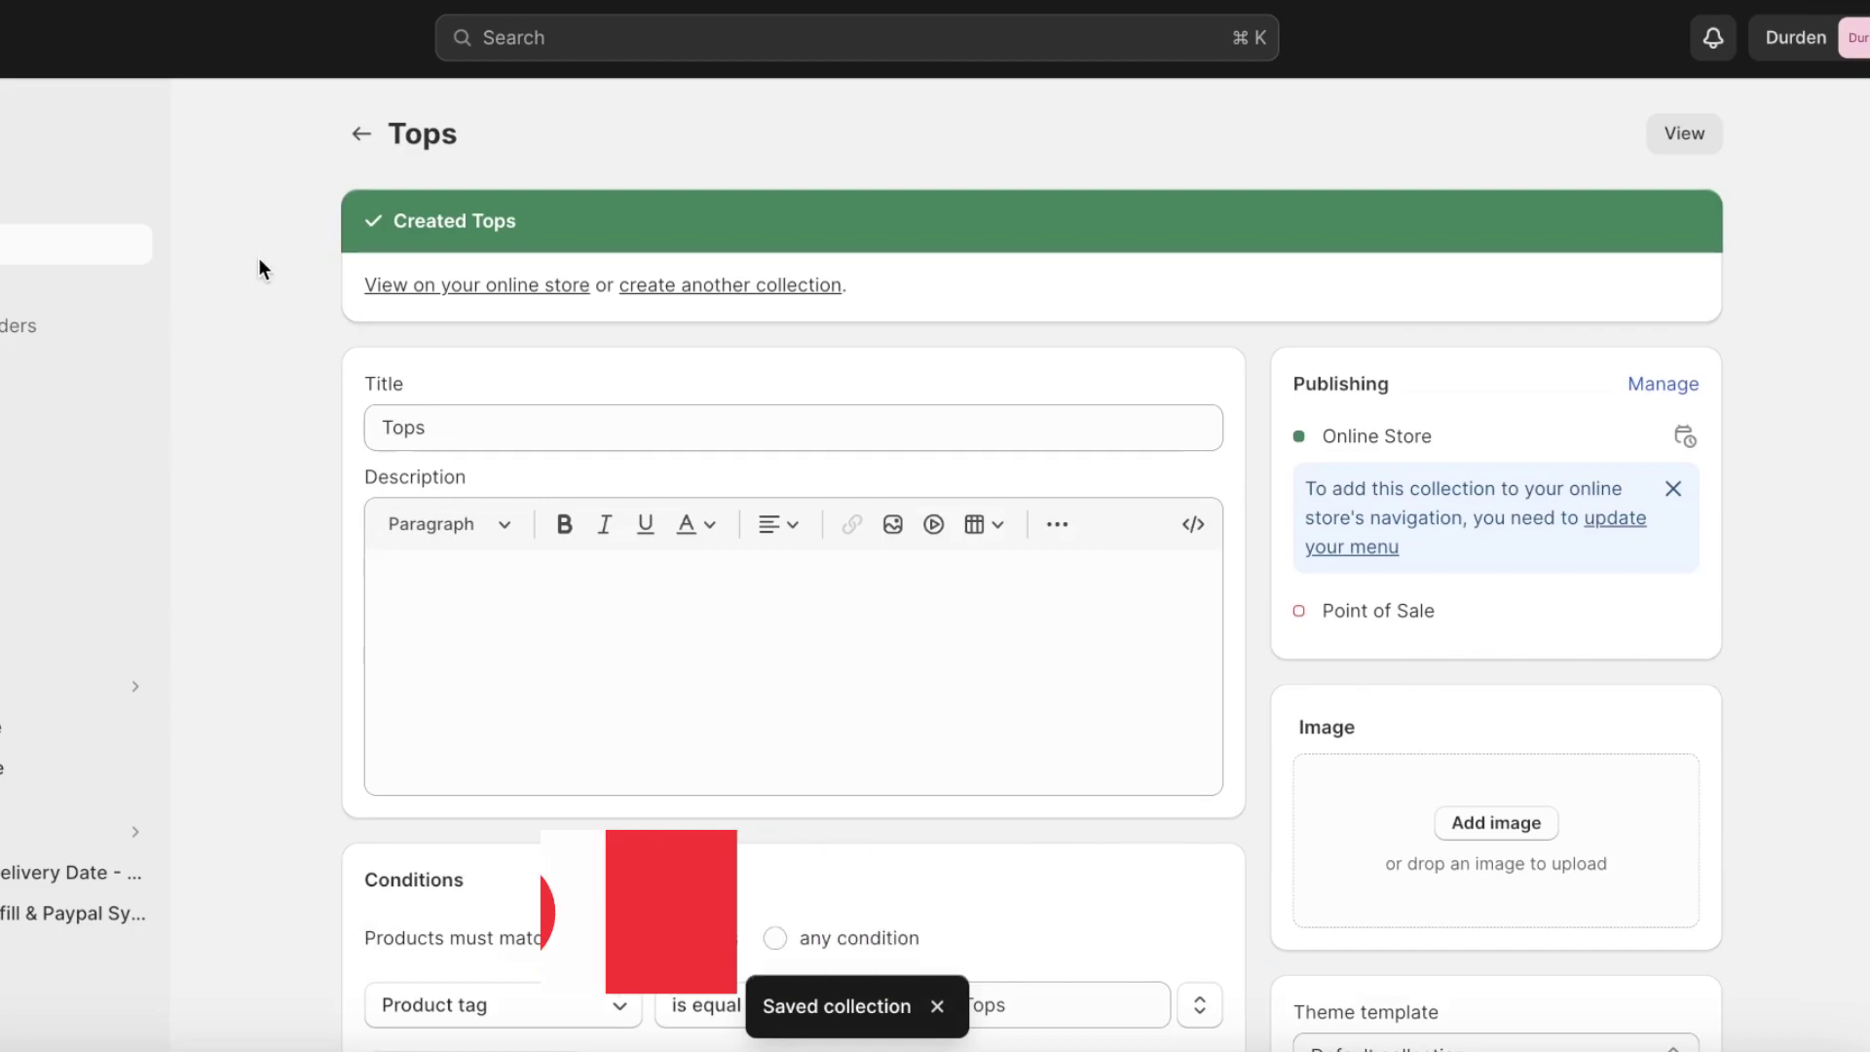
click(361, 134)
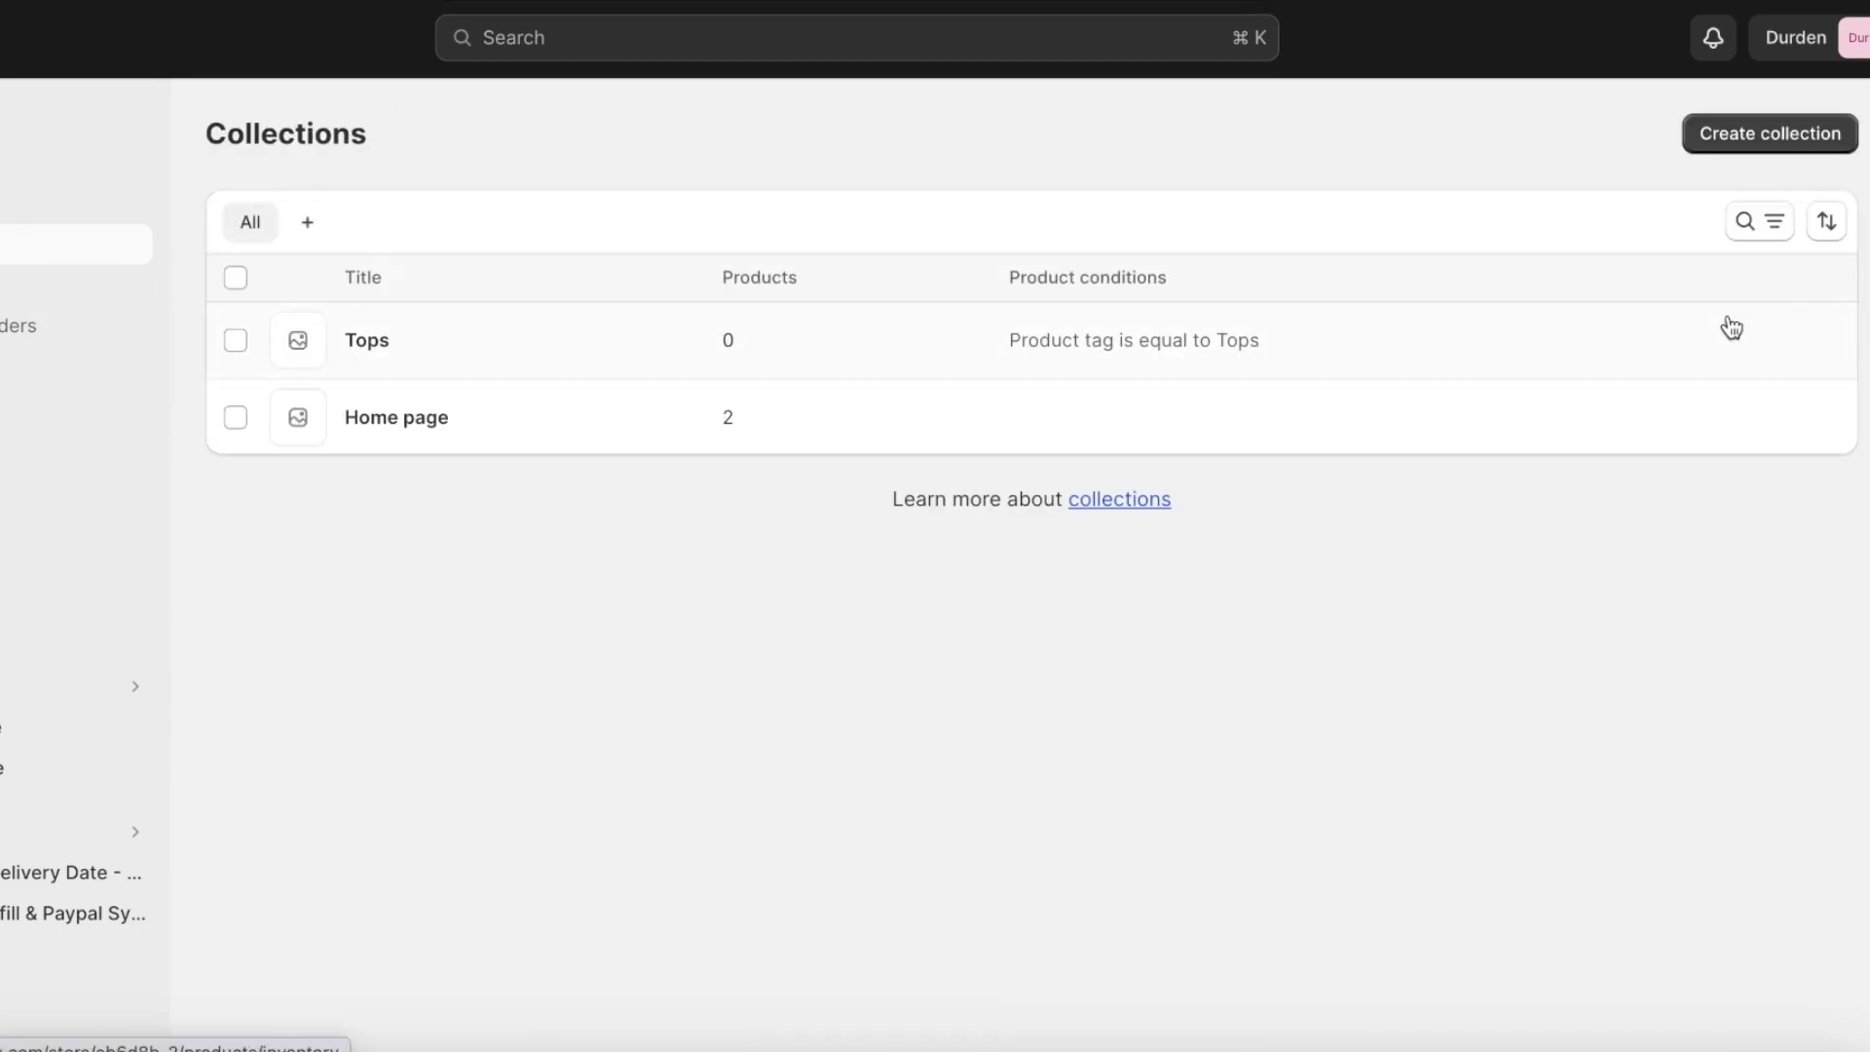
Create and save an automated 'Bottoms' collection matching products tagged Bottoms.
click(1724, 133)
click(728, 268)
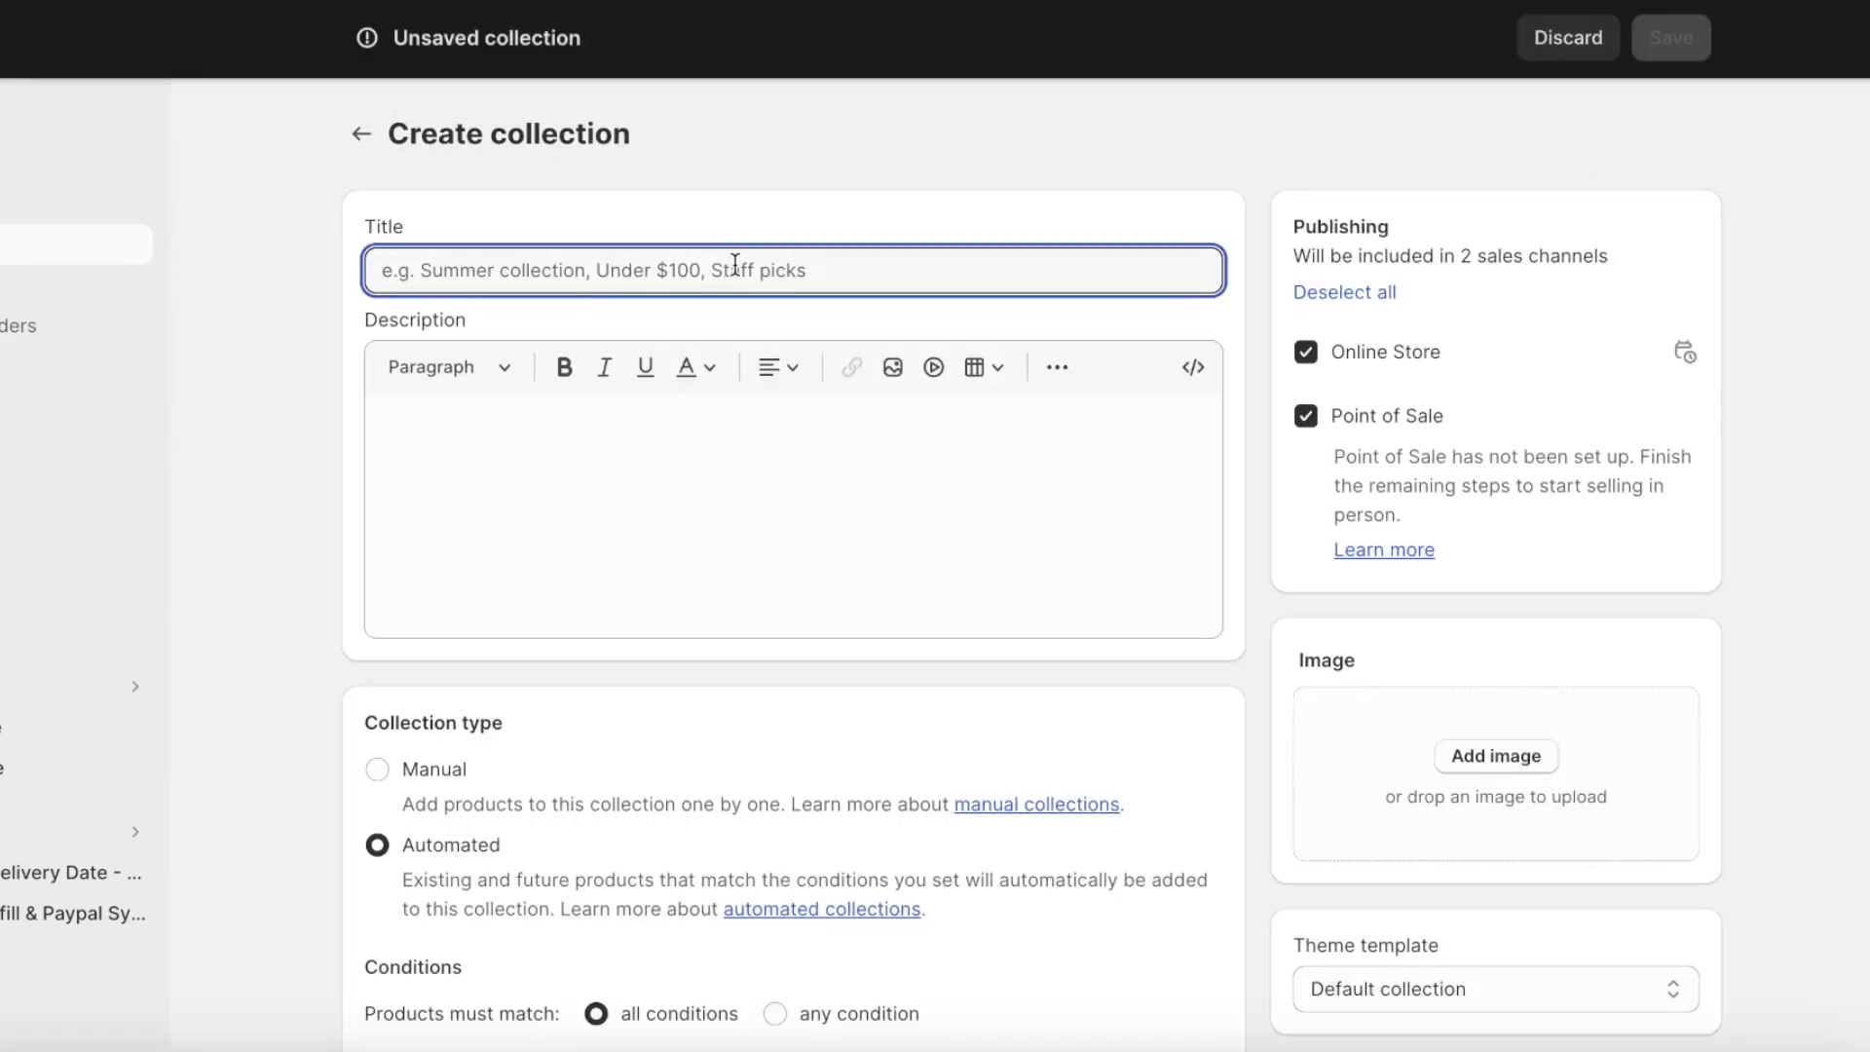
text(Bottoms)
scroll(658, 880, down, 3)
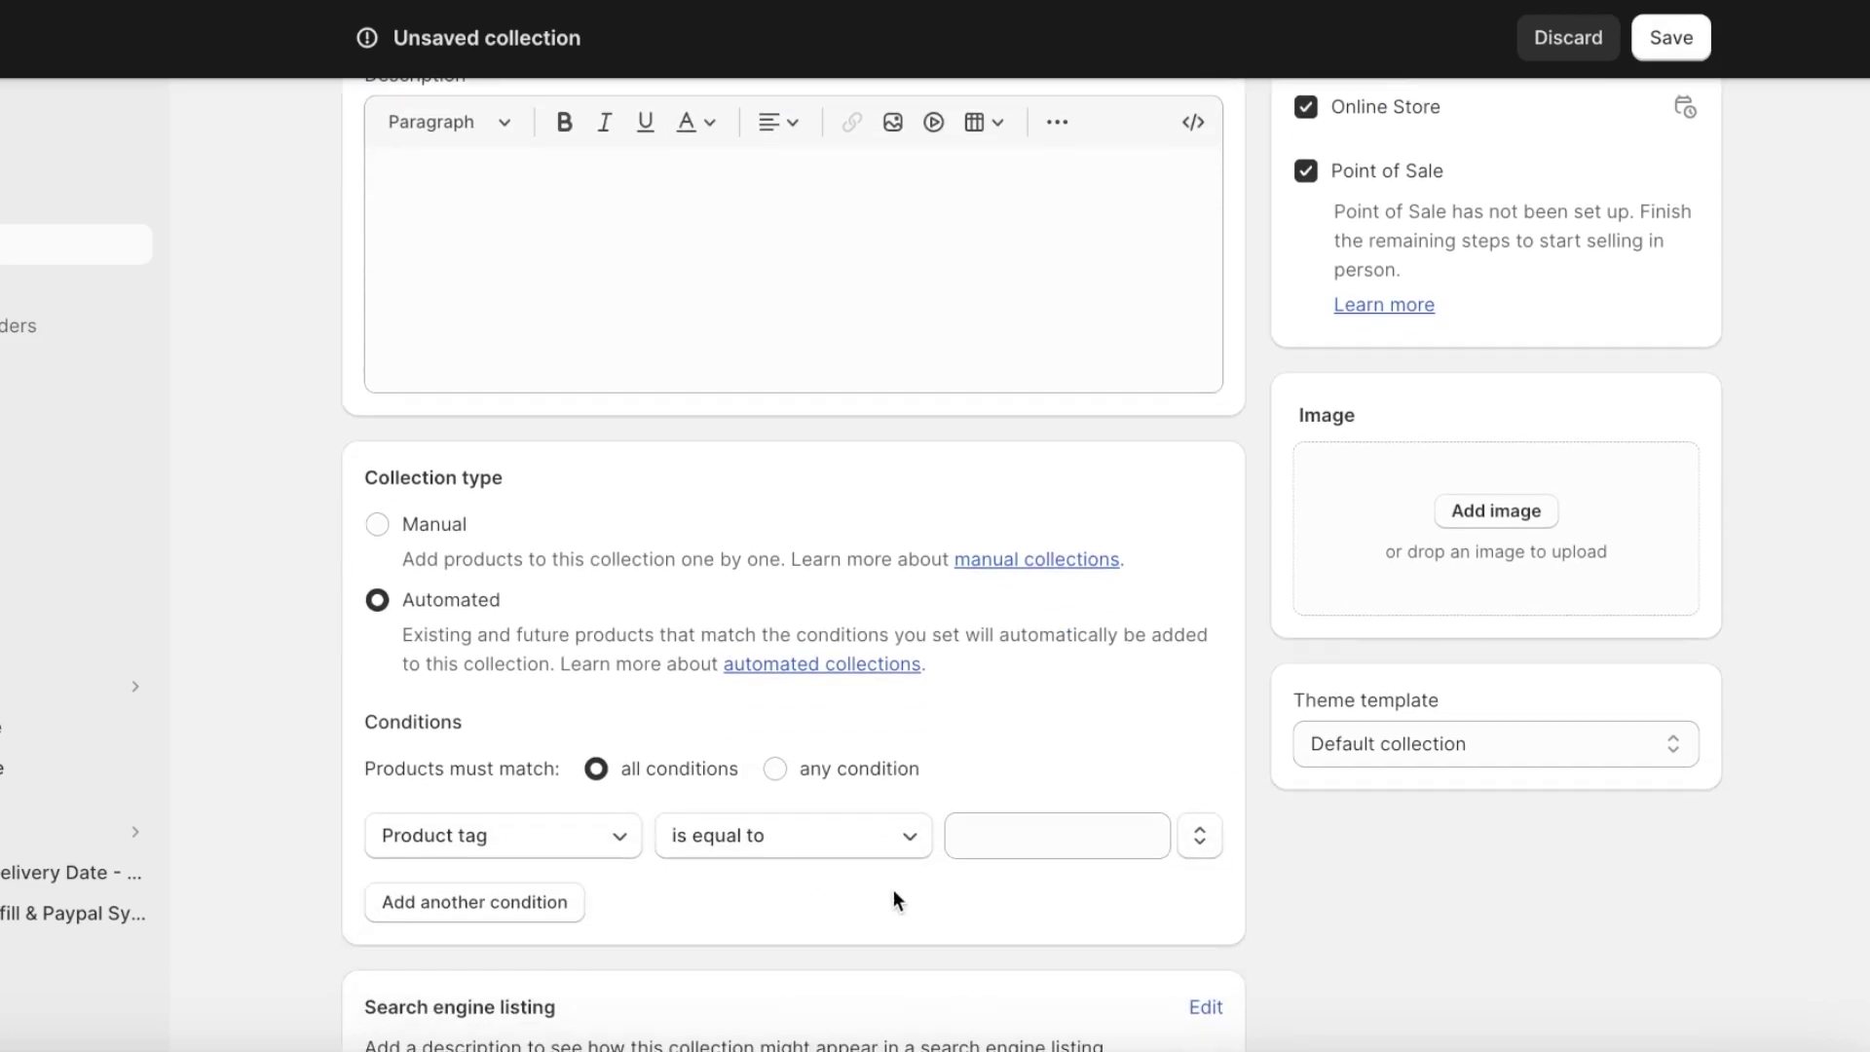
click(1061, 826)
text(Bottoms)
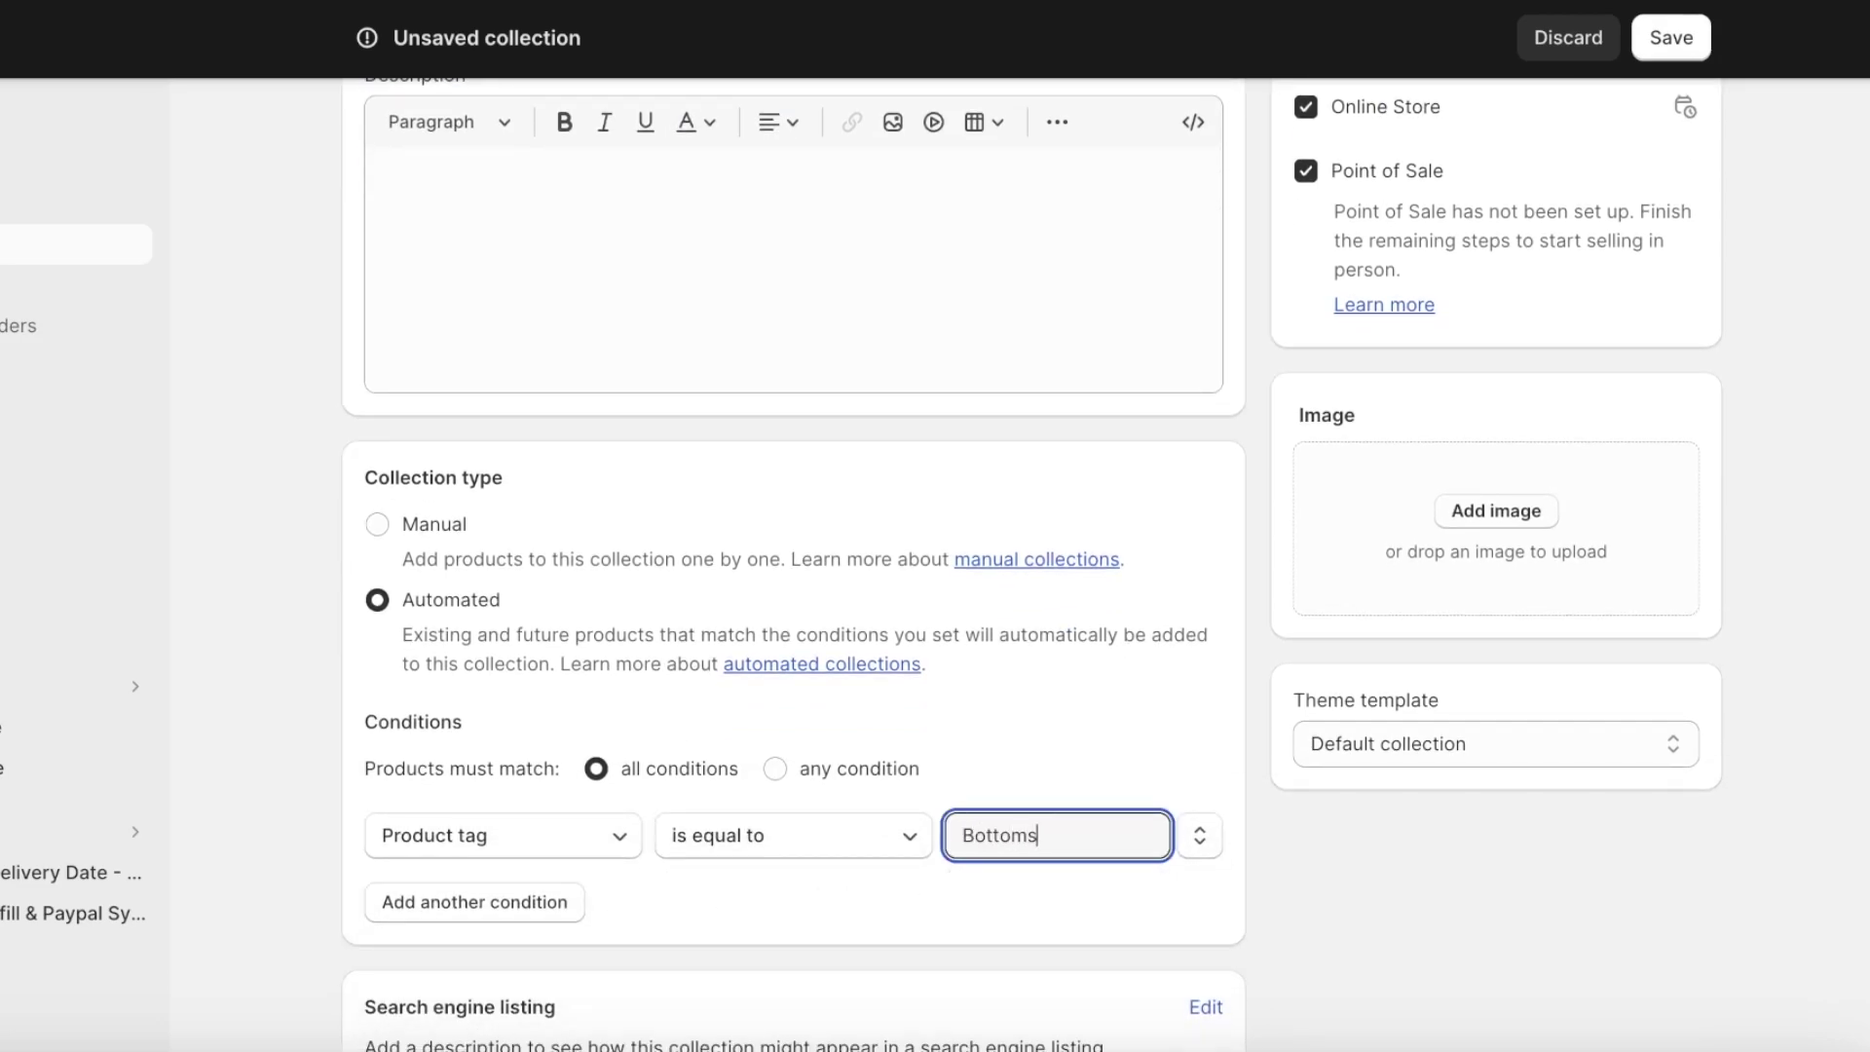
scroll(1244, 535, up, 3)
click(1655, 44)
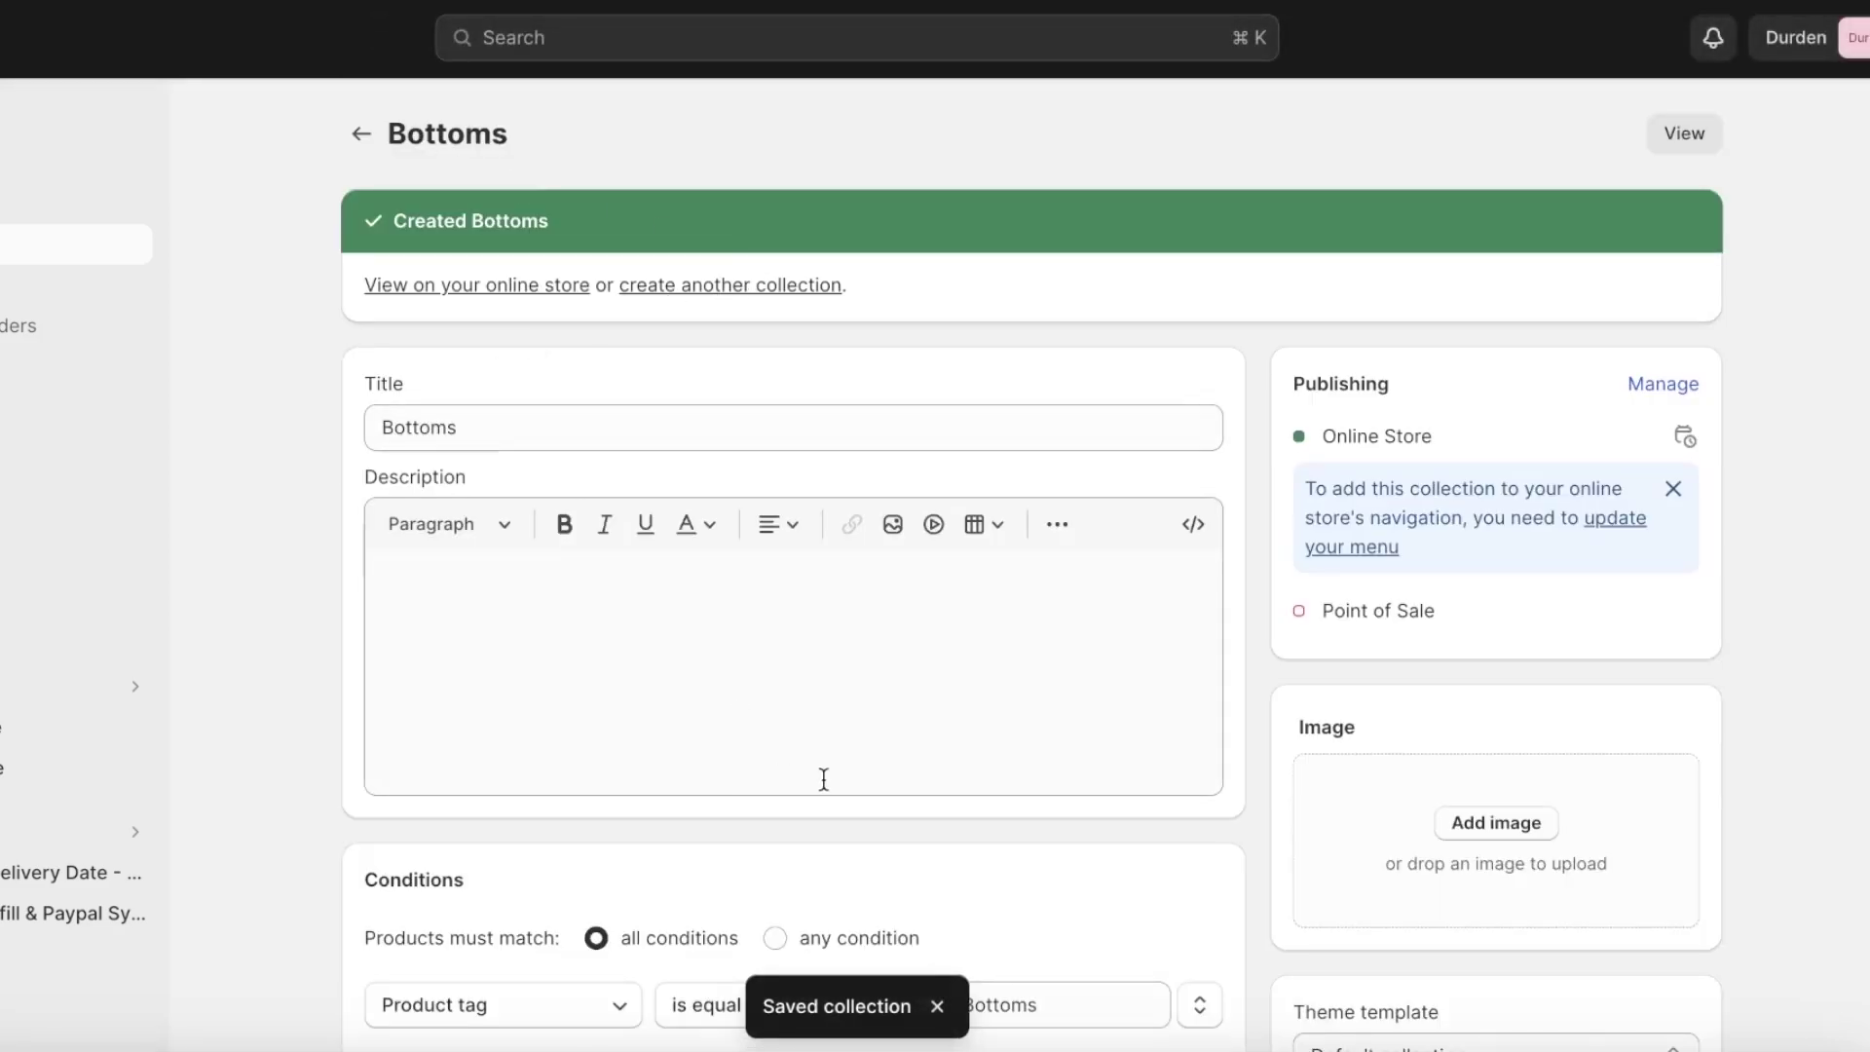
click(360, 133)
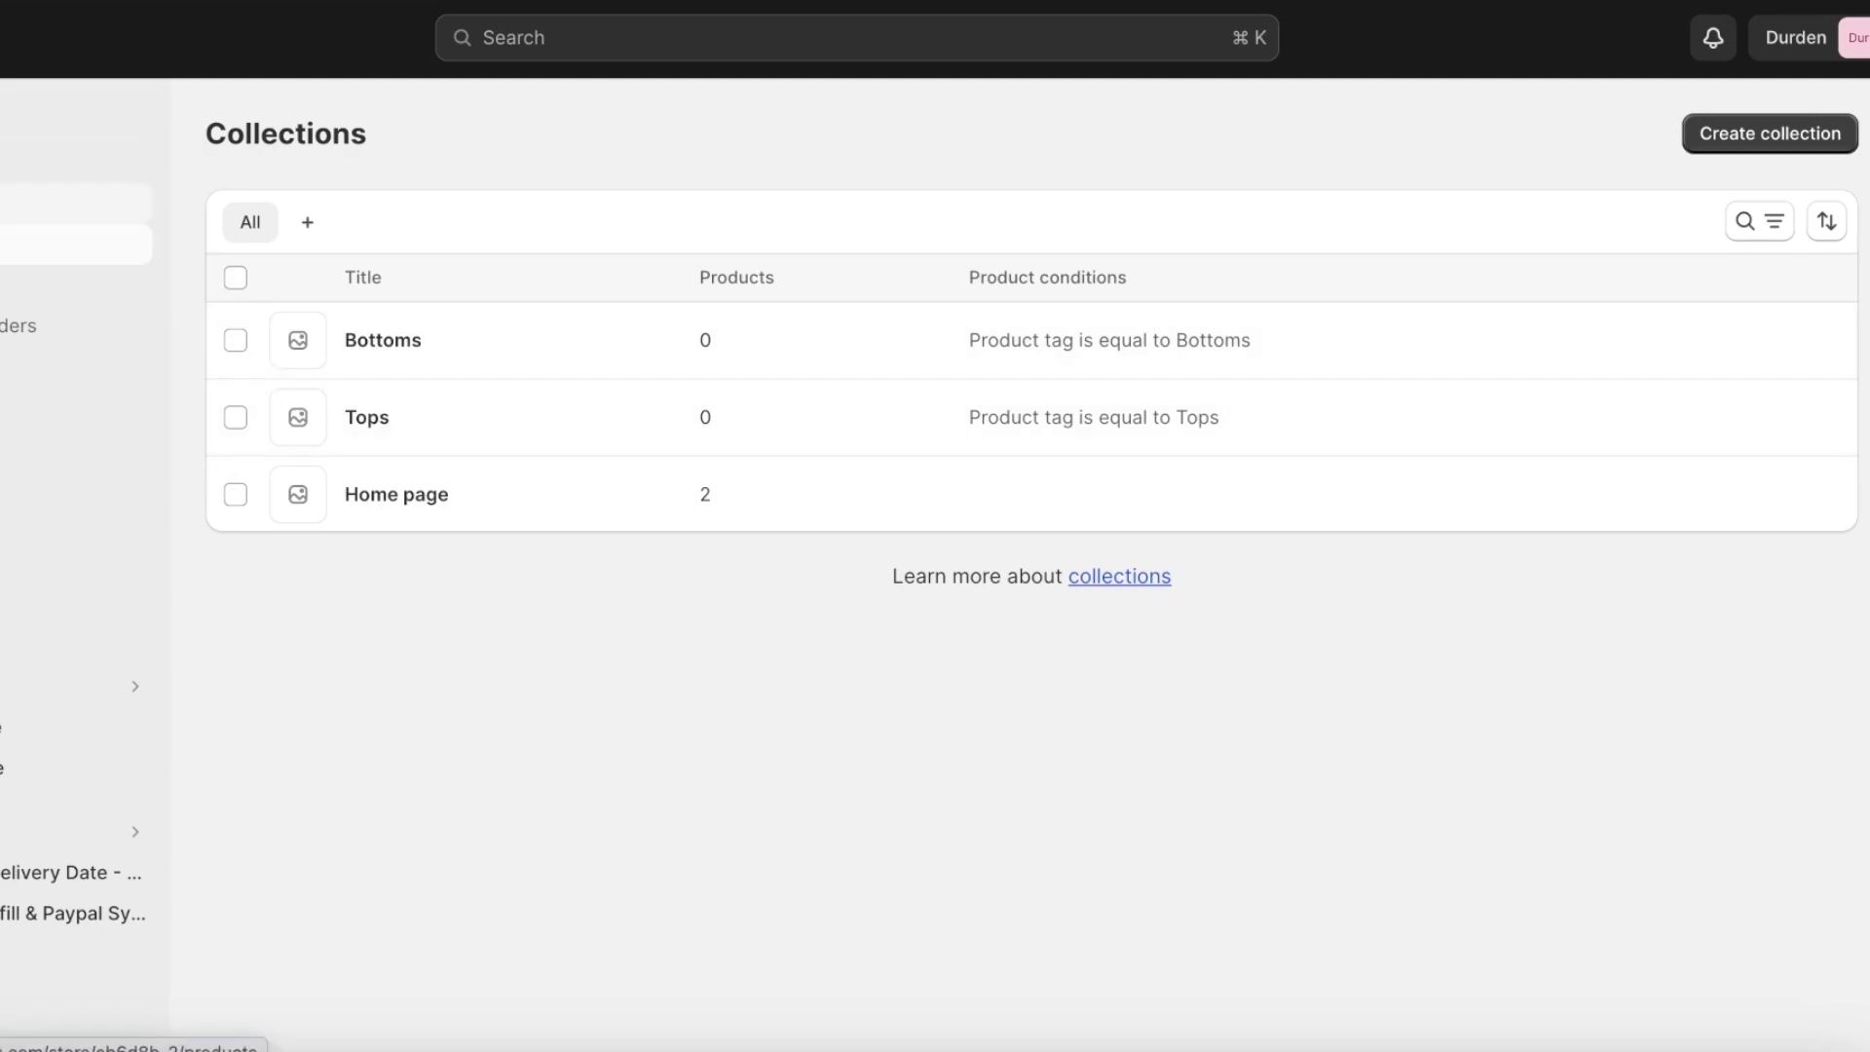
click(29, 203)
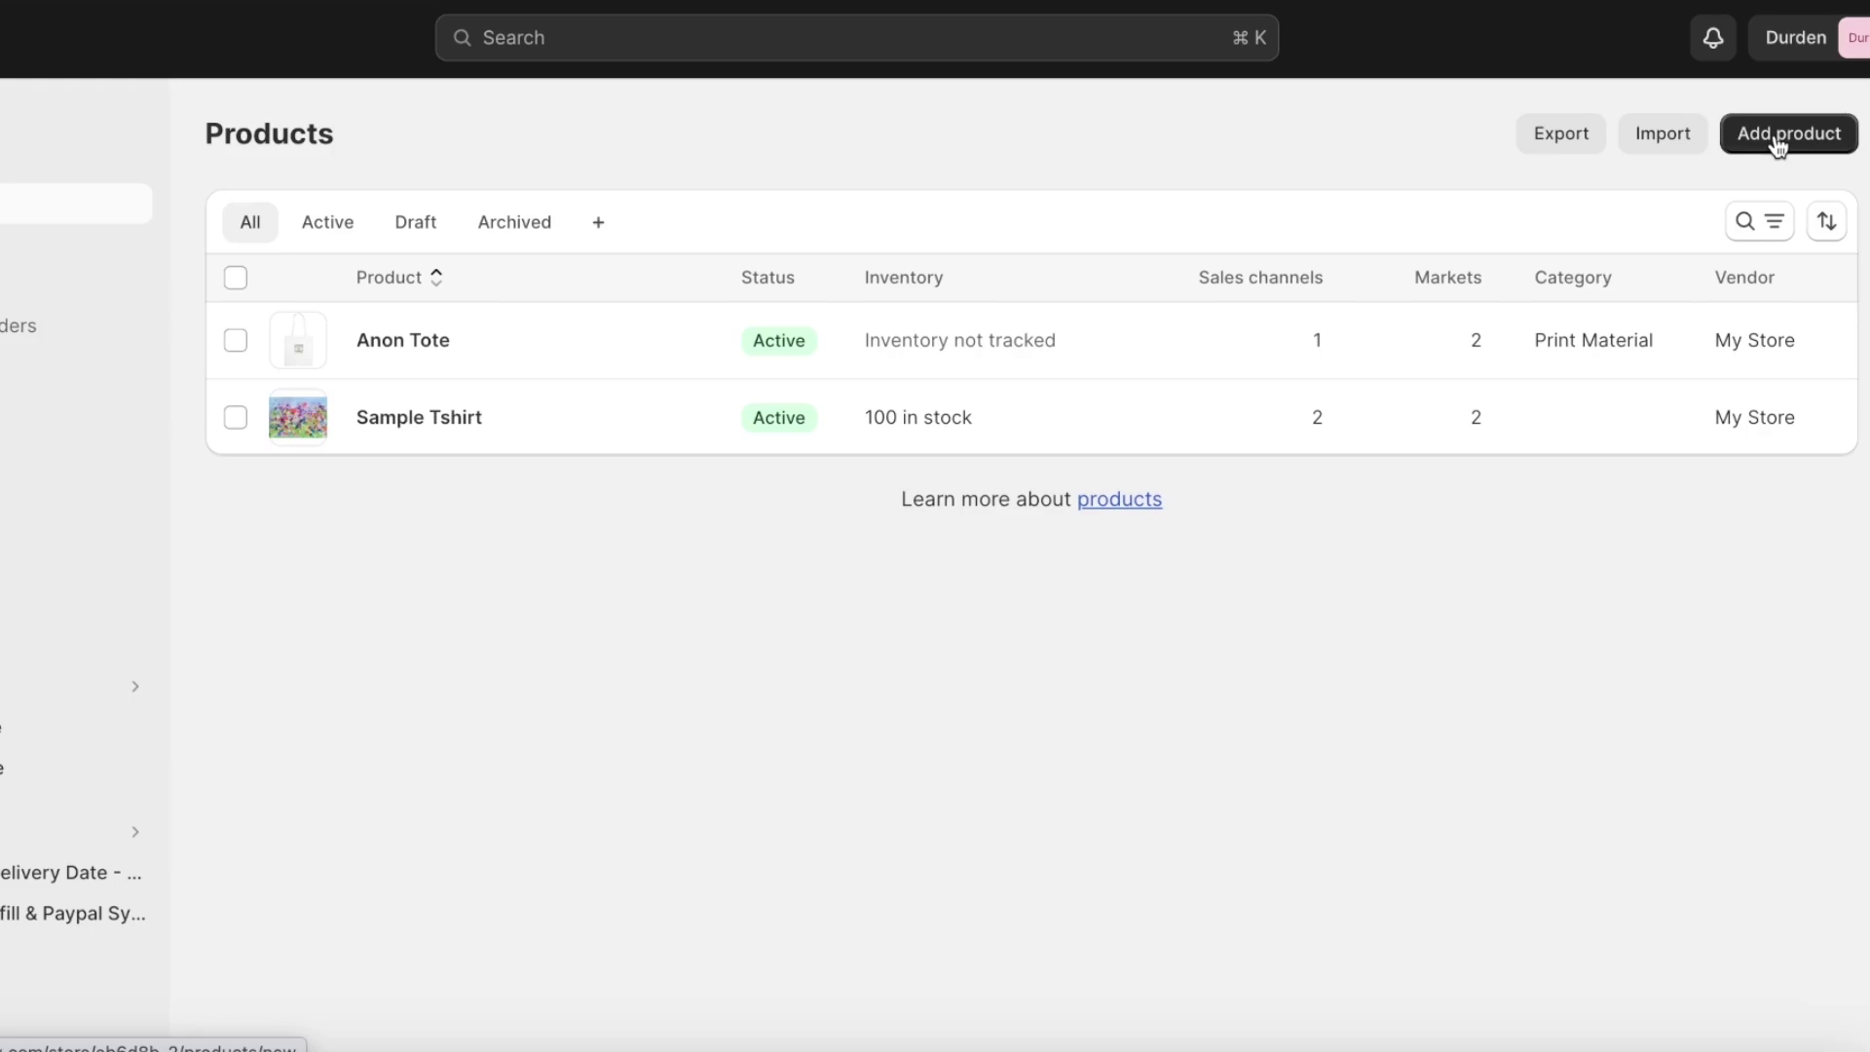
Start a new product titled 'Blue Skinny Jeans'.
click(1662, 141)
click(1281, 380)
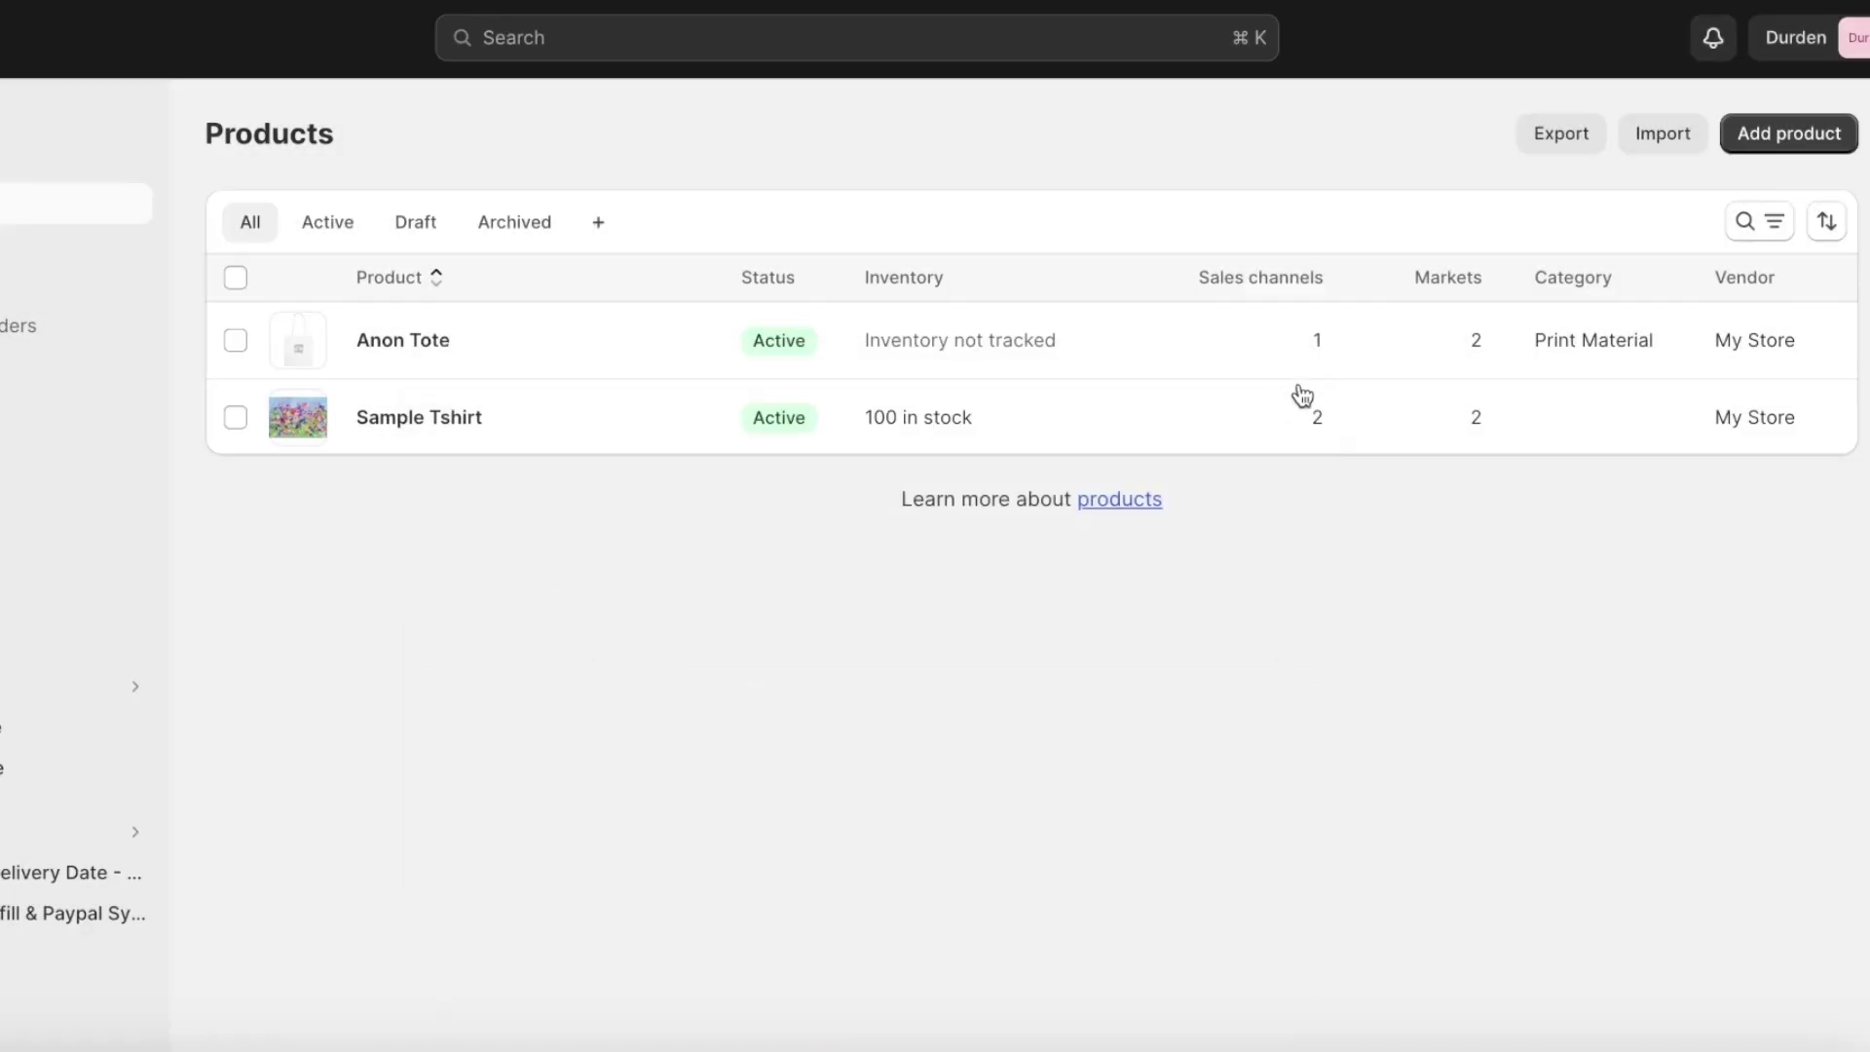
click(1790, 138)
click(663, 270)
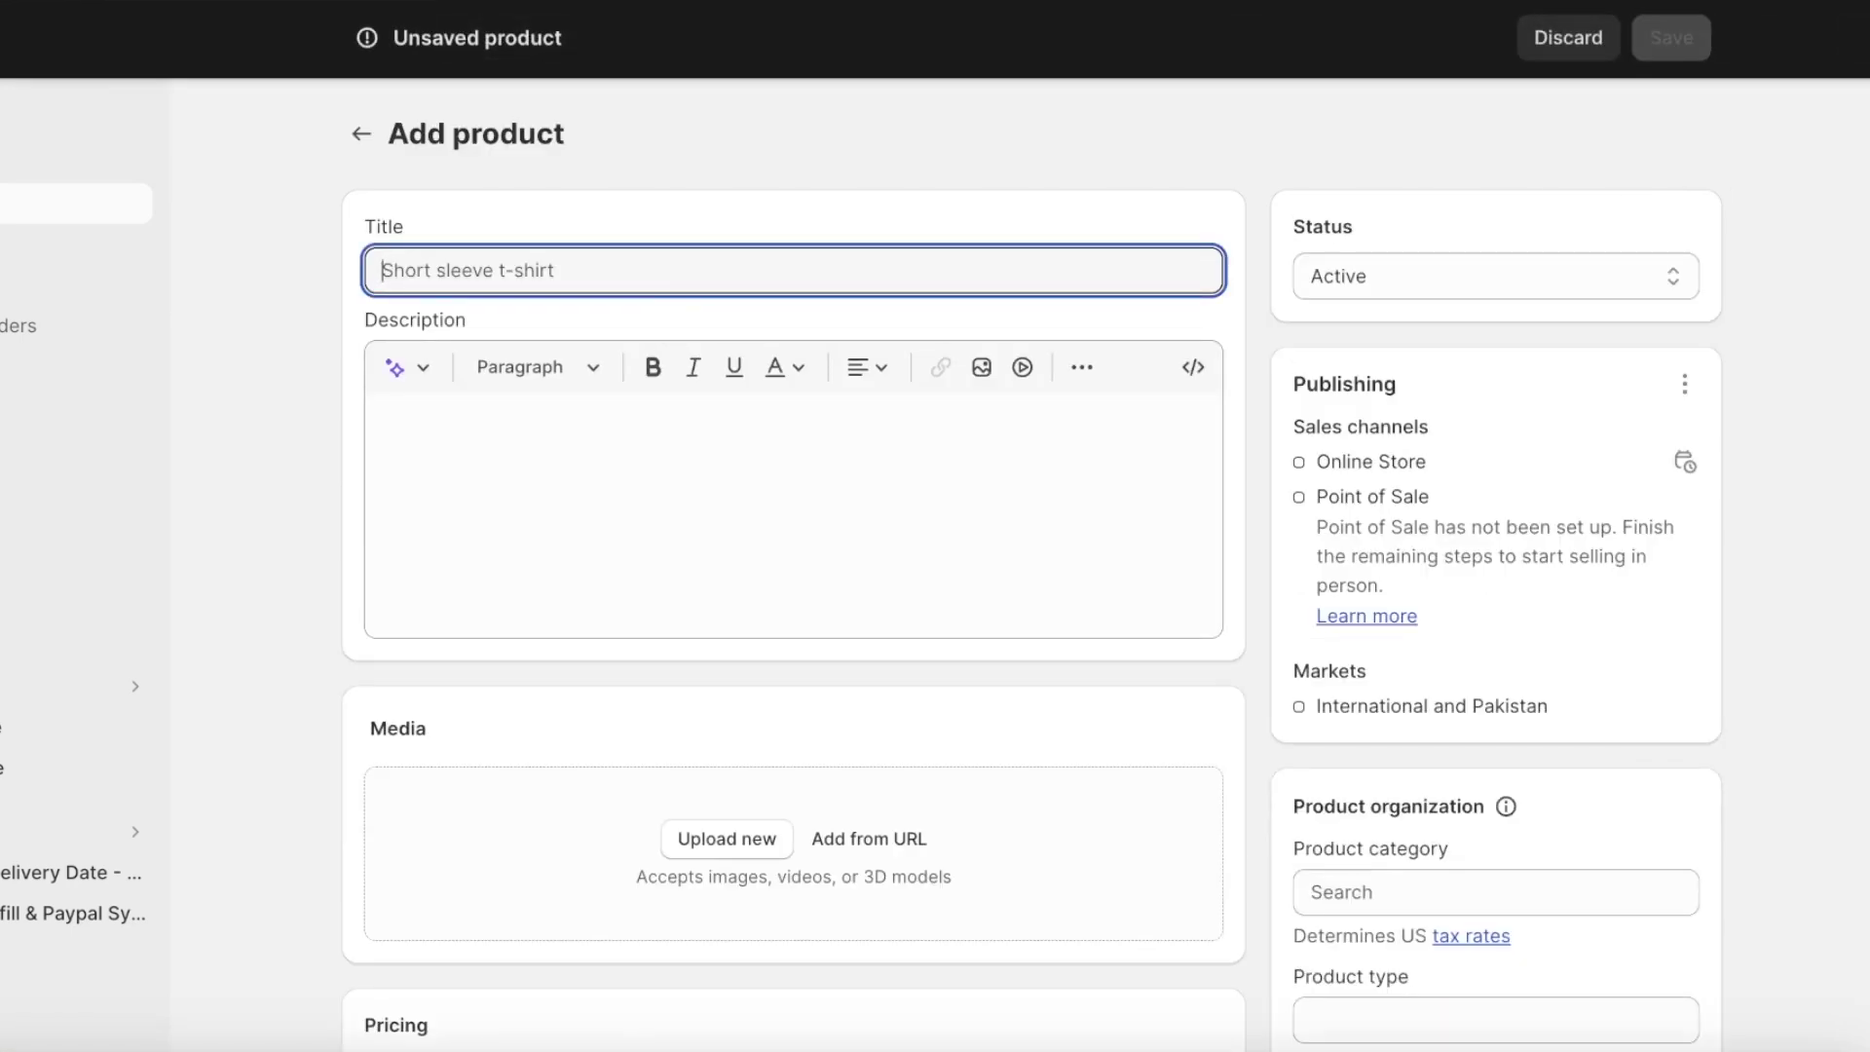
text(Blue Skin)
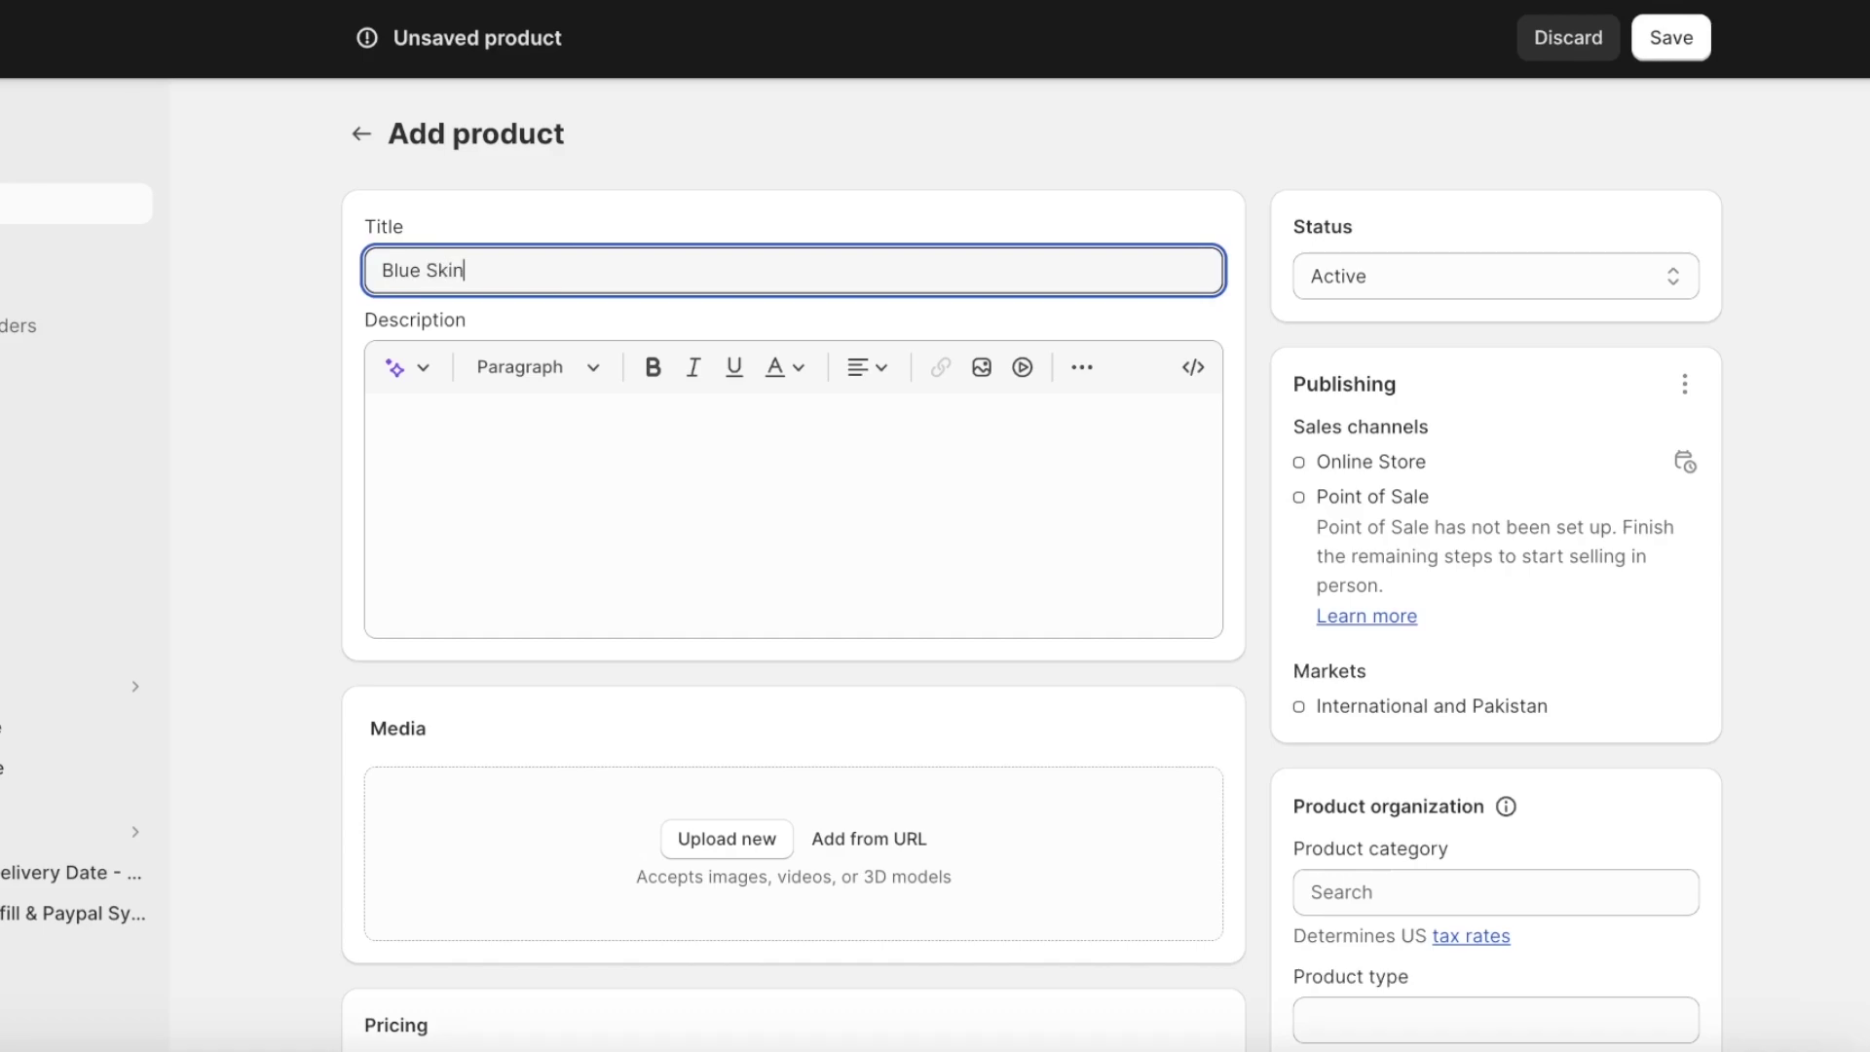
text(ny Jeans)
scroll(672, 551, down, 6)
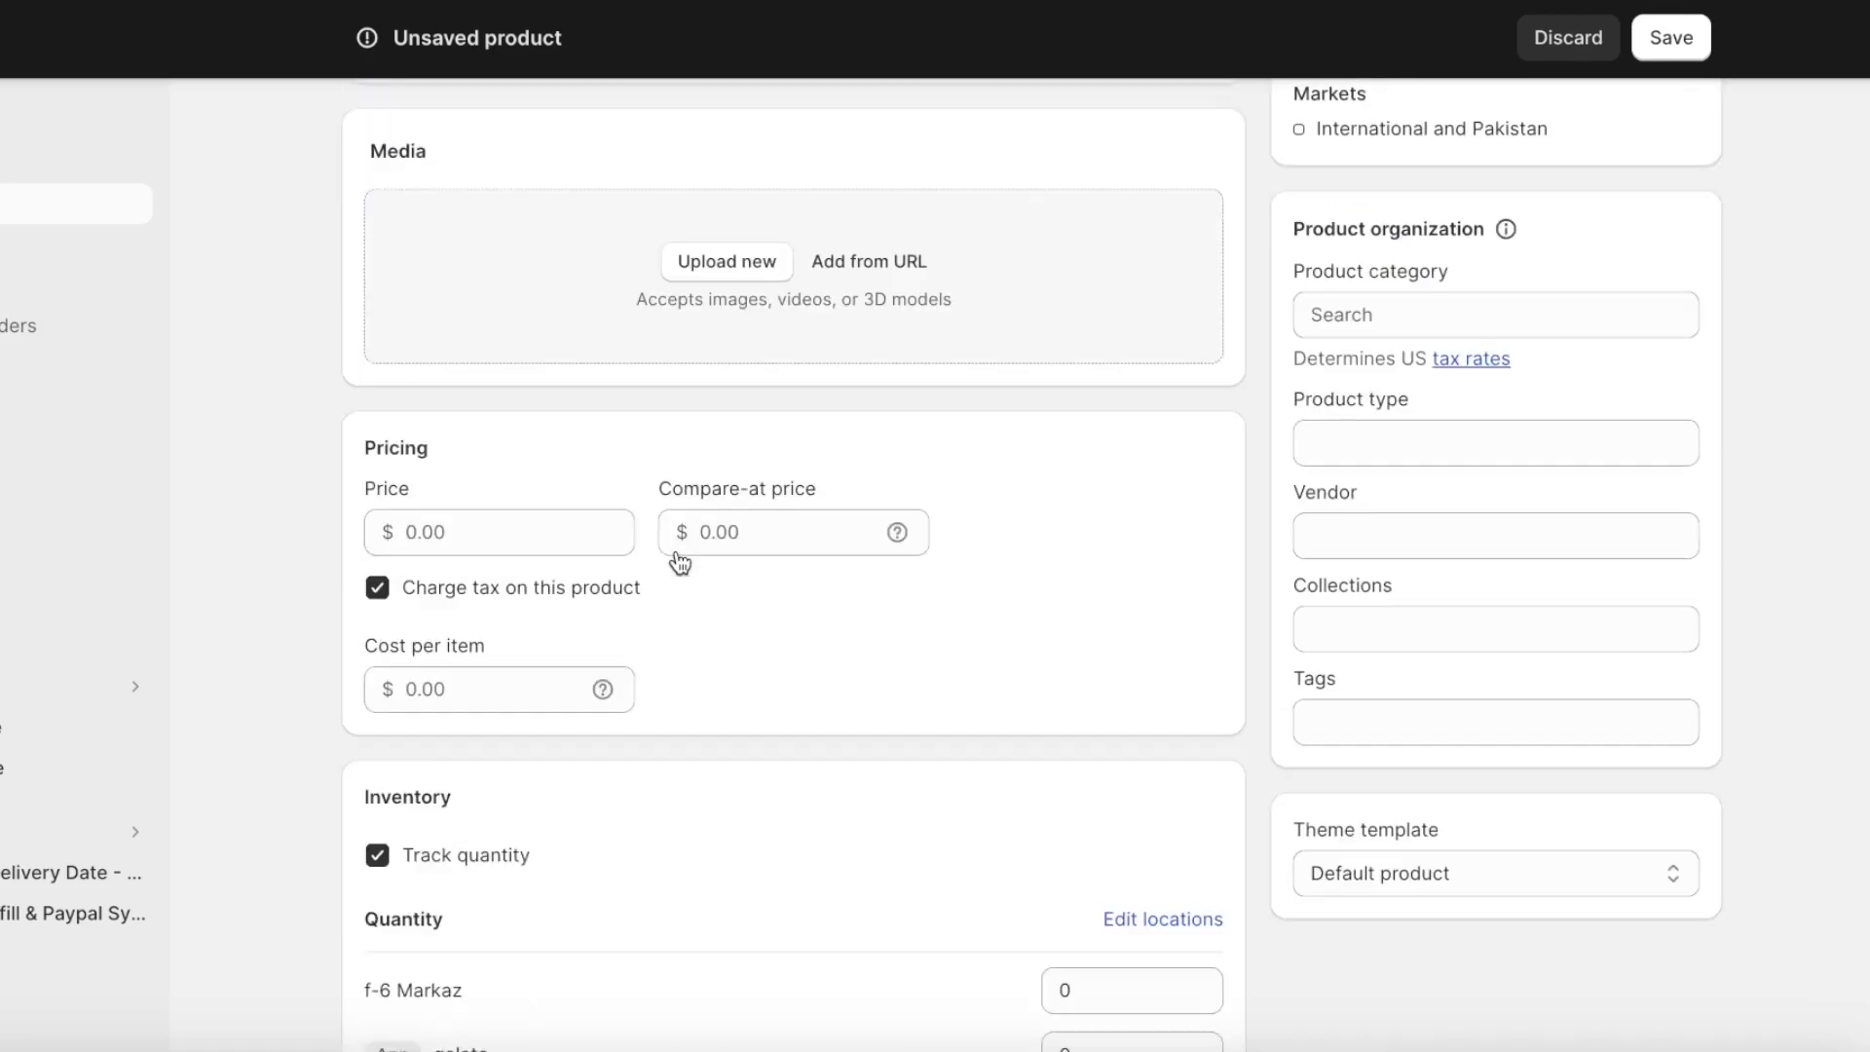
scroll(868, 400, up, 5)
scroll(918, 418, down, 7)
Set the product price to 30.00.
click(522, 290)
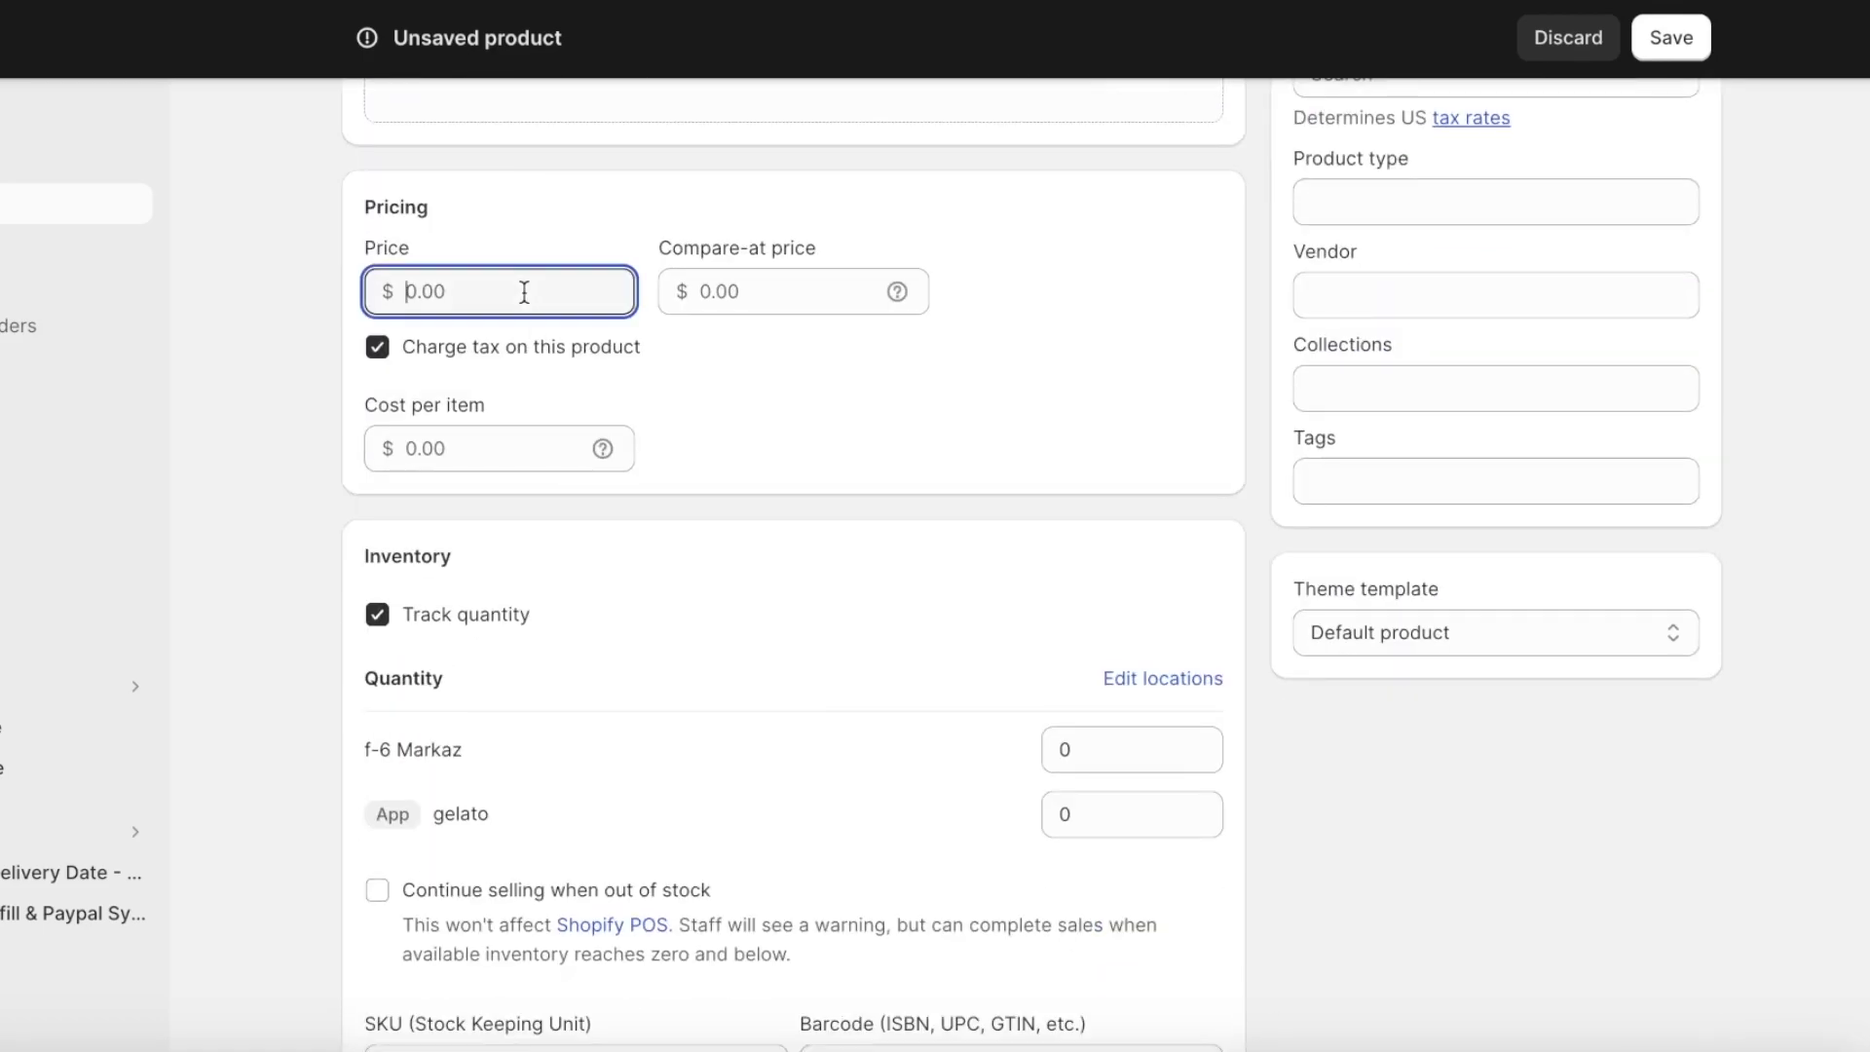
text(244)
click(826, 405)
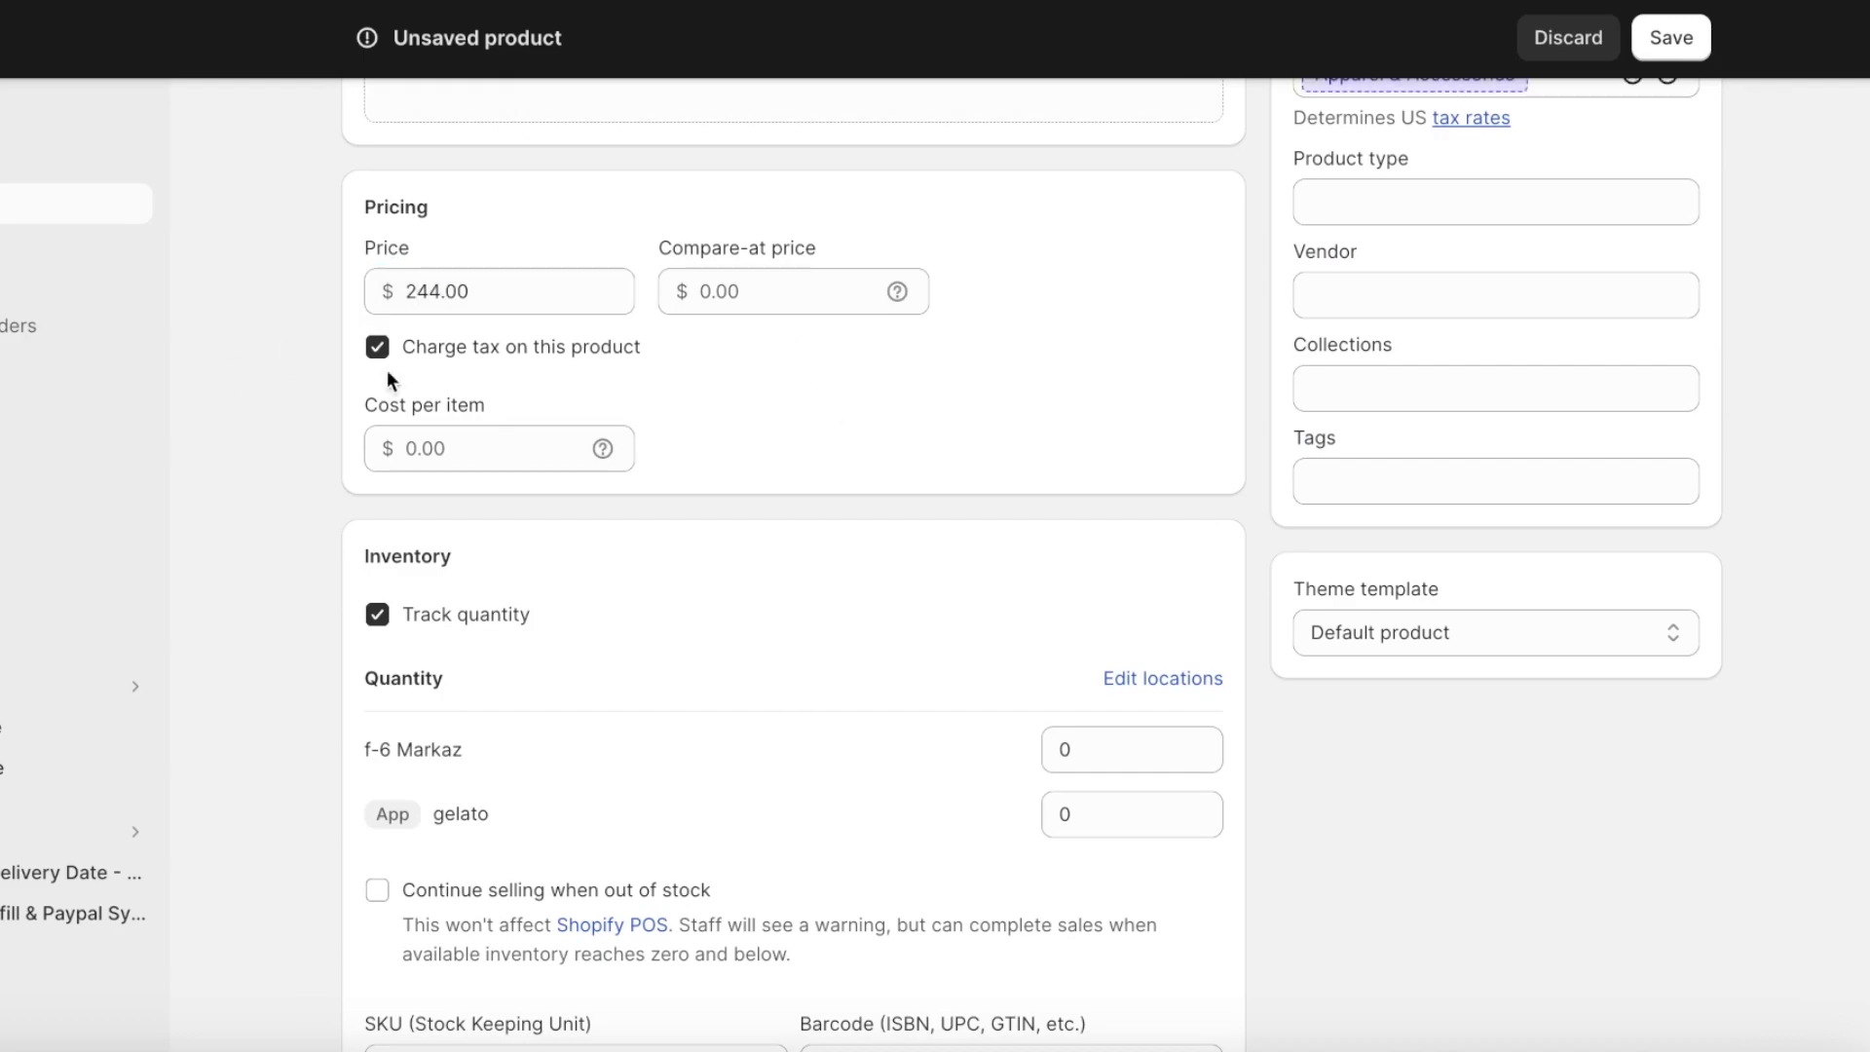
scroll(388, 371, down, 1)
double_click(471, 226)
text(30)
double_click(425, 390)
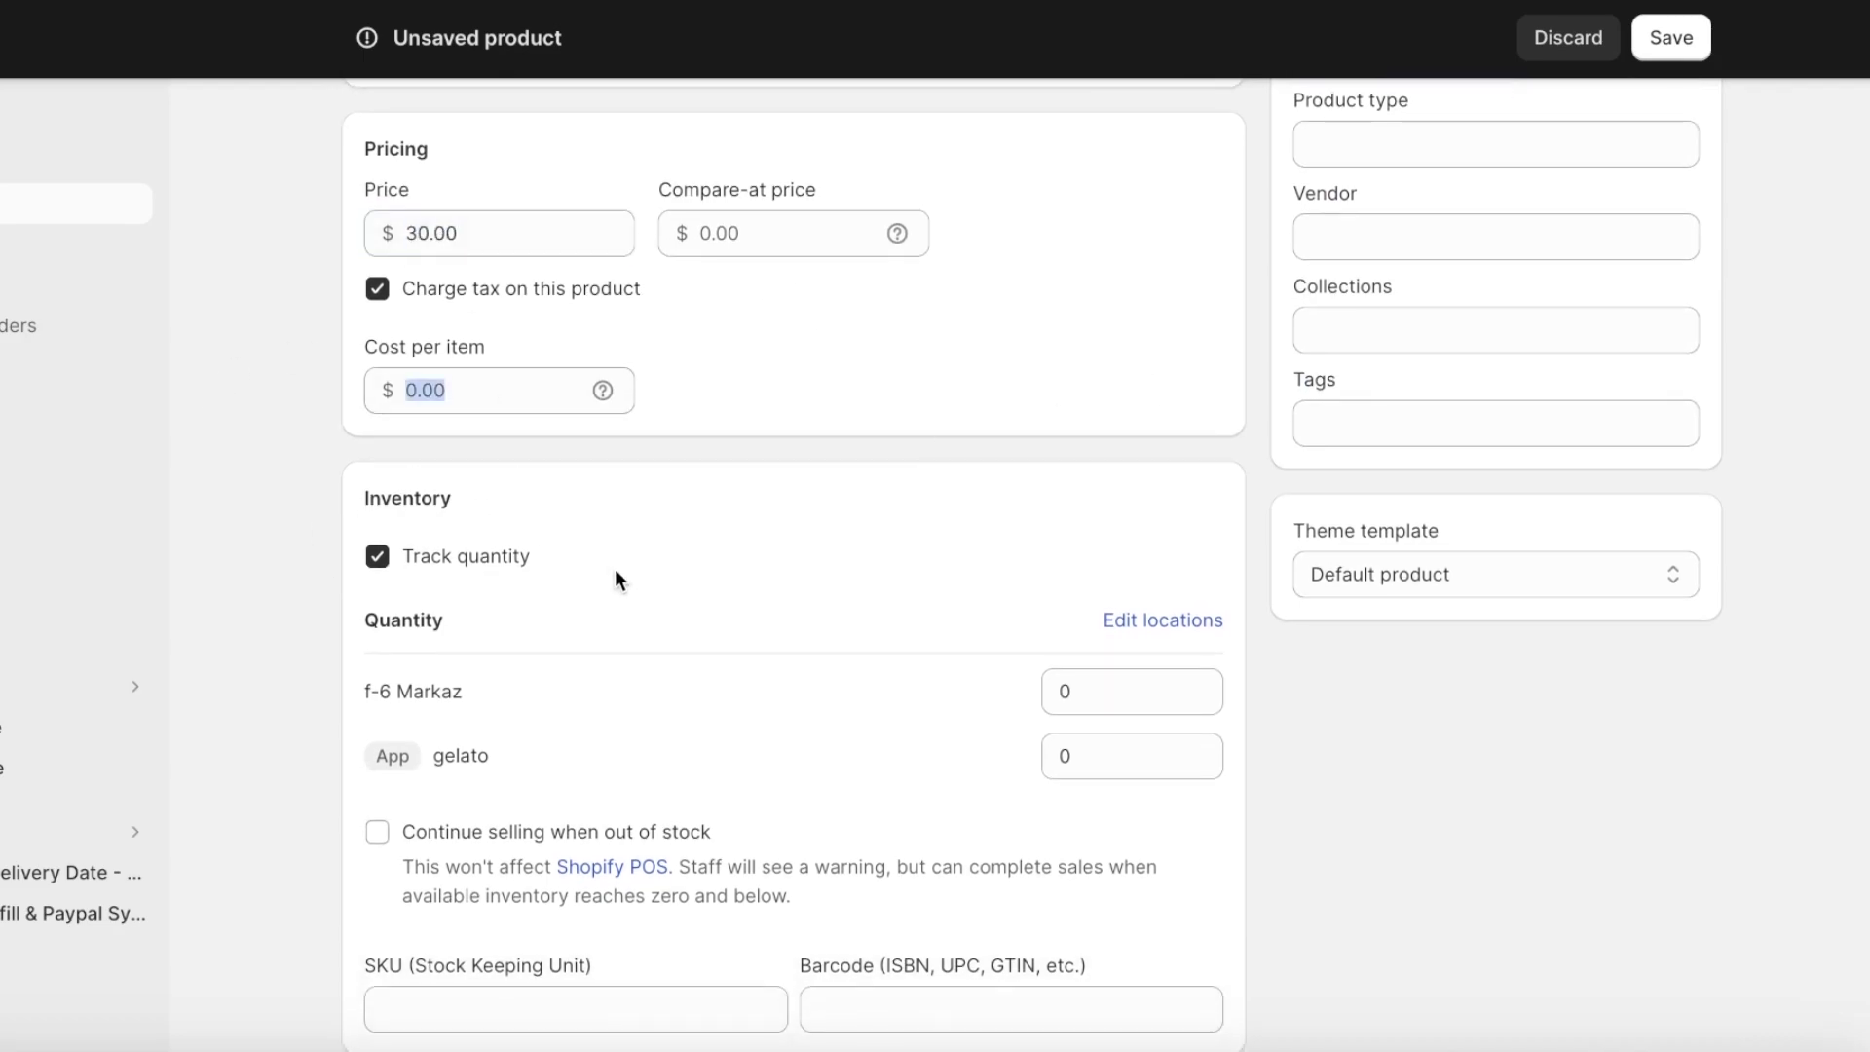
Enter a stock quantity of 23 at the f-6 Markaz and gelato locations.
click(1122, 699)
text(23)
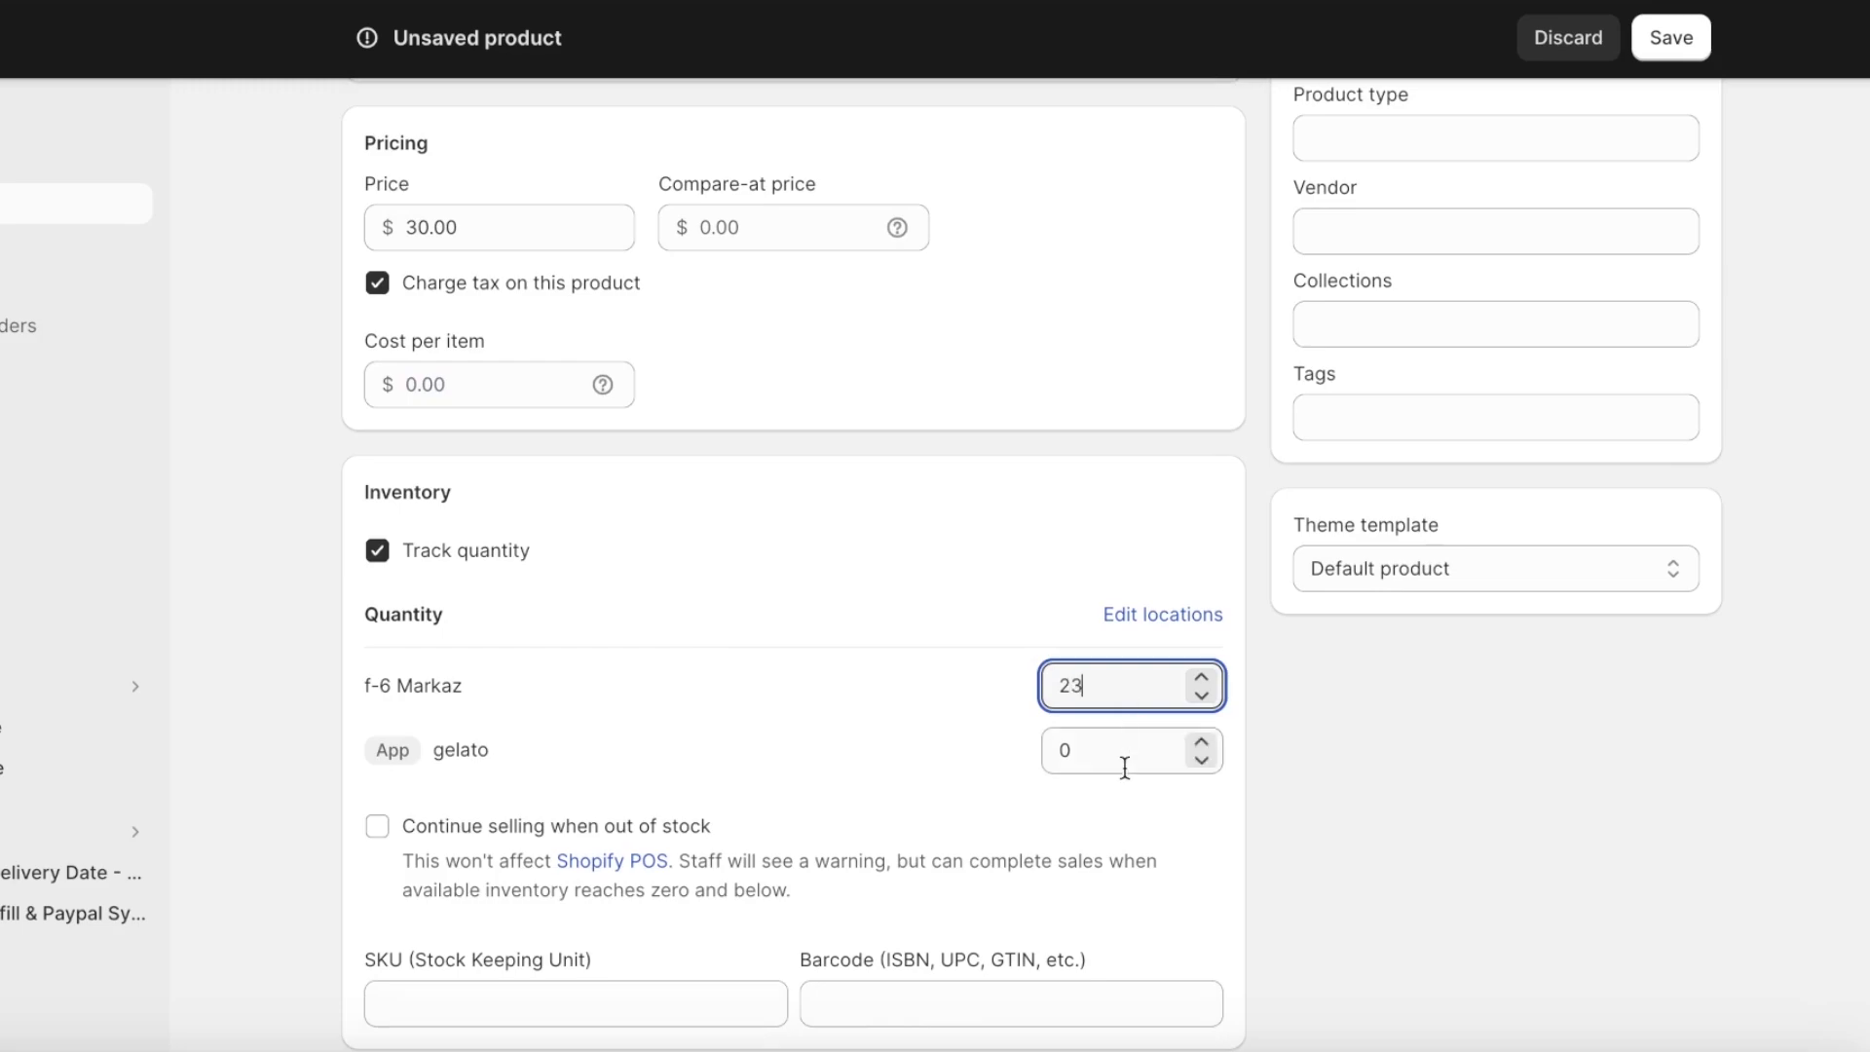
click(1125, 768)
text(23)
click(927, 674)
scroll(927, 674, down, 3)
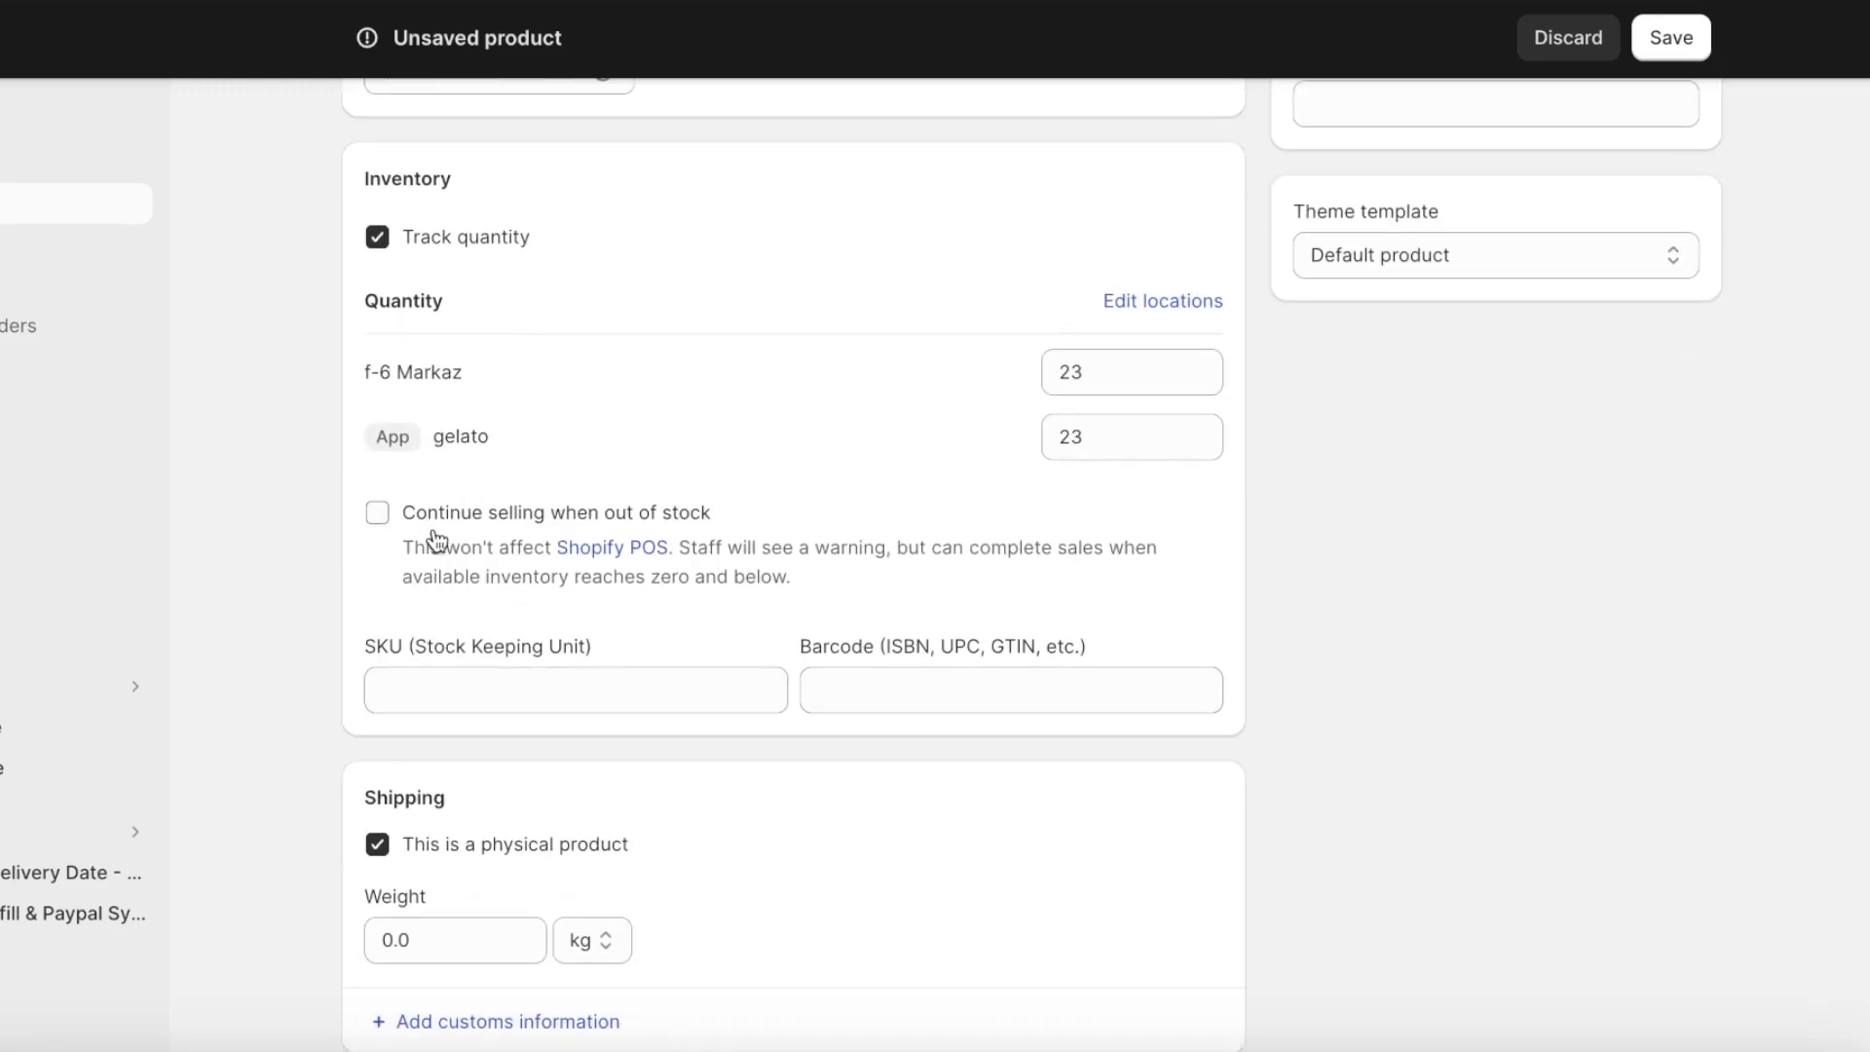
scroll(435, 539, down, 4)
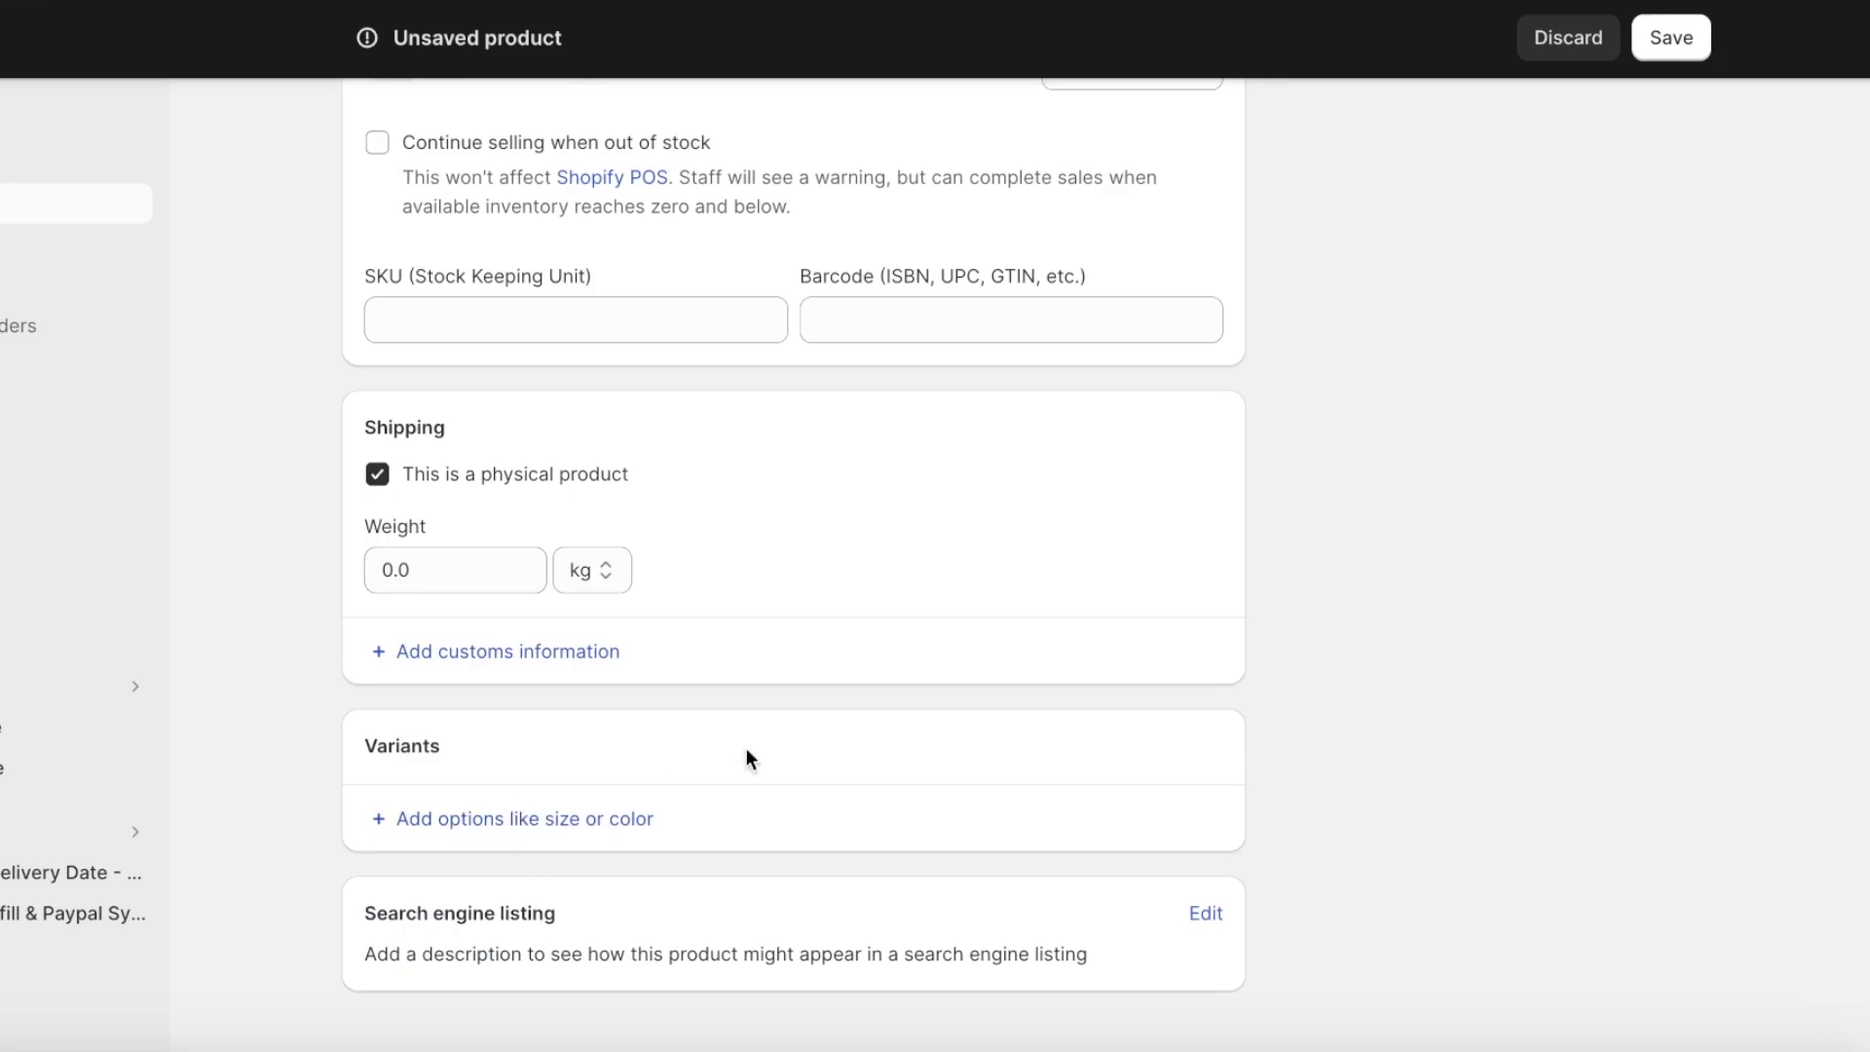
scroll(747, 756, down, 1)
Add a product option named Size.
click(639, 758)
scroll(1355, 653, down, 2)
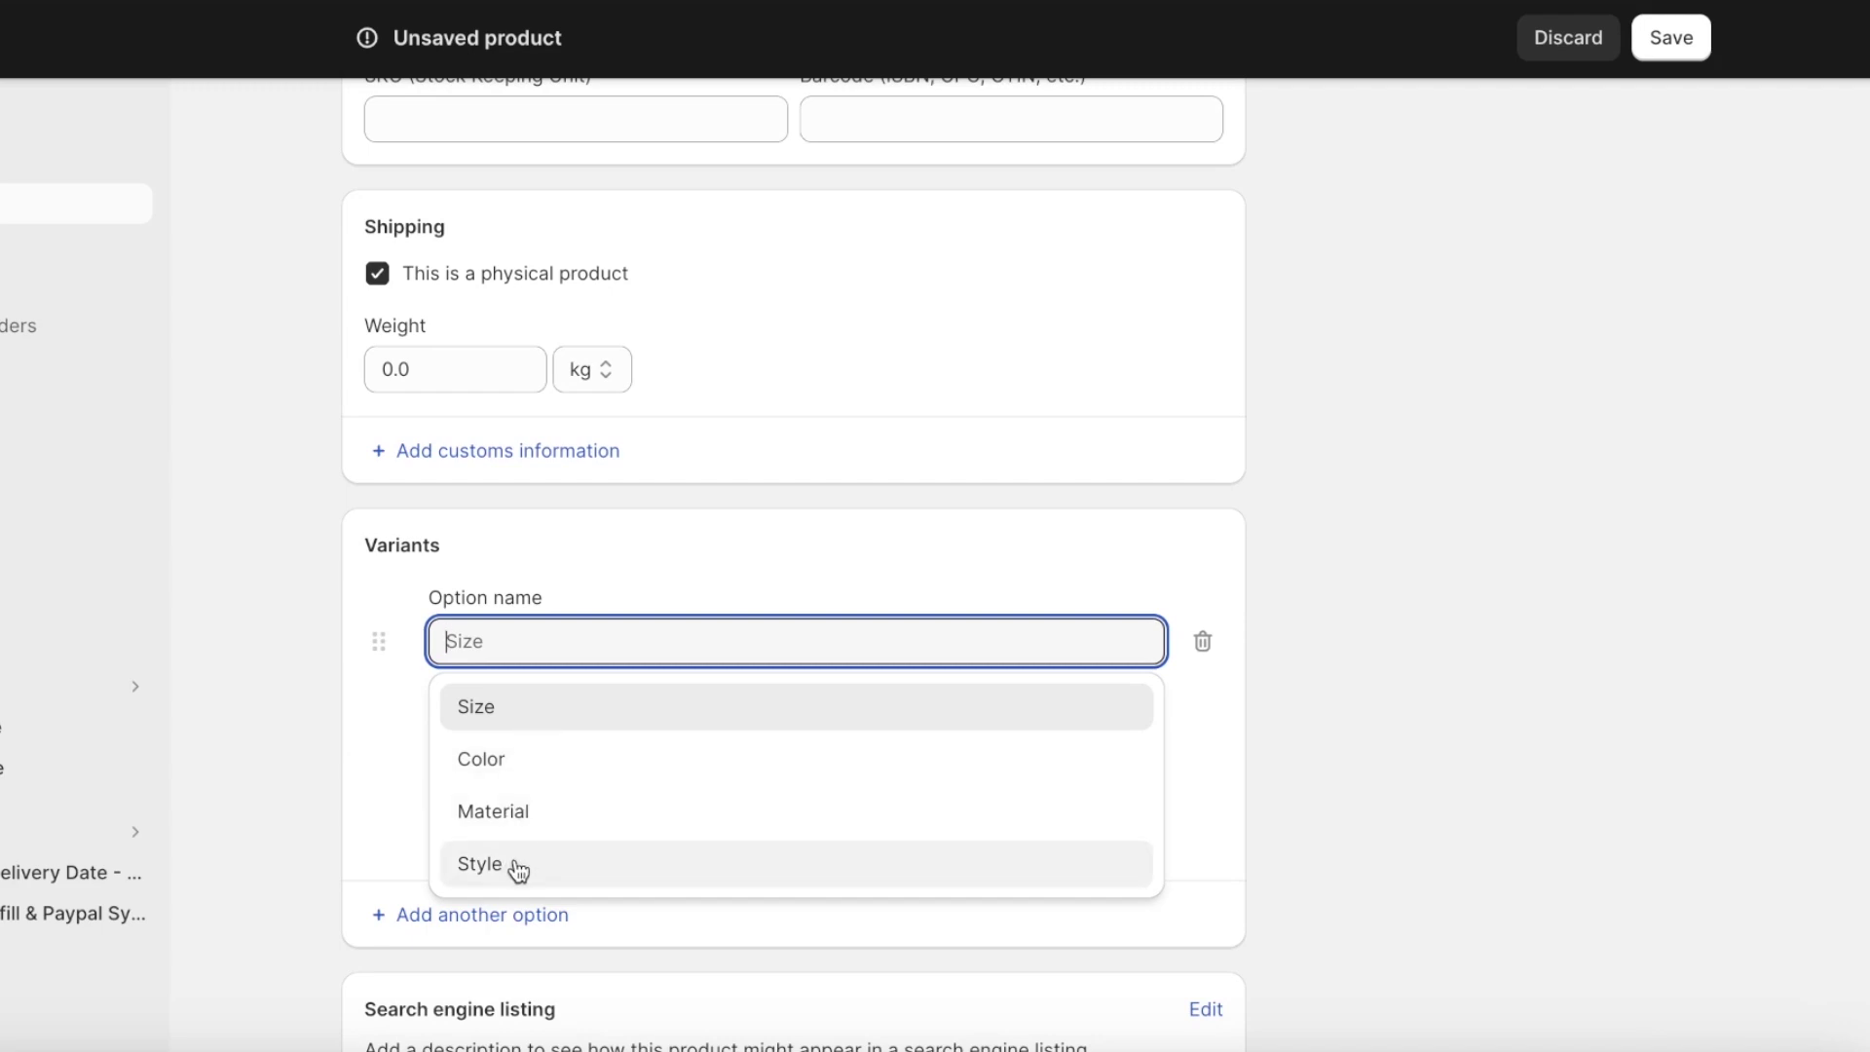
click(599, 719)
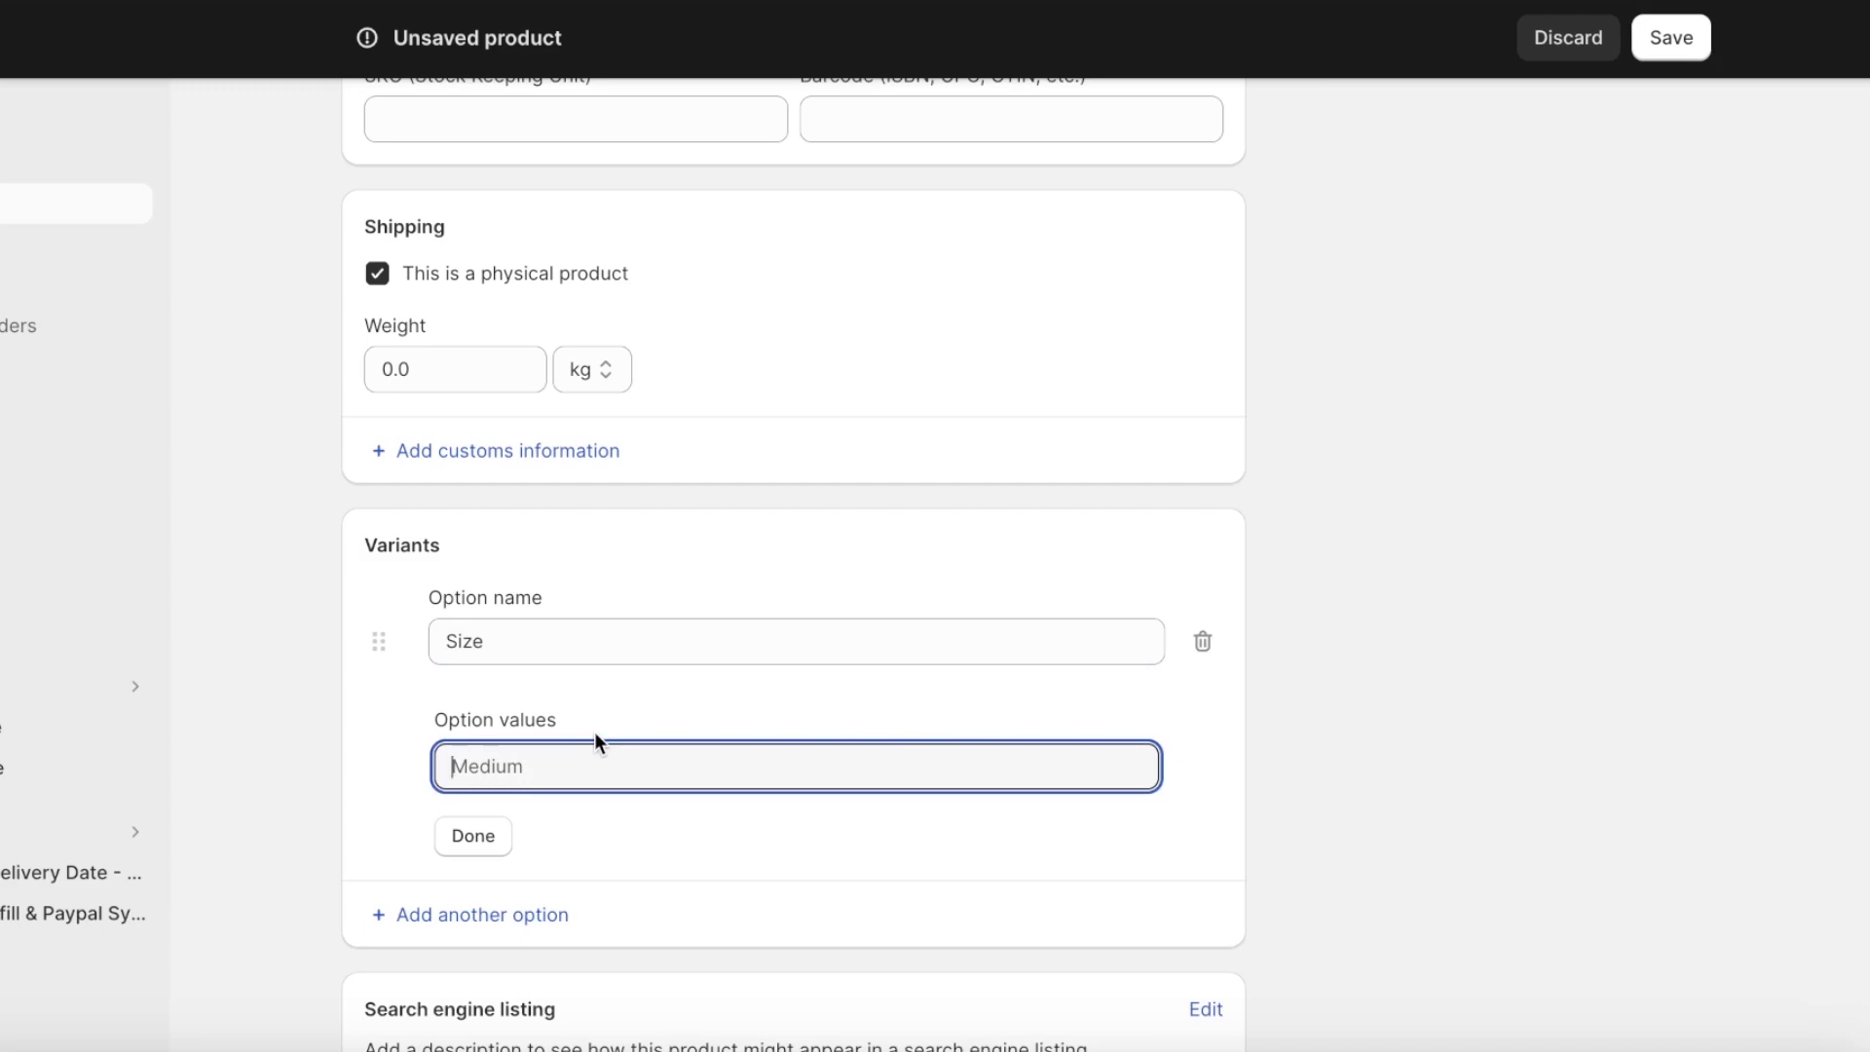
text(3)
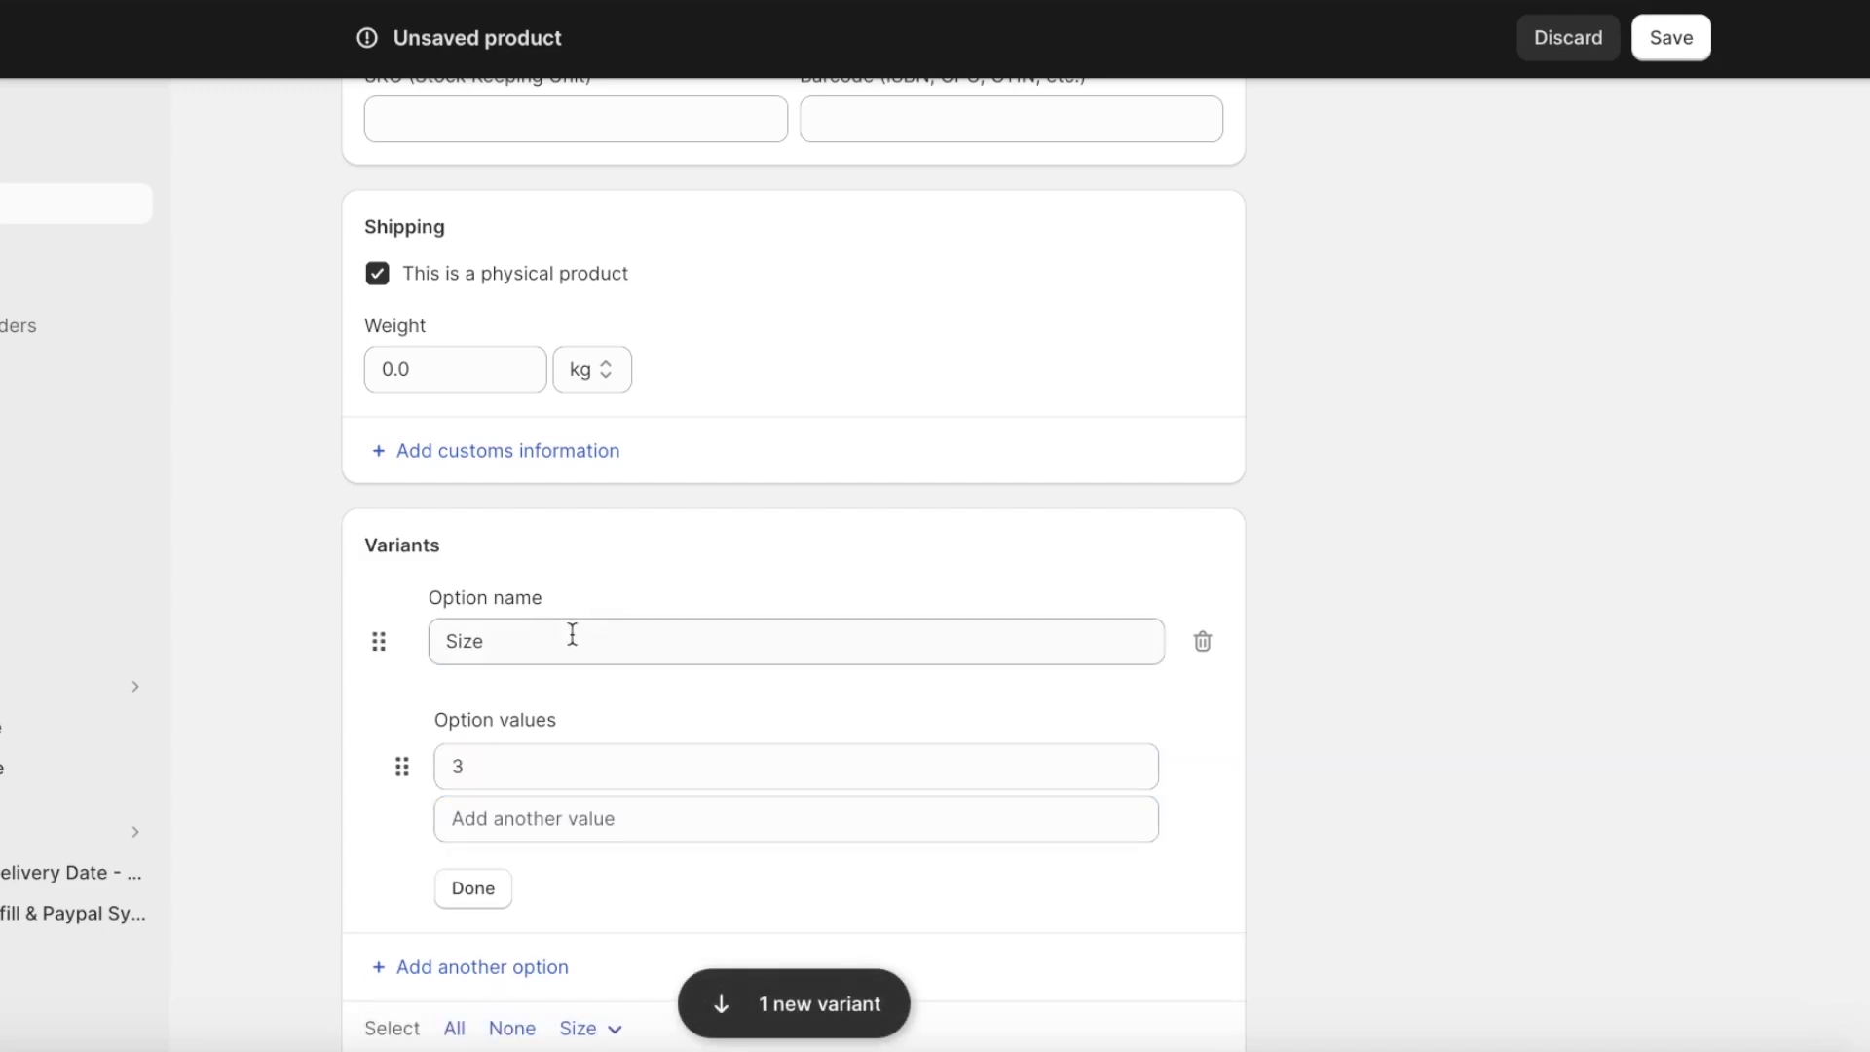
click(572, 635)
text(Waist)
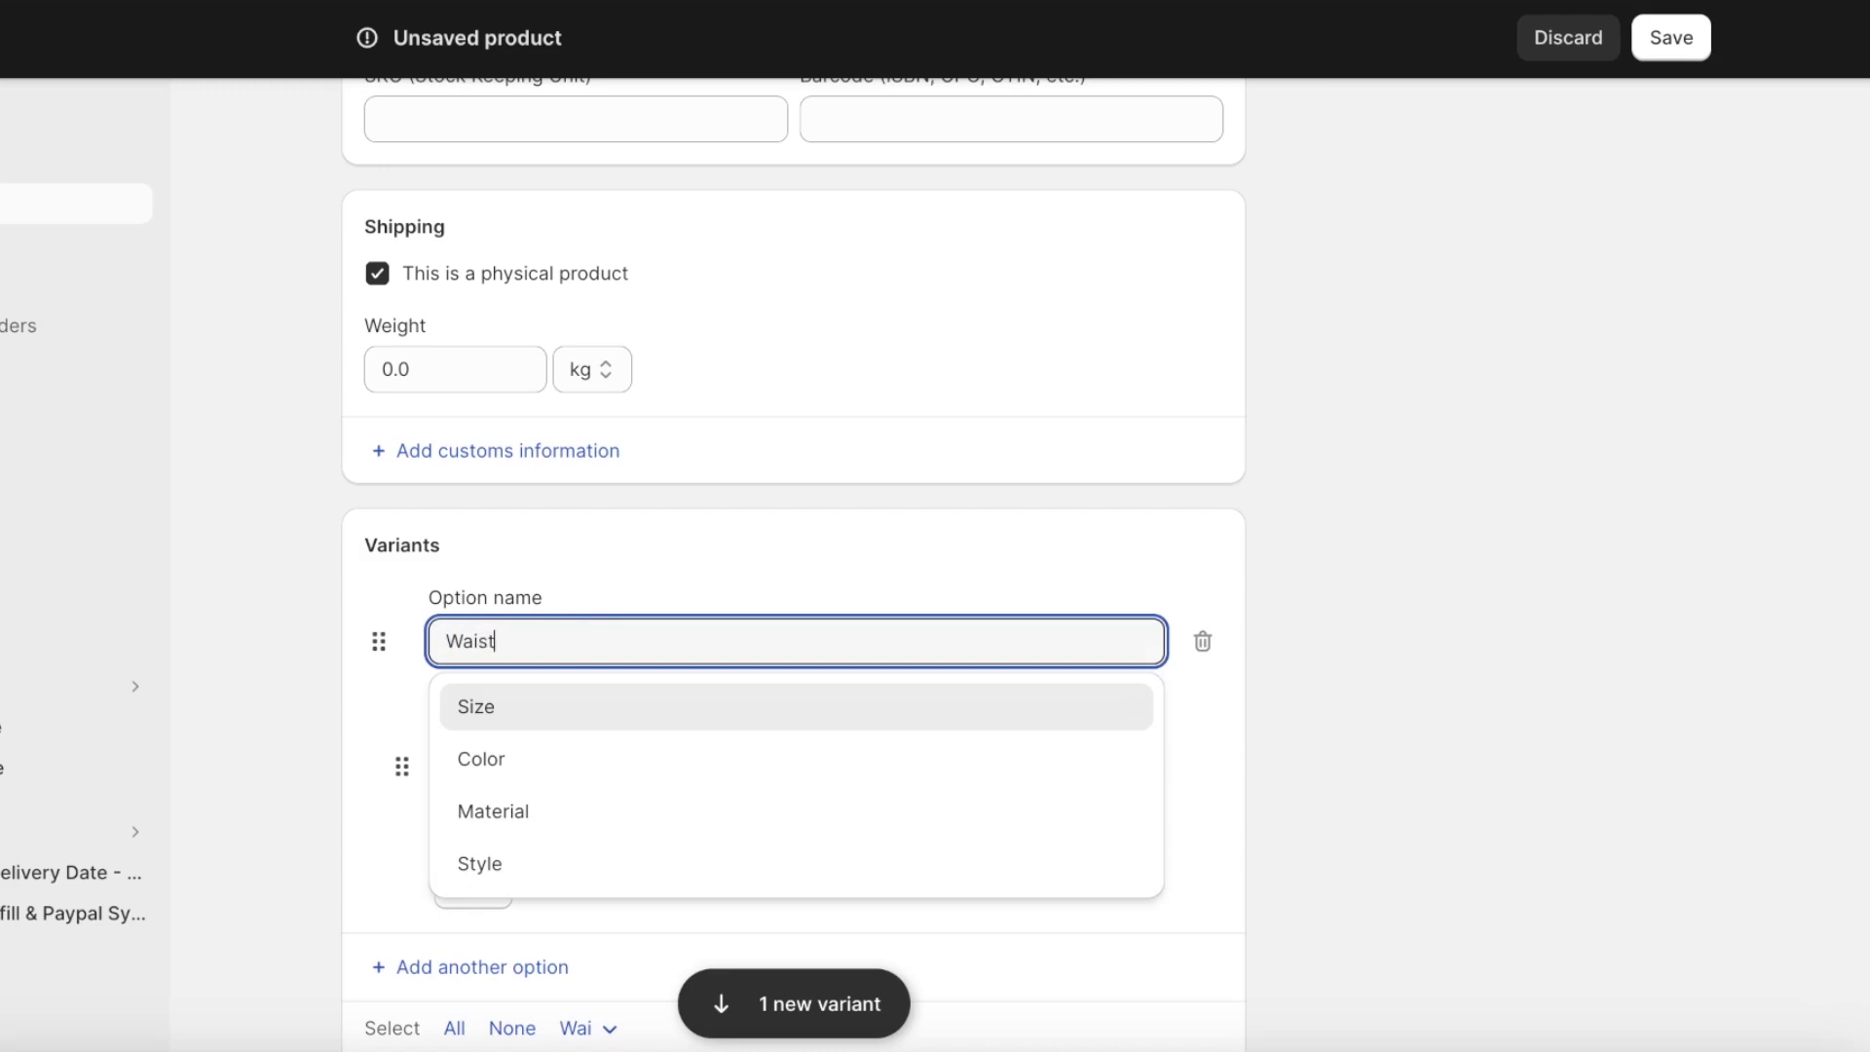
key(Return)
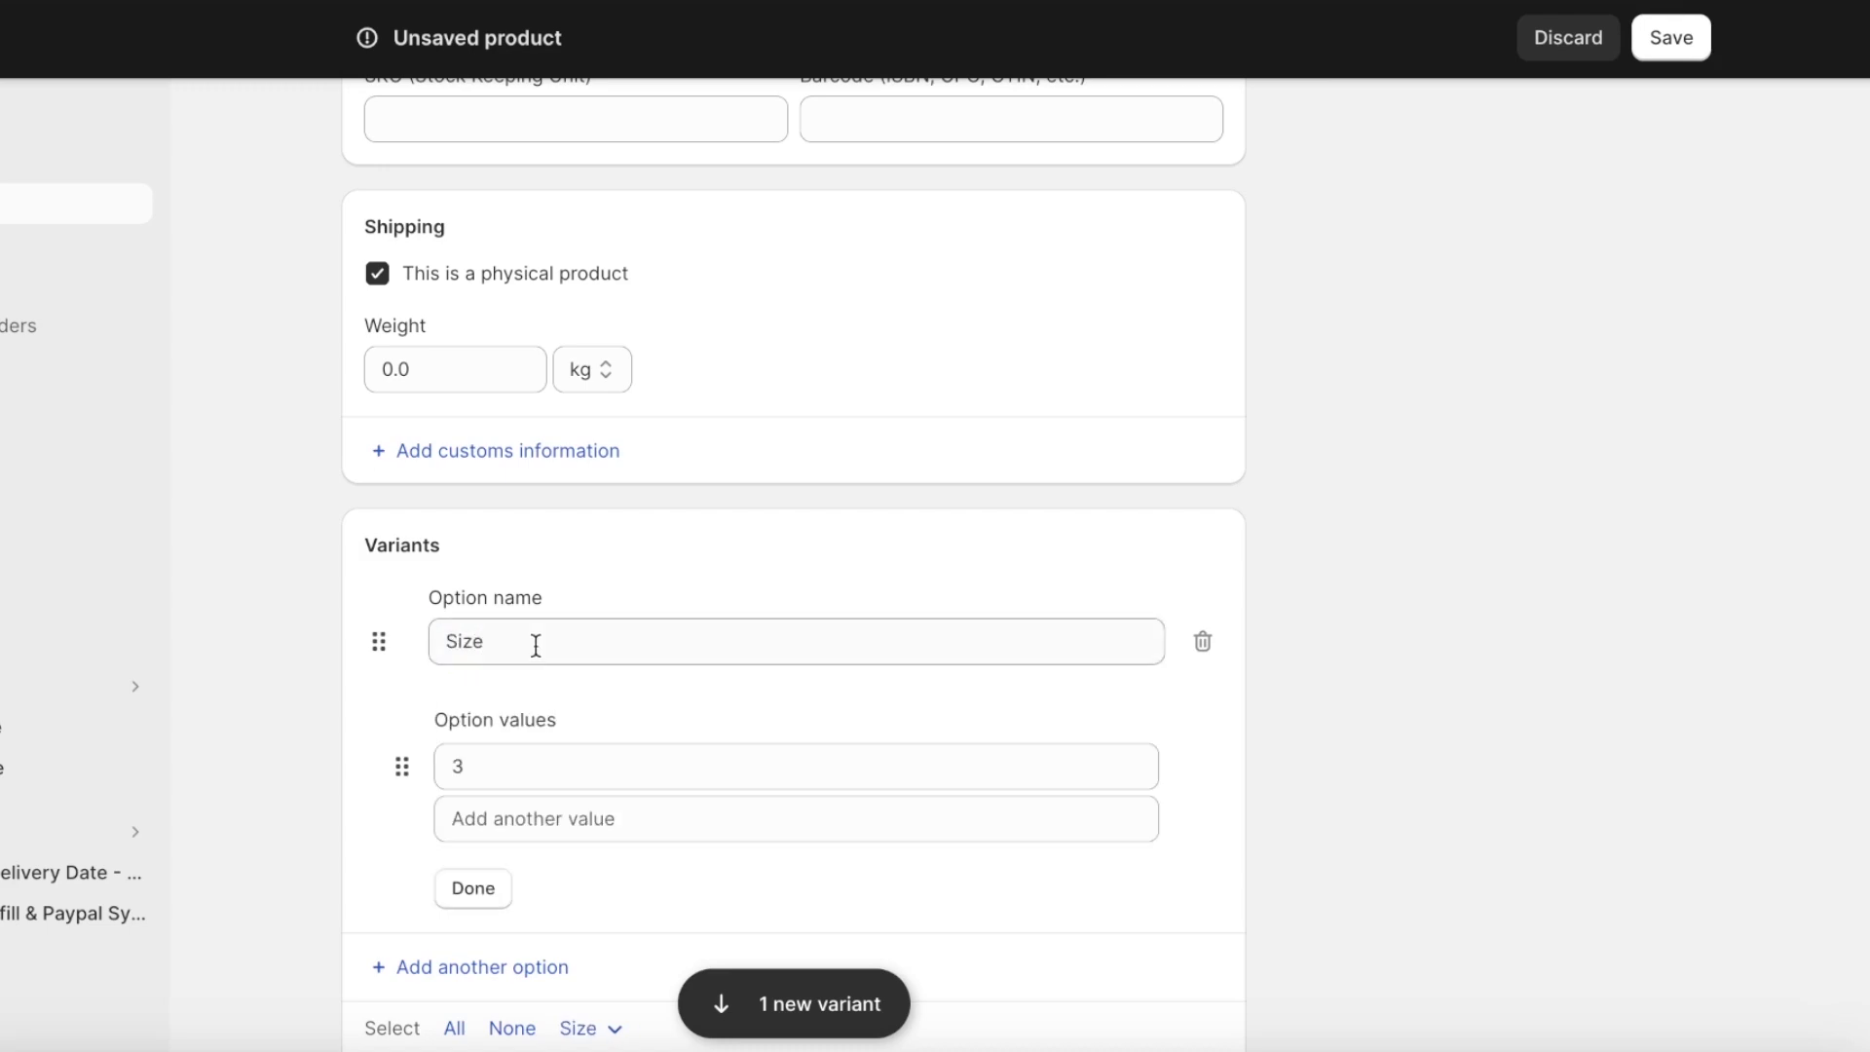
click(536, 646)
click(530, 705)
Add Size values 28, 30, 32, 34 and 26, moving 26 to the top.
click(555, 755)
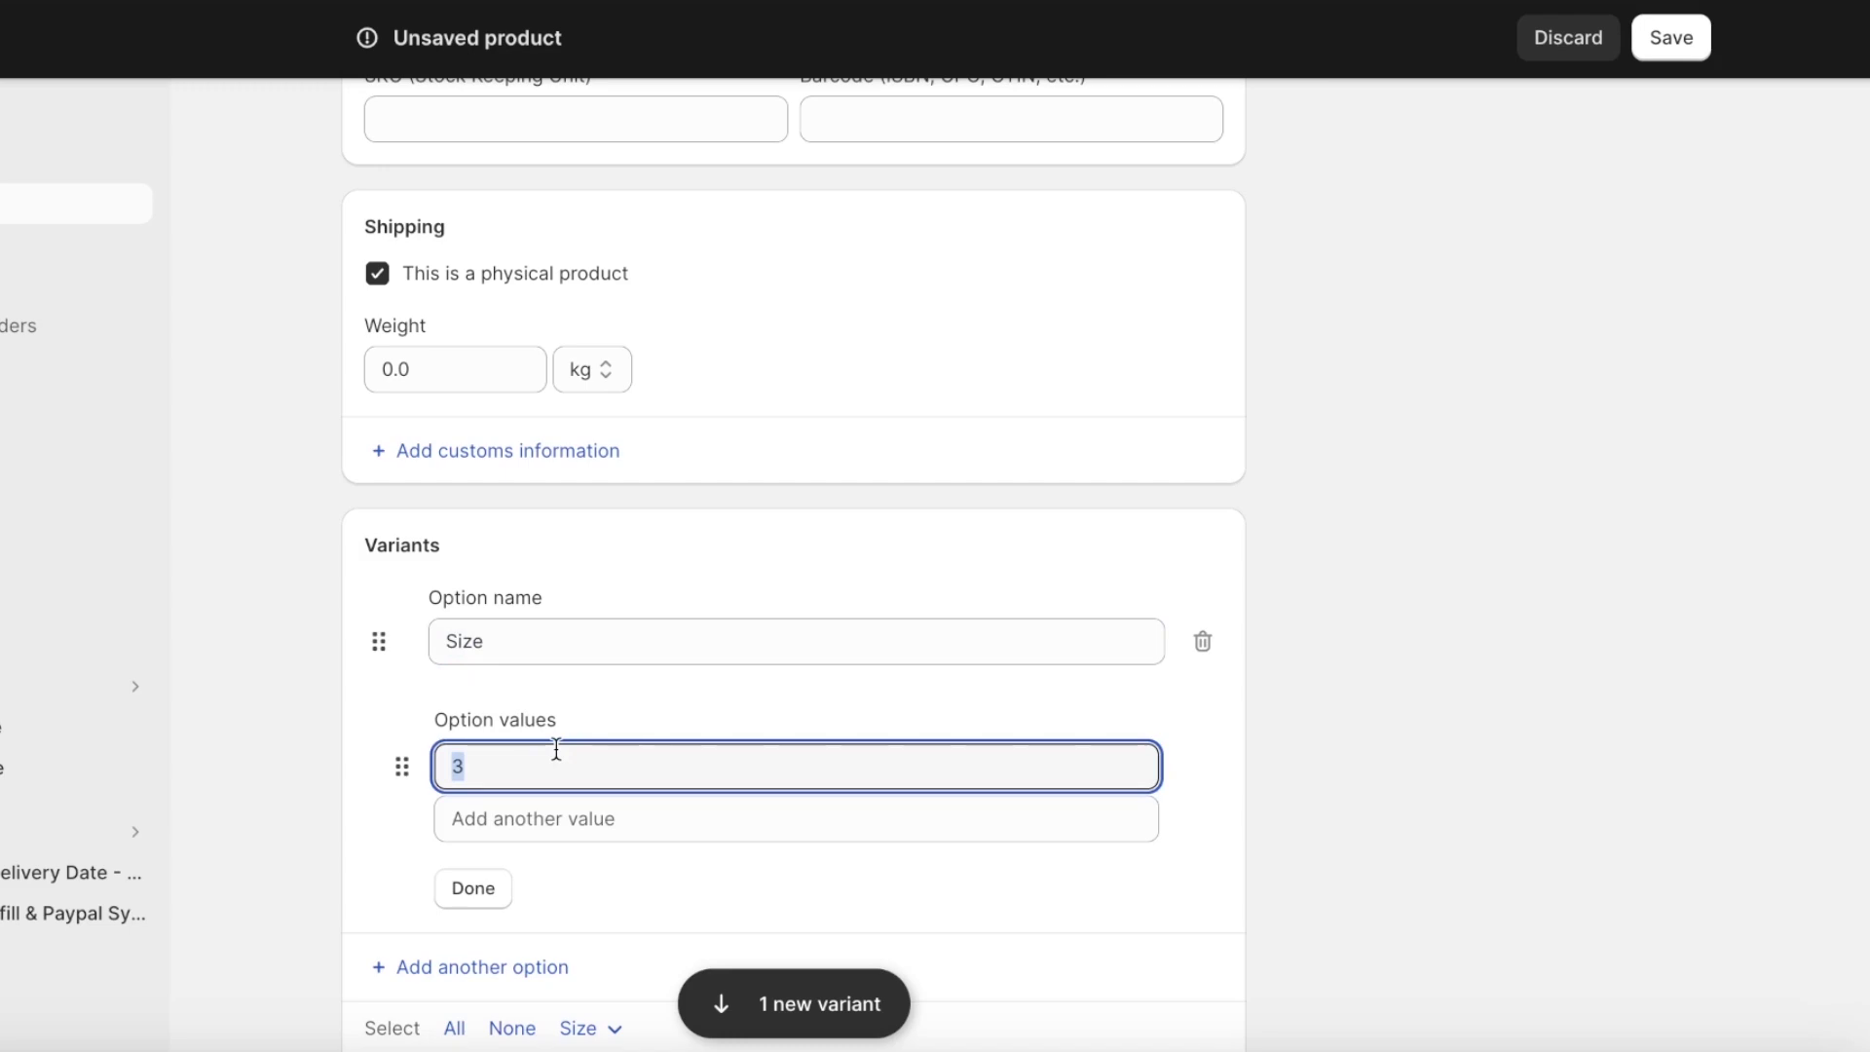
click(568, 818)
text(30)
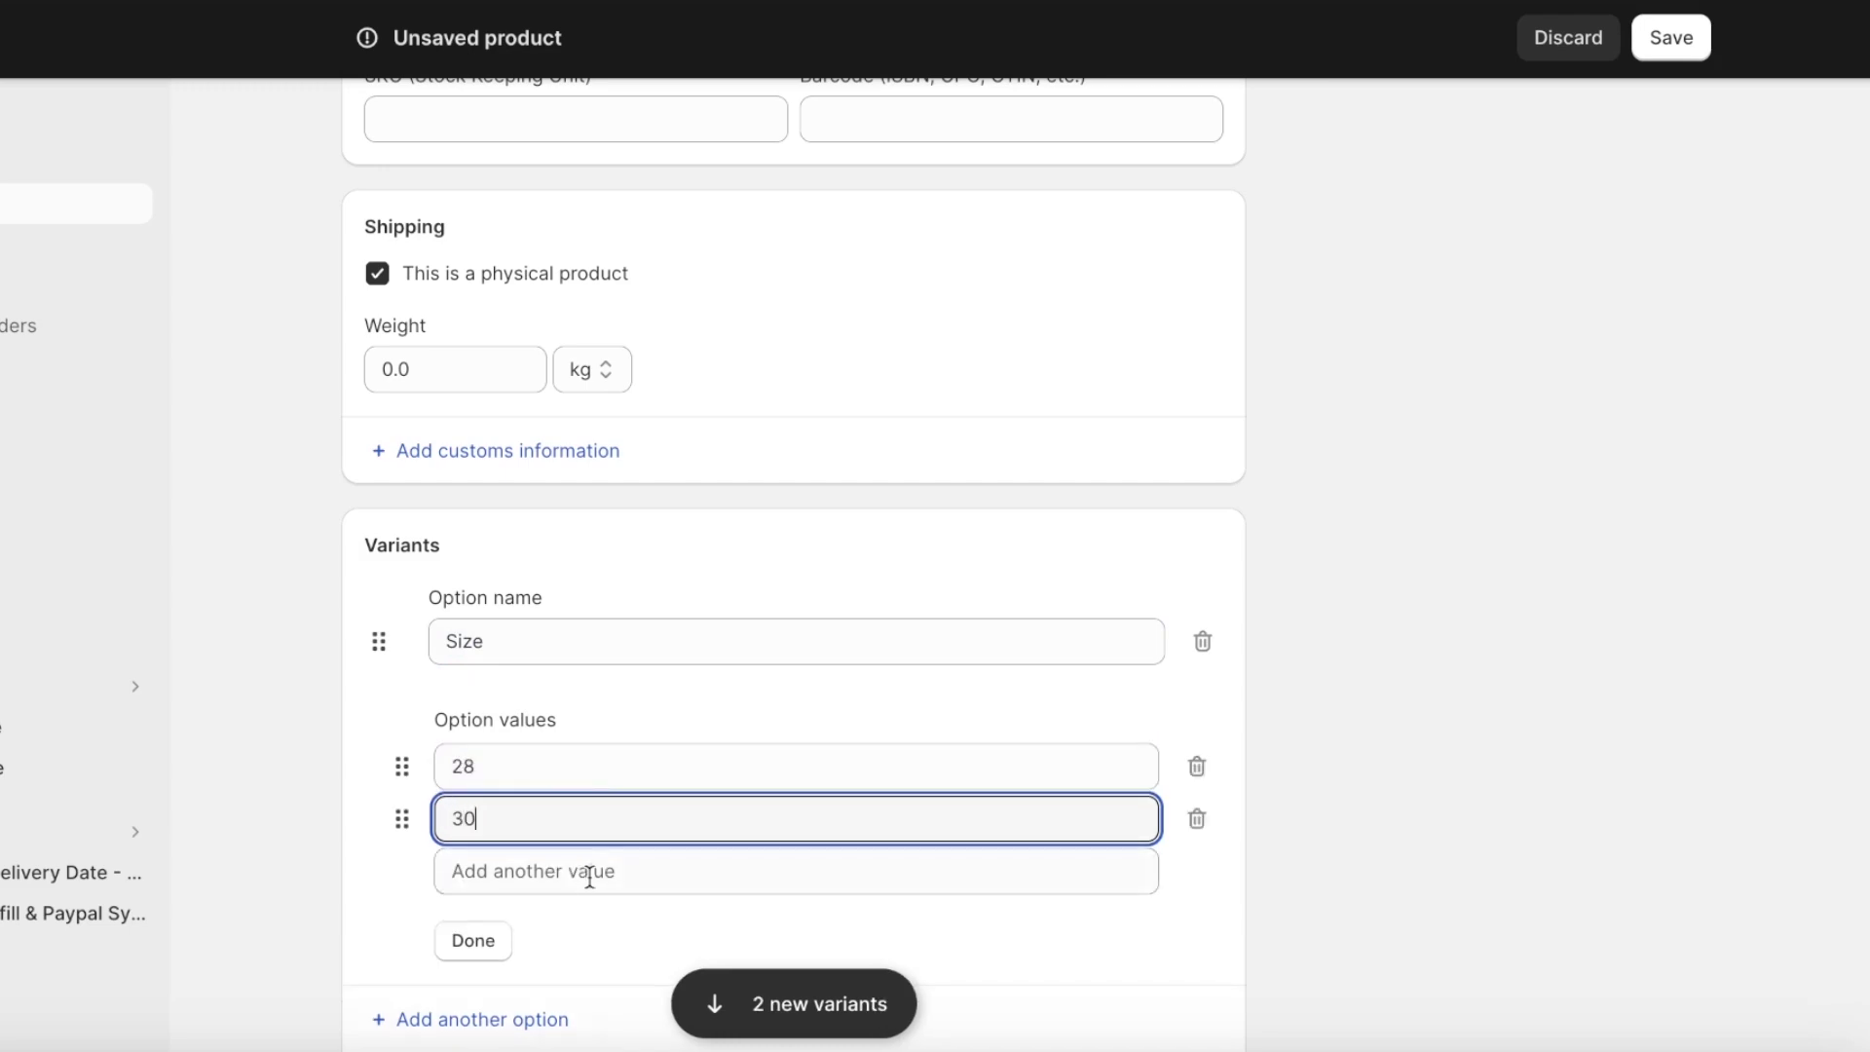
click(596, 884)
text(32)
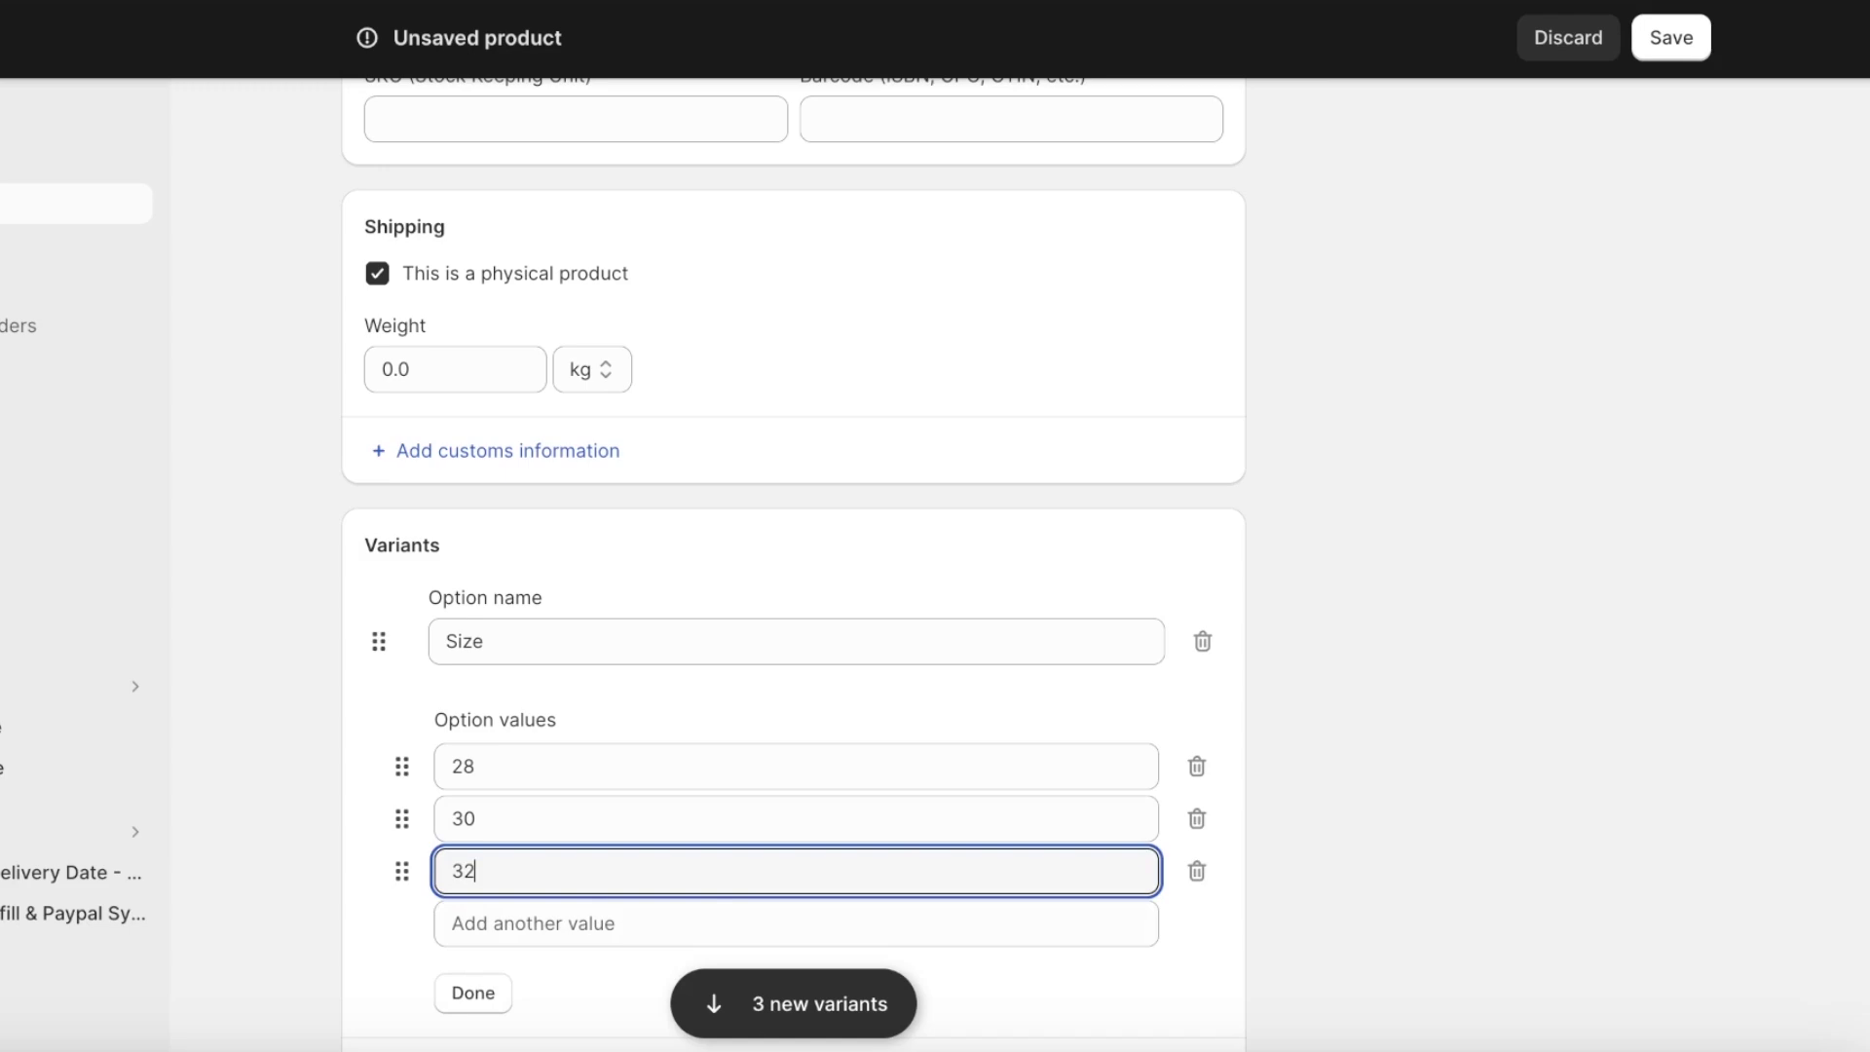
click(1461, 746)
scroll(1461, 754, down, 1)
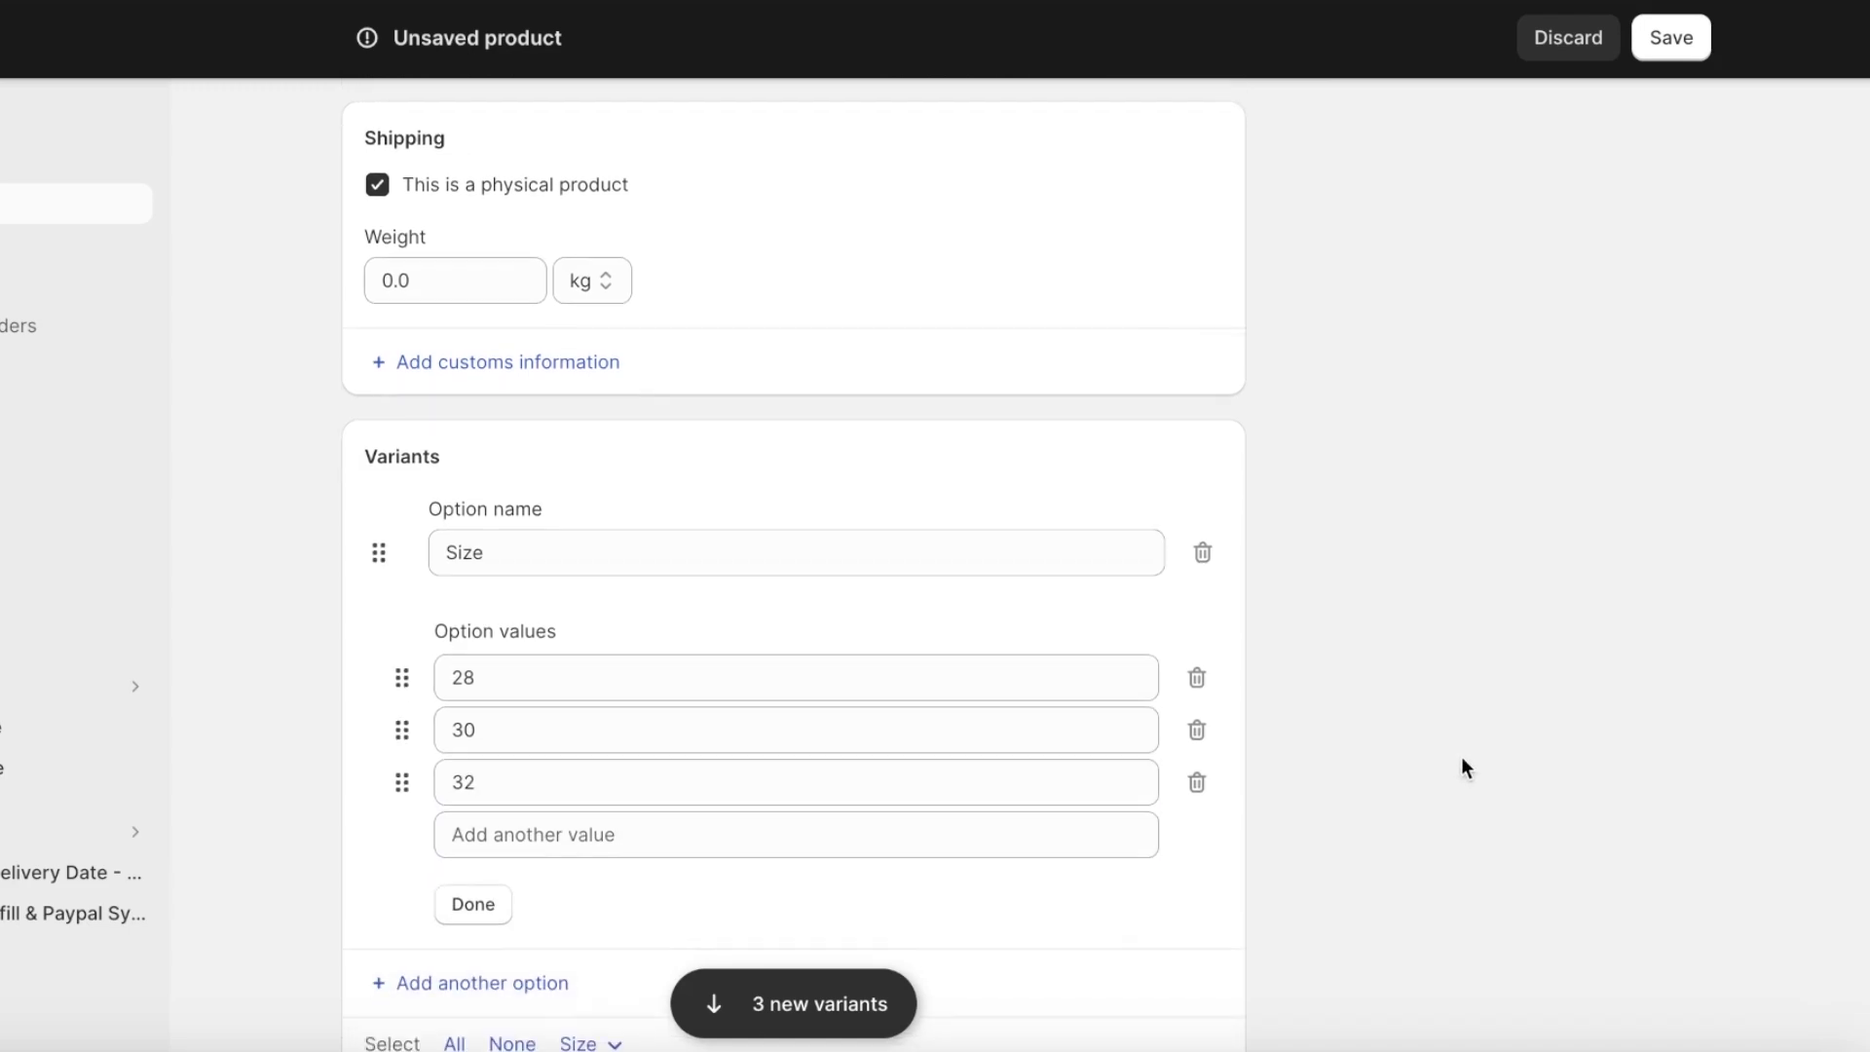
click(750, 820)
text(34)
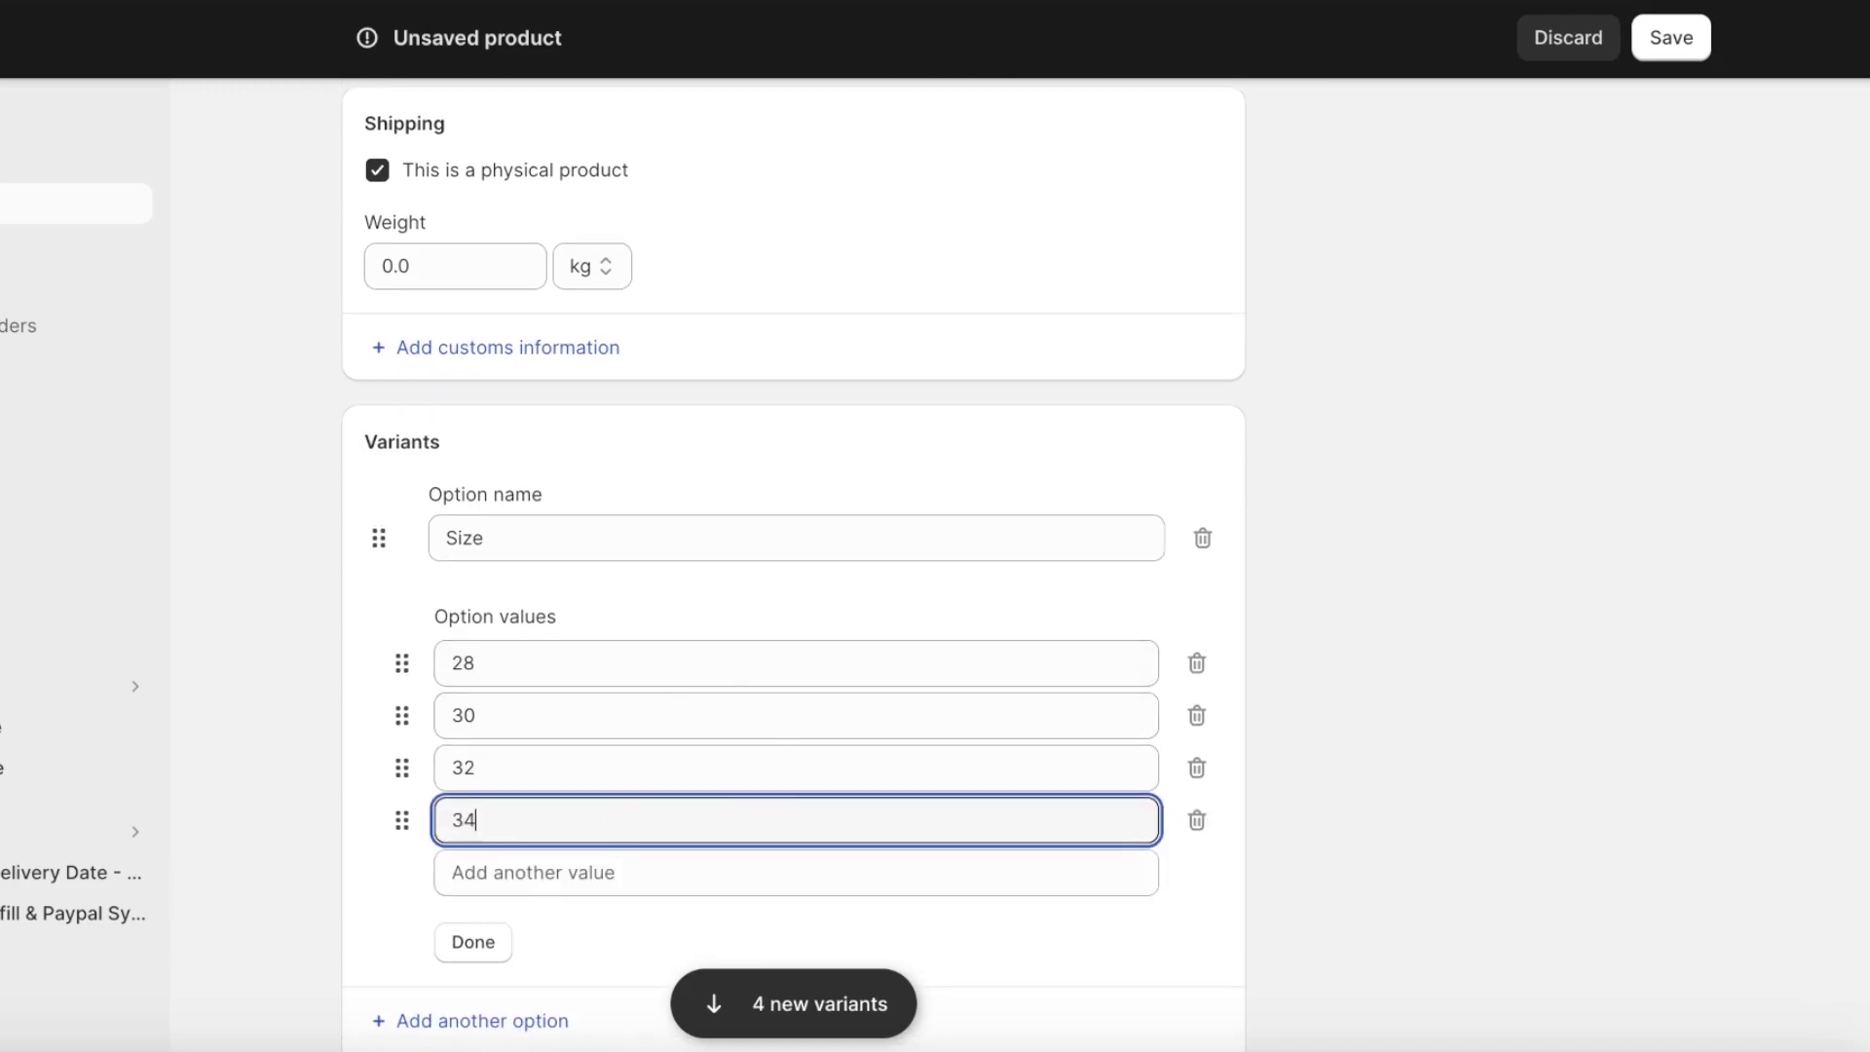
click(615, 857)
text(26)
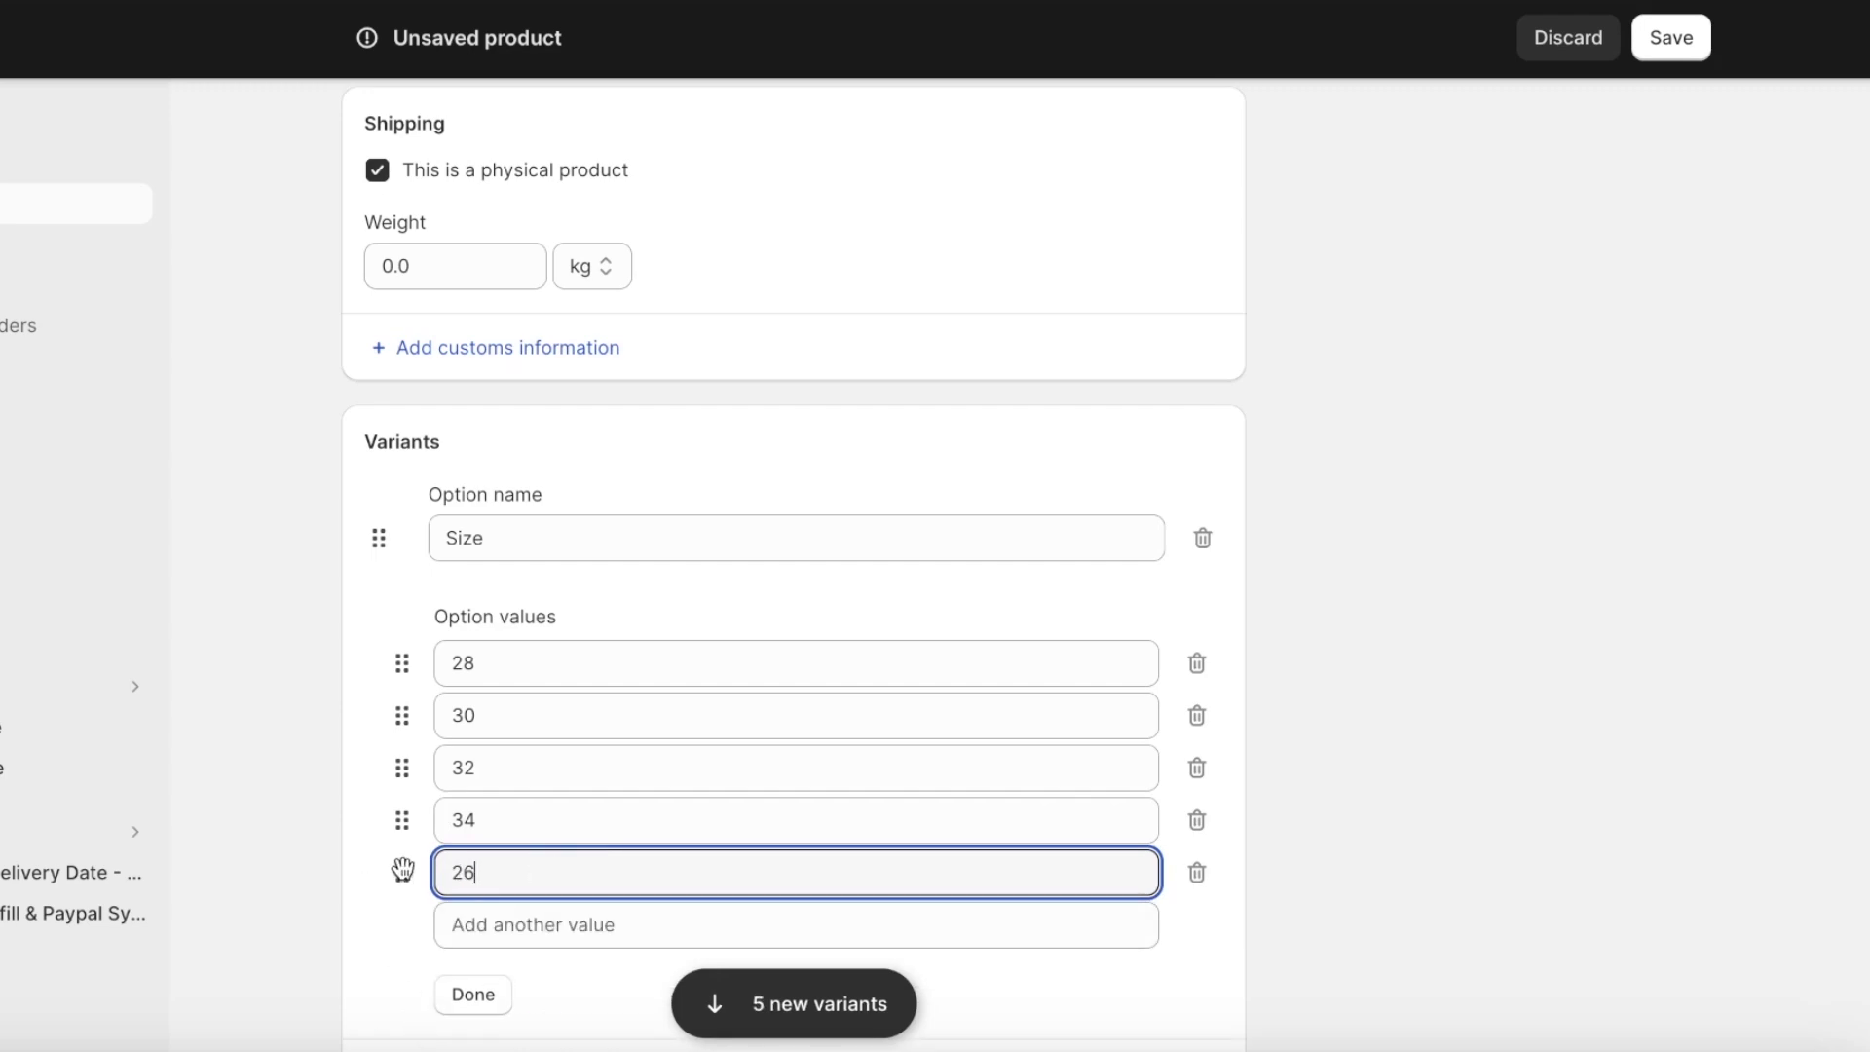
drag(402, 868, 403, 662)
scroll(663, 469, down, 10)
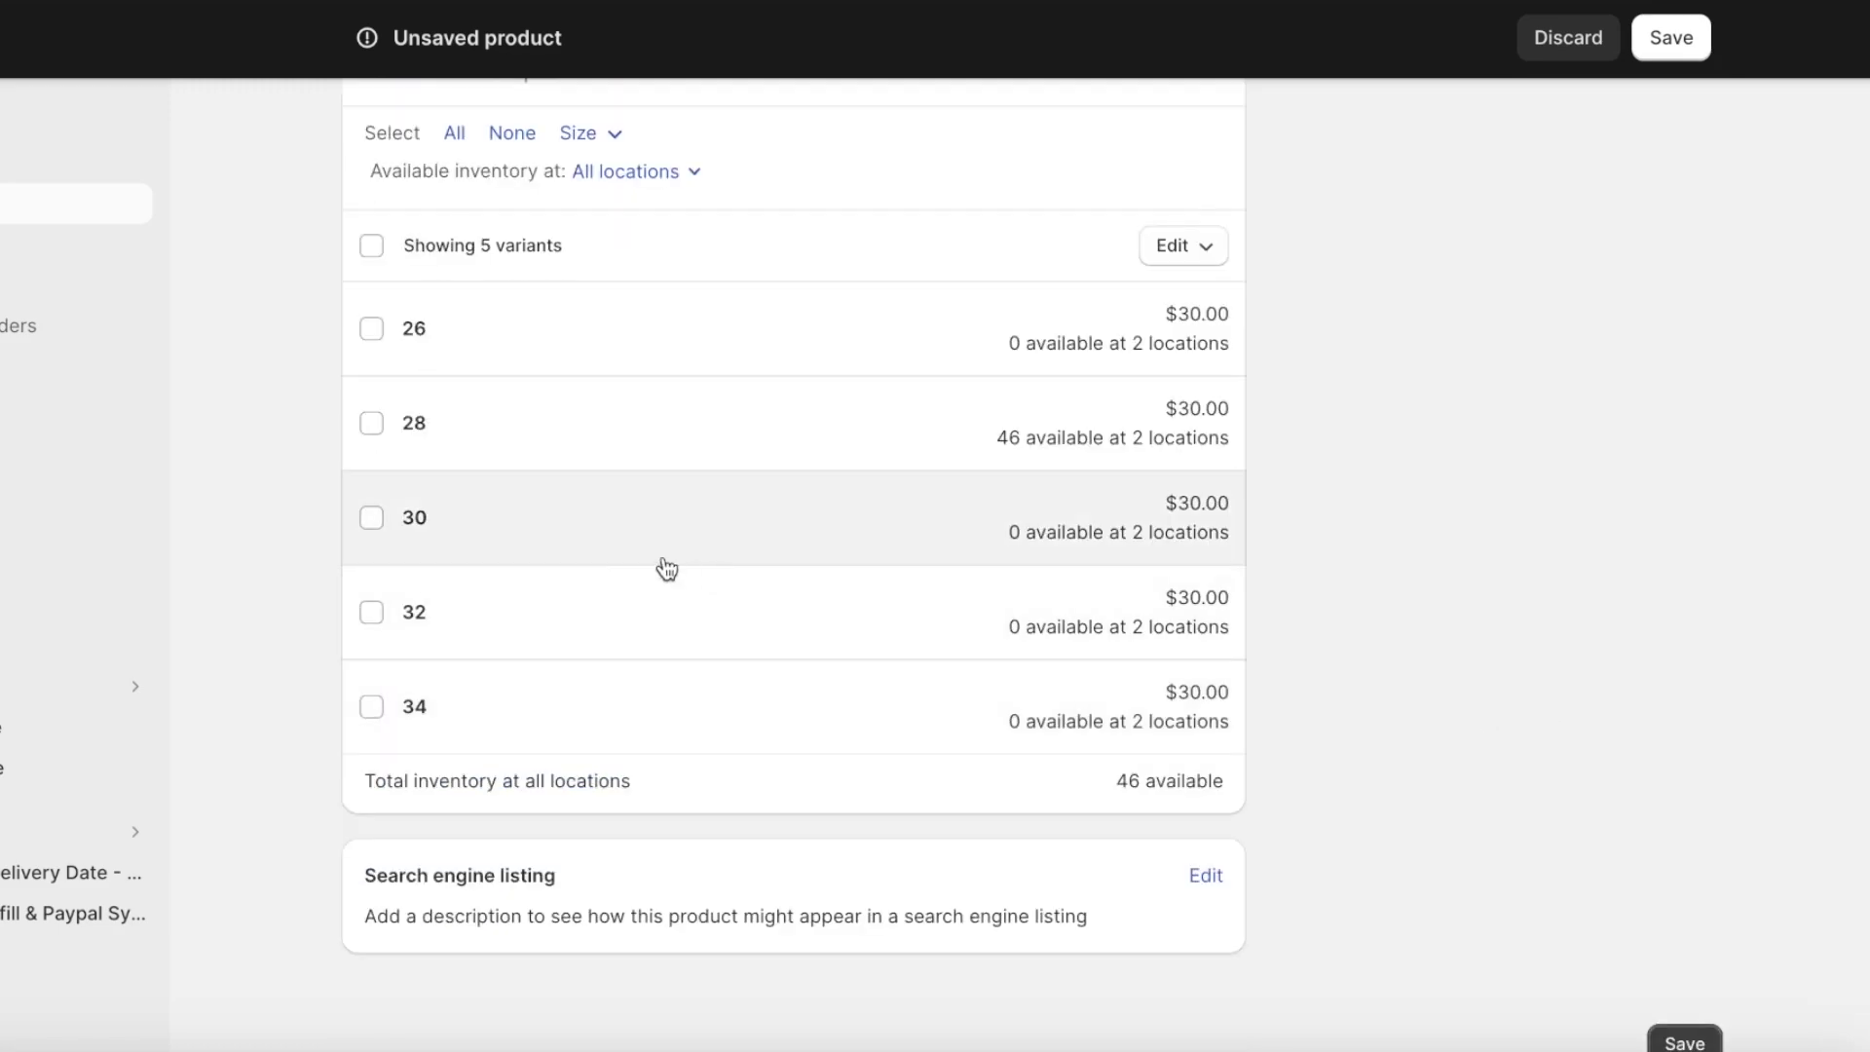
scroll(548, 553, up, 3)
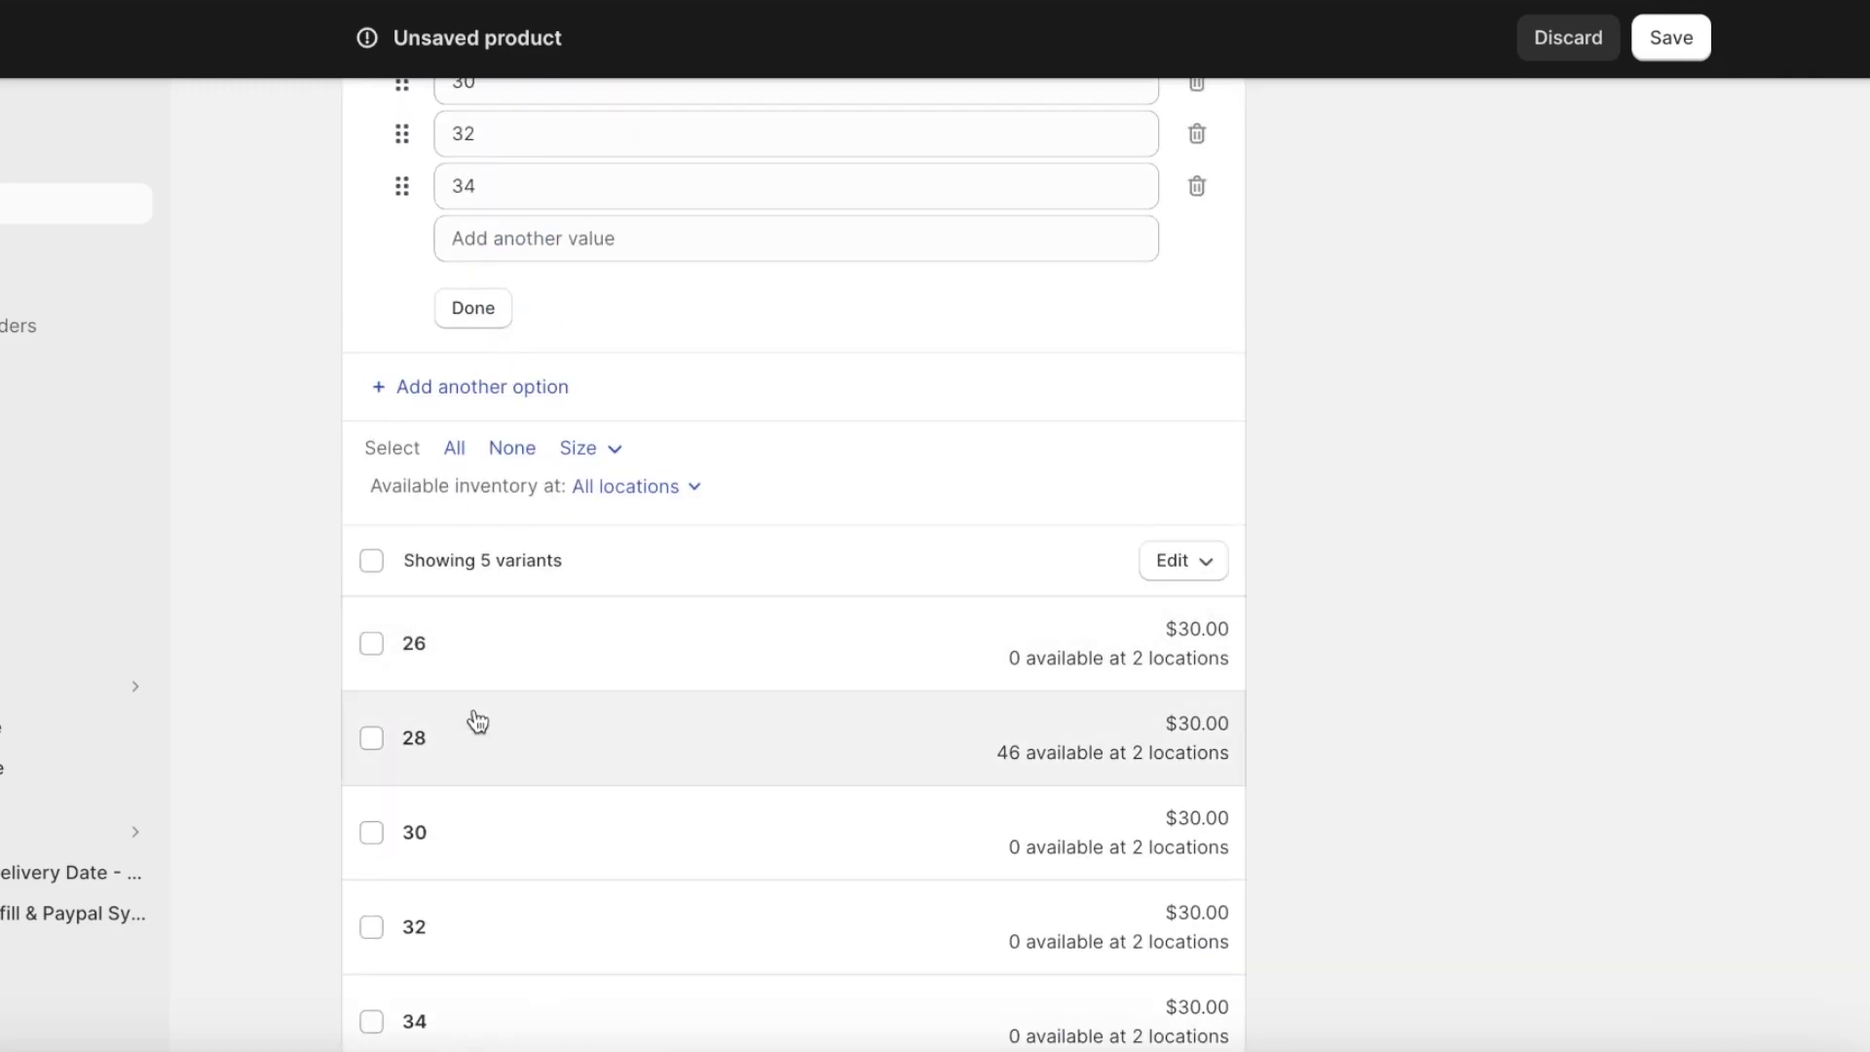
scroll(634, 476, down, 3)
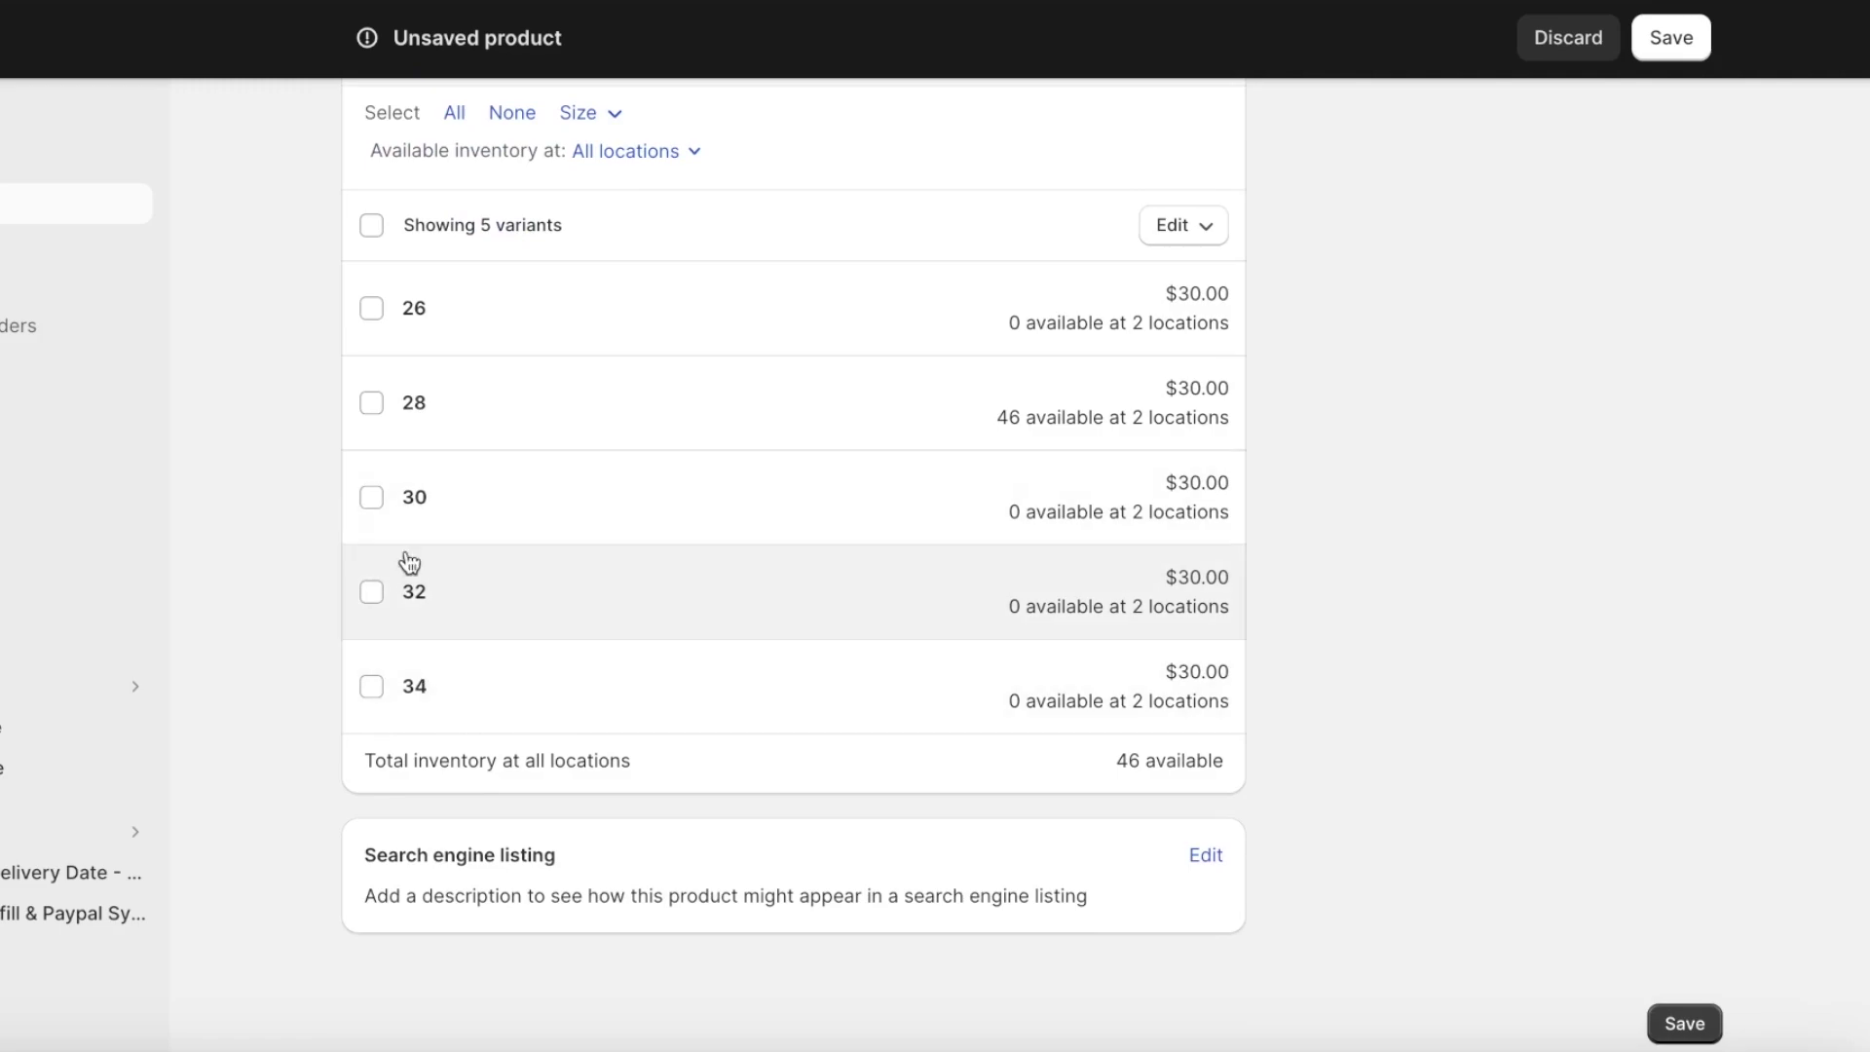
scroll(418, 380, up, 3)
Bring up the variants' stock quantities for the f-6 Markaz location.
click(1172, 501)
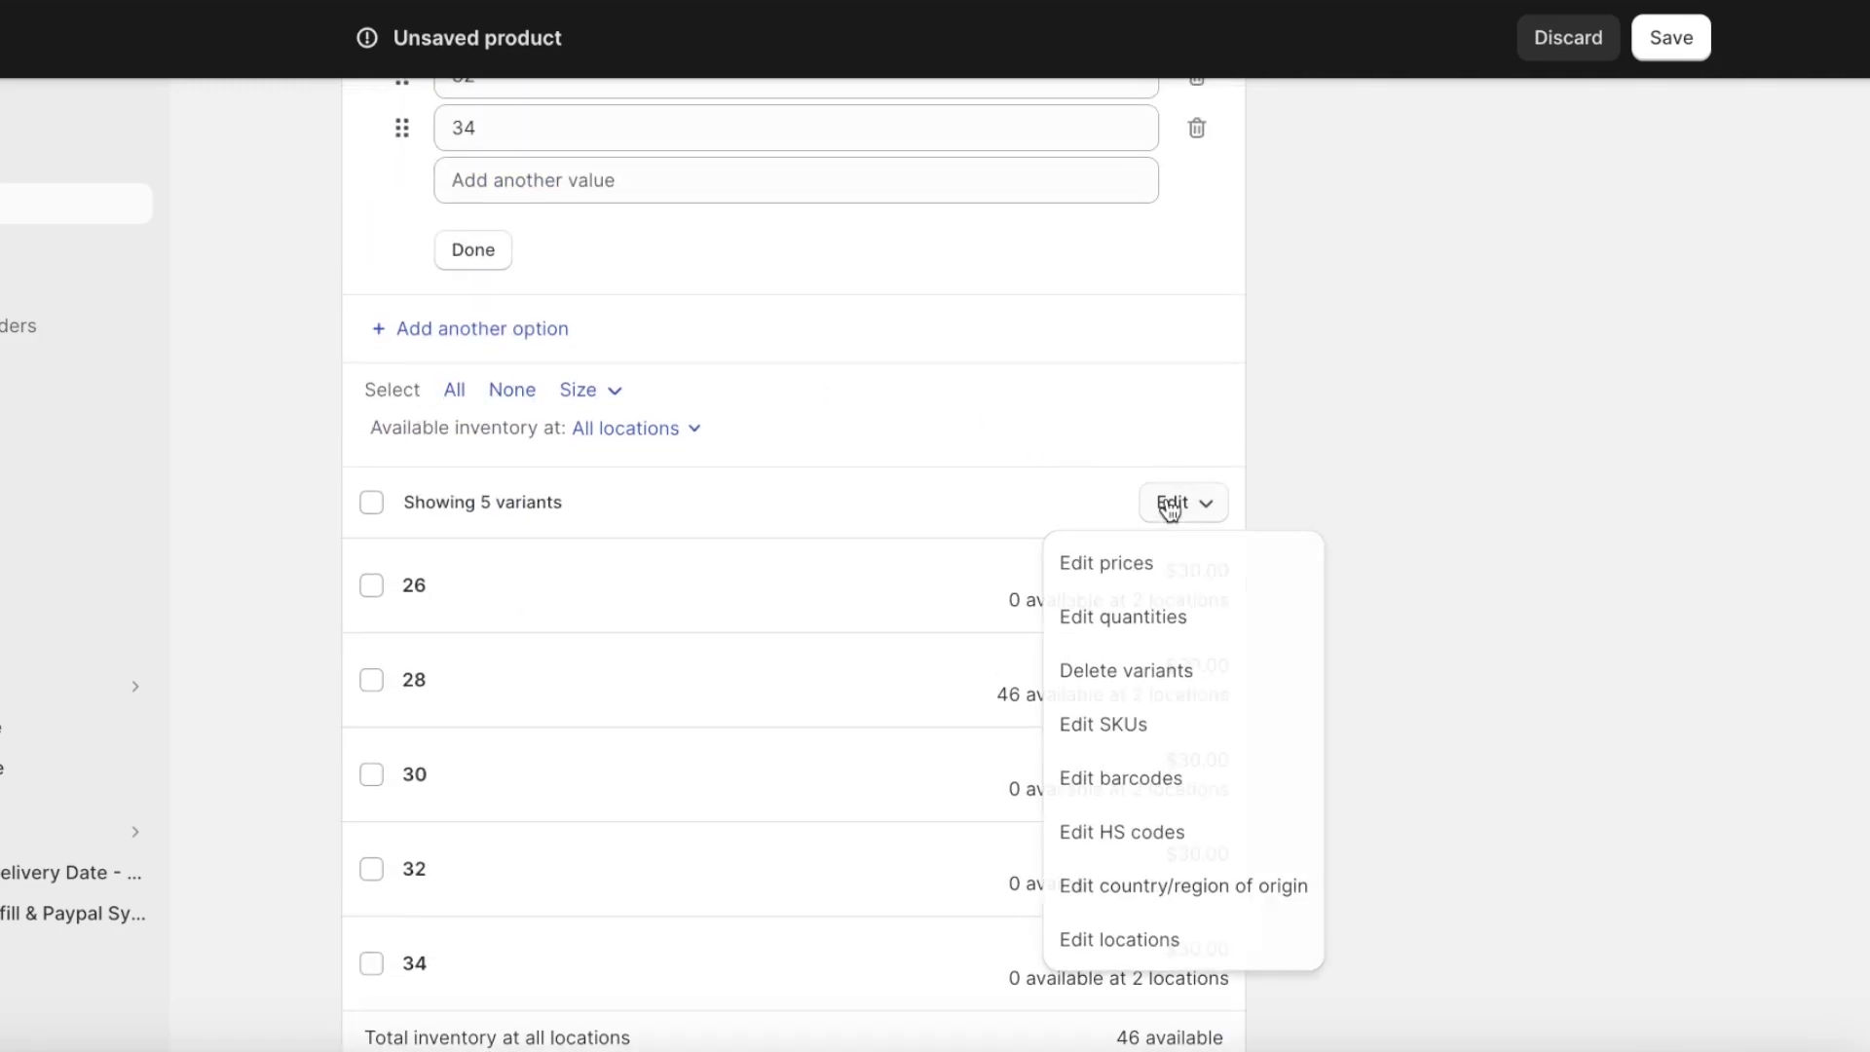
click(1402, 488)
scroll(1402, 488, up, 1)
scroll(1400, 479, down, 2)
click(1209, 455)
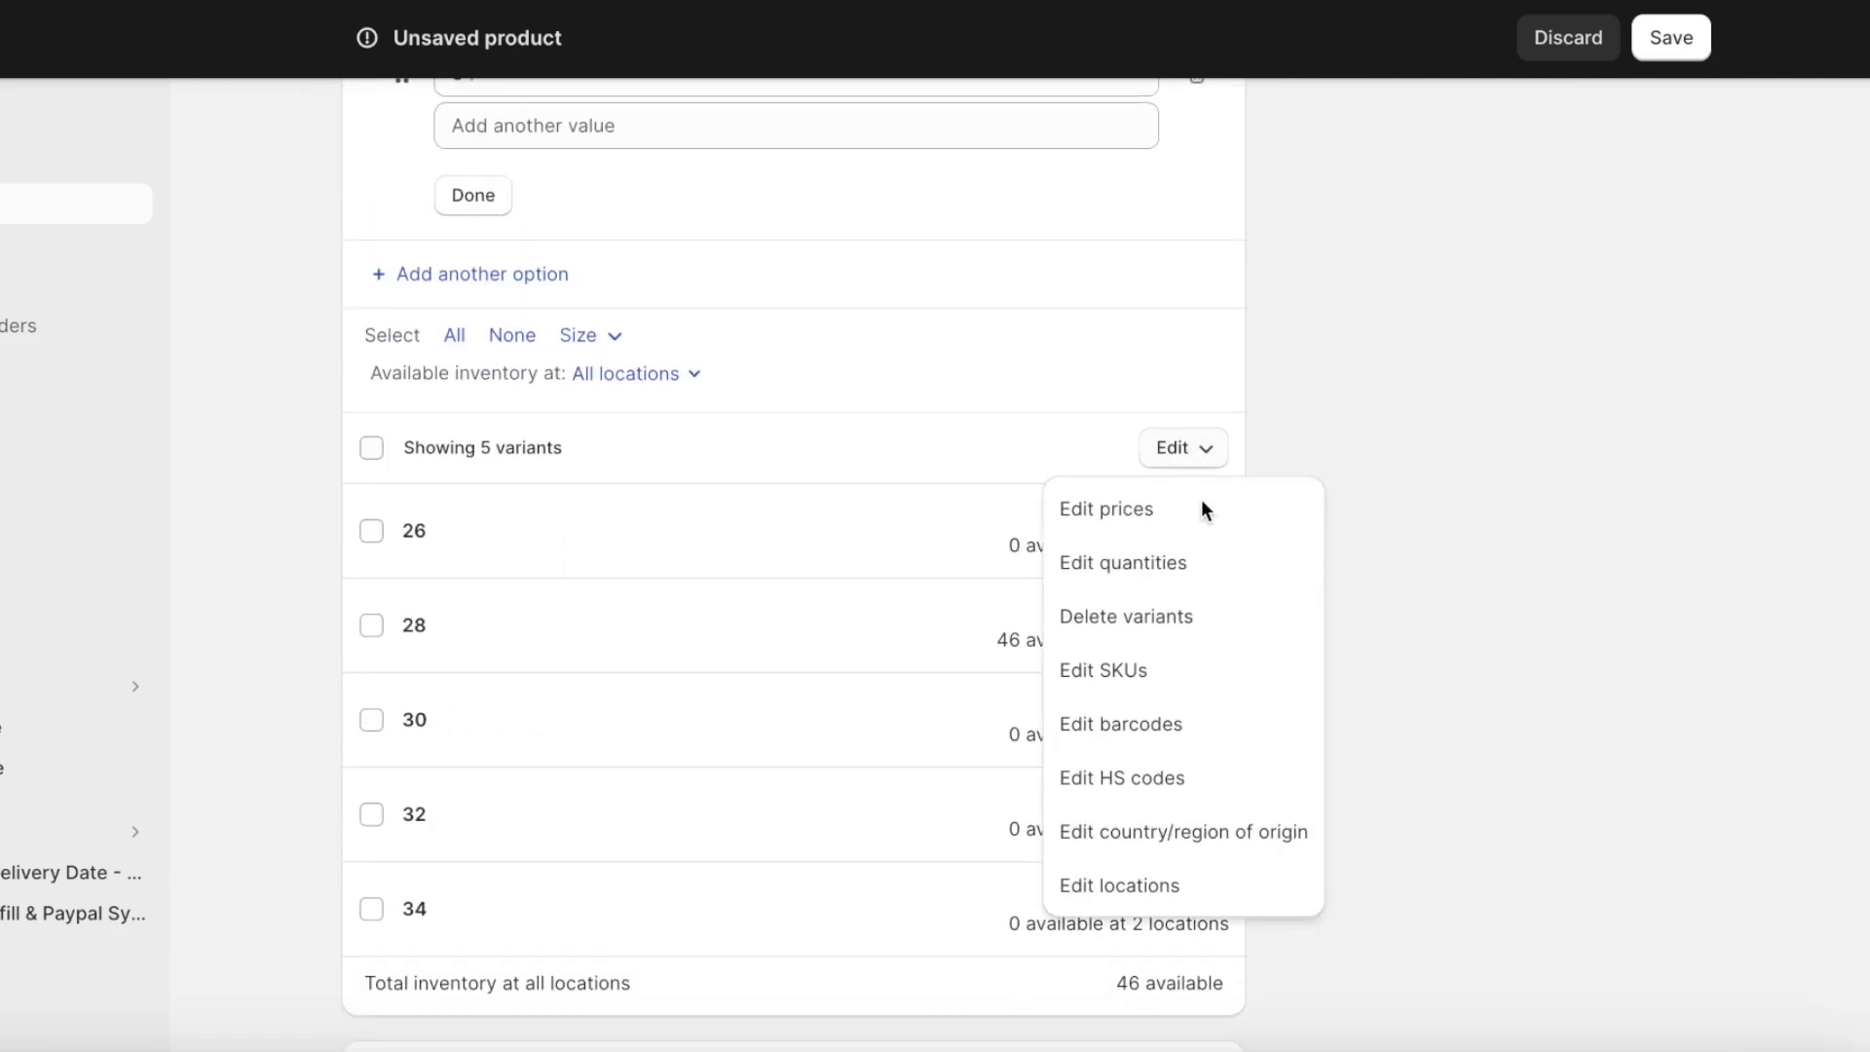
click(1148, 565)
click(1095, 545)
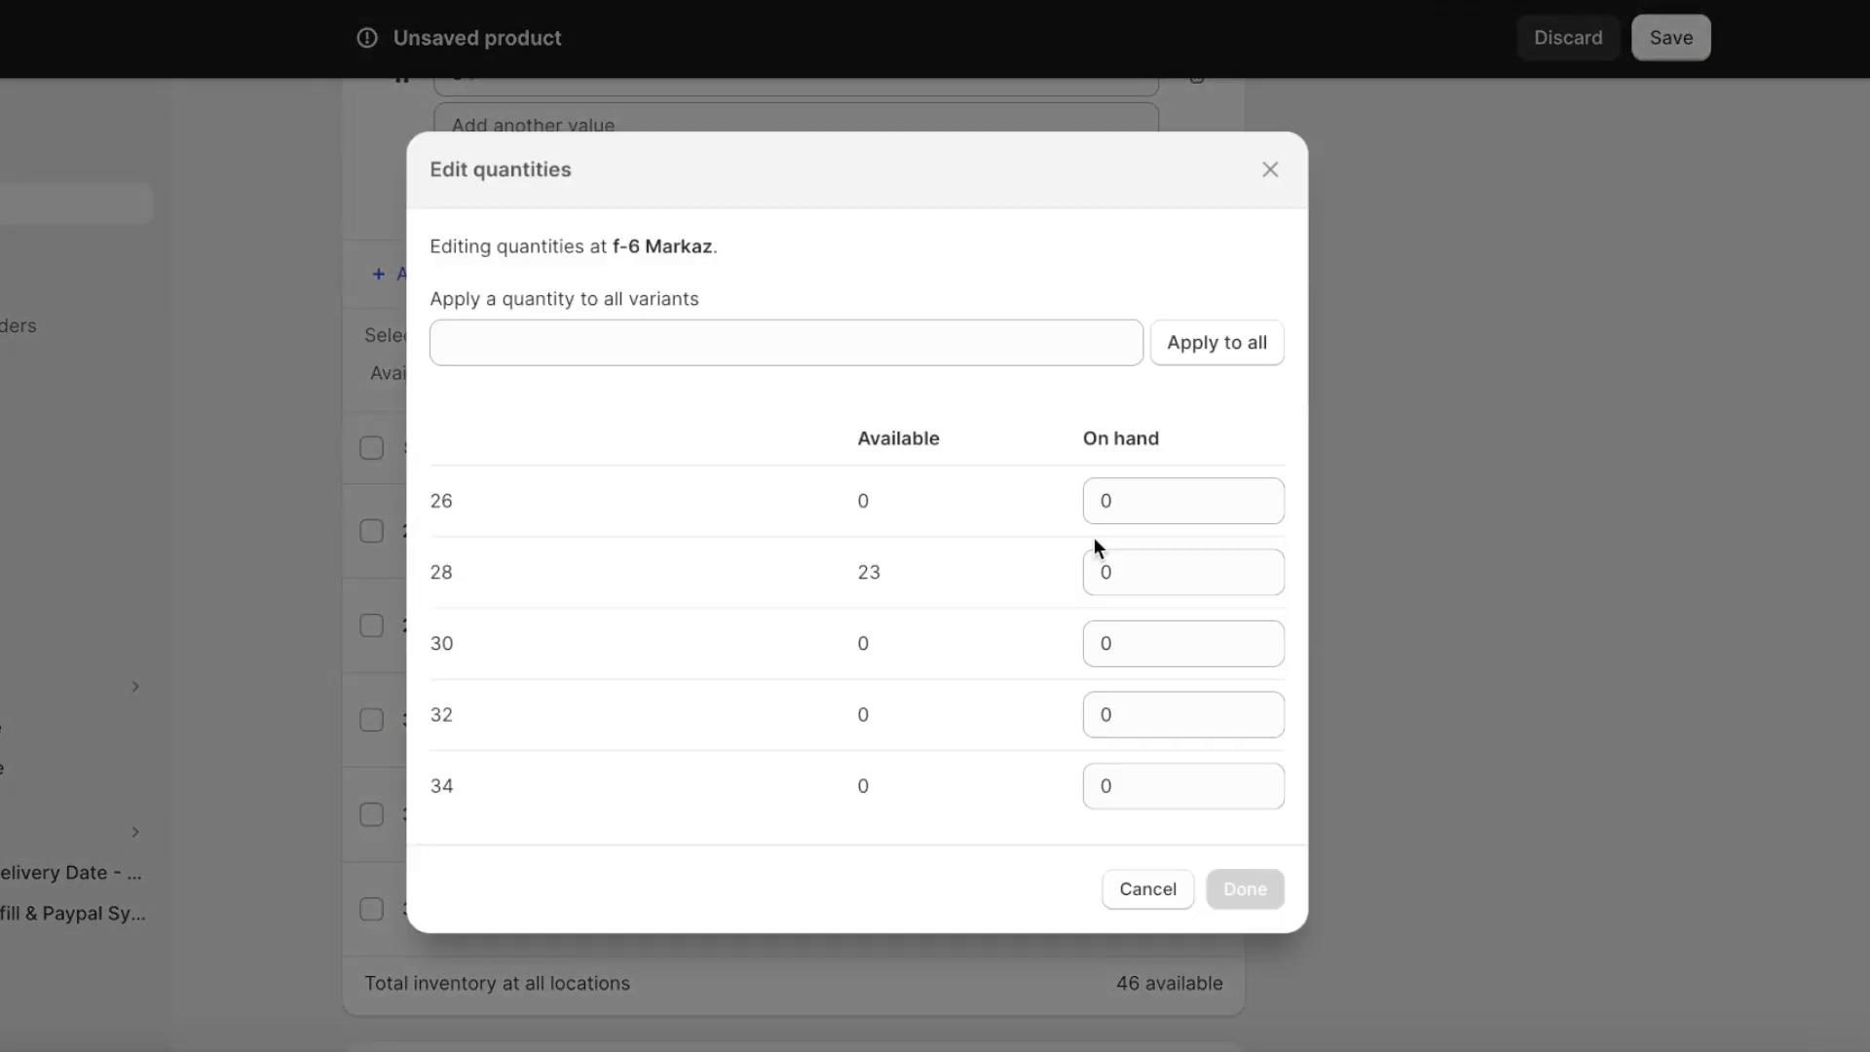
Enter 99 on-hand units for each size 26 through 34 and apply them.
click(1137, 497)
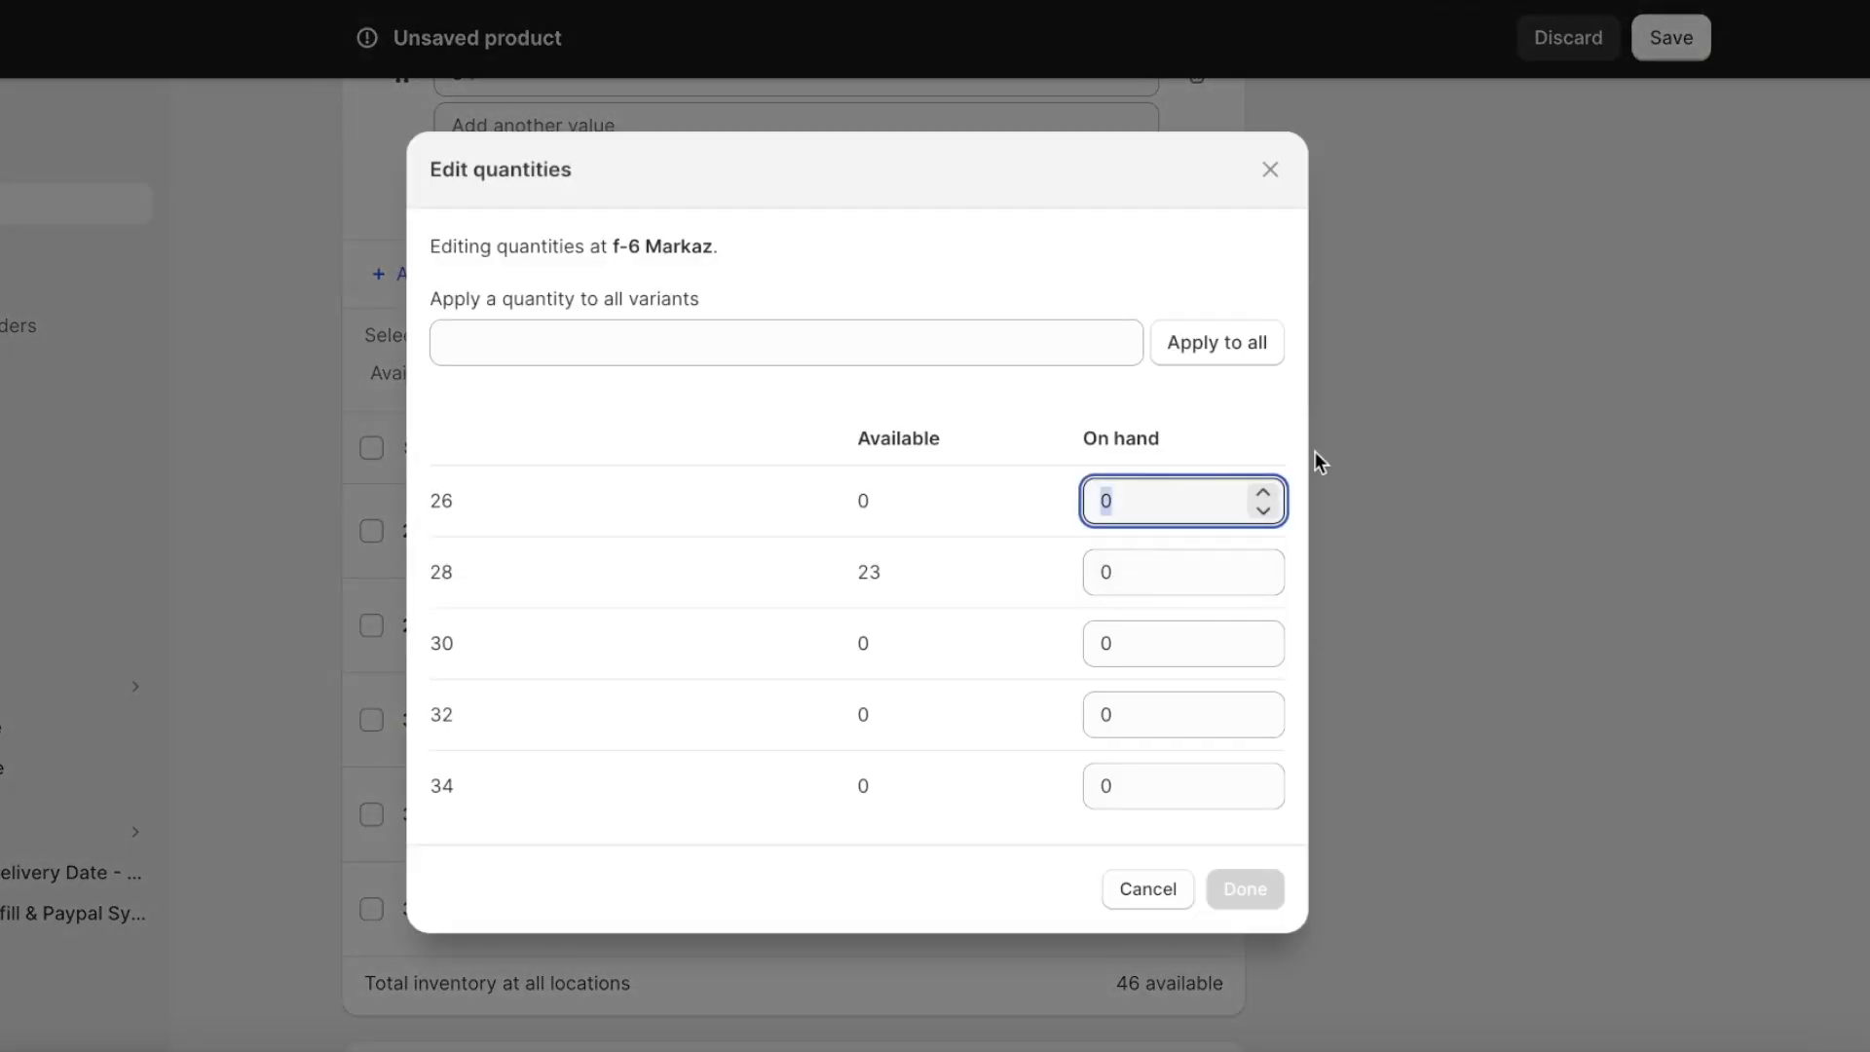
text(99)
click(1190, 570)
text(99)
click(1174, 641)
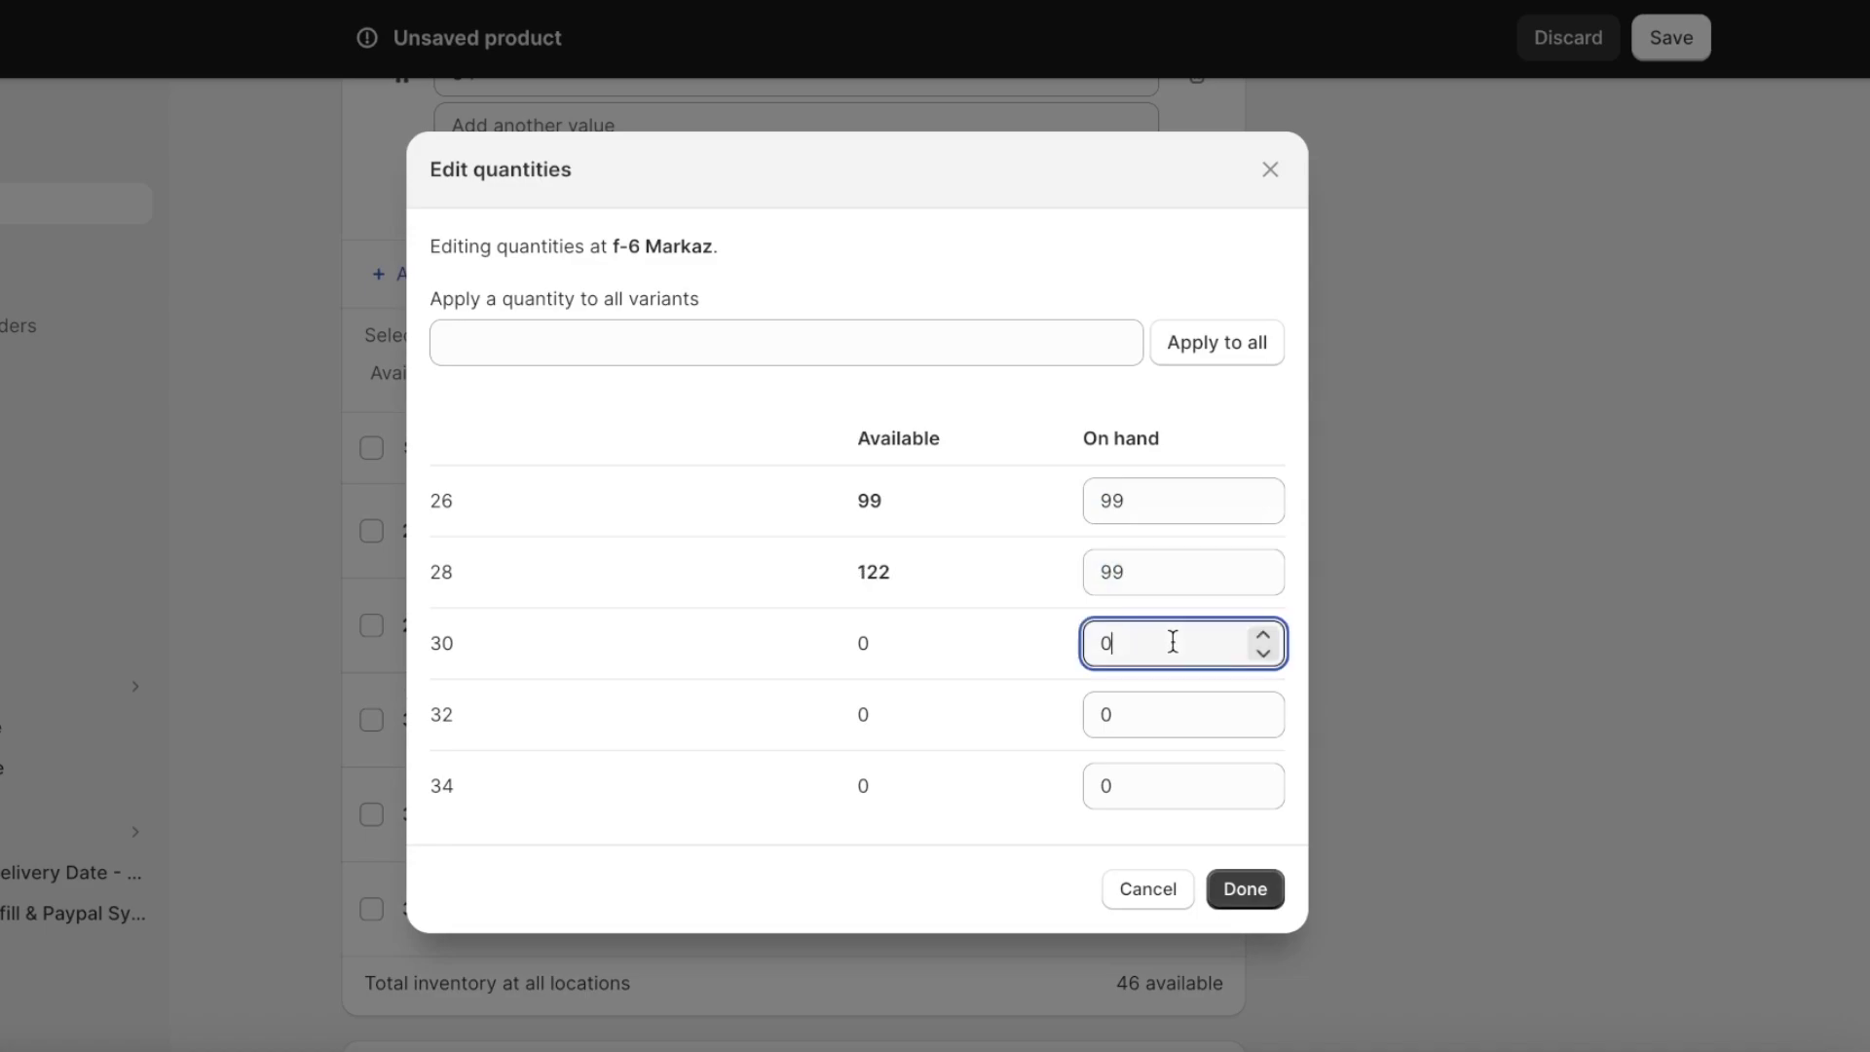
text(99)
click(1173, 712)
text(99)
click(1172, 785)
text(99)
click(1244, 888)
scroll(1365, 628, down, 2)
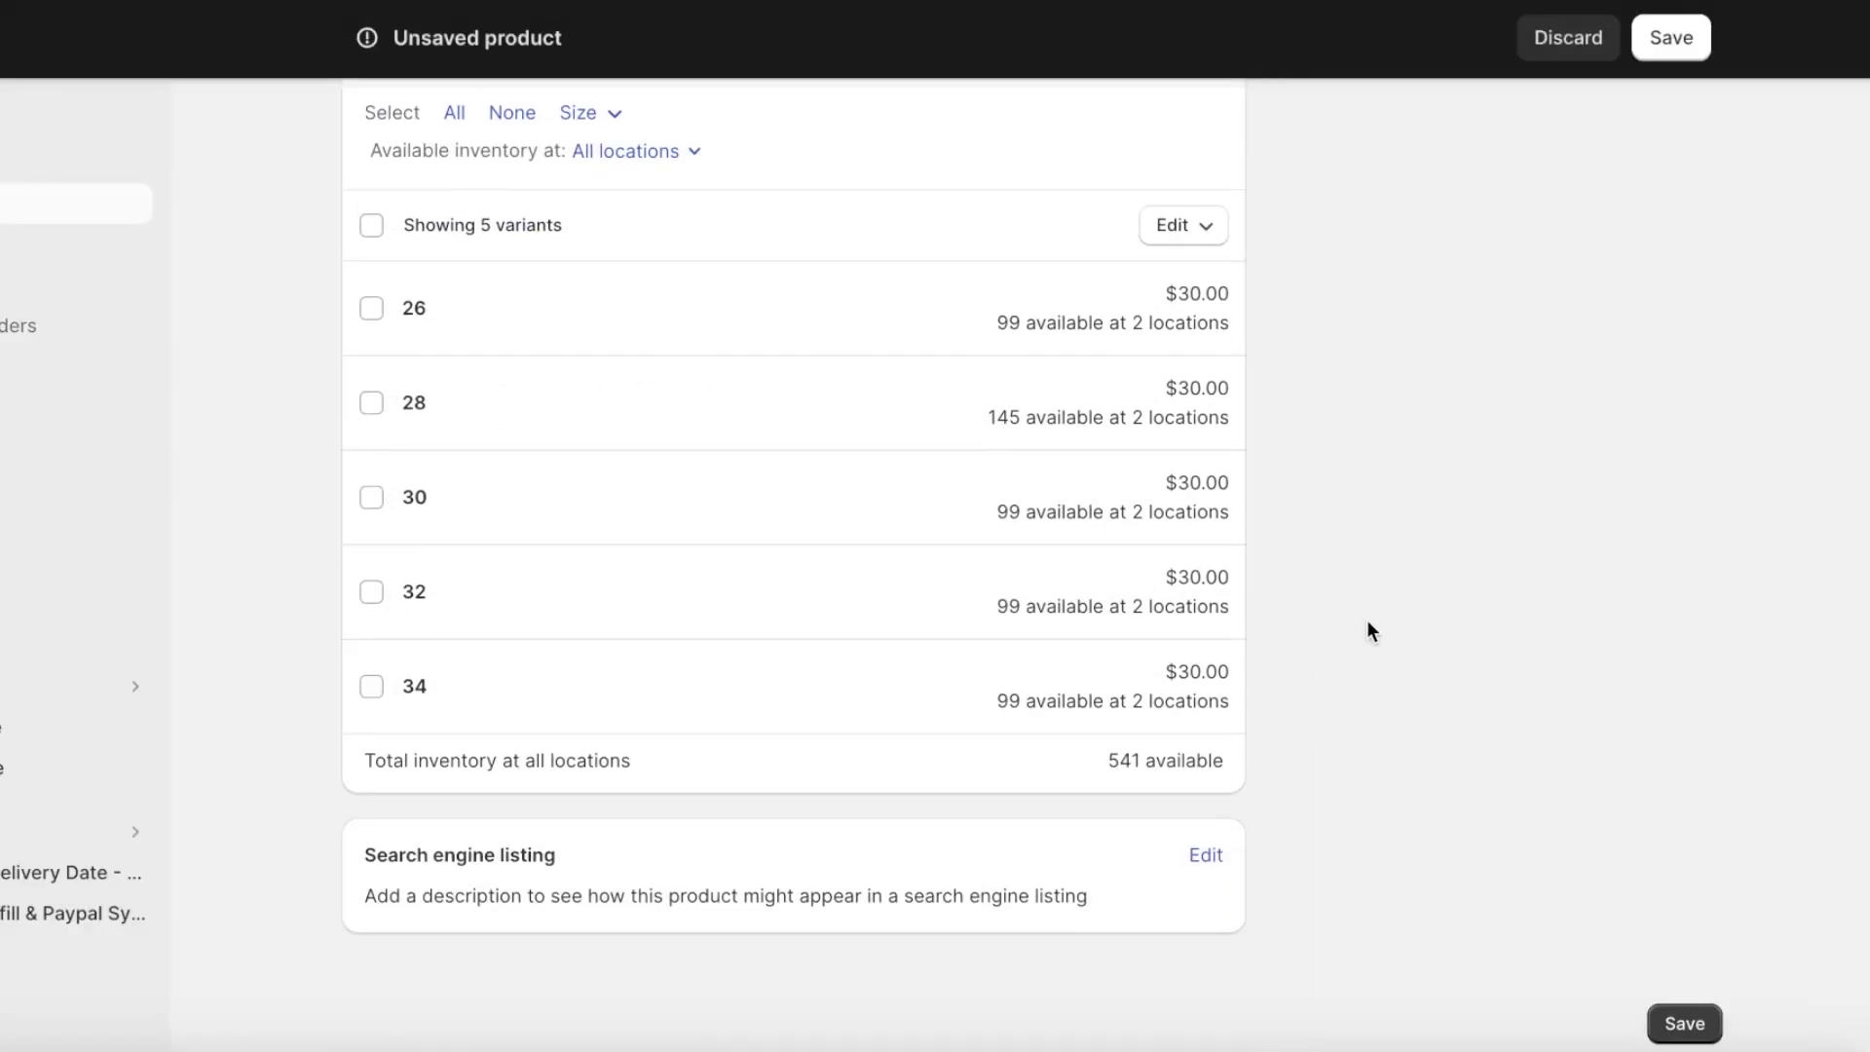
scroll(1383, 769, up, 15)
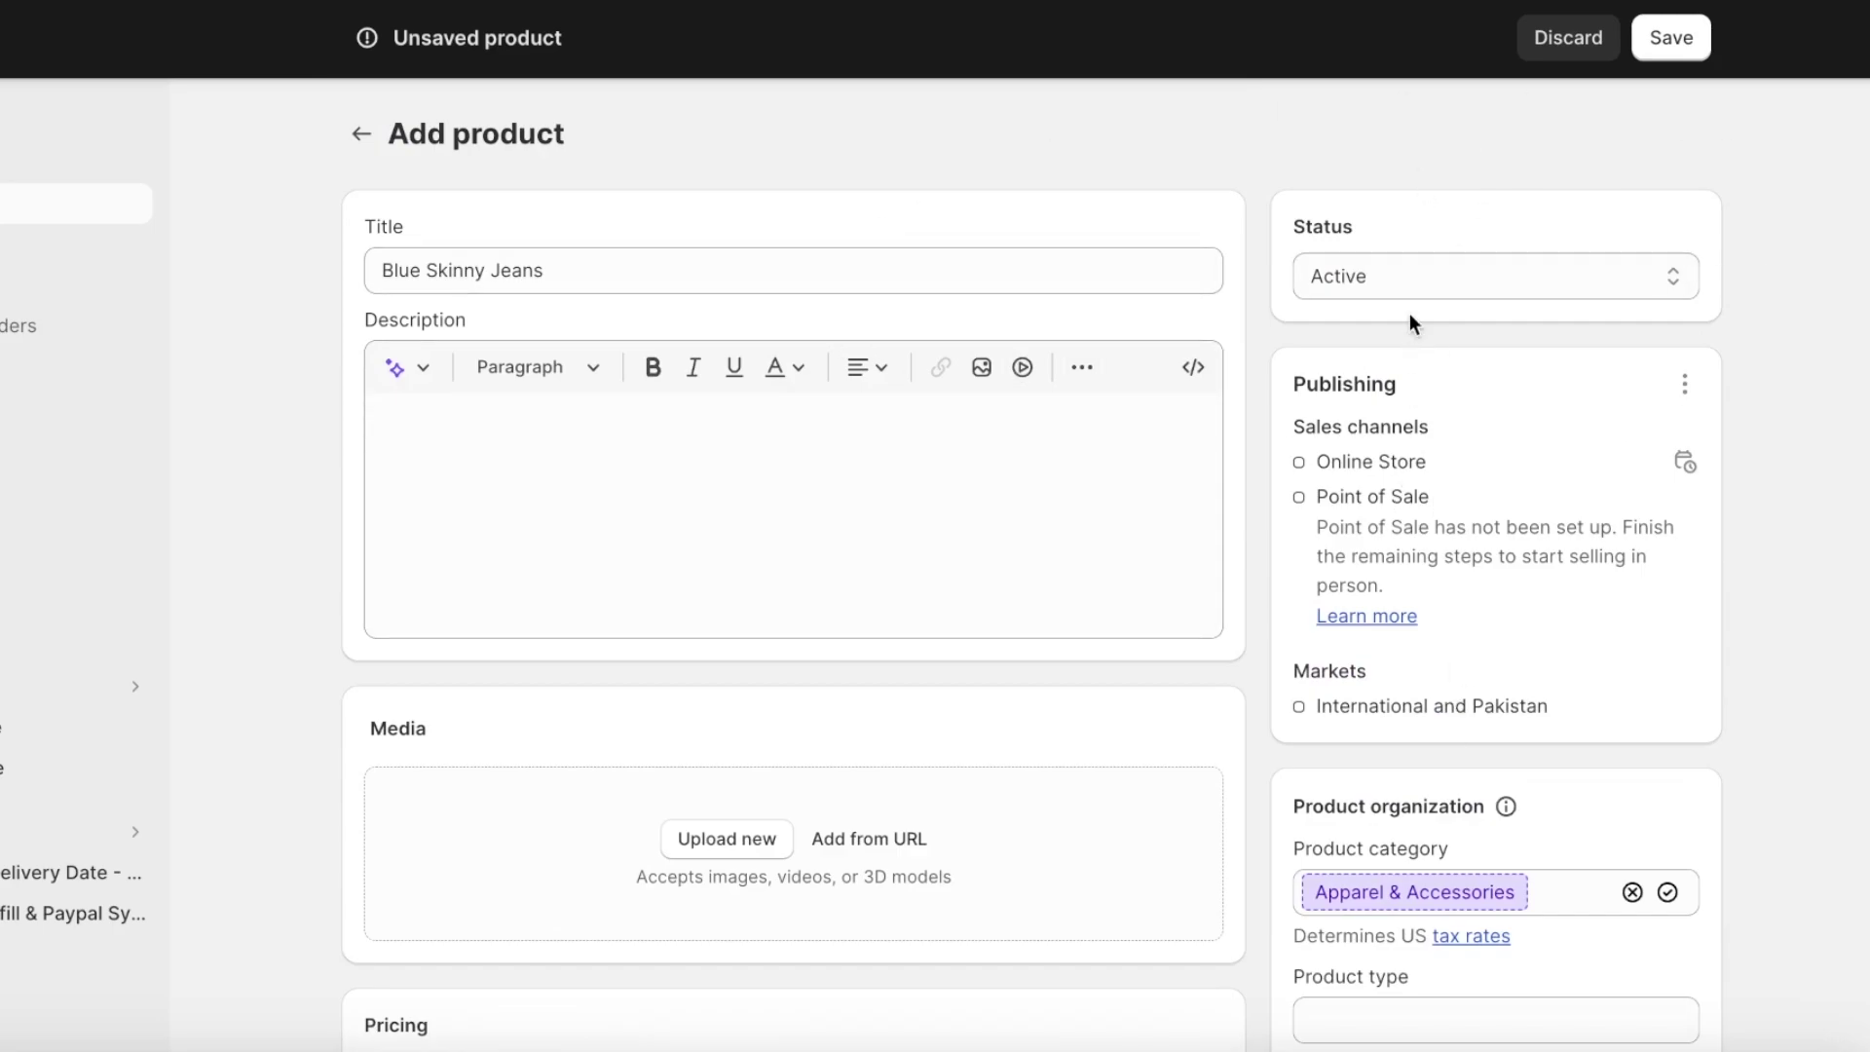
Keep the Blue Skinny Jeans product status Active and check the product type field.
click(1394, 284)
click(1392, 279)
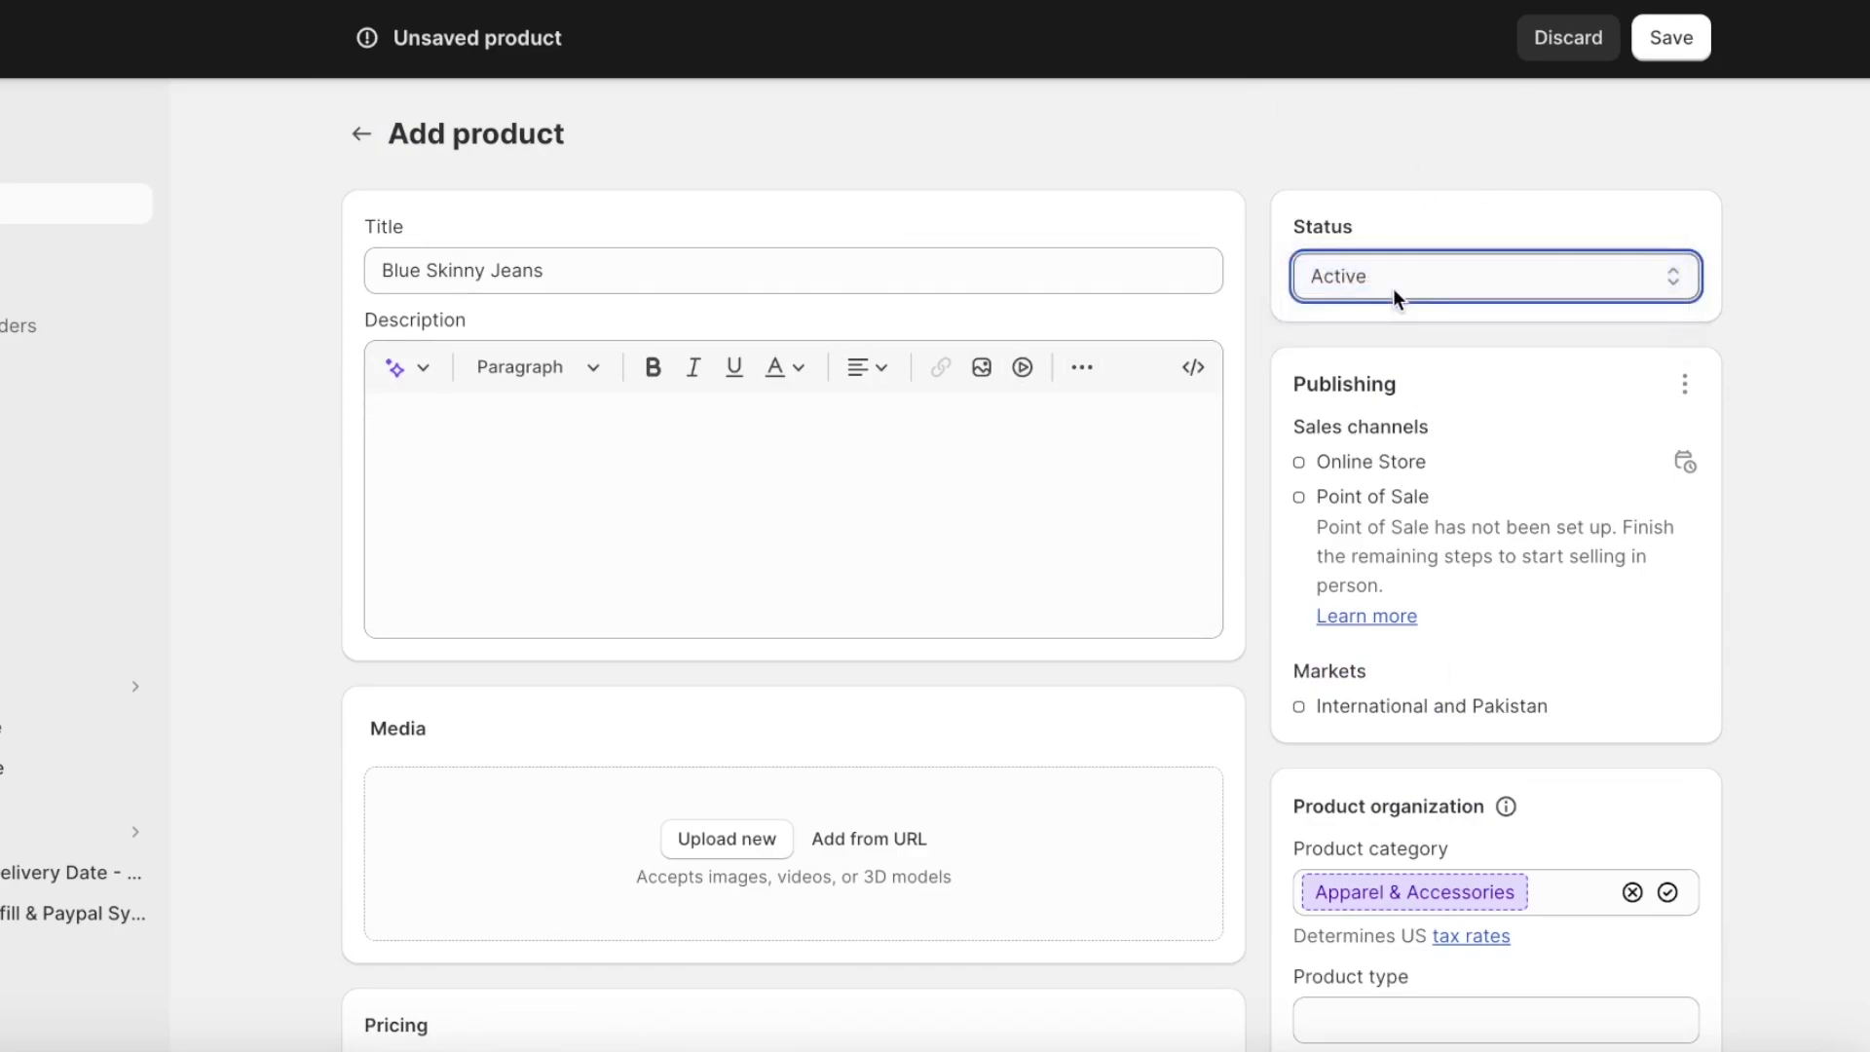
scroll(1395, 296, down, 10)
scroll(1400, 300, up, 8)
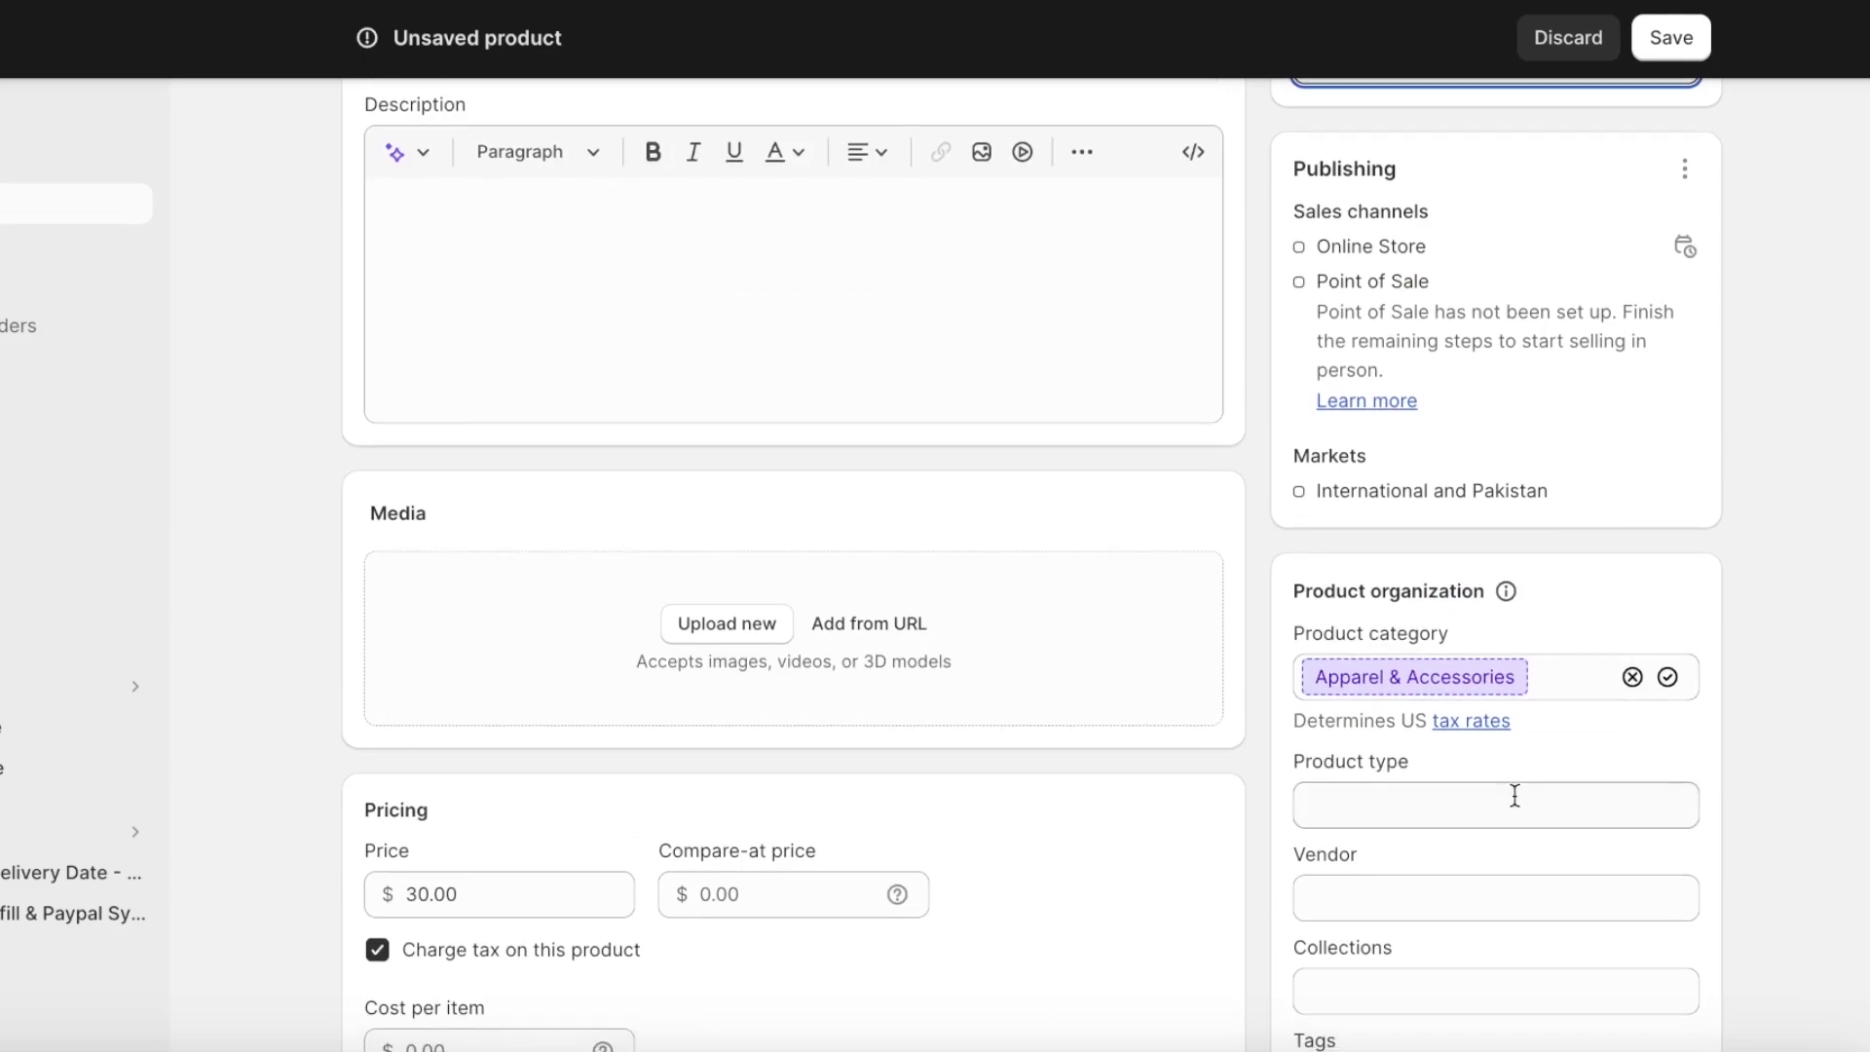
click(1509, 787)
scroll(1509, 782, down, 3)
Browse the collection and tag options, leaving the product out of Home page and untagged.
click(1410, 617)
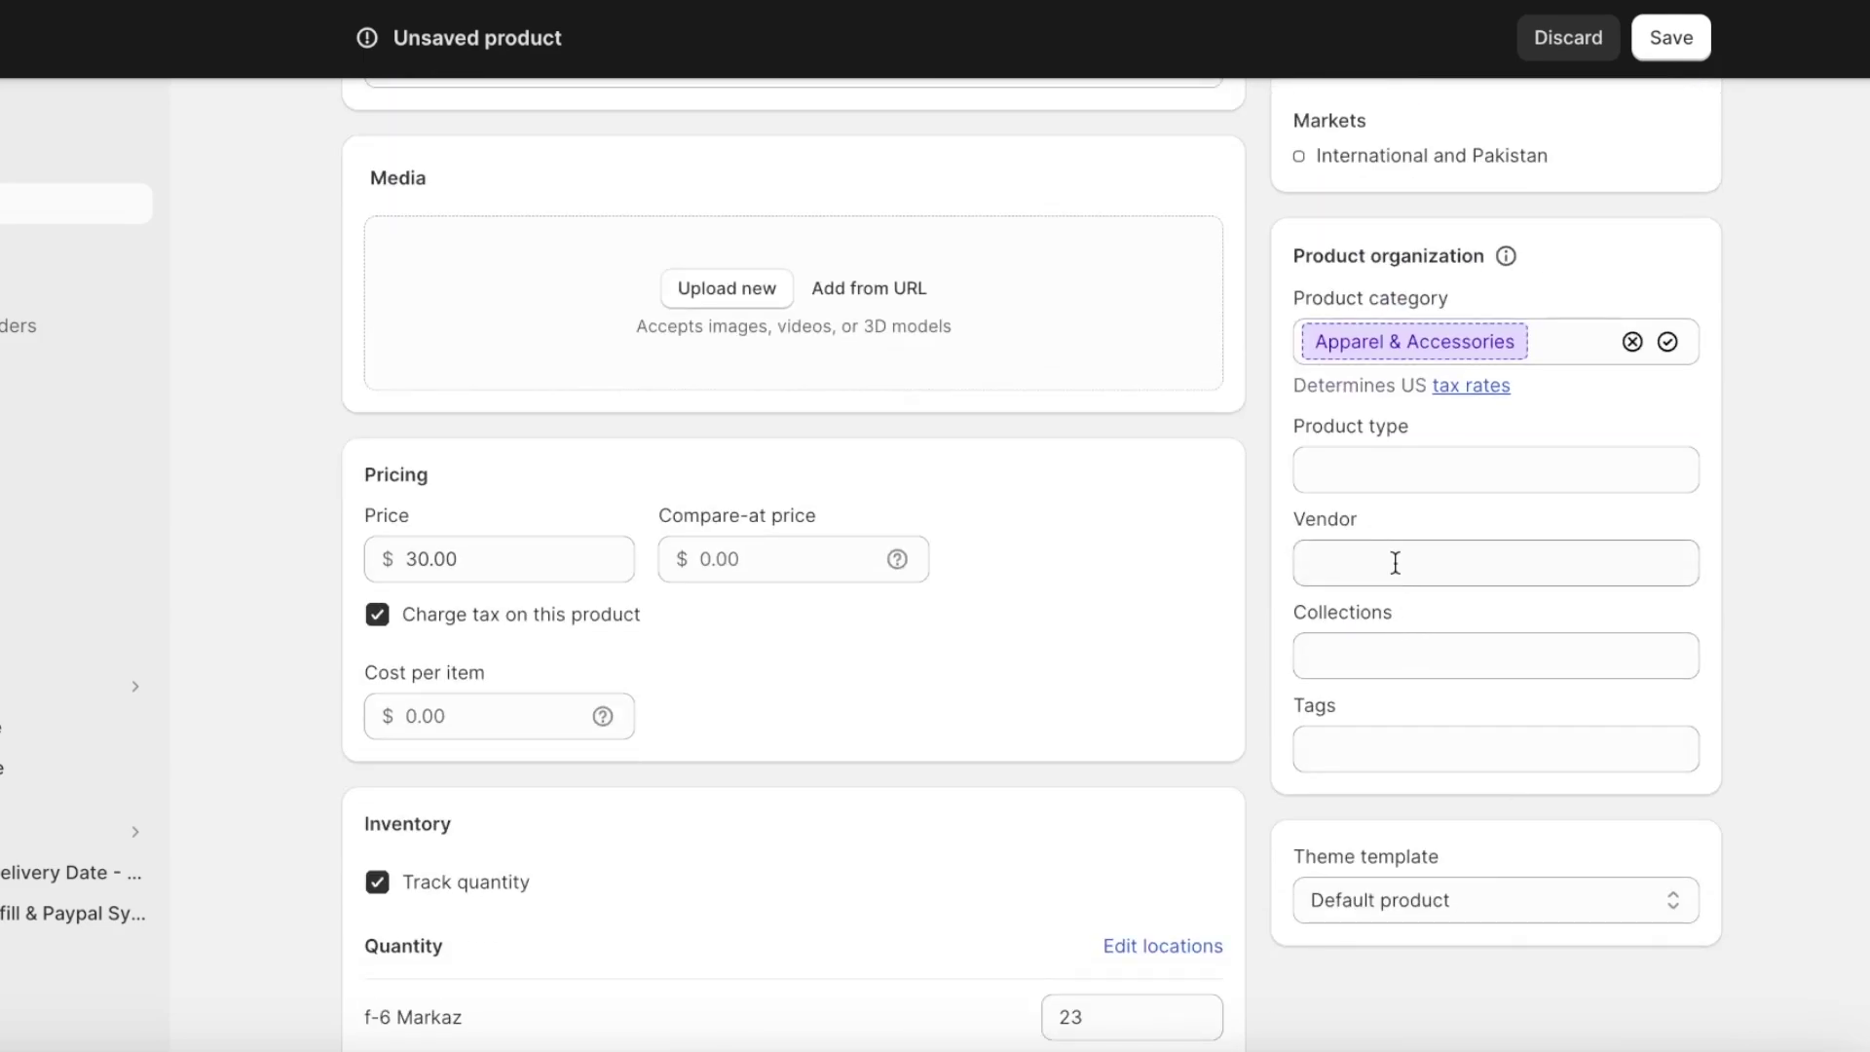
click(1384, 644)
click(1417, 726)
click(1411, 726)
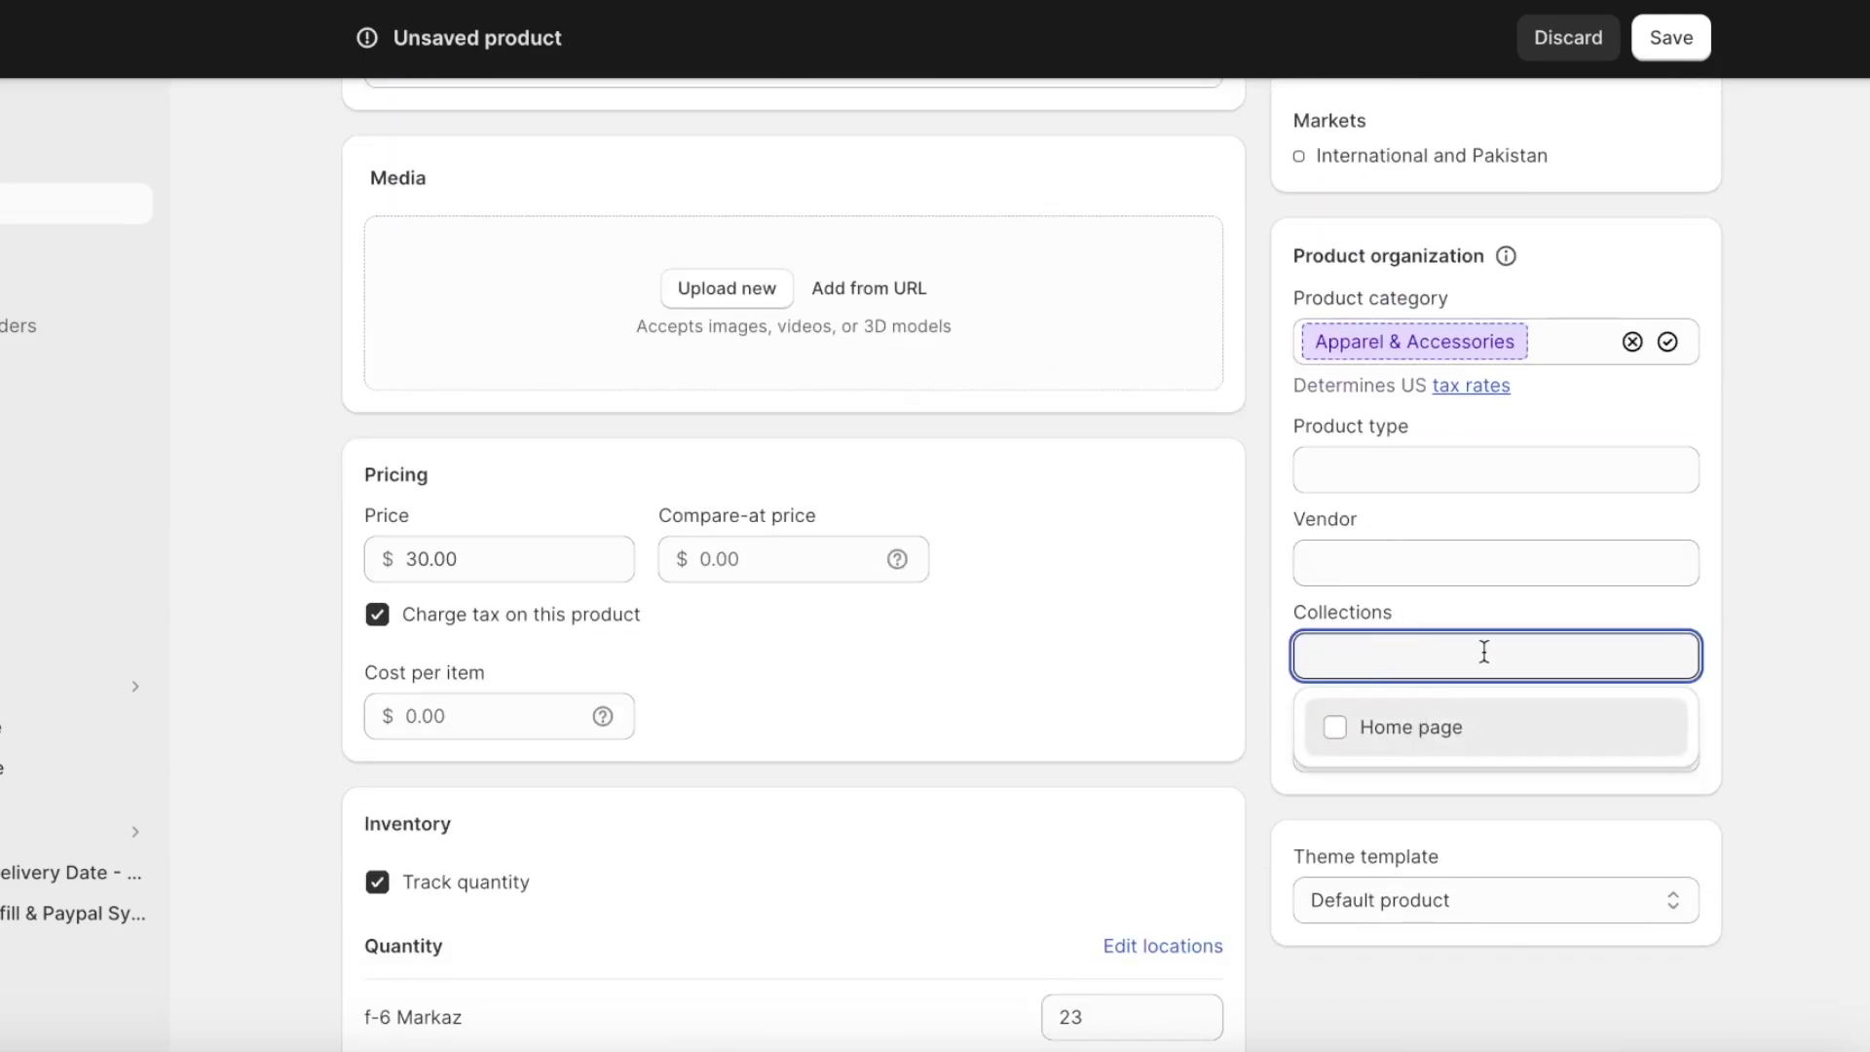
click(1583, 755)
click(1390, 882)
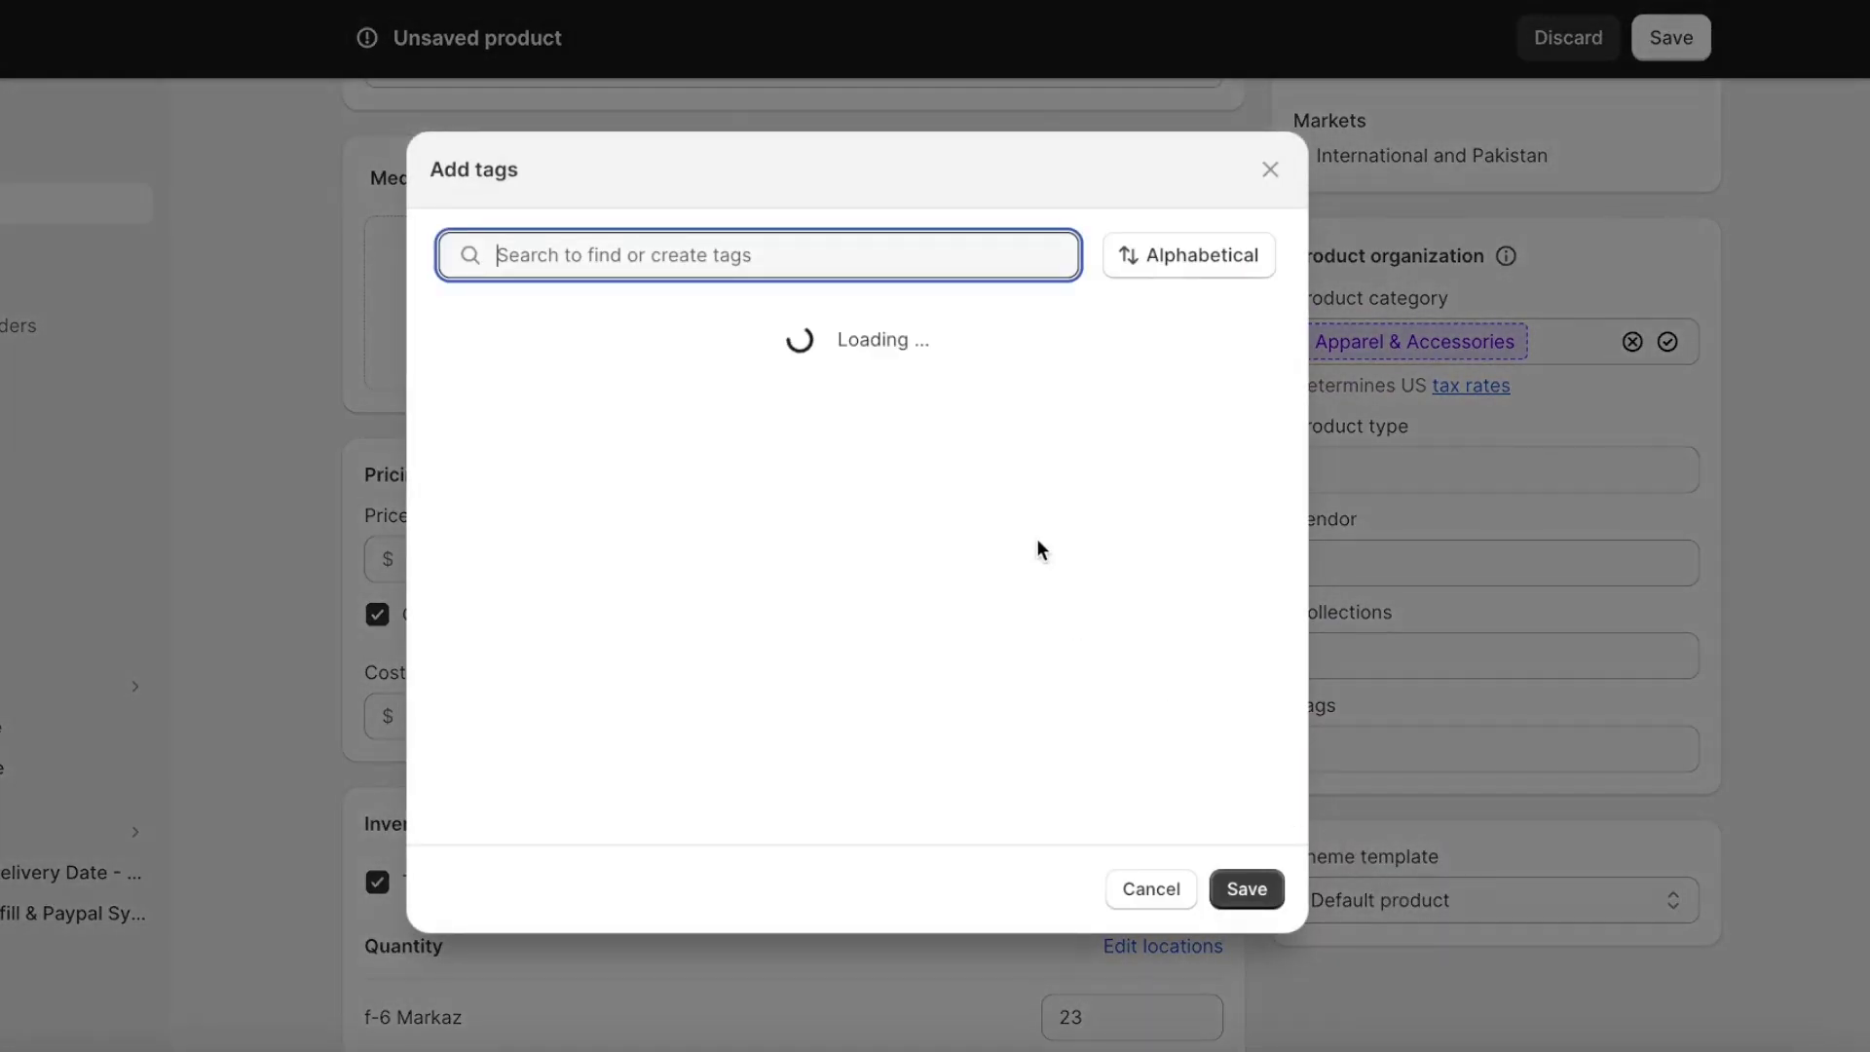
click(1151, 891)
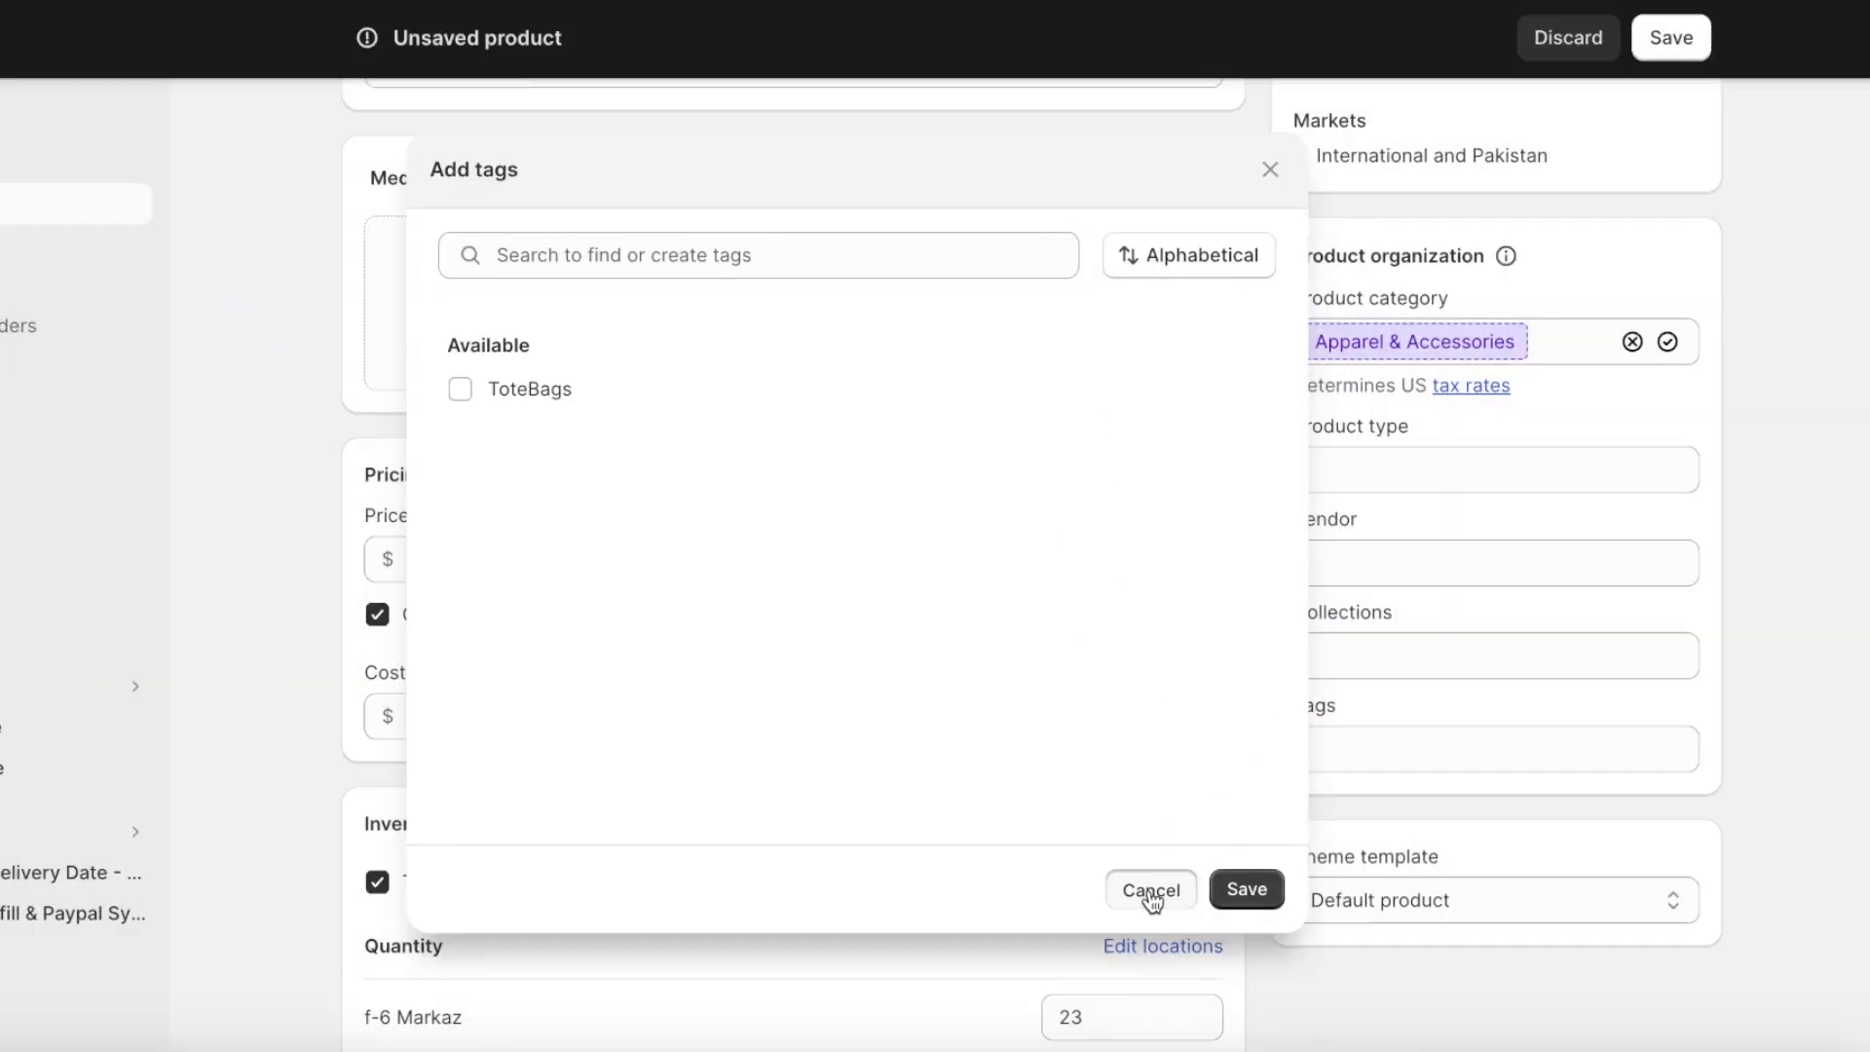
Attempt a first save of the new product and look over the page.
click(1667, 39)
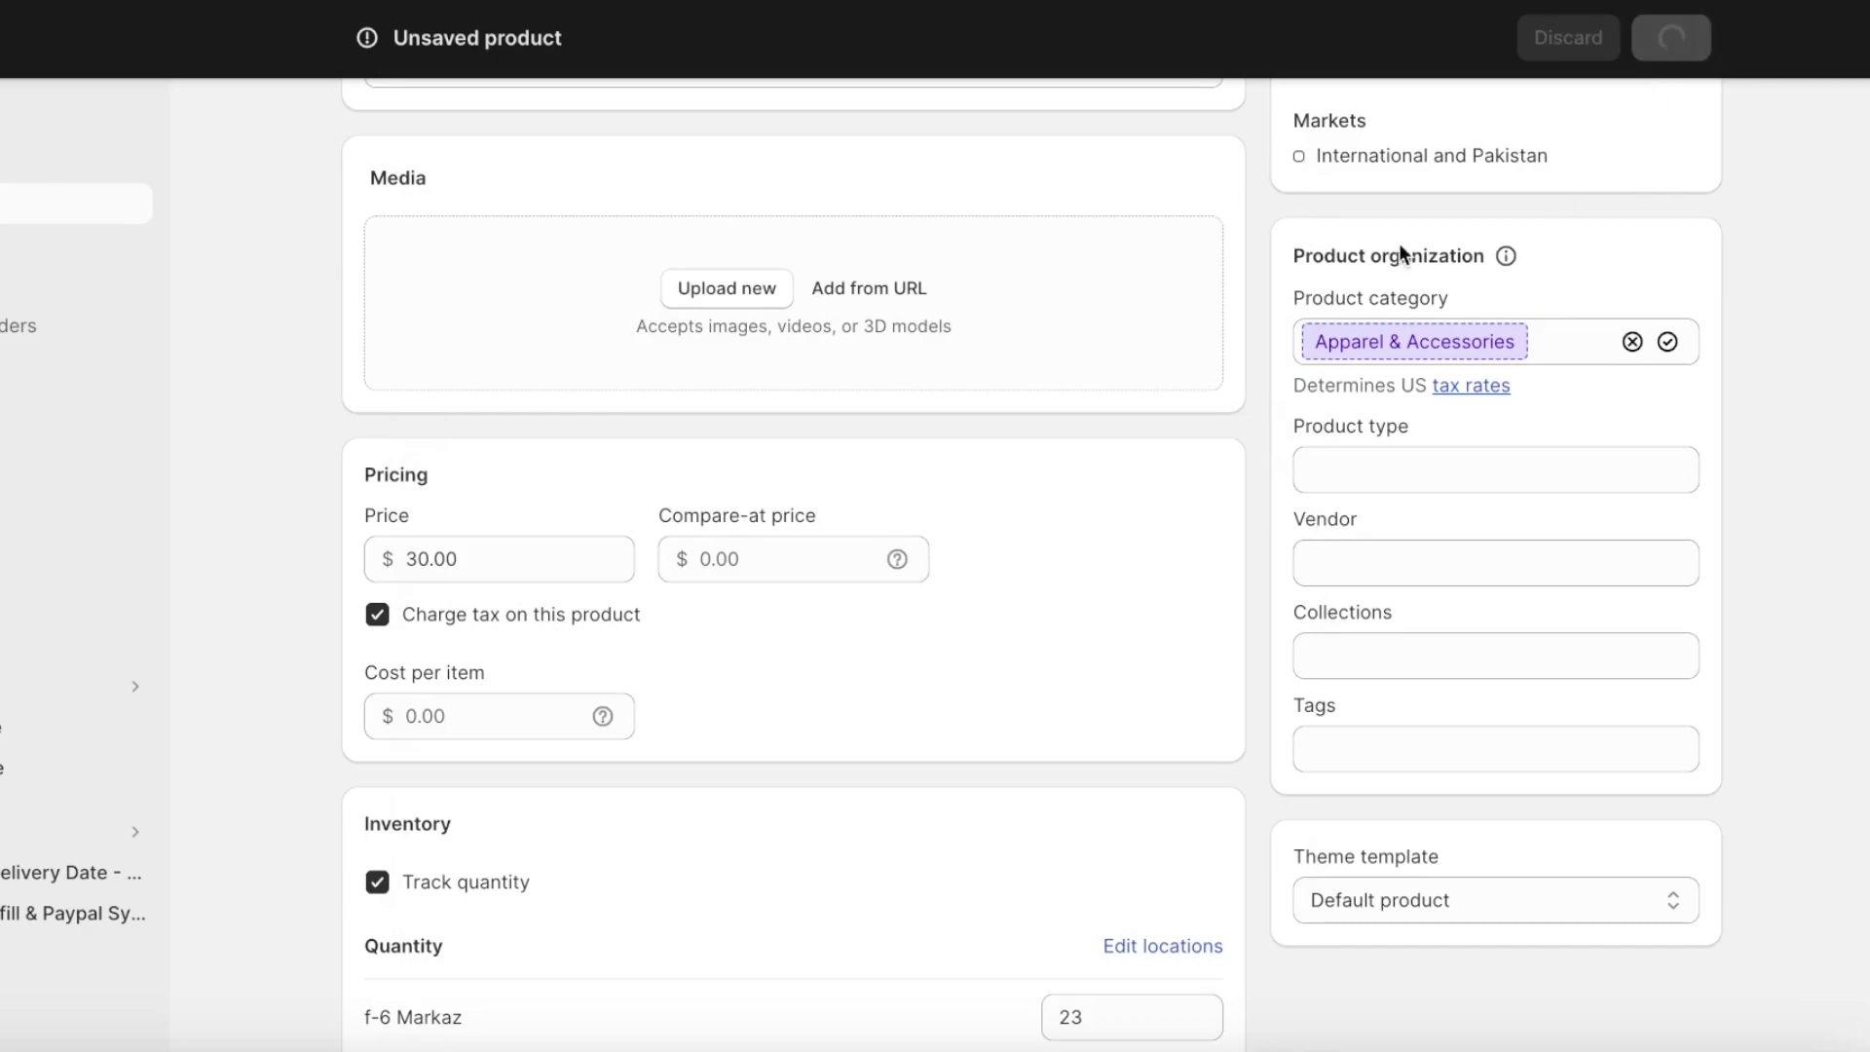
scroll(1435, 308, down, 7)
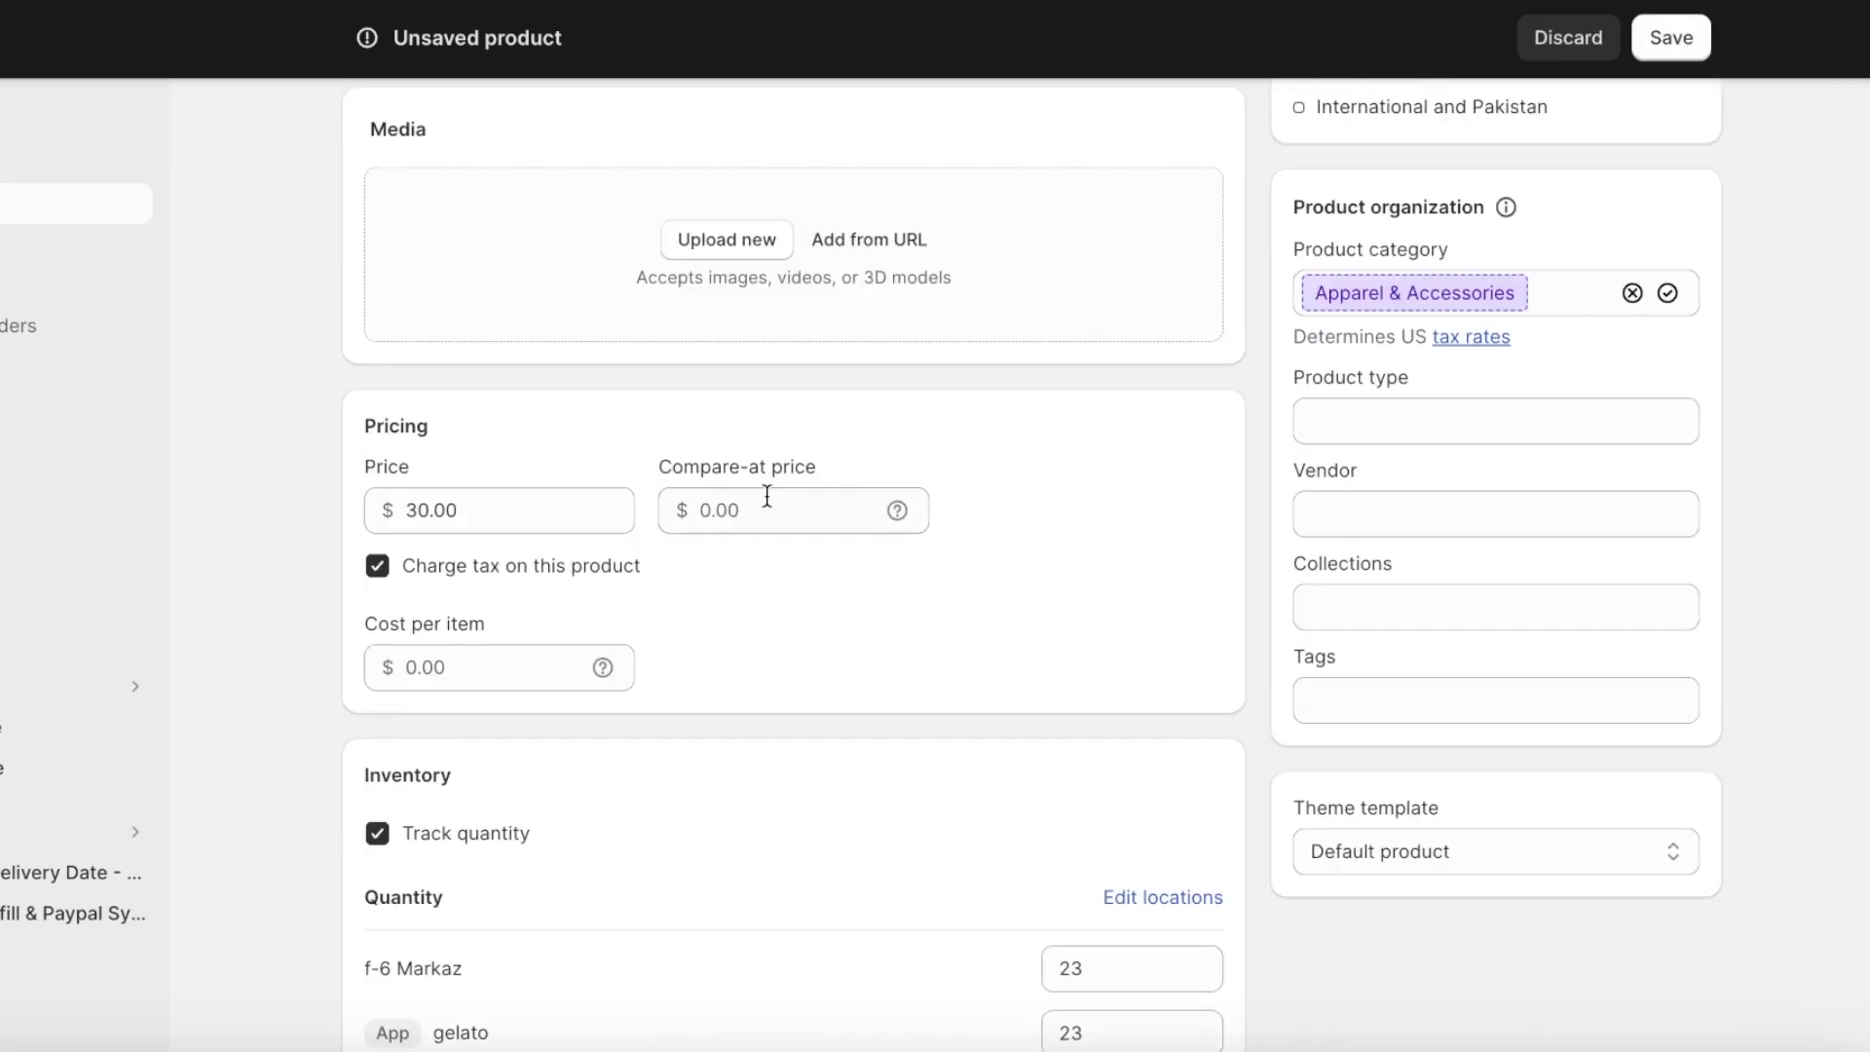
scroll(764, 497, up, 6)
scroll(827, 574, down, 15)
scroll(909, 586, up, 10)
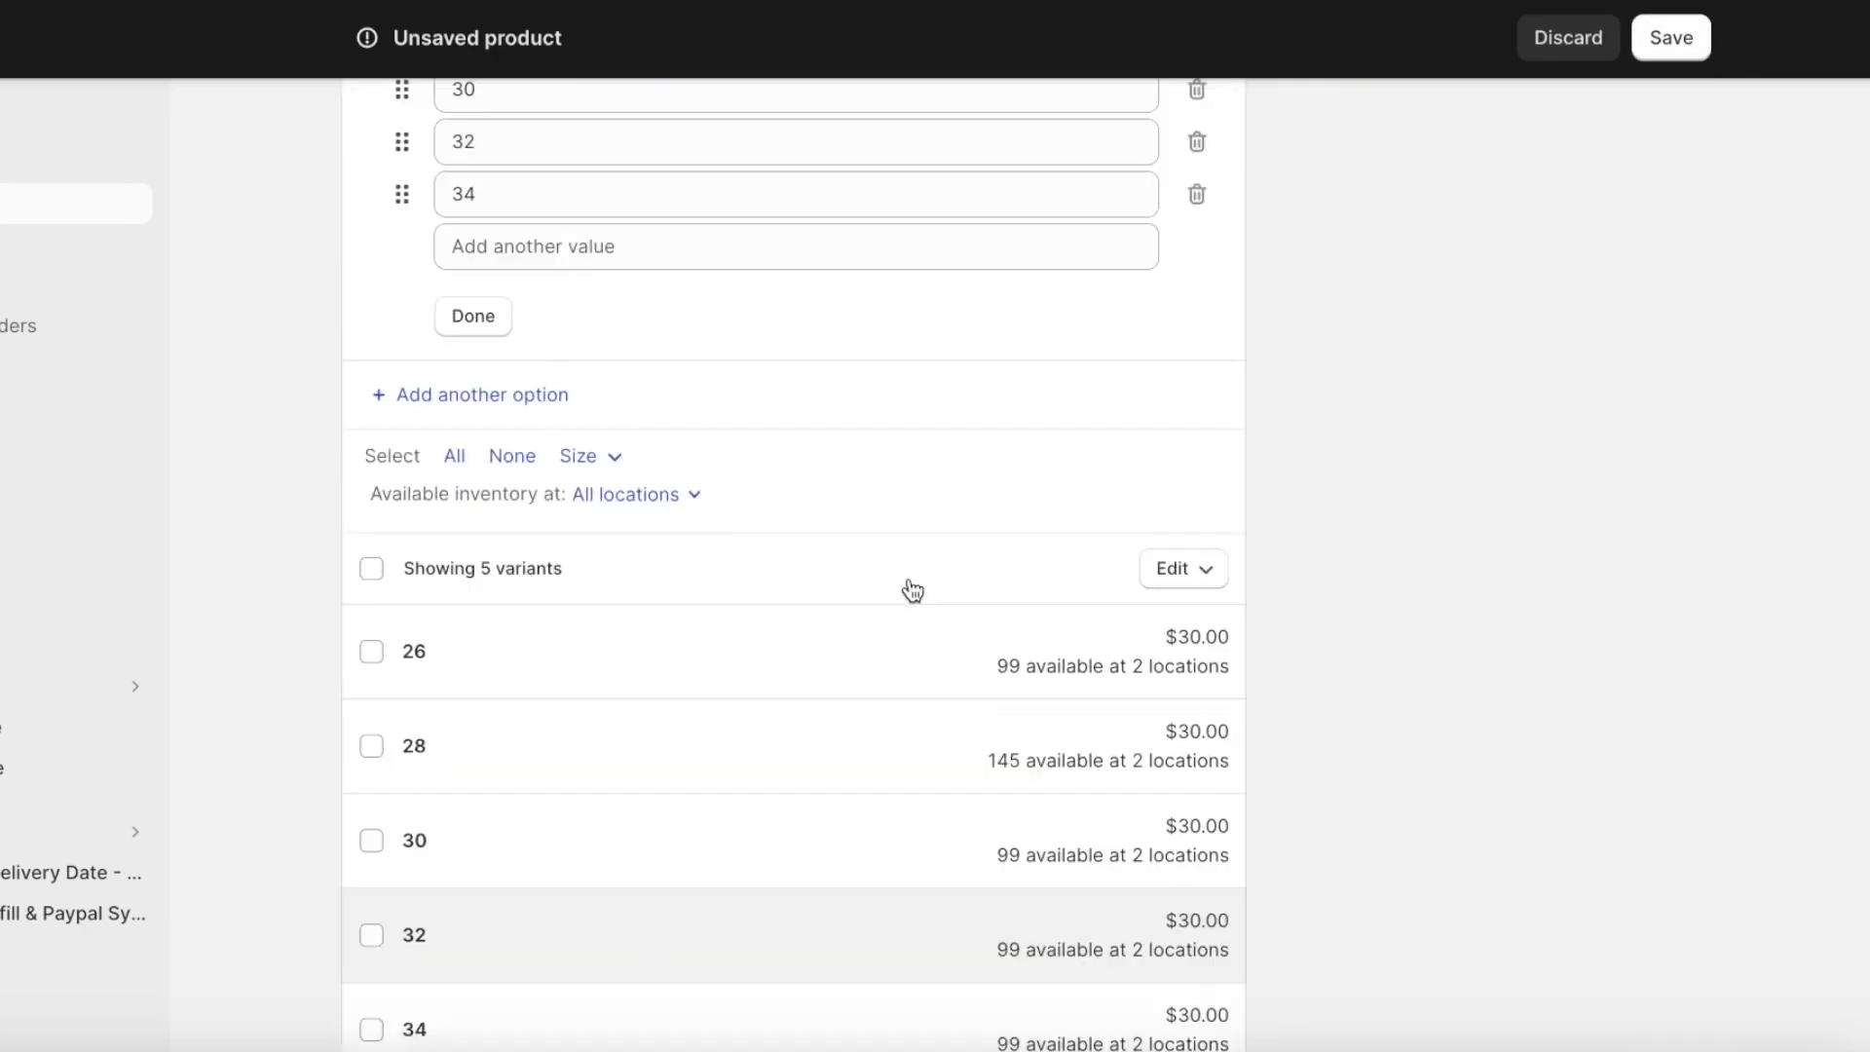
scroll(729, 563, up, 3)
Set inventory to 10000 at f-6 Markaz and 0 at gelato, then save again.
double_click(1048, 511)
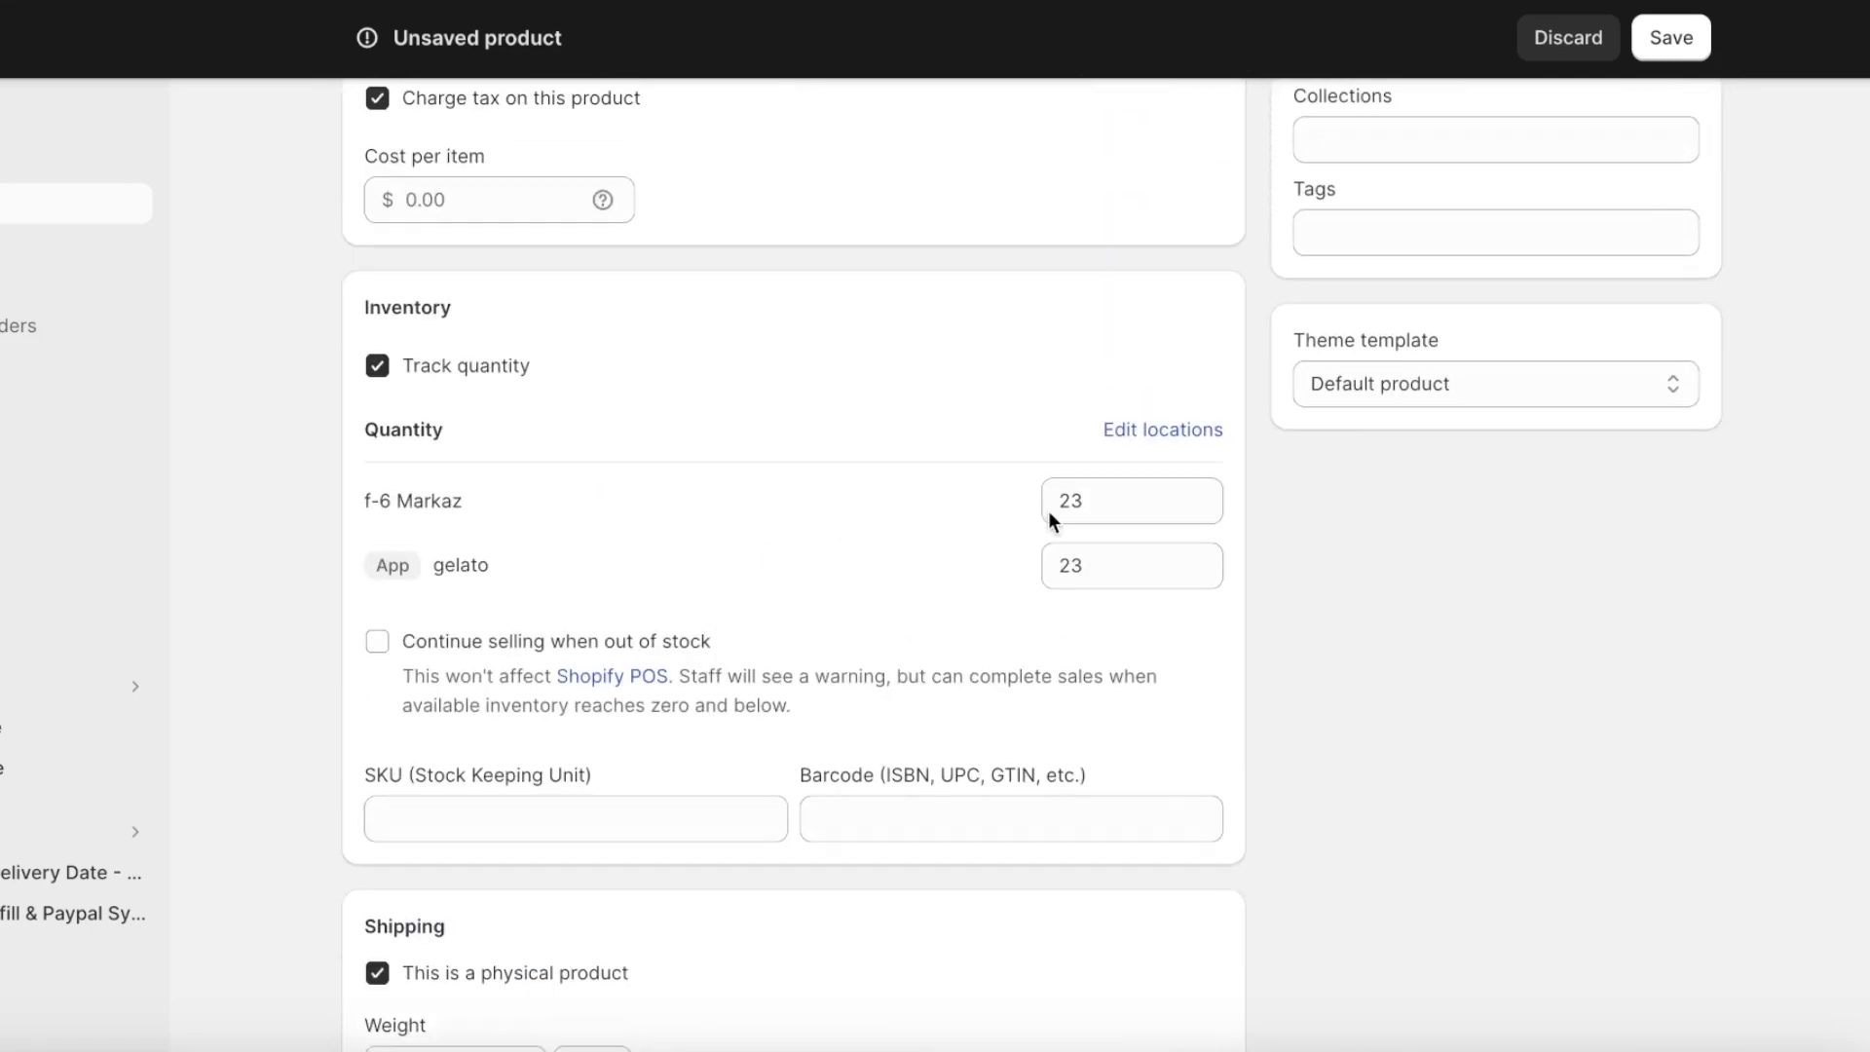
text(0)
double_click(1107, 566)
key(BackSpace)
text(0)
double_click(1098, 500)
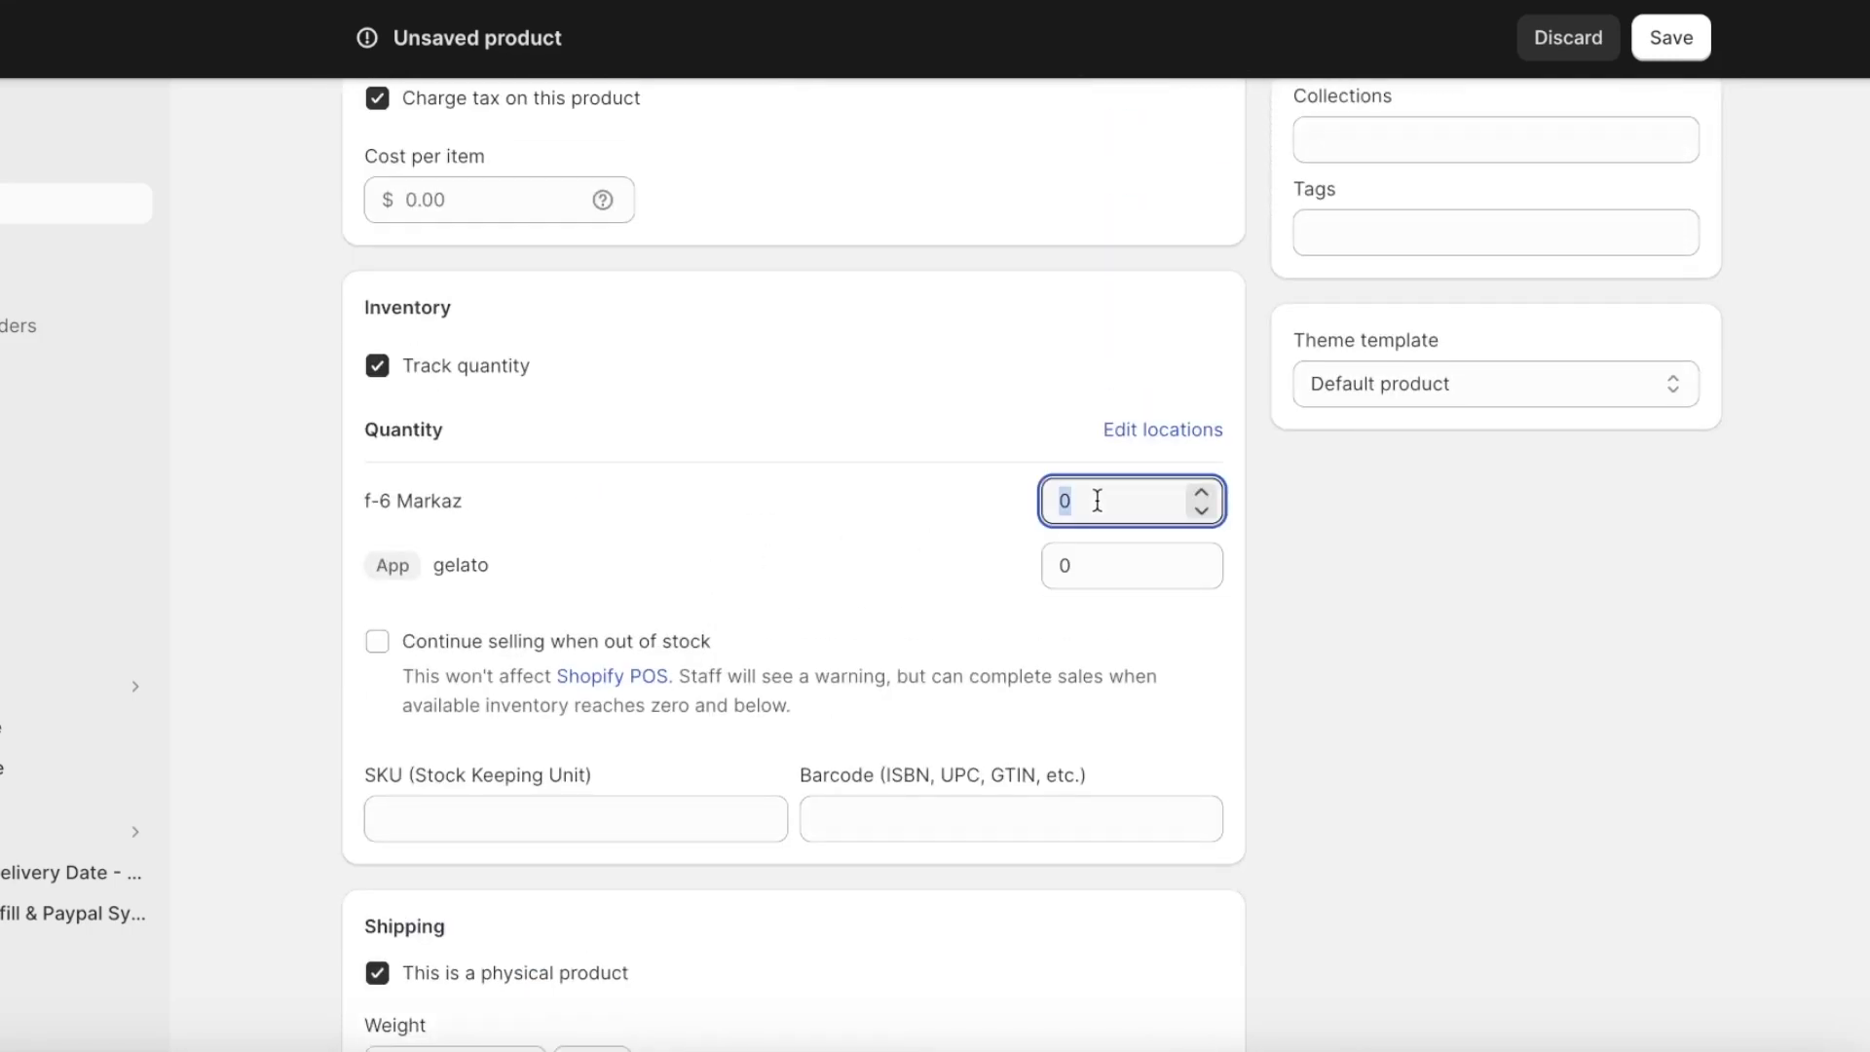
text(10000)
click(1366, 579)
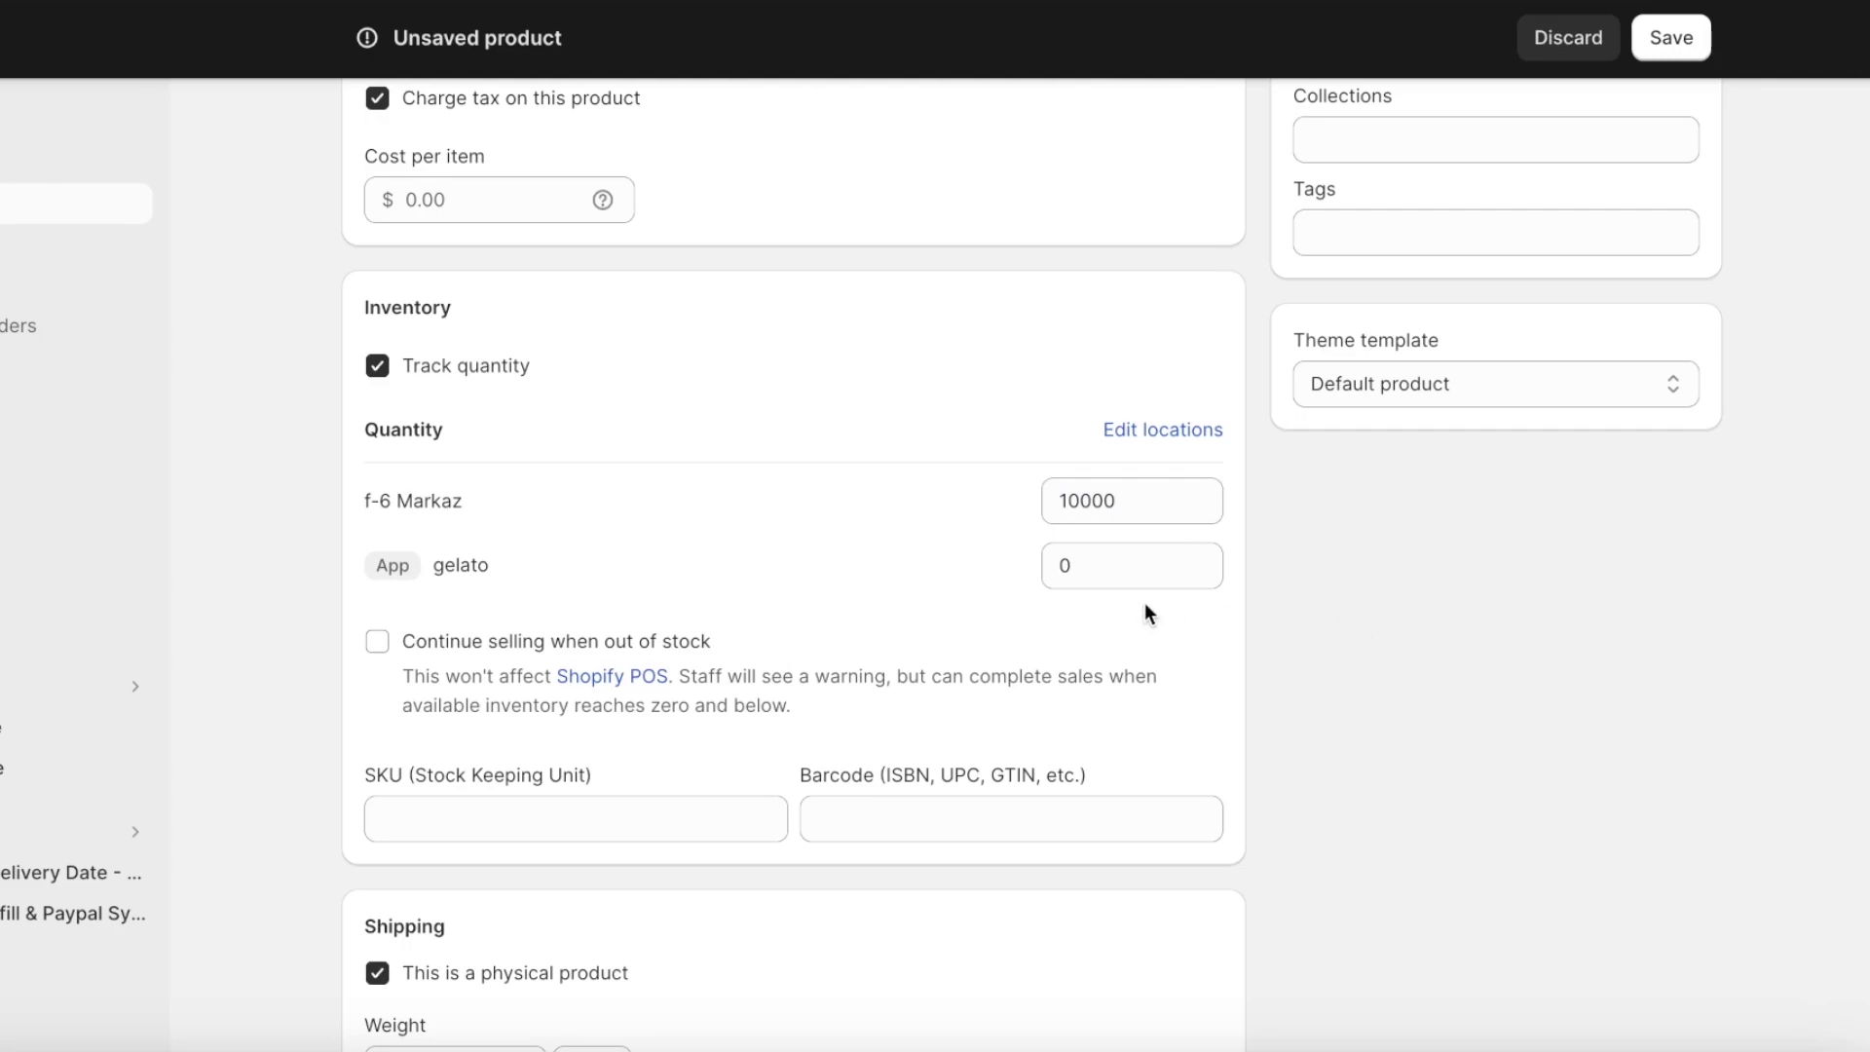
scroll(1143, 609, down, 8)
click(1668, 56)
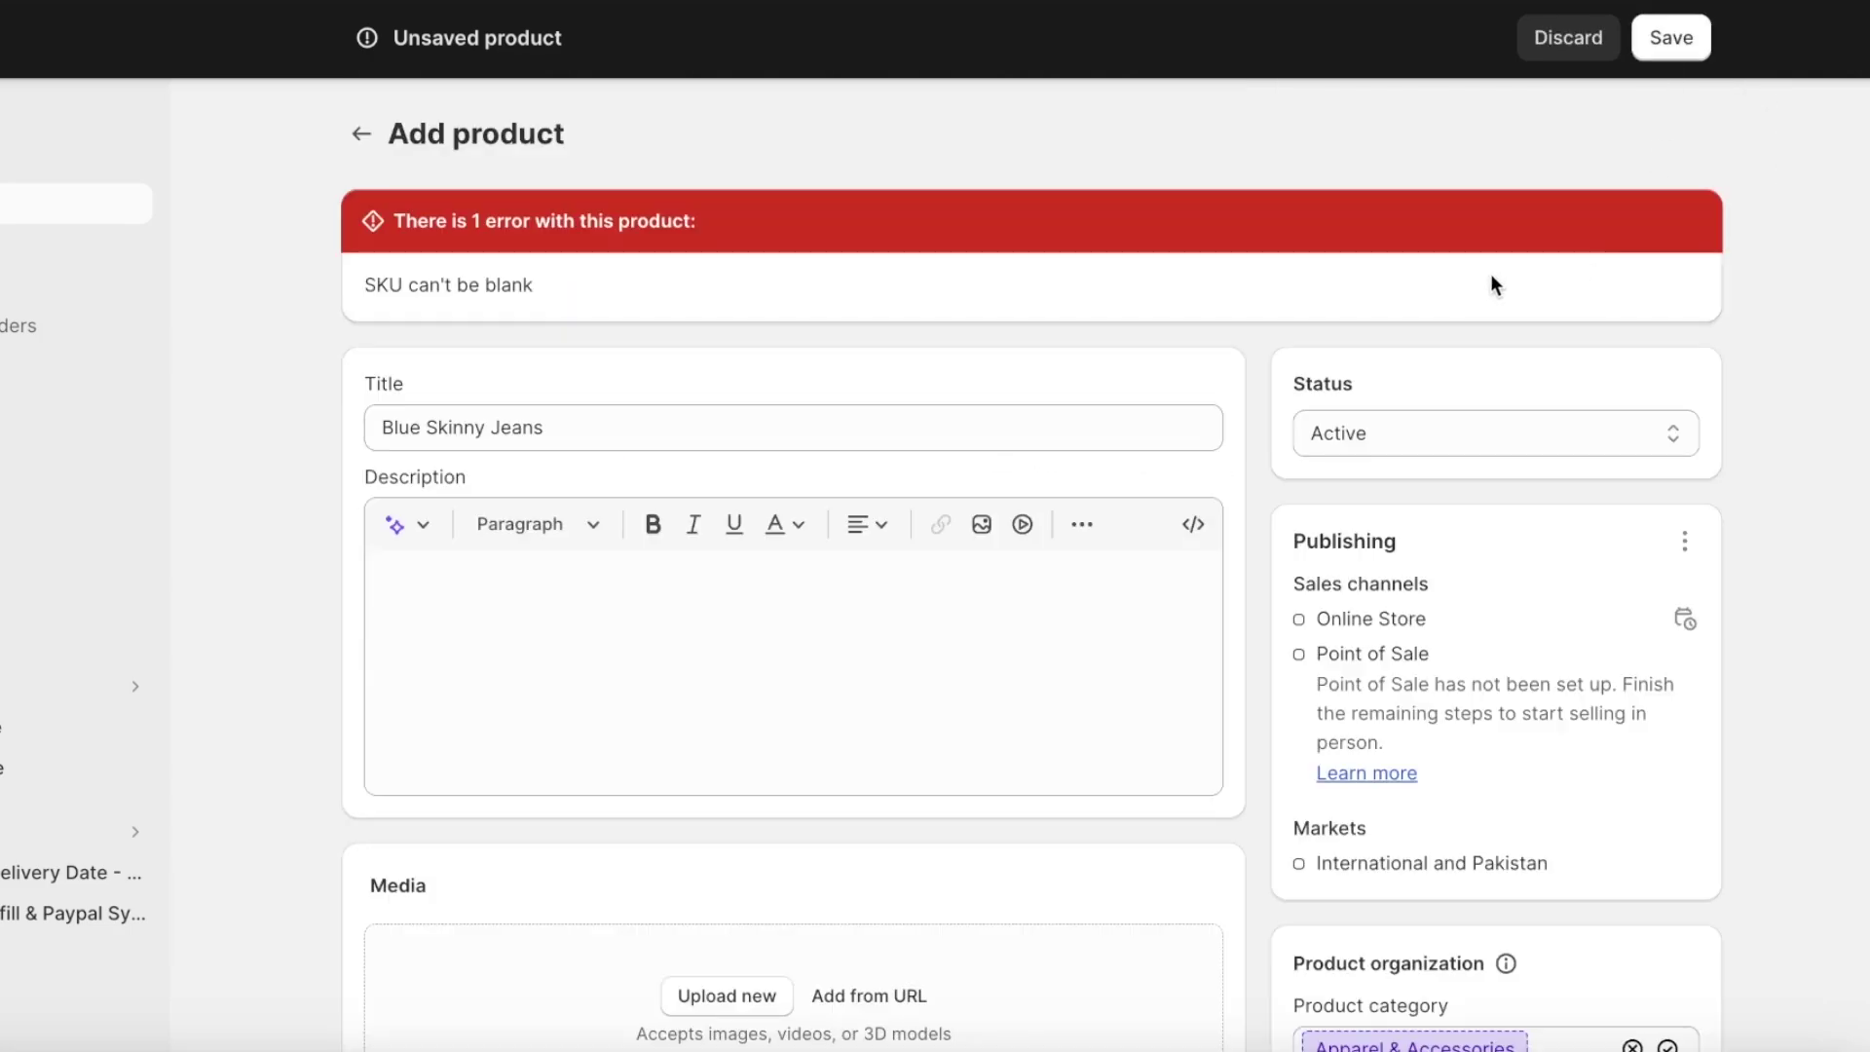
Focus the SKU field and retry saving the product.
scroll(897, 350, down, 15)
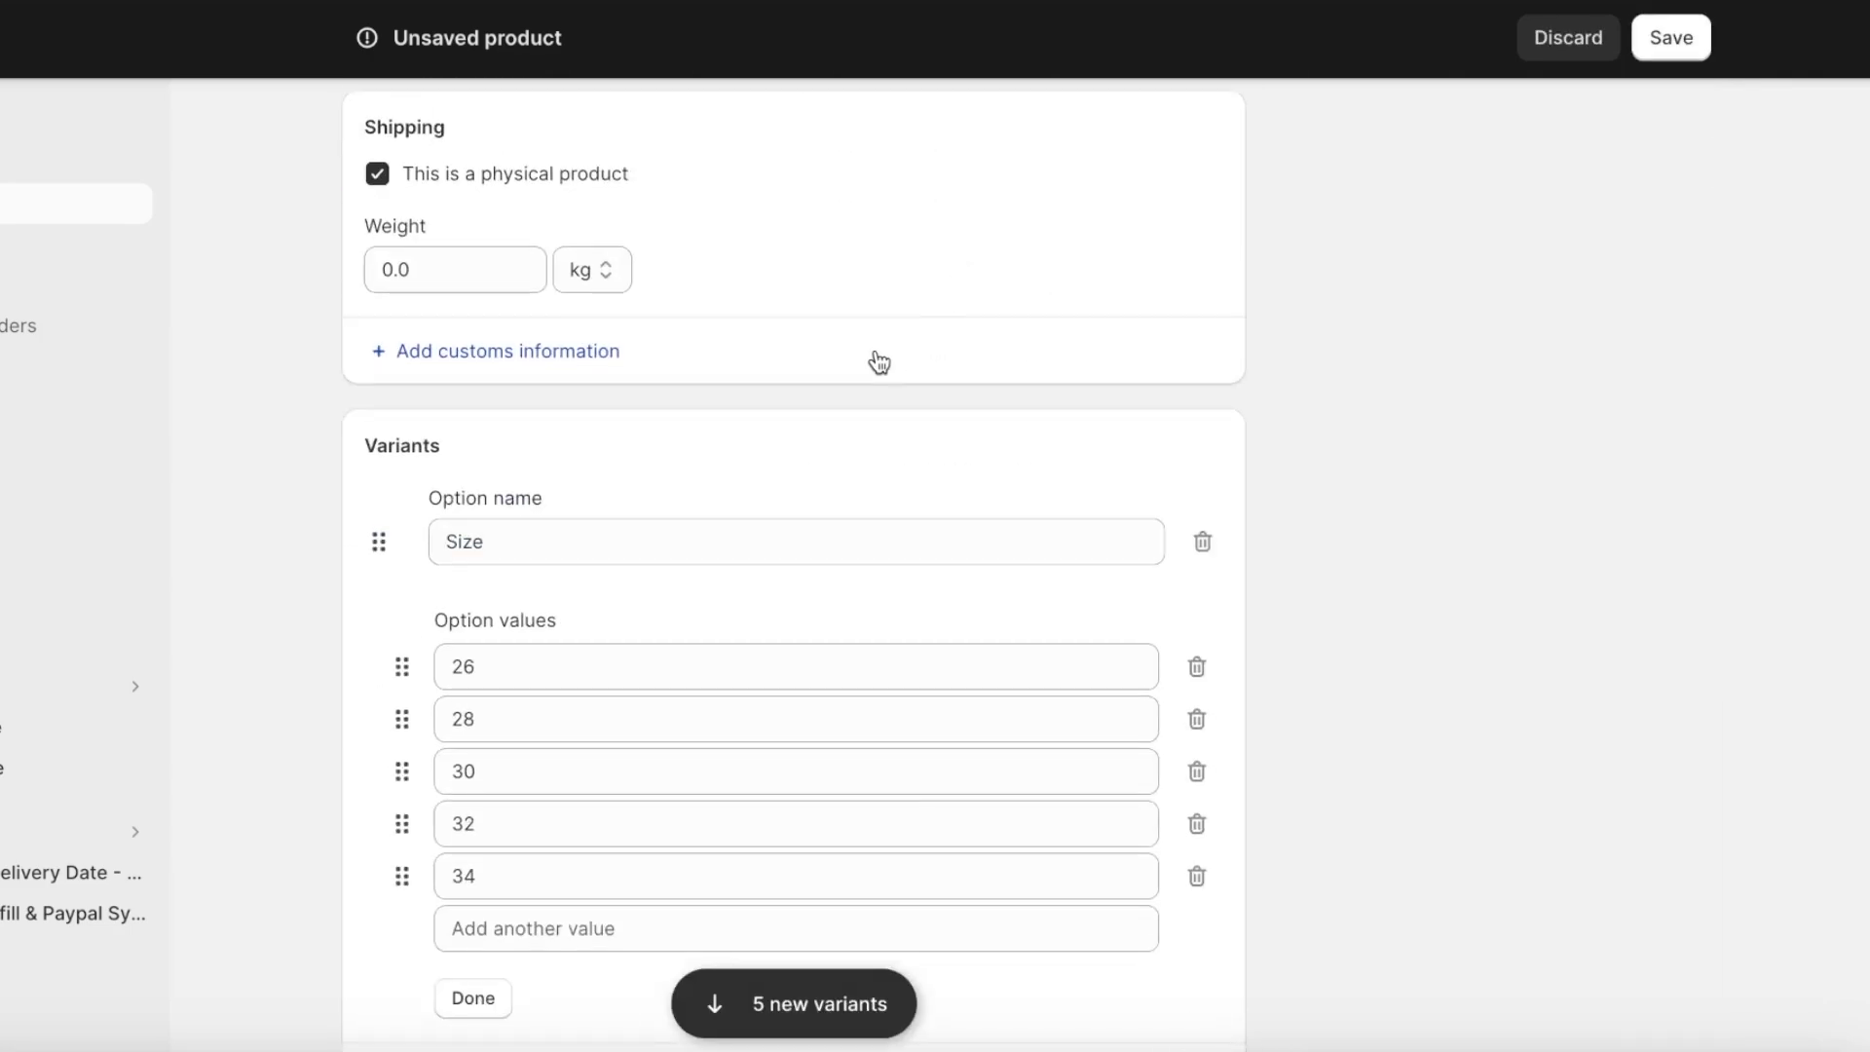
scroll(876, 363, down, 8)
scroll(881, 362, up, 10)
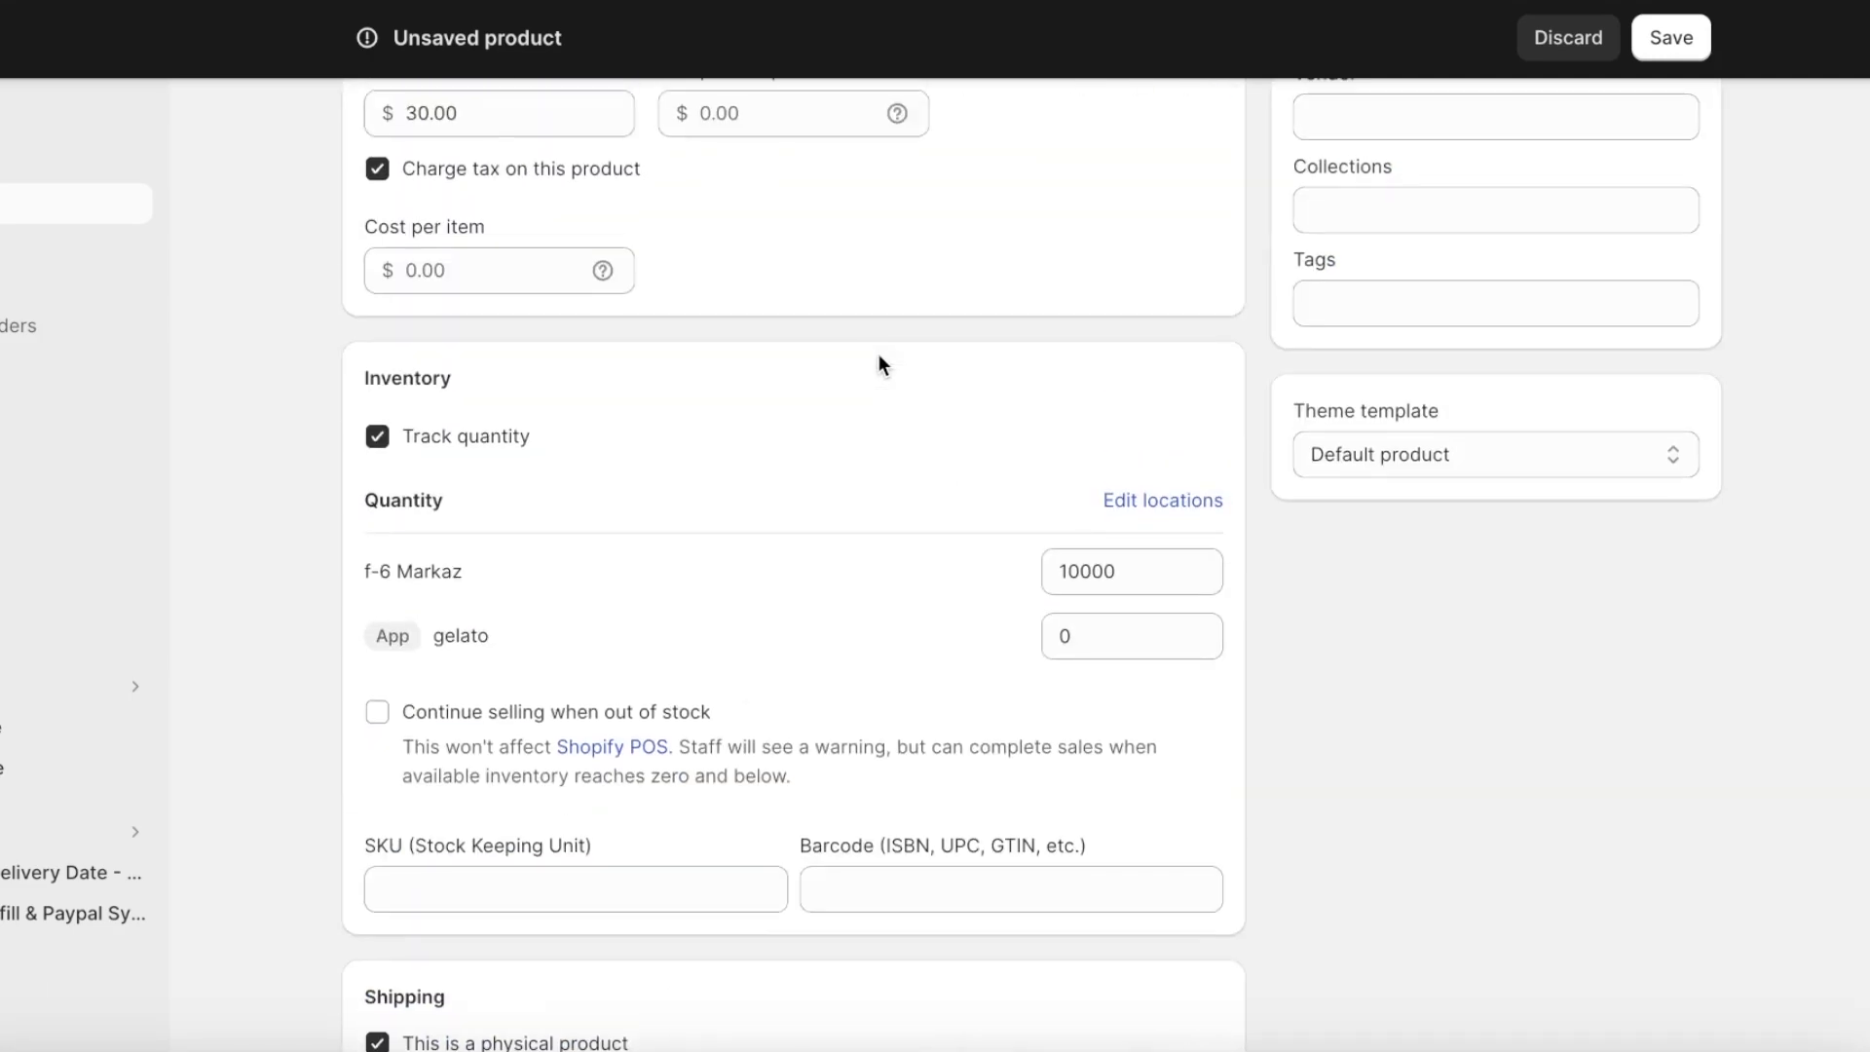
click(640, 882)
scroll(934, 345, down, 10)
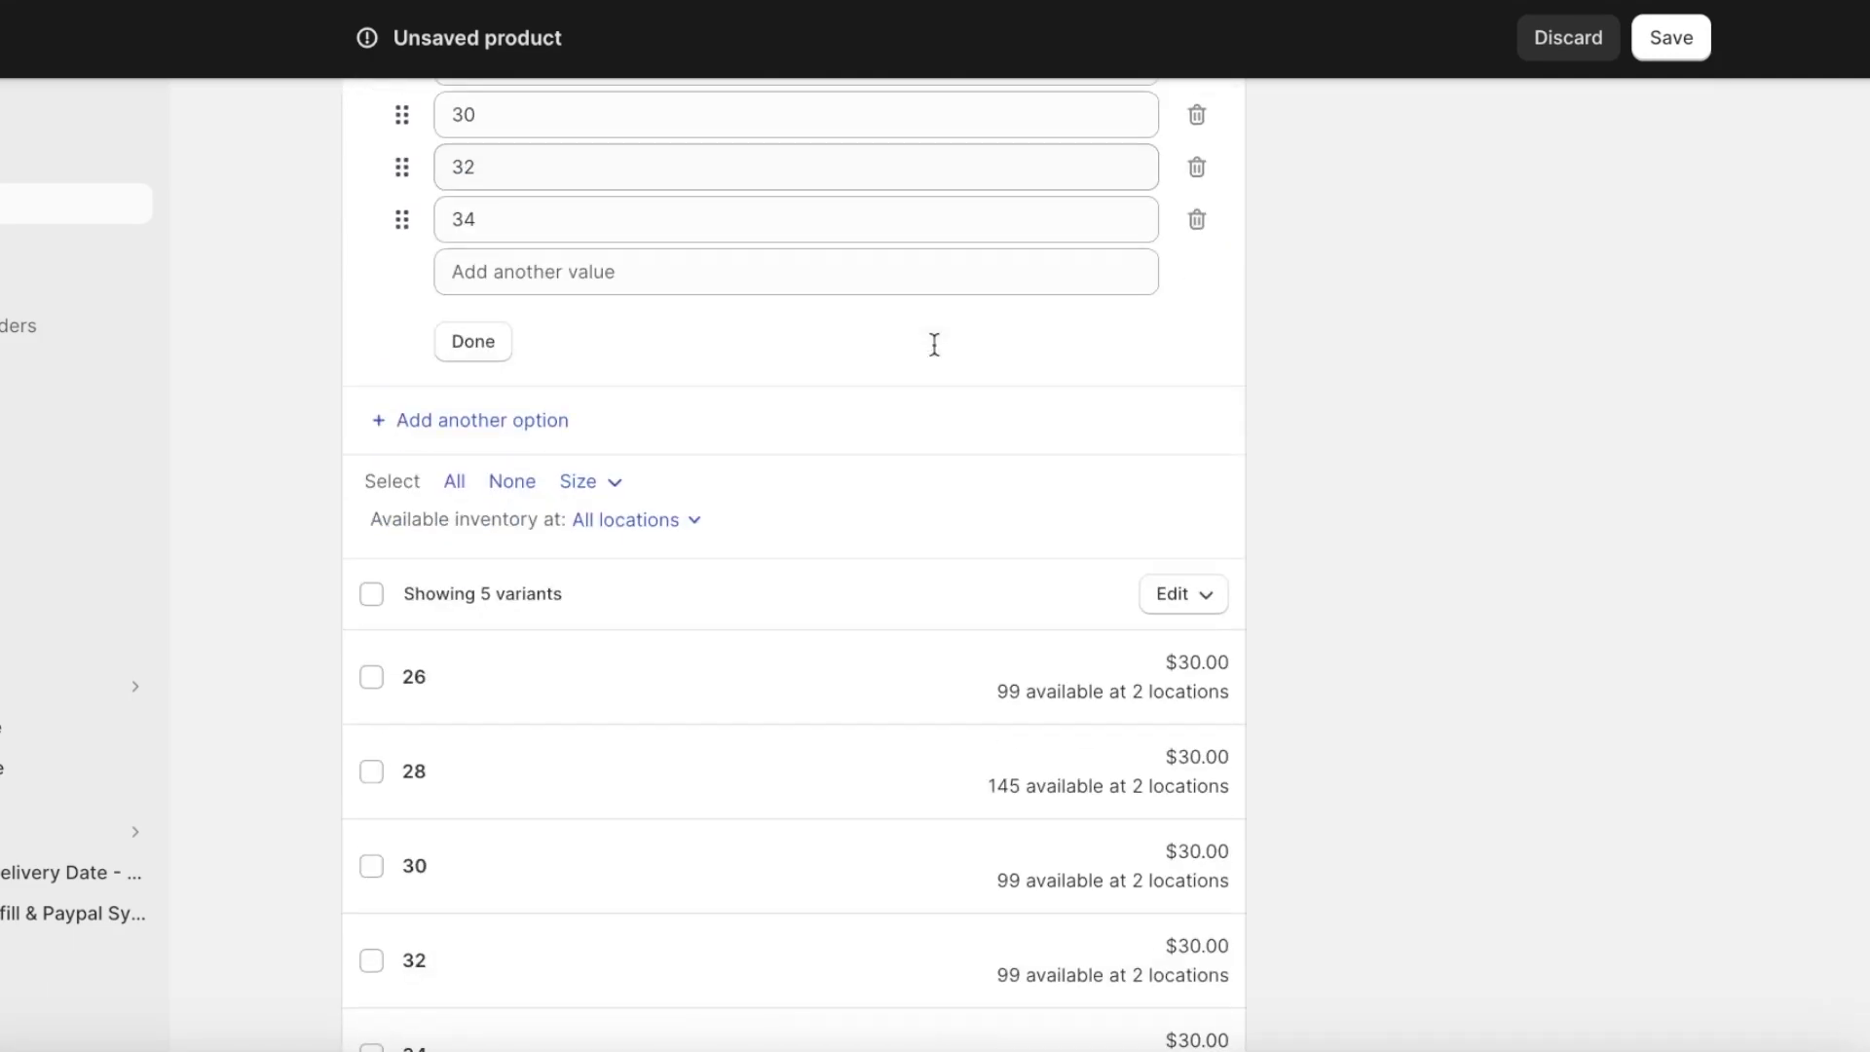
scroll(933, 353, up, 1)
scroll(935, 345, down, 5)
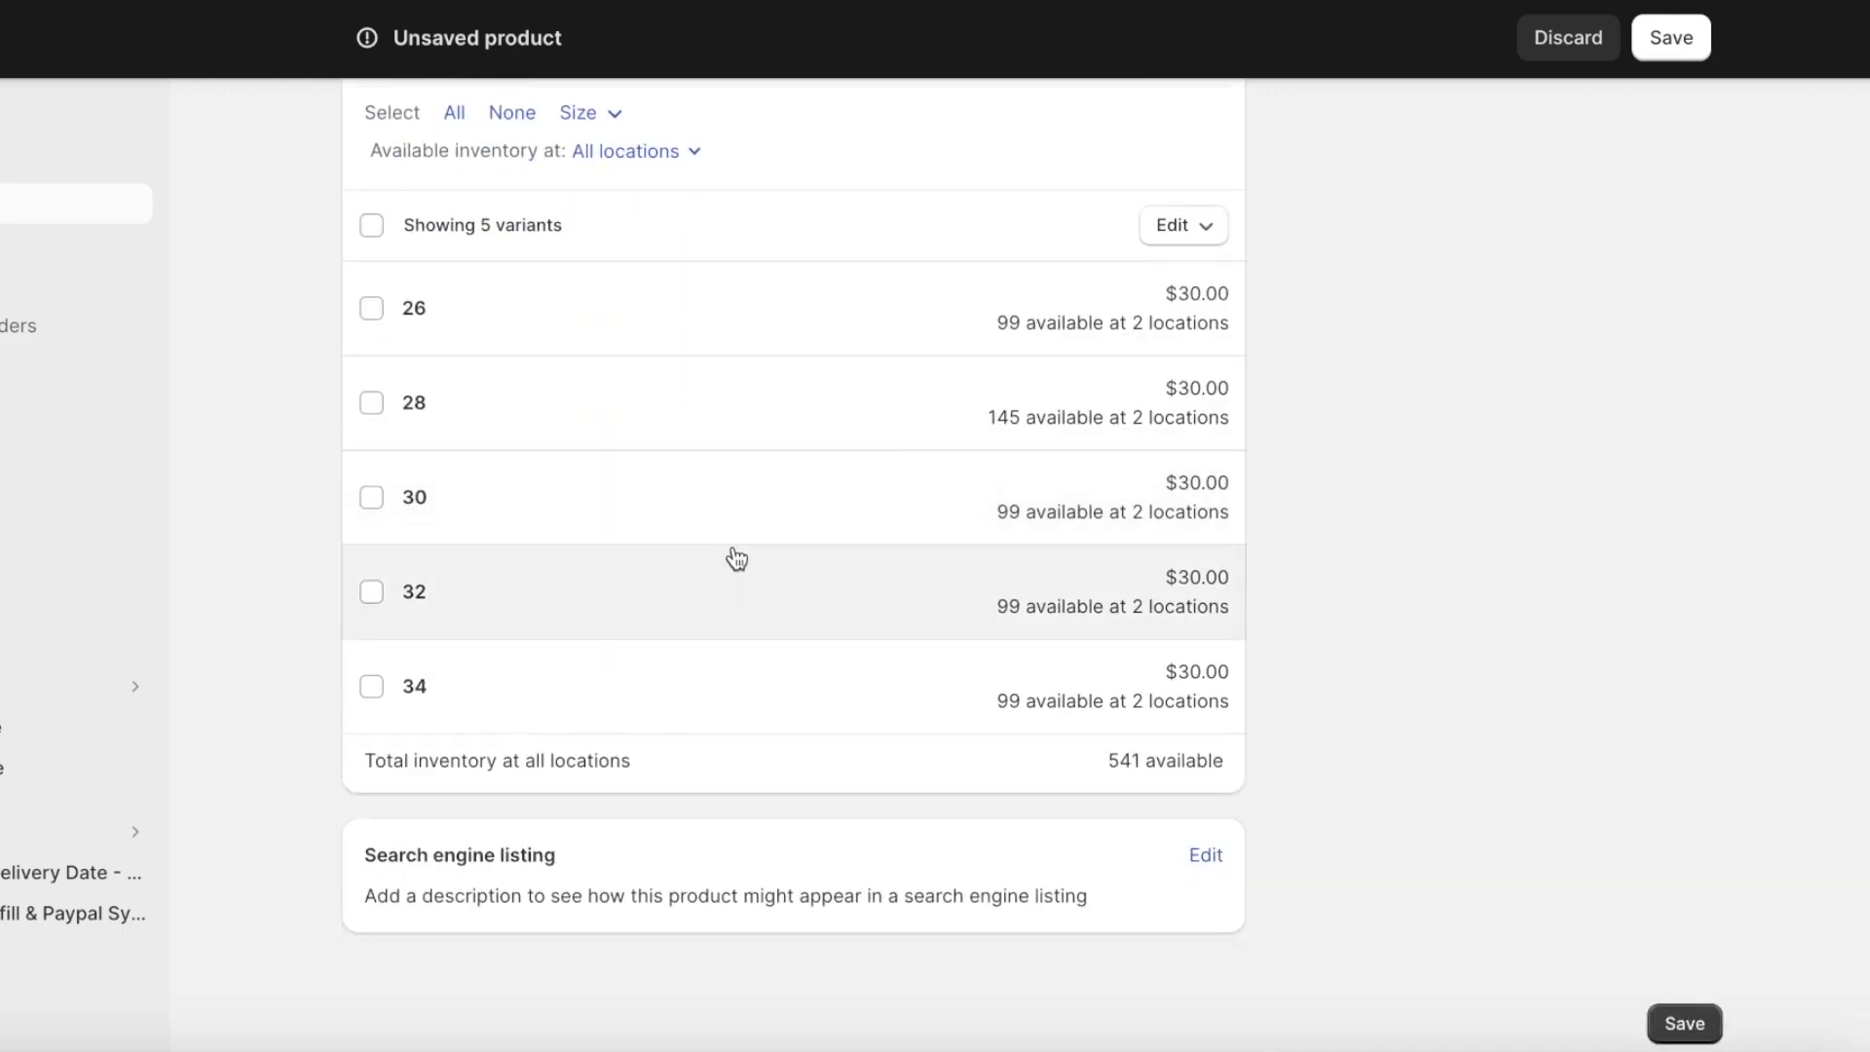
click(1683, 1022)
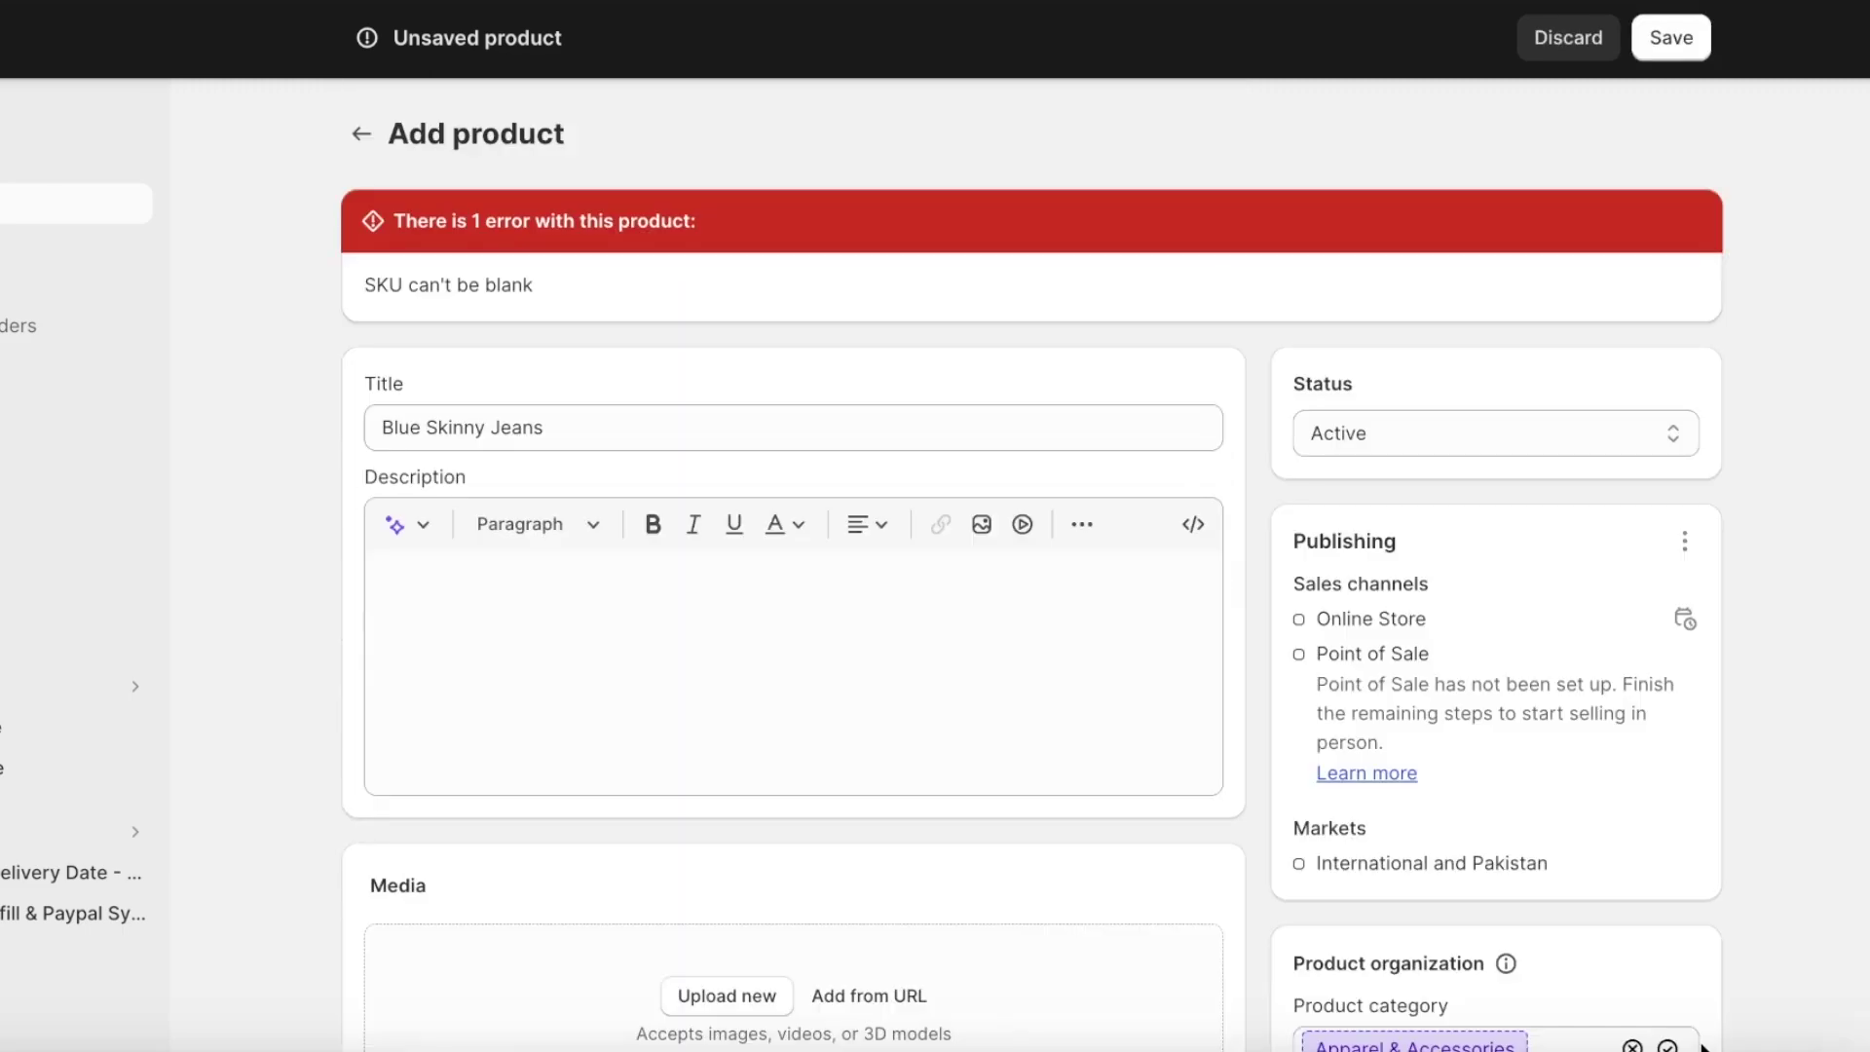
Turn off quantity tracking for Blue Skinny Jeans.
scroll(600, 446, down, 2)
scroll(600, 446, down, 15)
scroll(604, 453, up, 10)
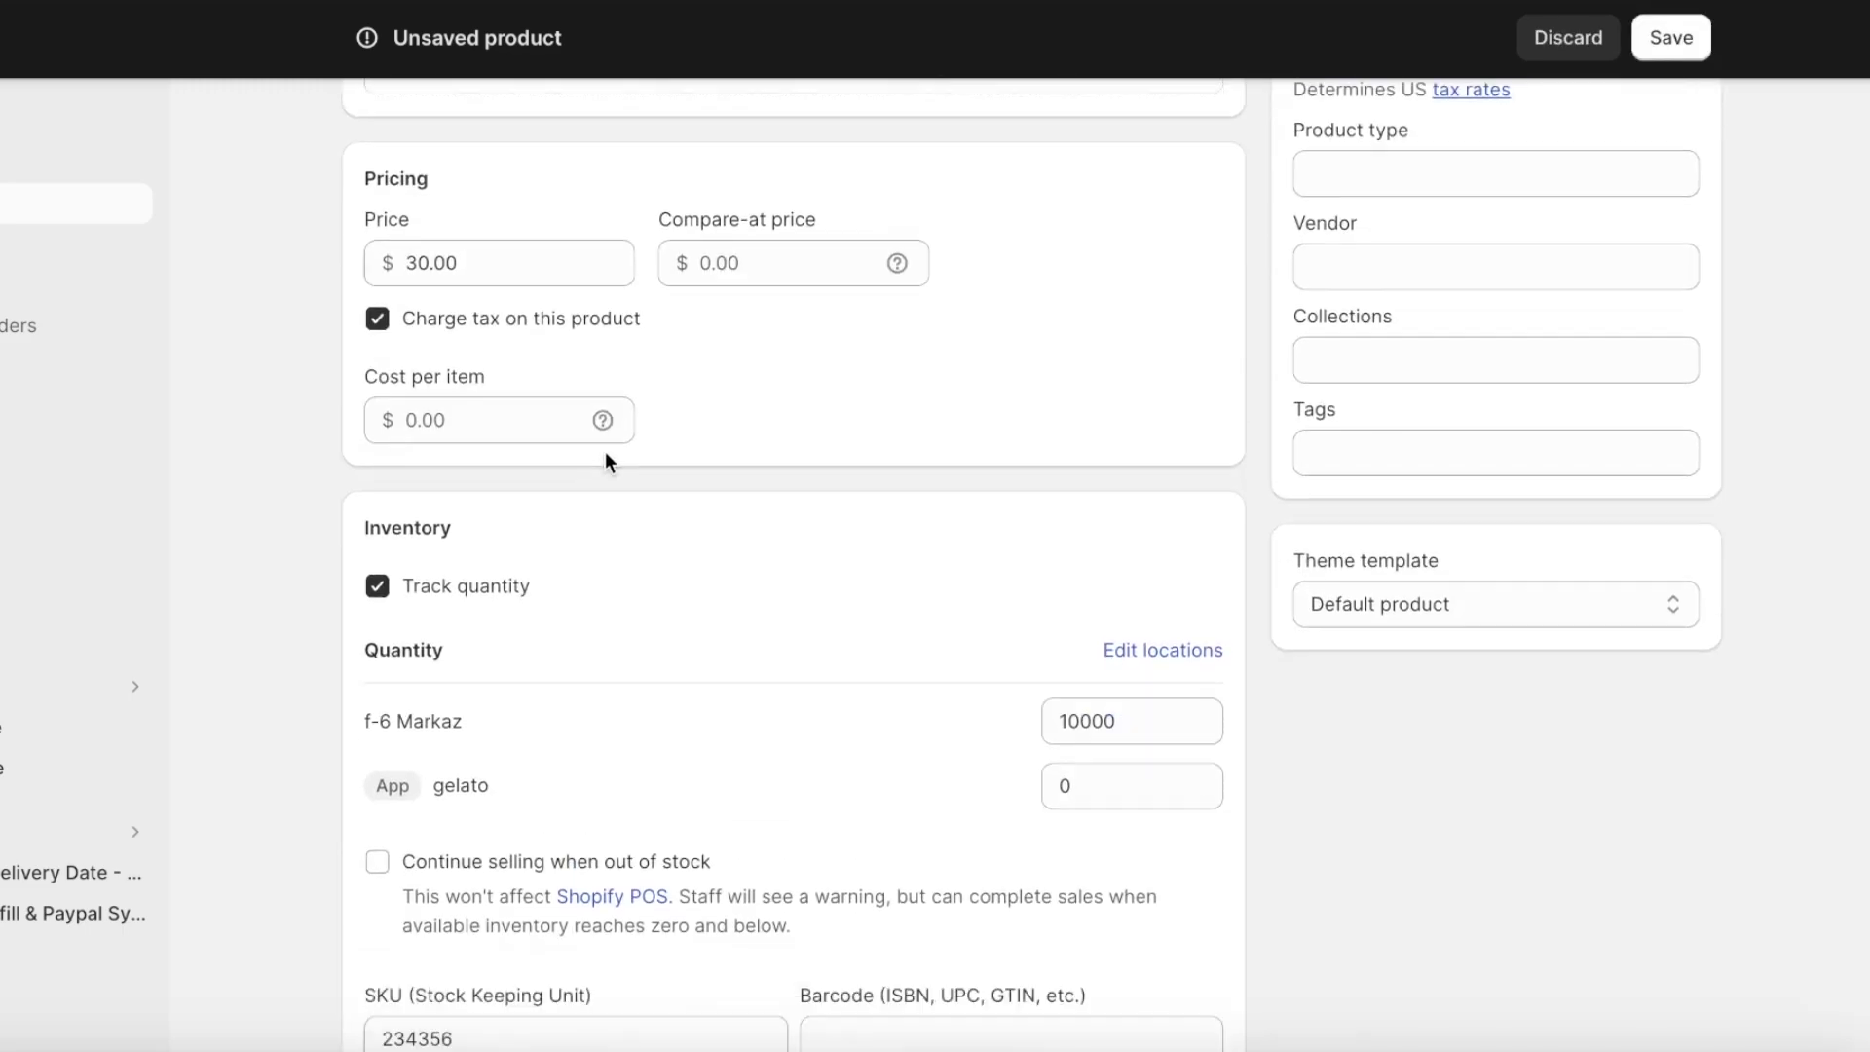
scroll(605, 458, down, 3)
click(378, 285)
click(973, 608)
scroll(801, 630, down, 15)
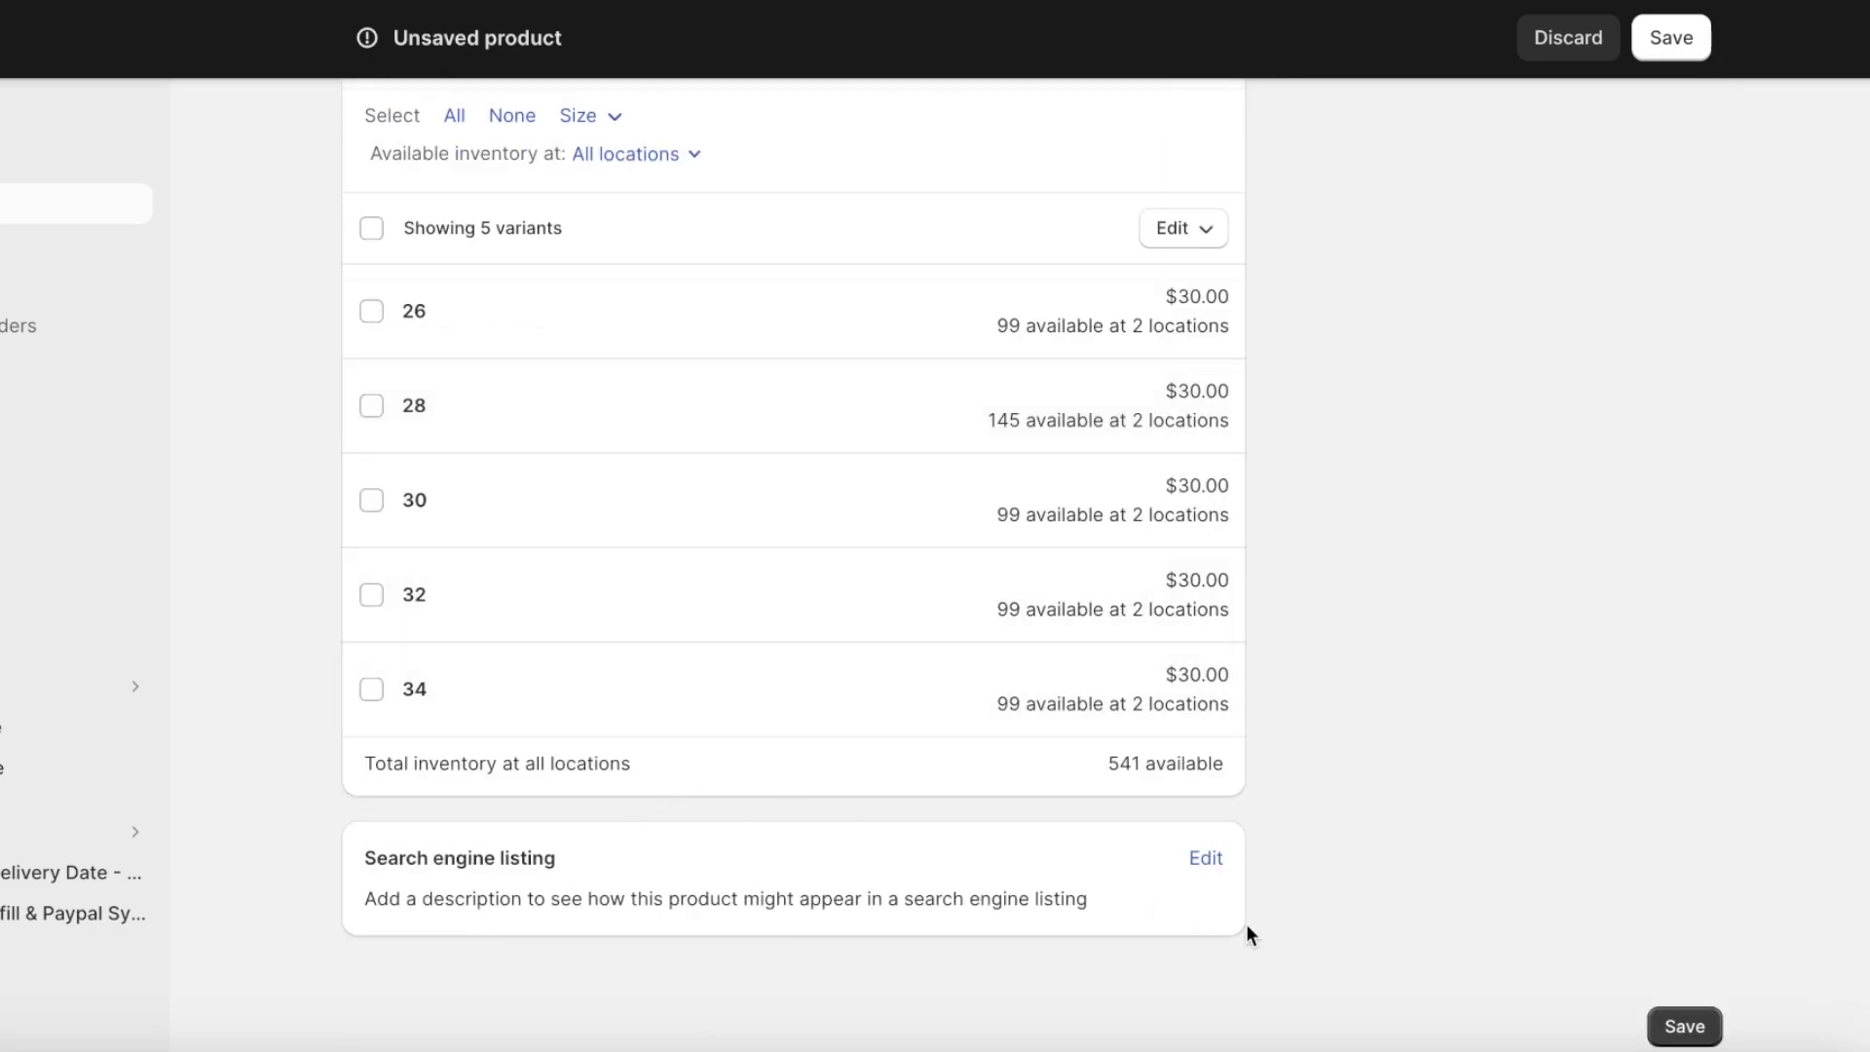
scroll(1702, 189, up, 15)
Set product type Print Material, vendor My Store and SKU 234356, and save.
click(1441, 386)
click(1429, 454)
click(1423, 480)
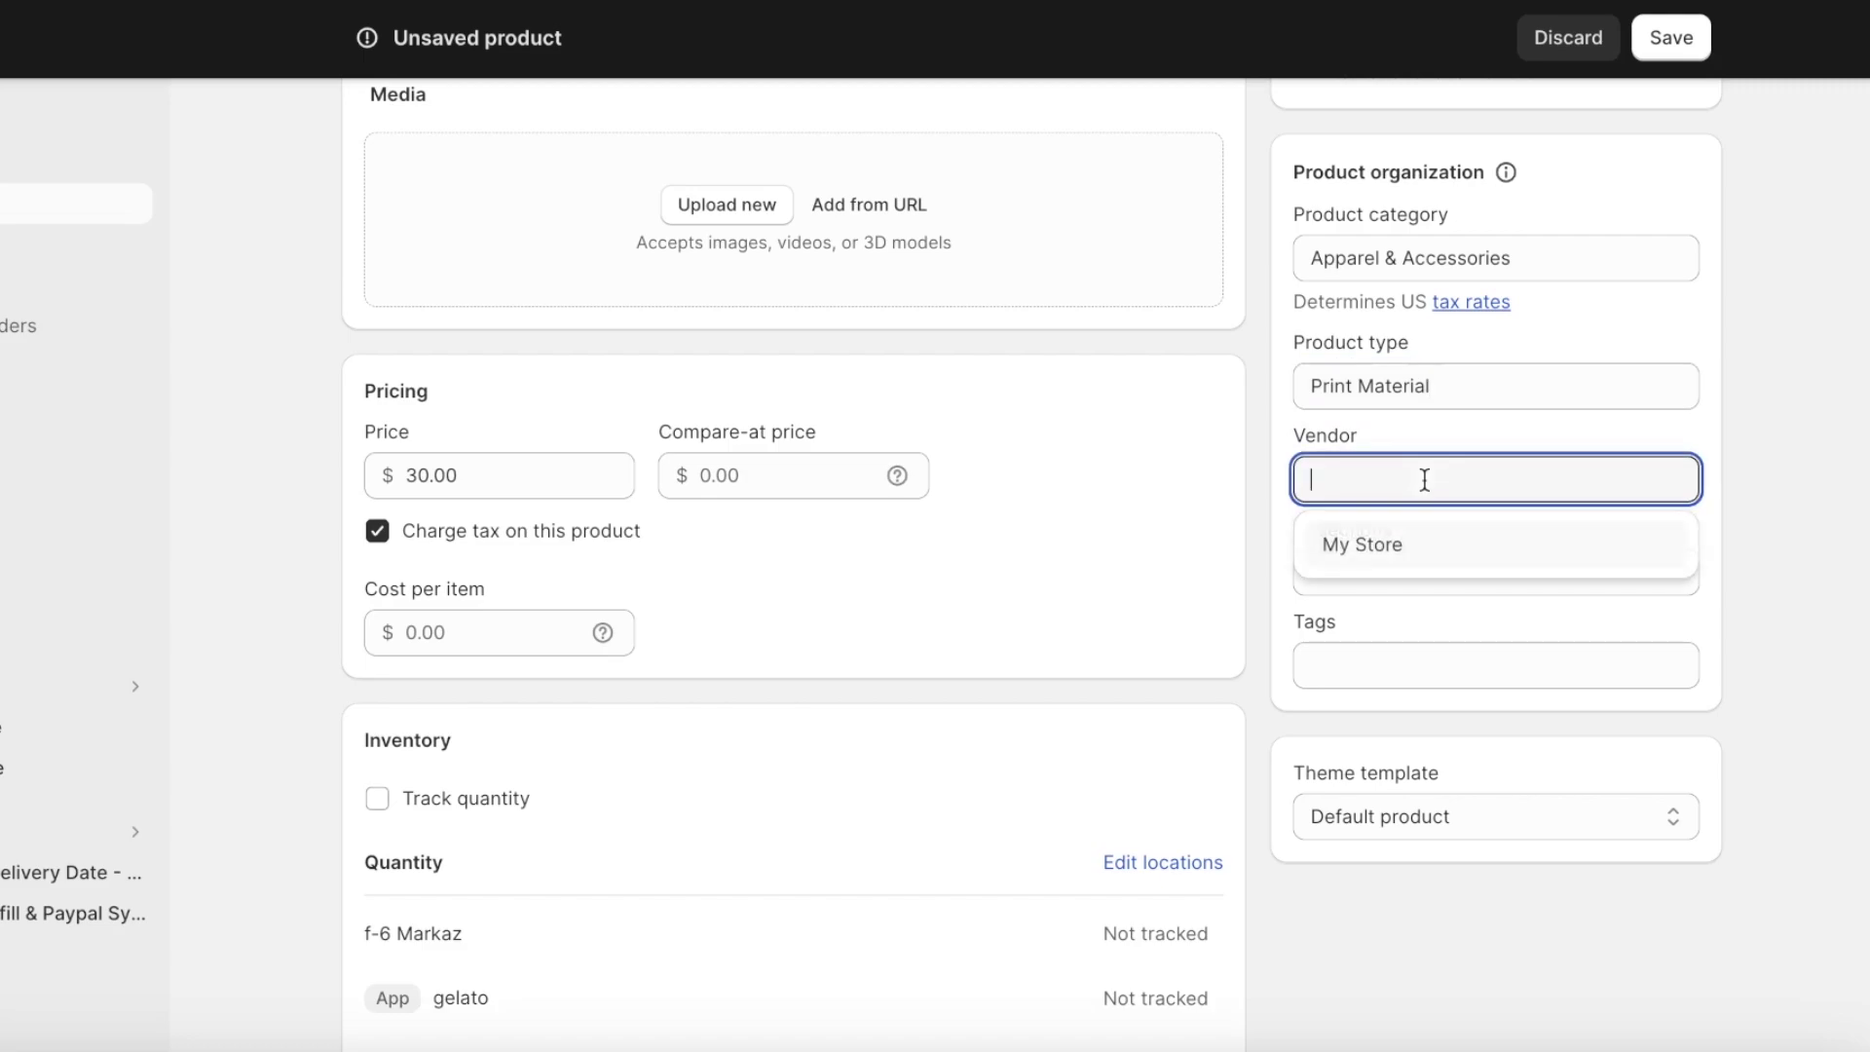
click(1461, 543)
click(1439, 575)
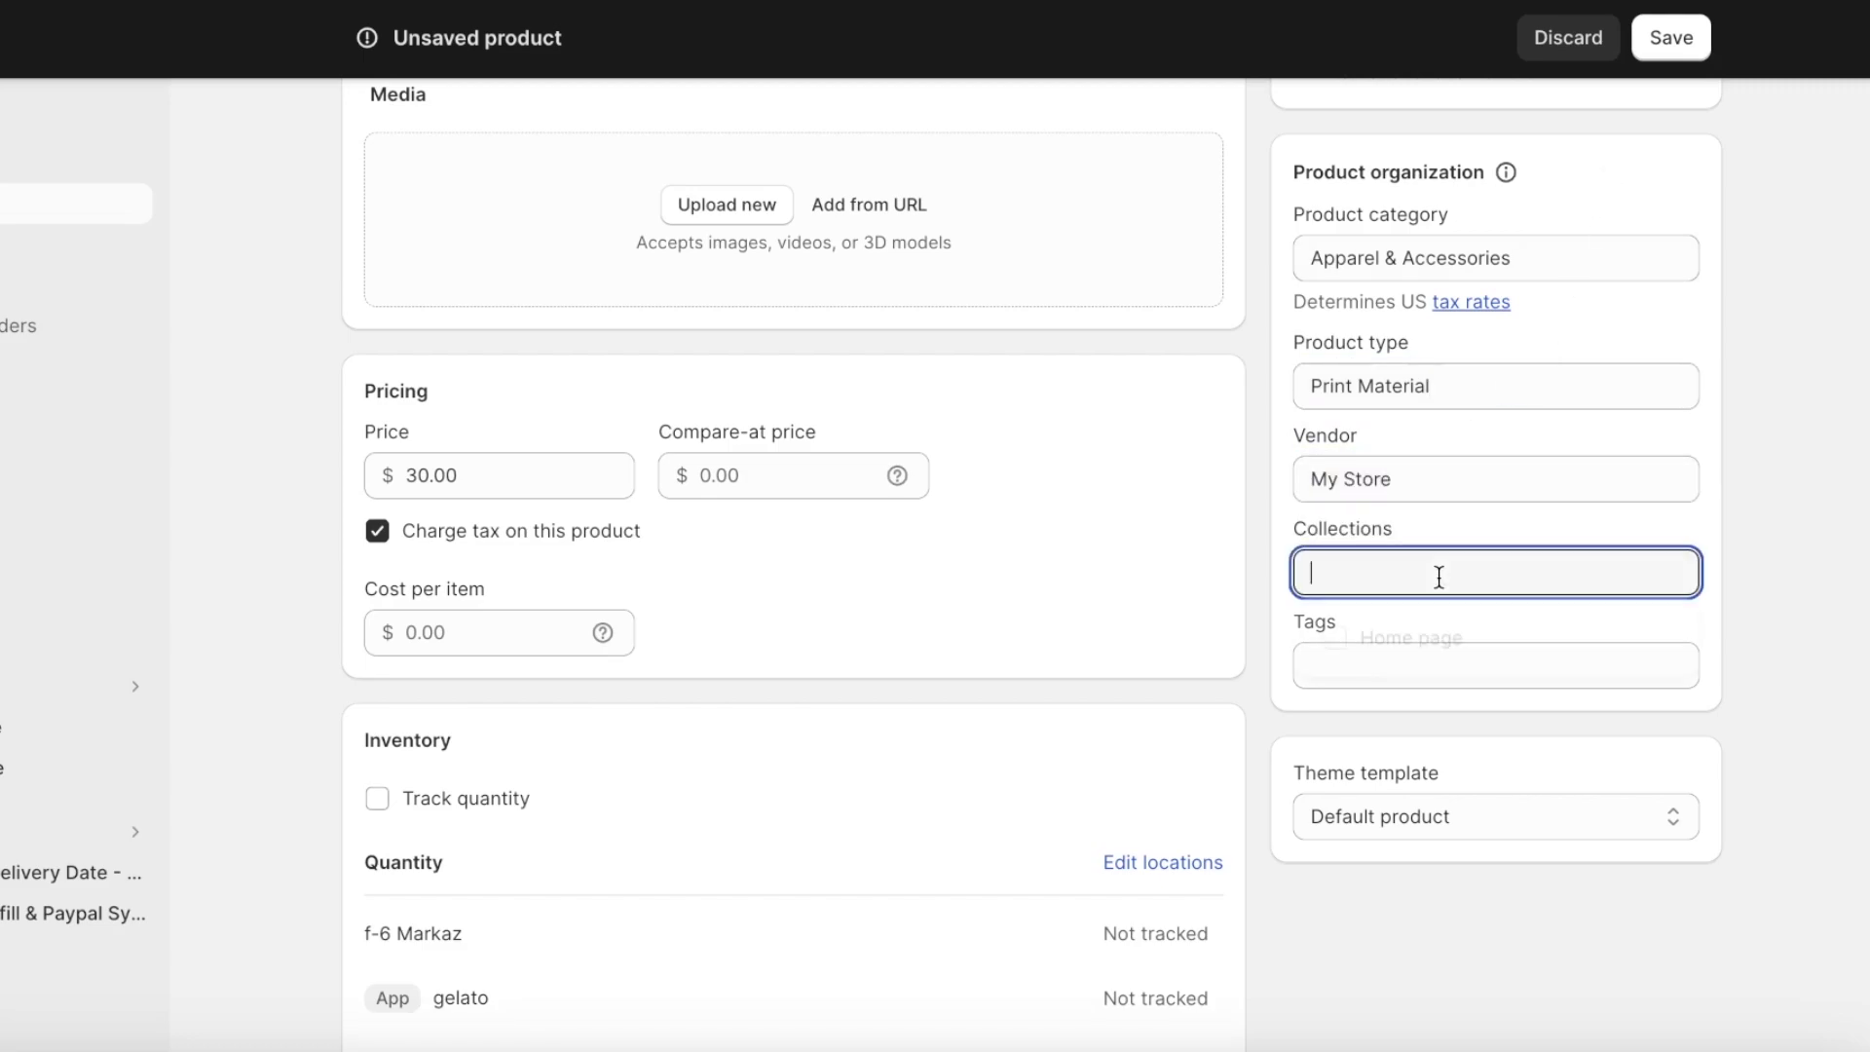
click(1465, 656)
click(1688, 54)
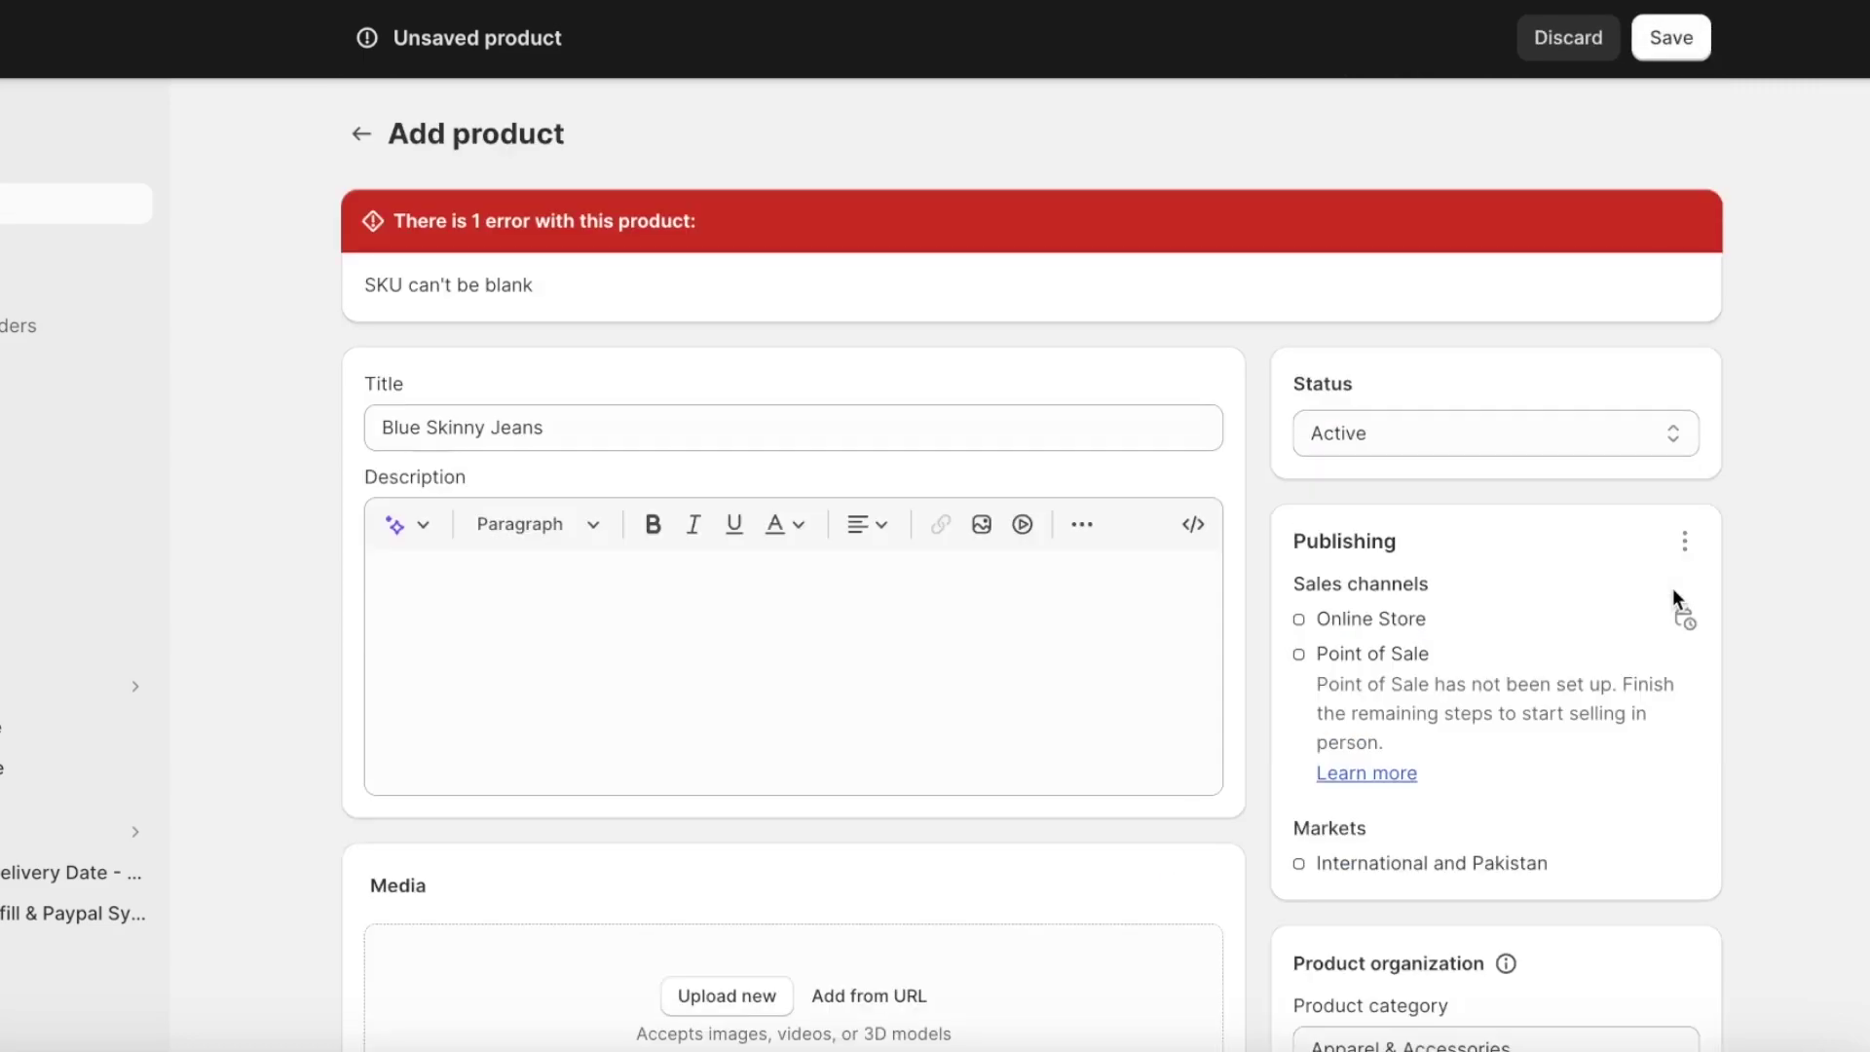
text(234356)
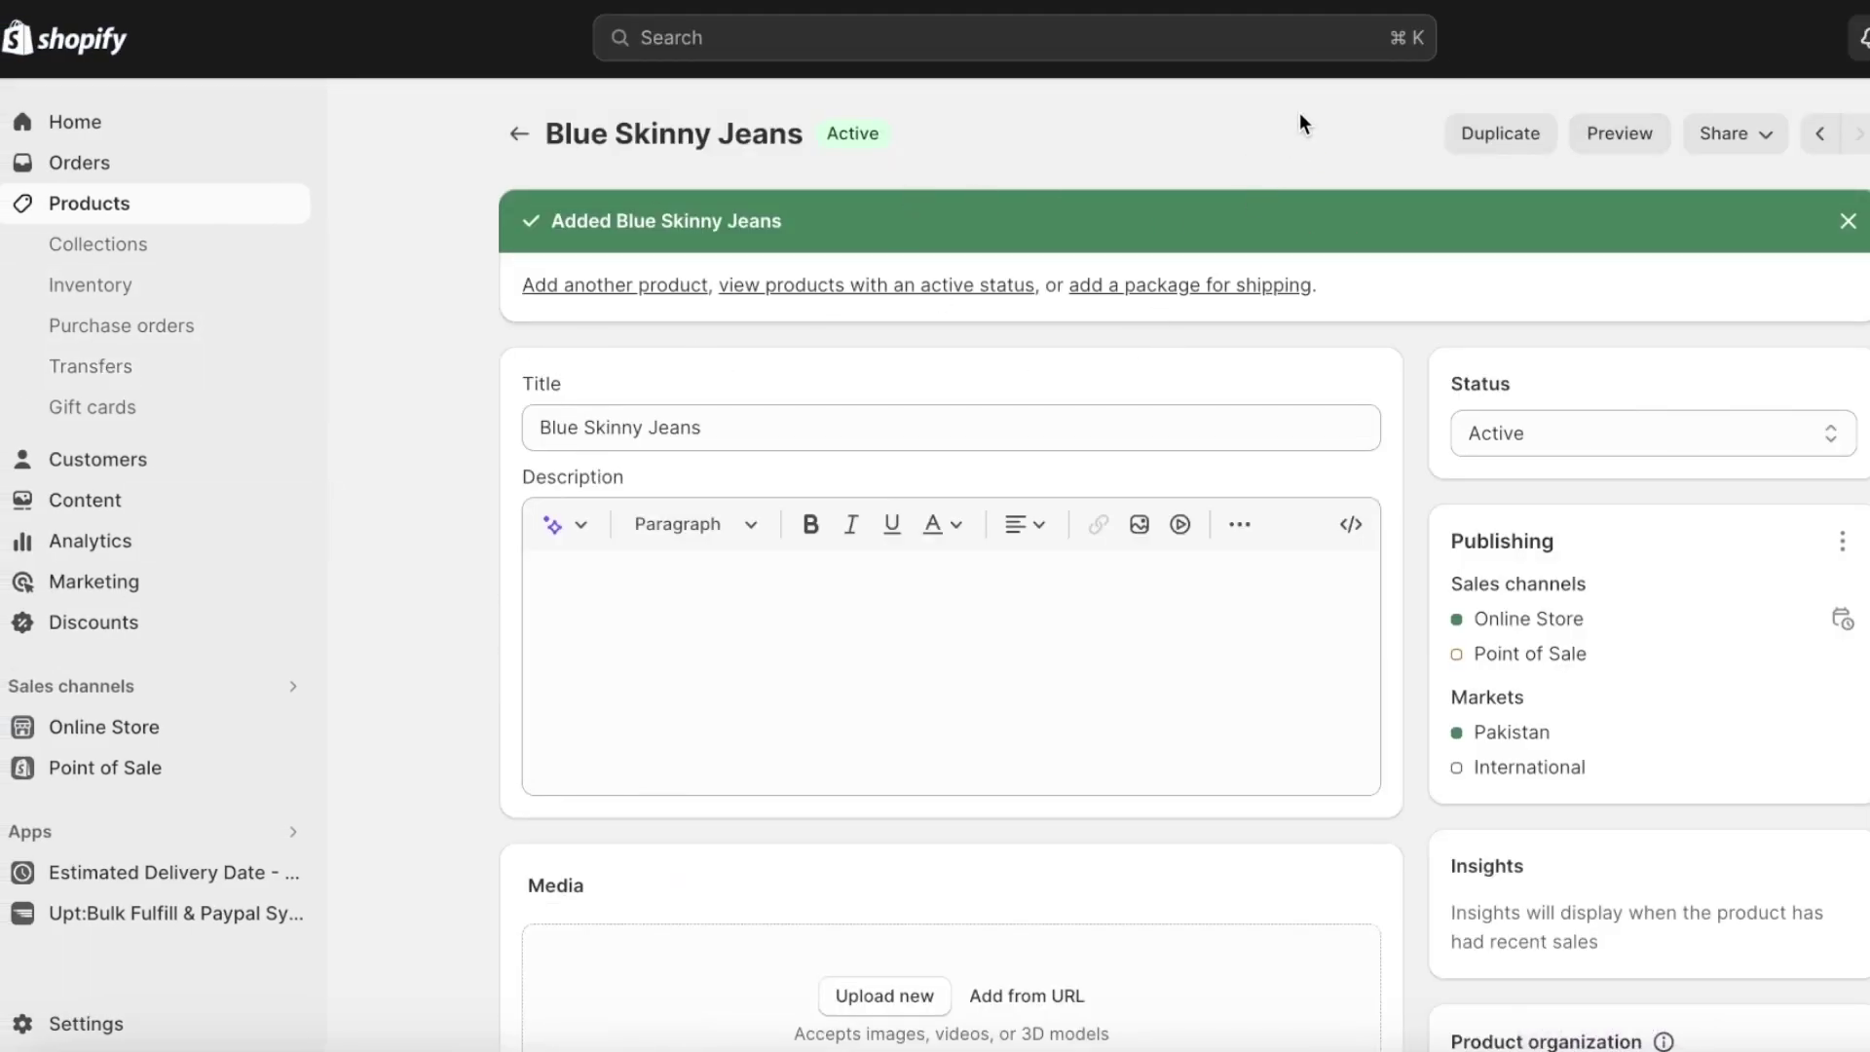
Review the Bottoms collection's tag condition and Best selling sort order, then return to Products.
click(96, 244)
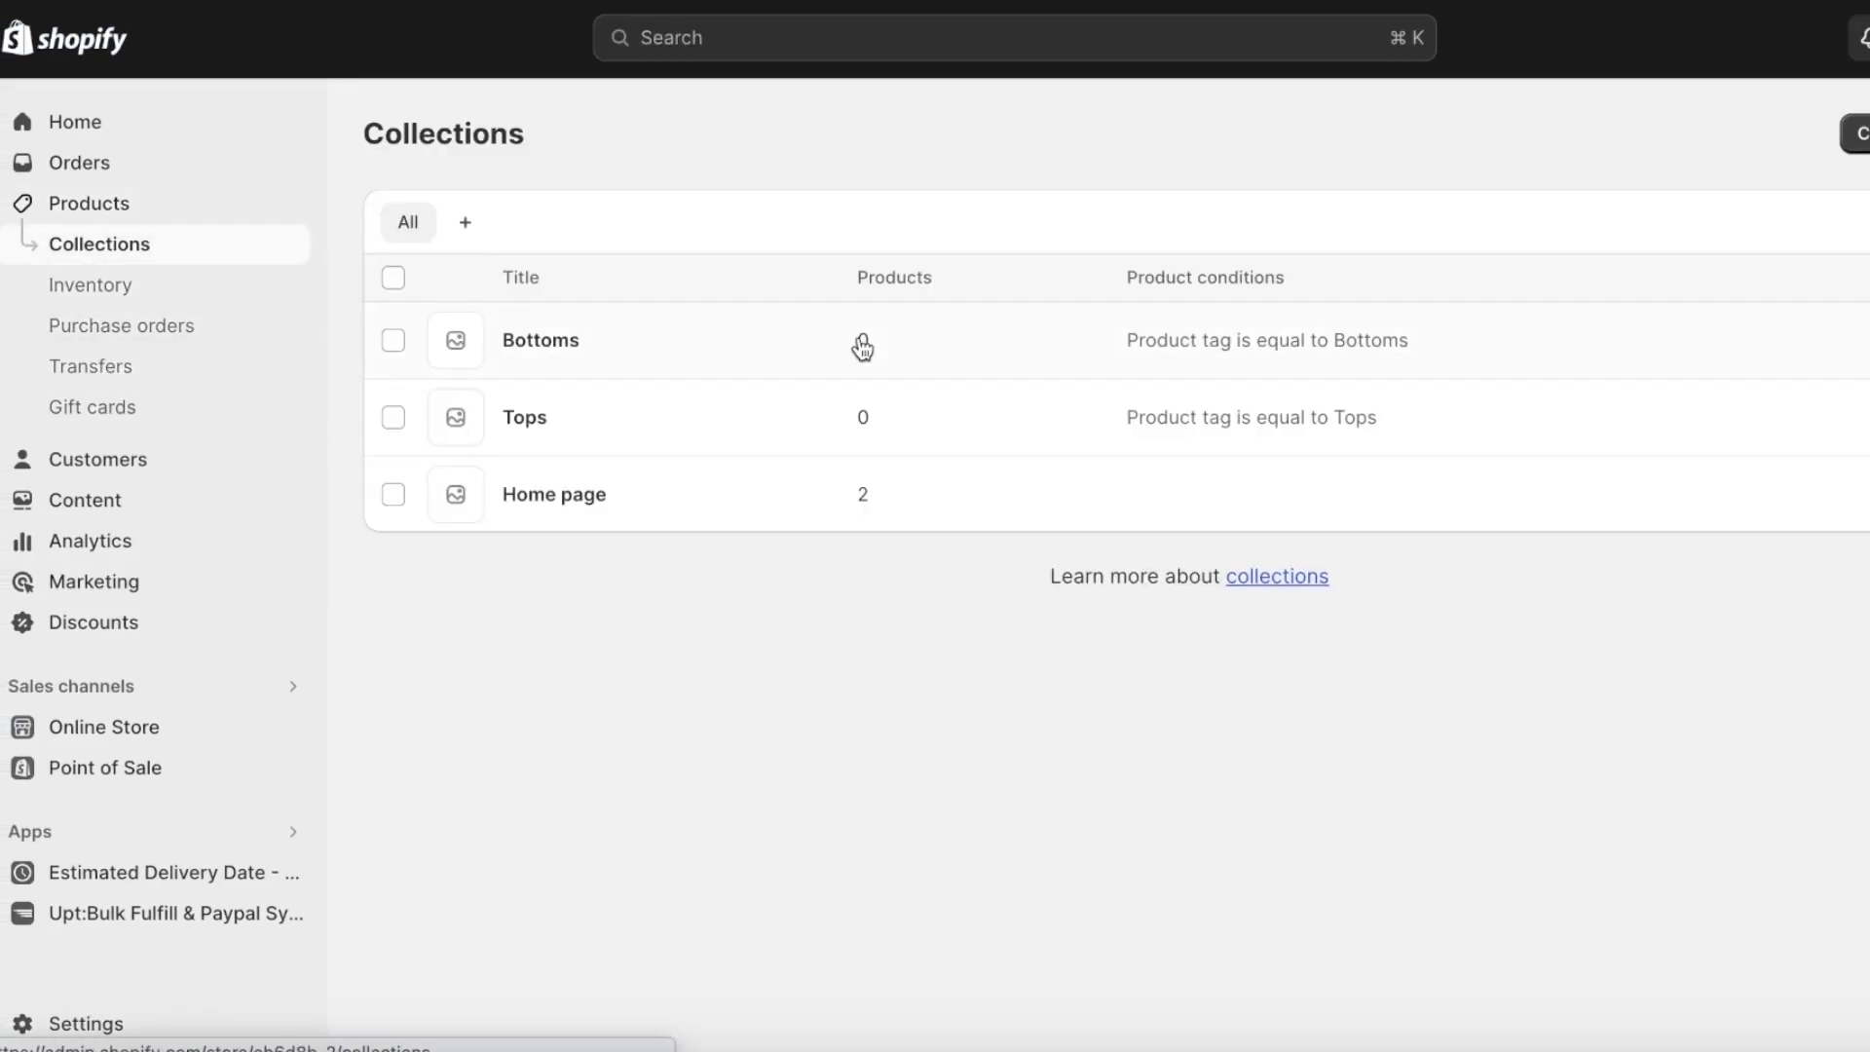
click(542, 338)
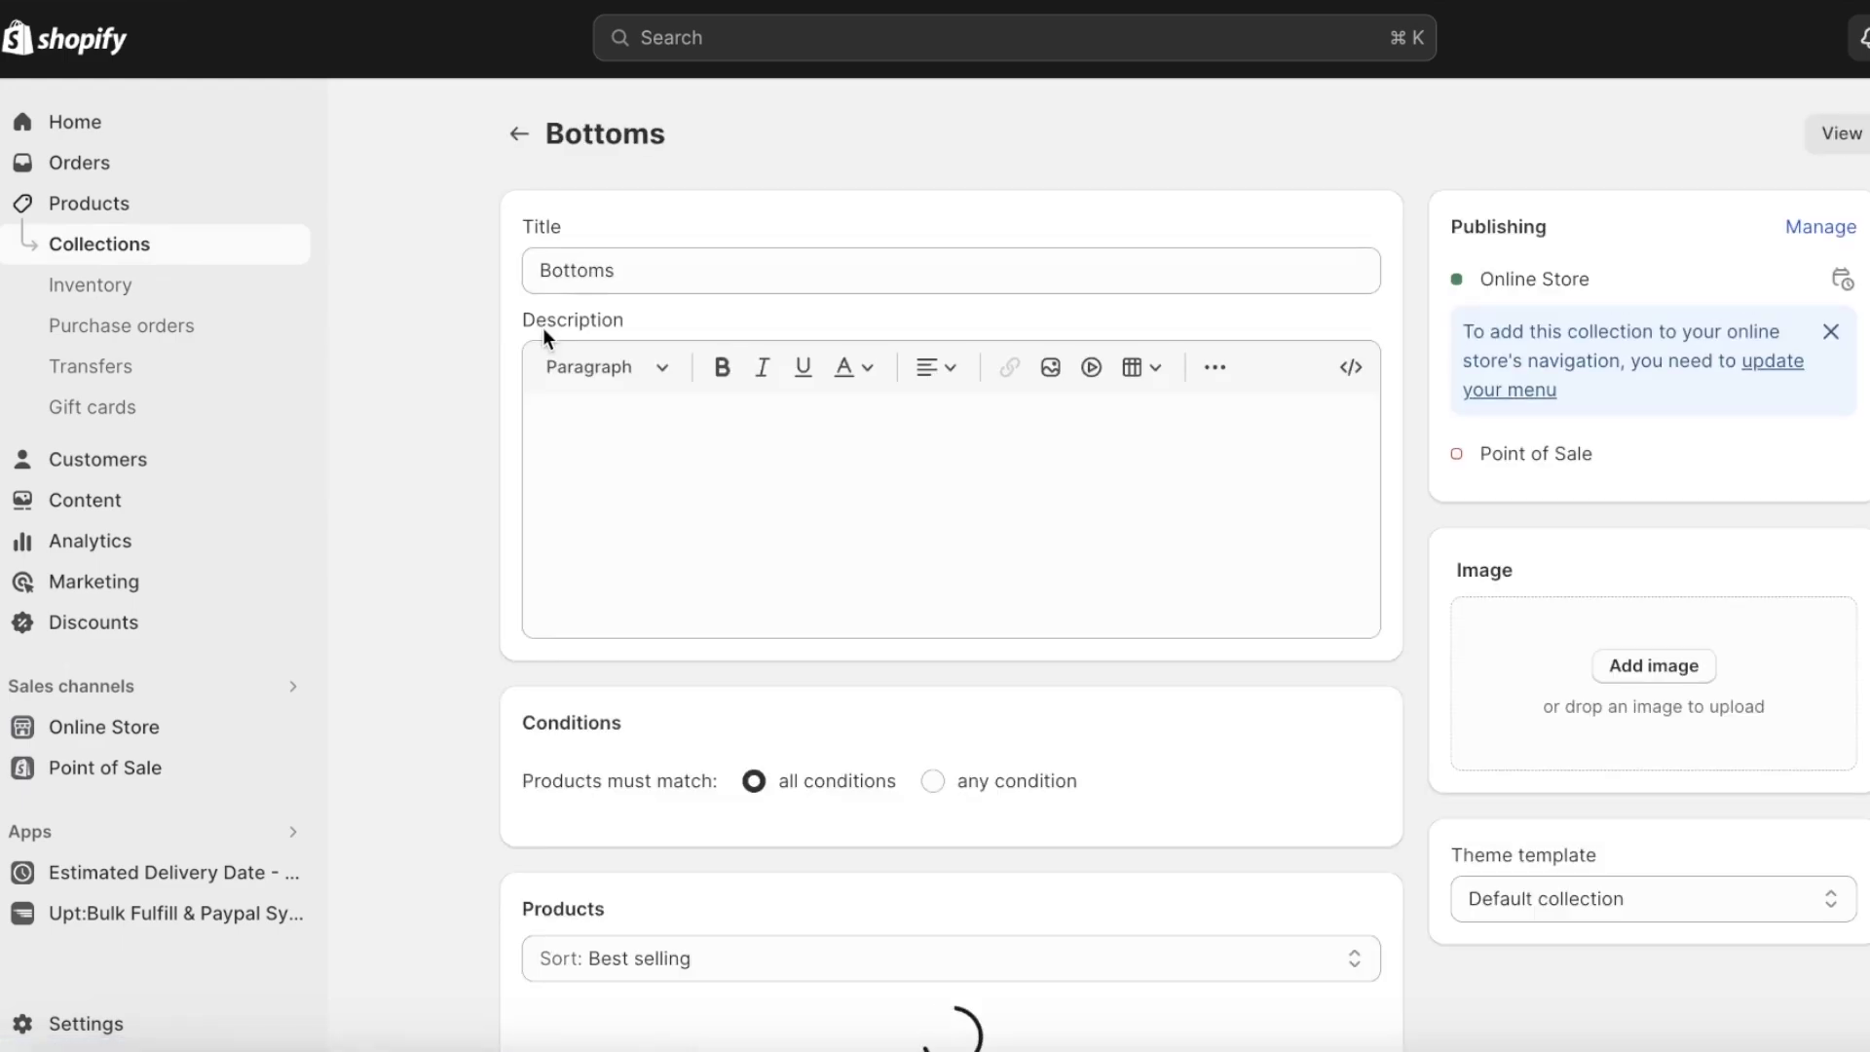
scroll(1120, 492, down, 3)
click(1240, 509)
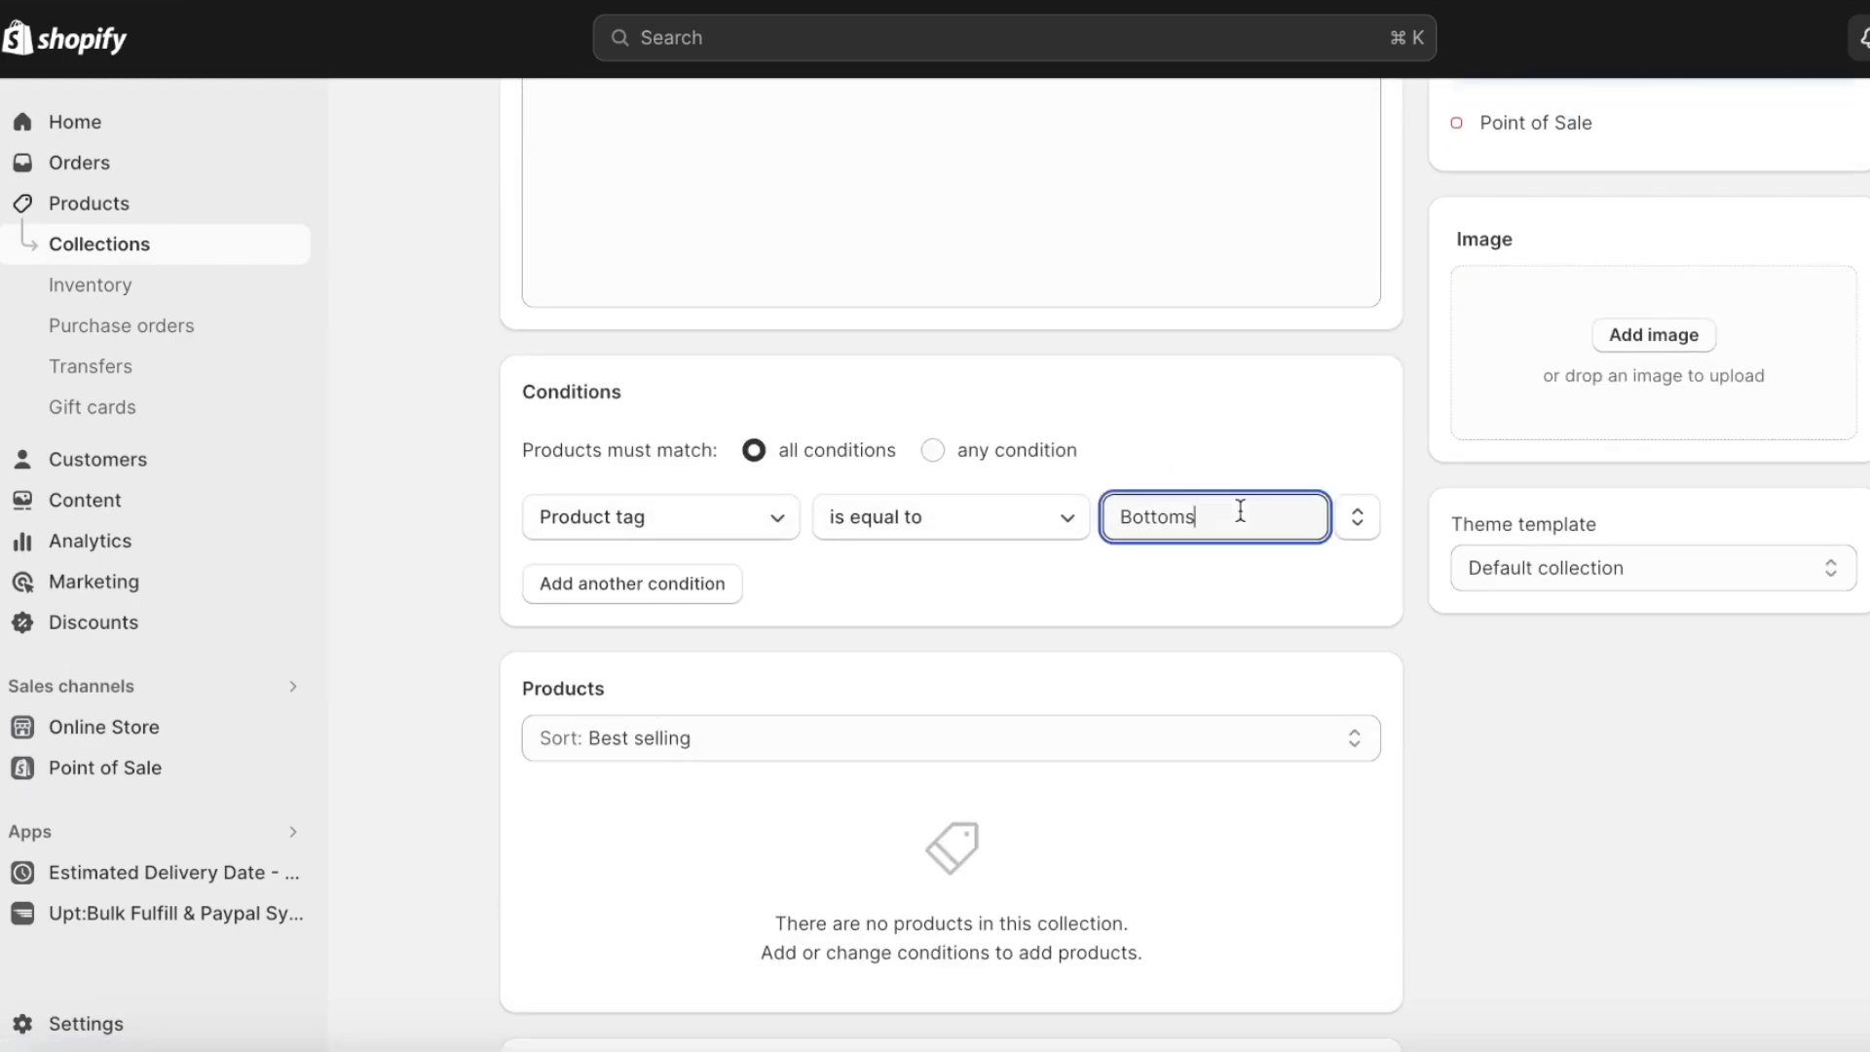
click(892, 599)
scroll(876, 594, down, 3)
click(832, 525)
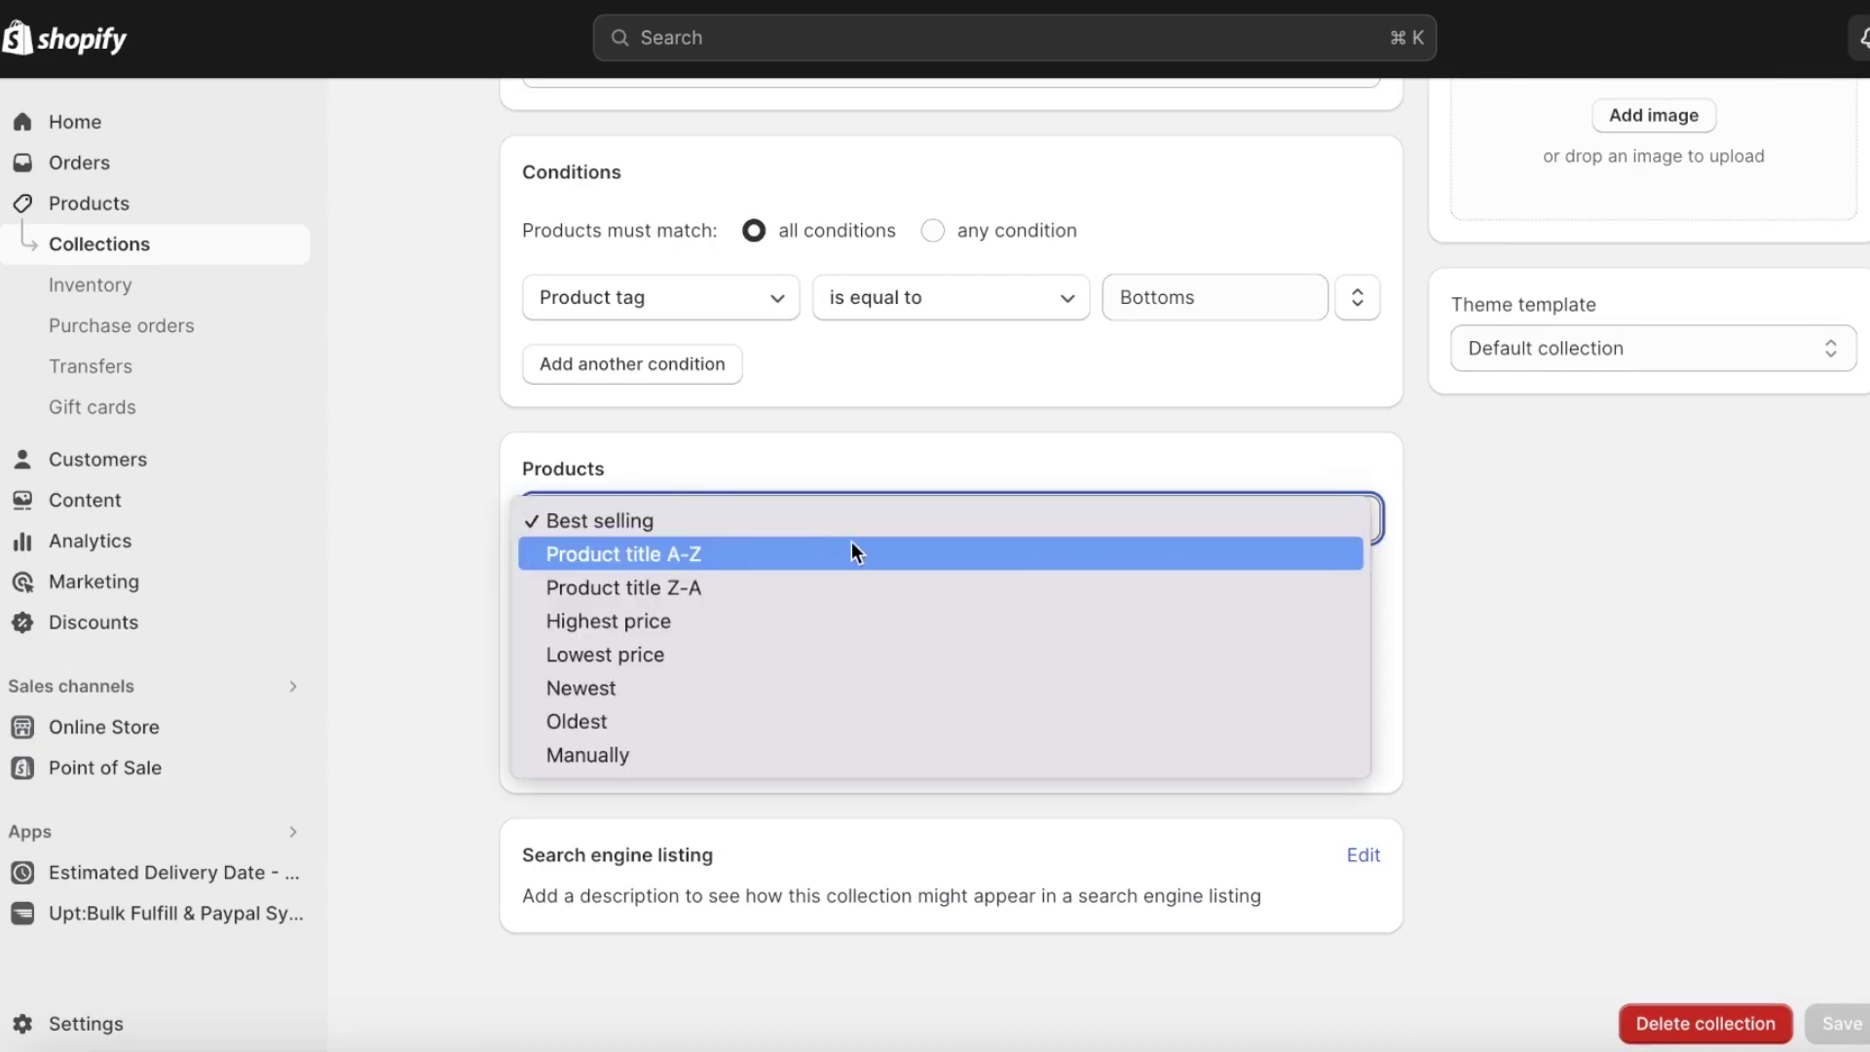
click(1476, 576)
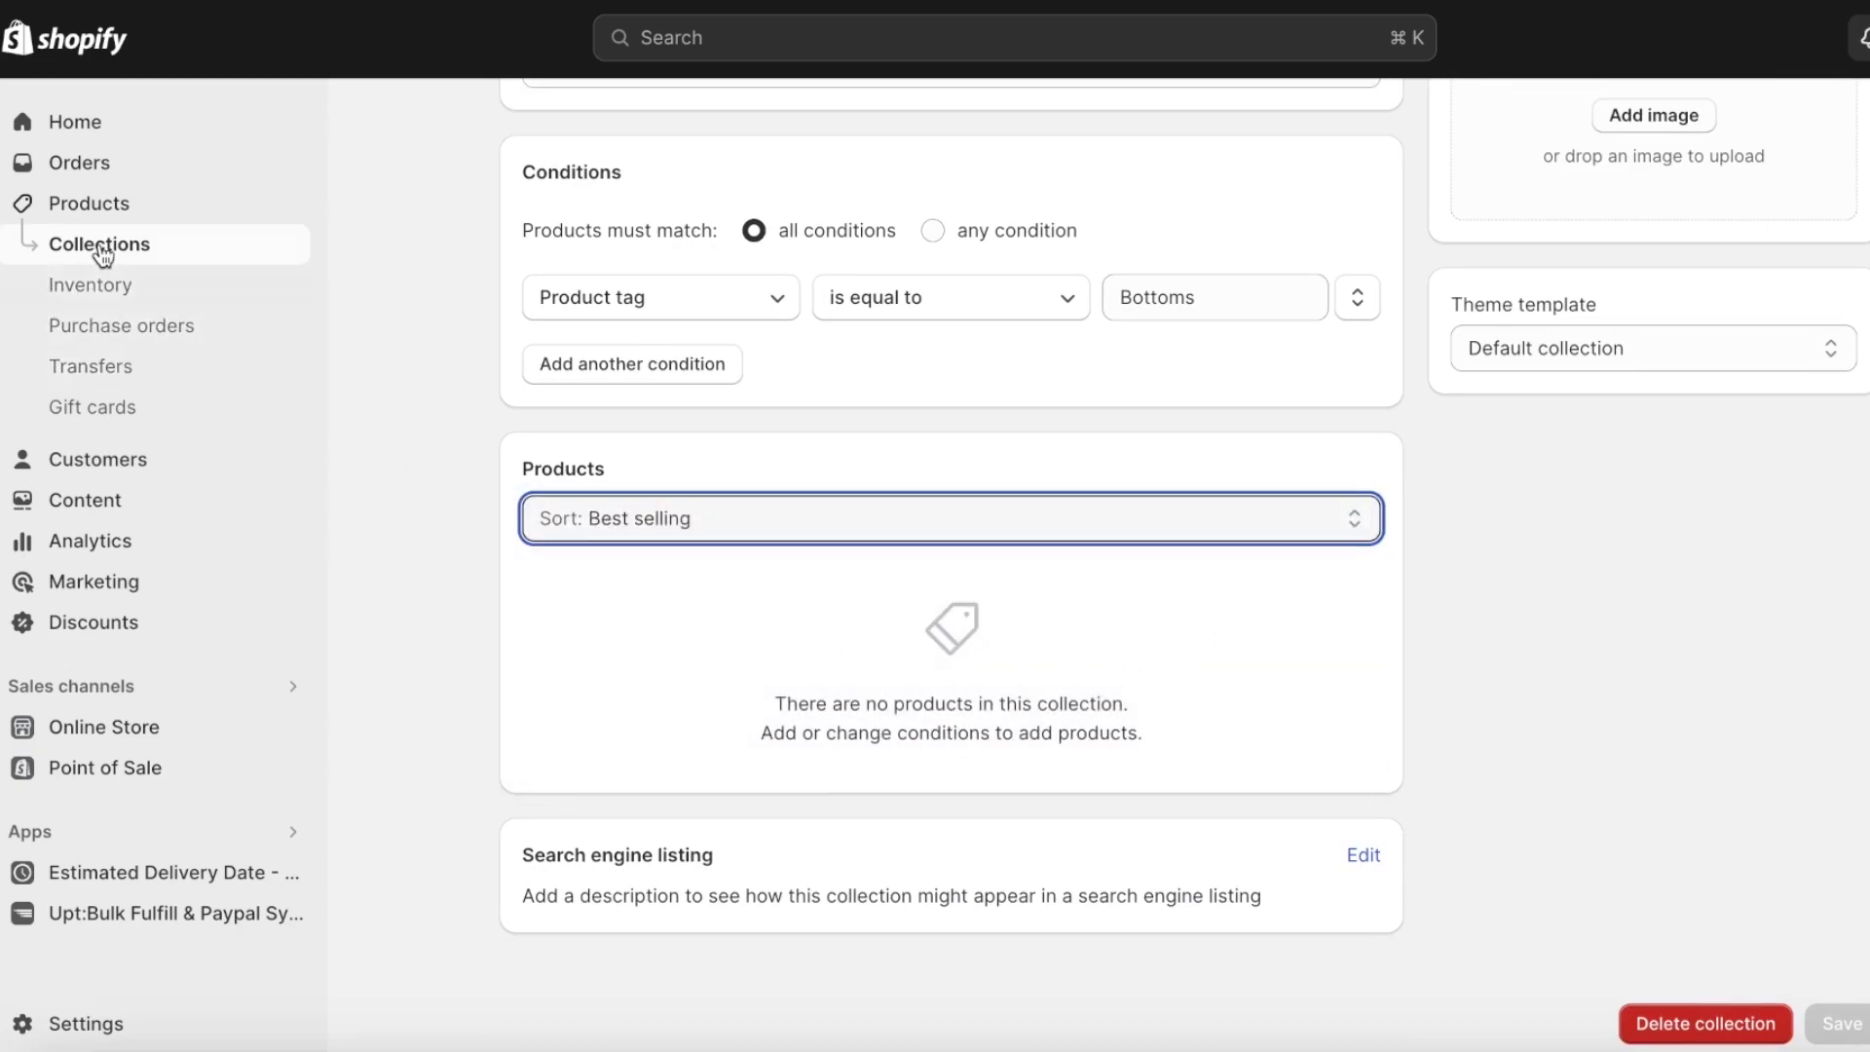
click(104, 207)
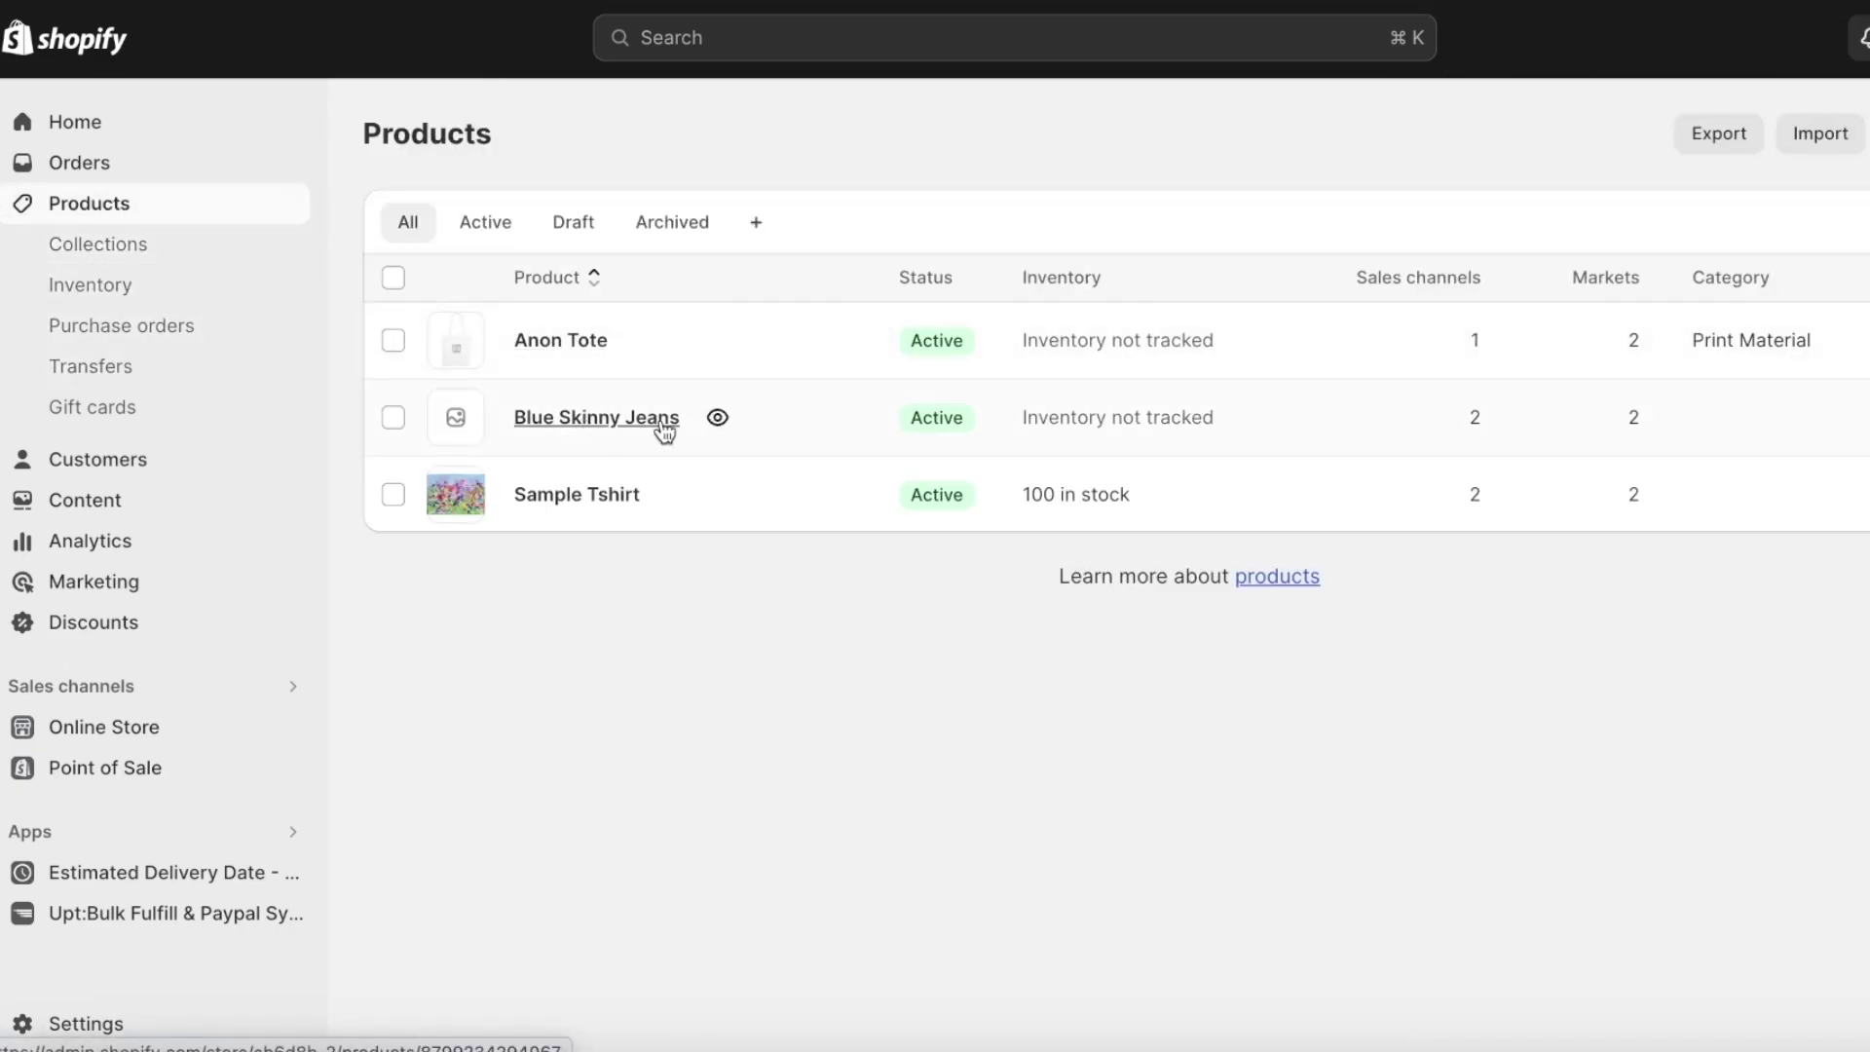
Create the 'bottoms' tag and apply it to Blue Skinny Jeans.
click(525, 426)
scroll(1517, 579, down, 8)
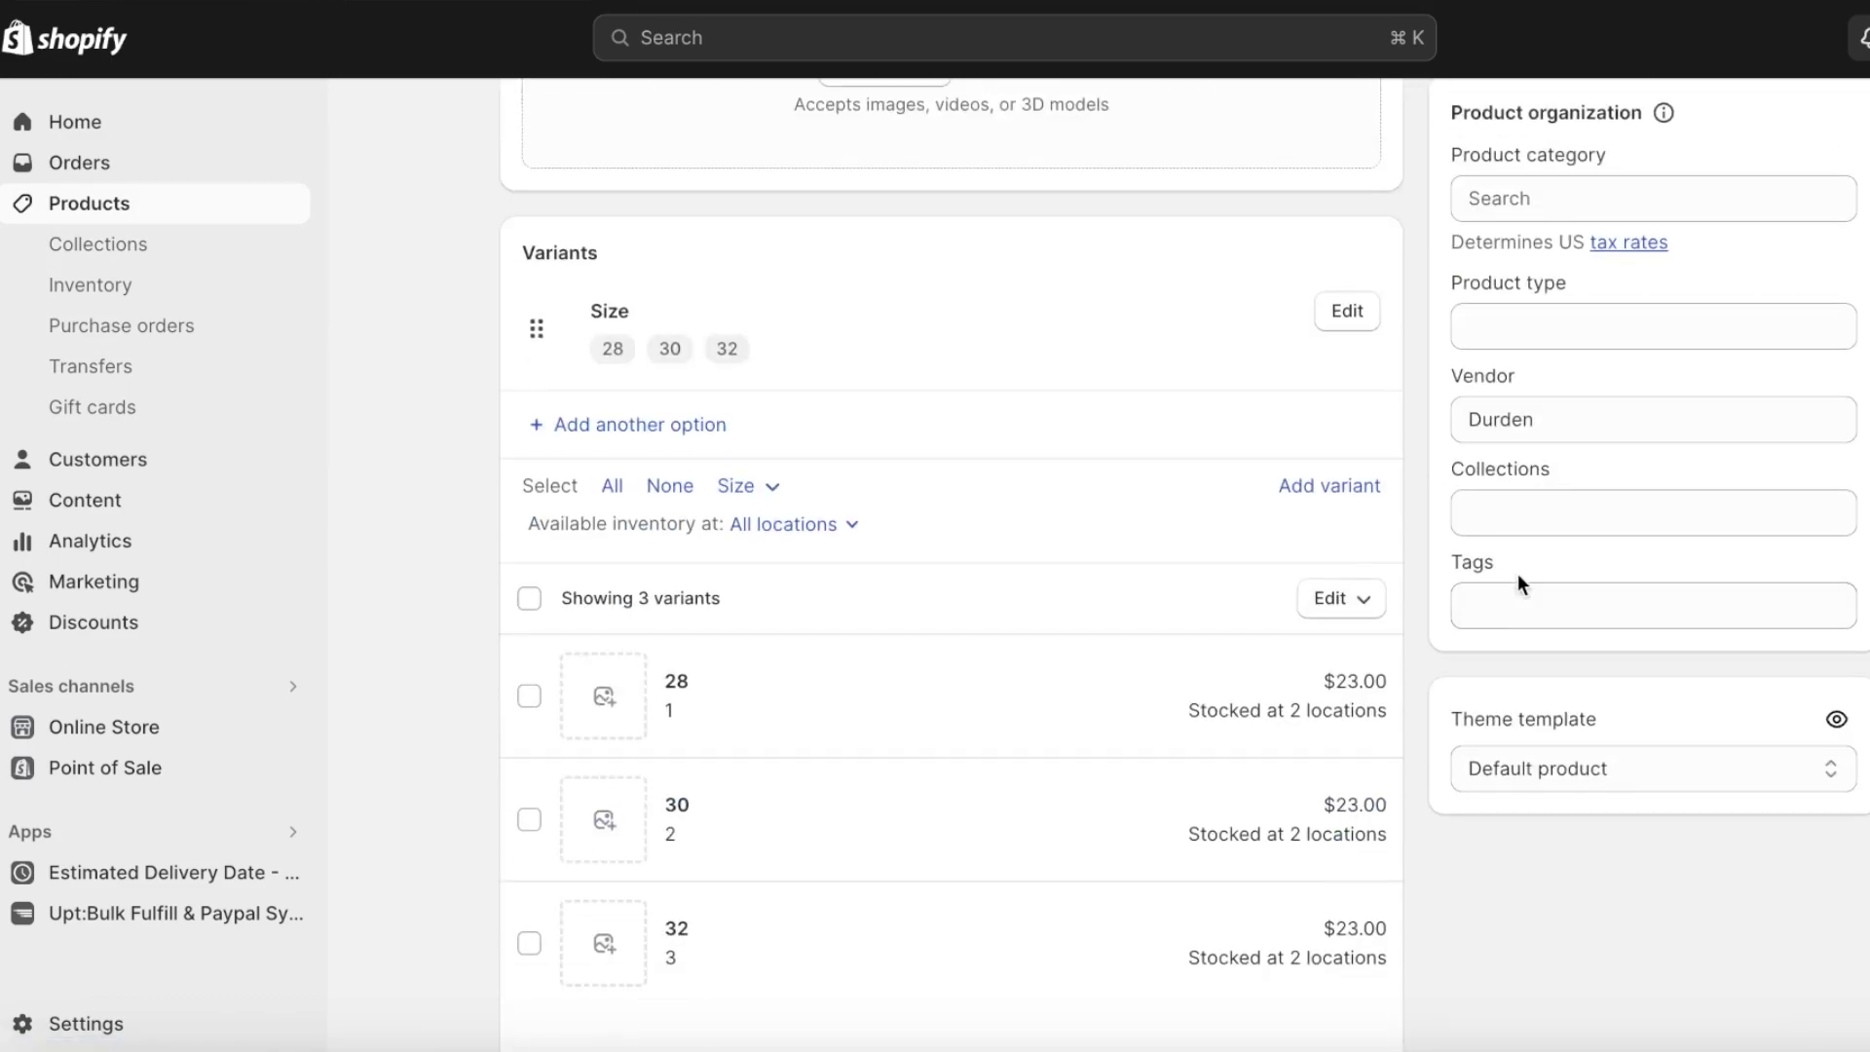
click(1558, 516)
click(1736, 601)
click(1550, 740)
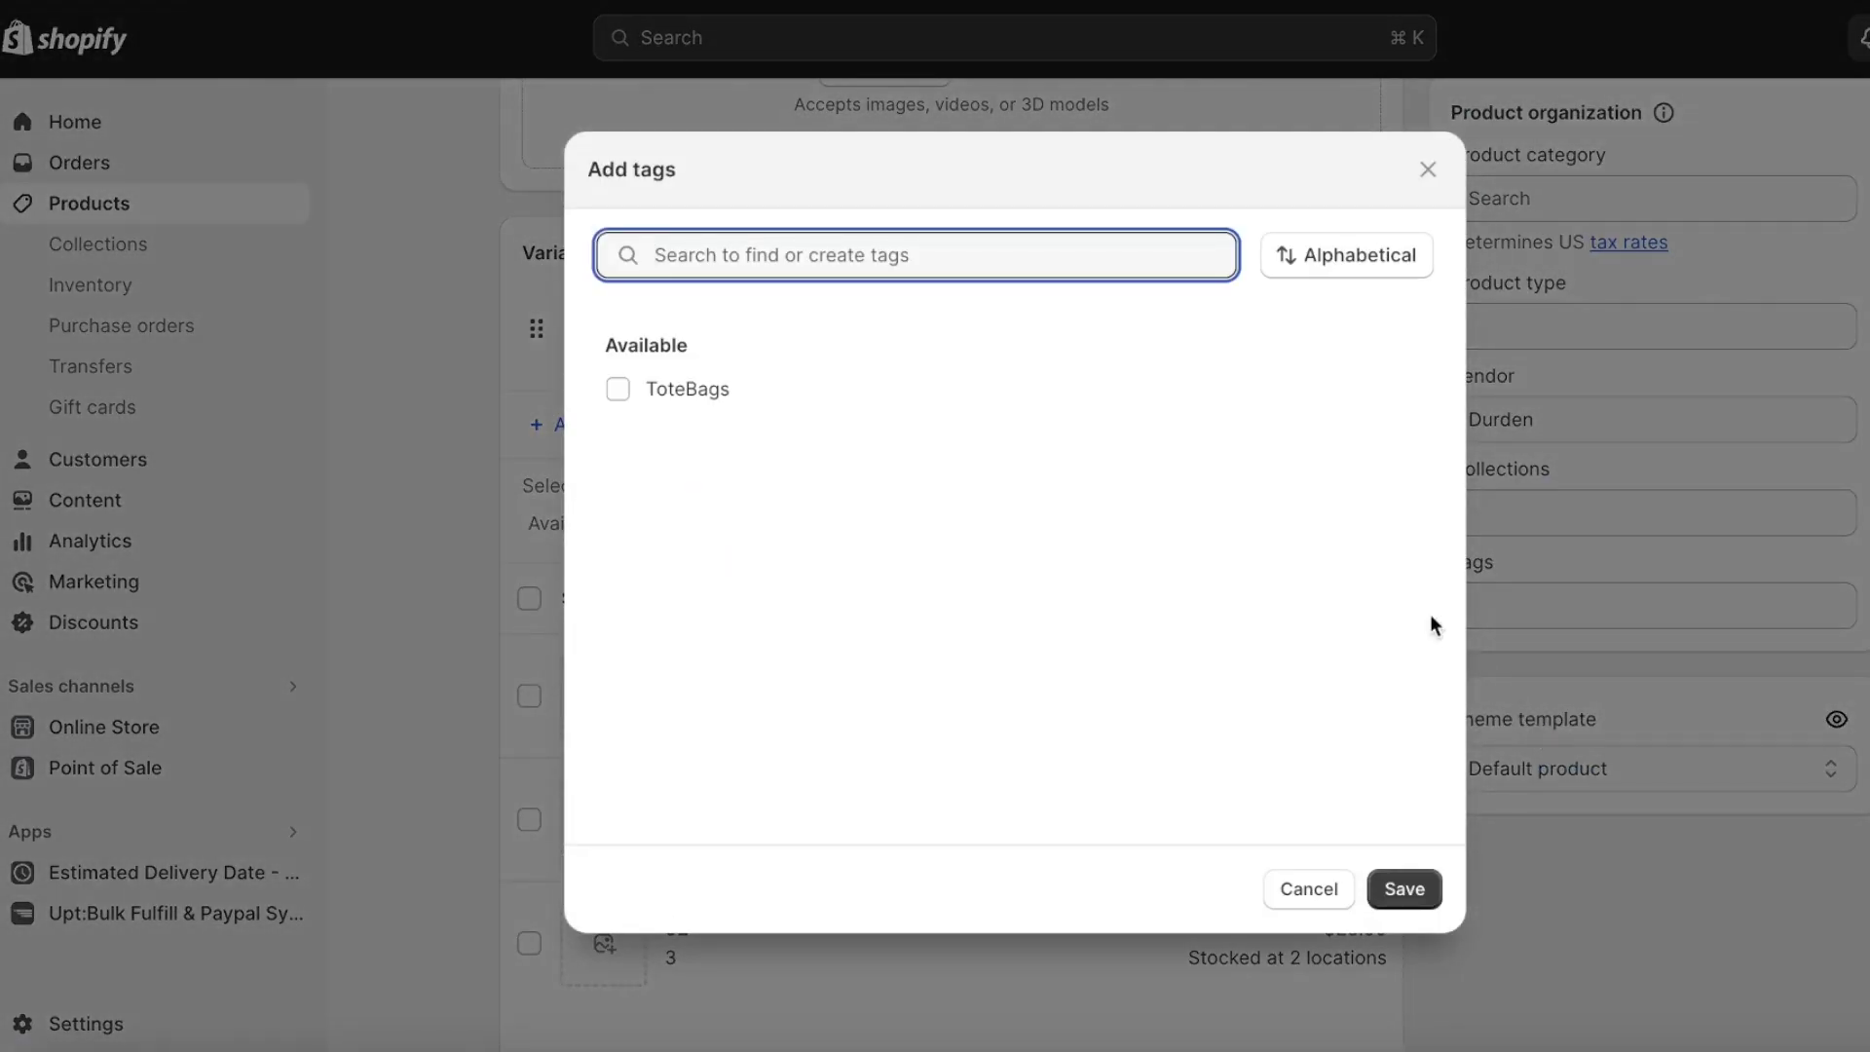
text(bottoms)
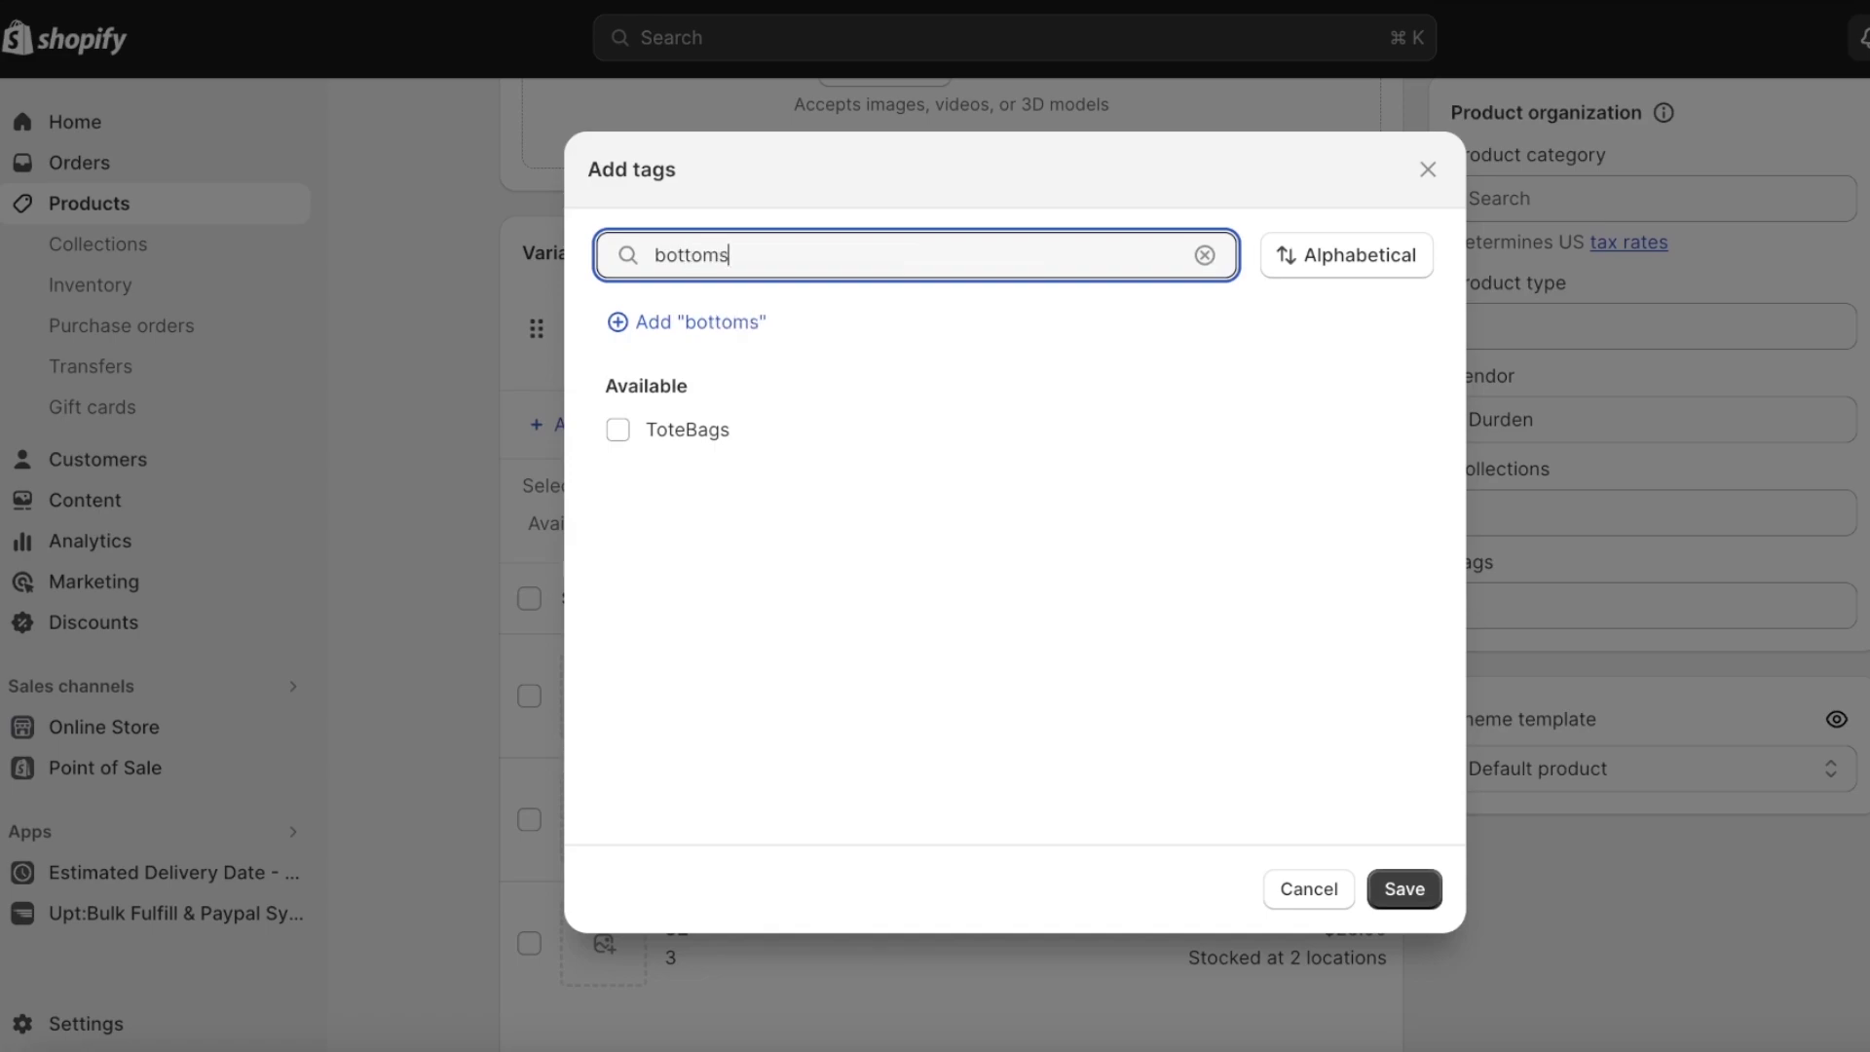
key(Return)
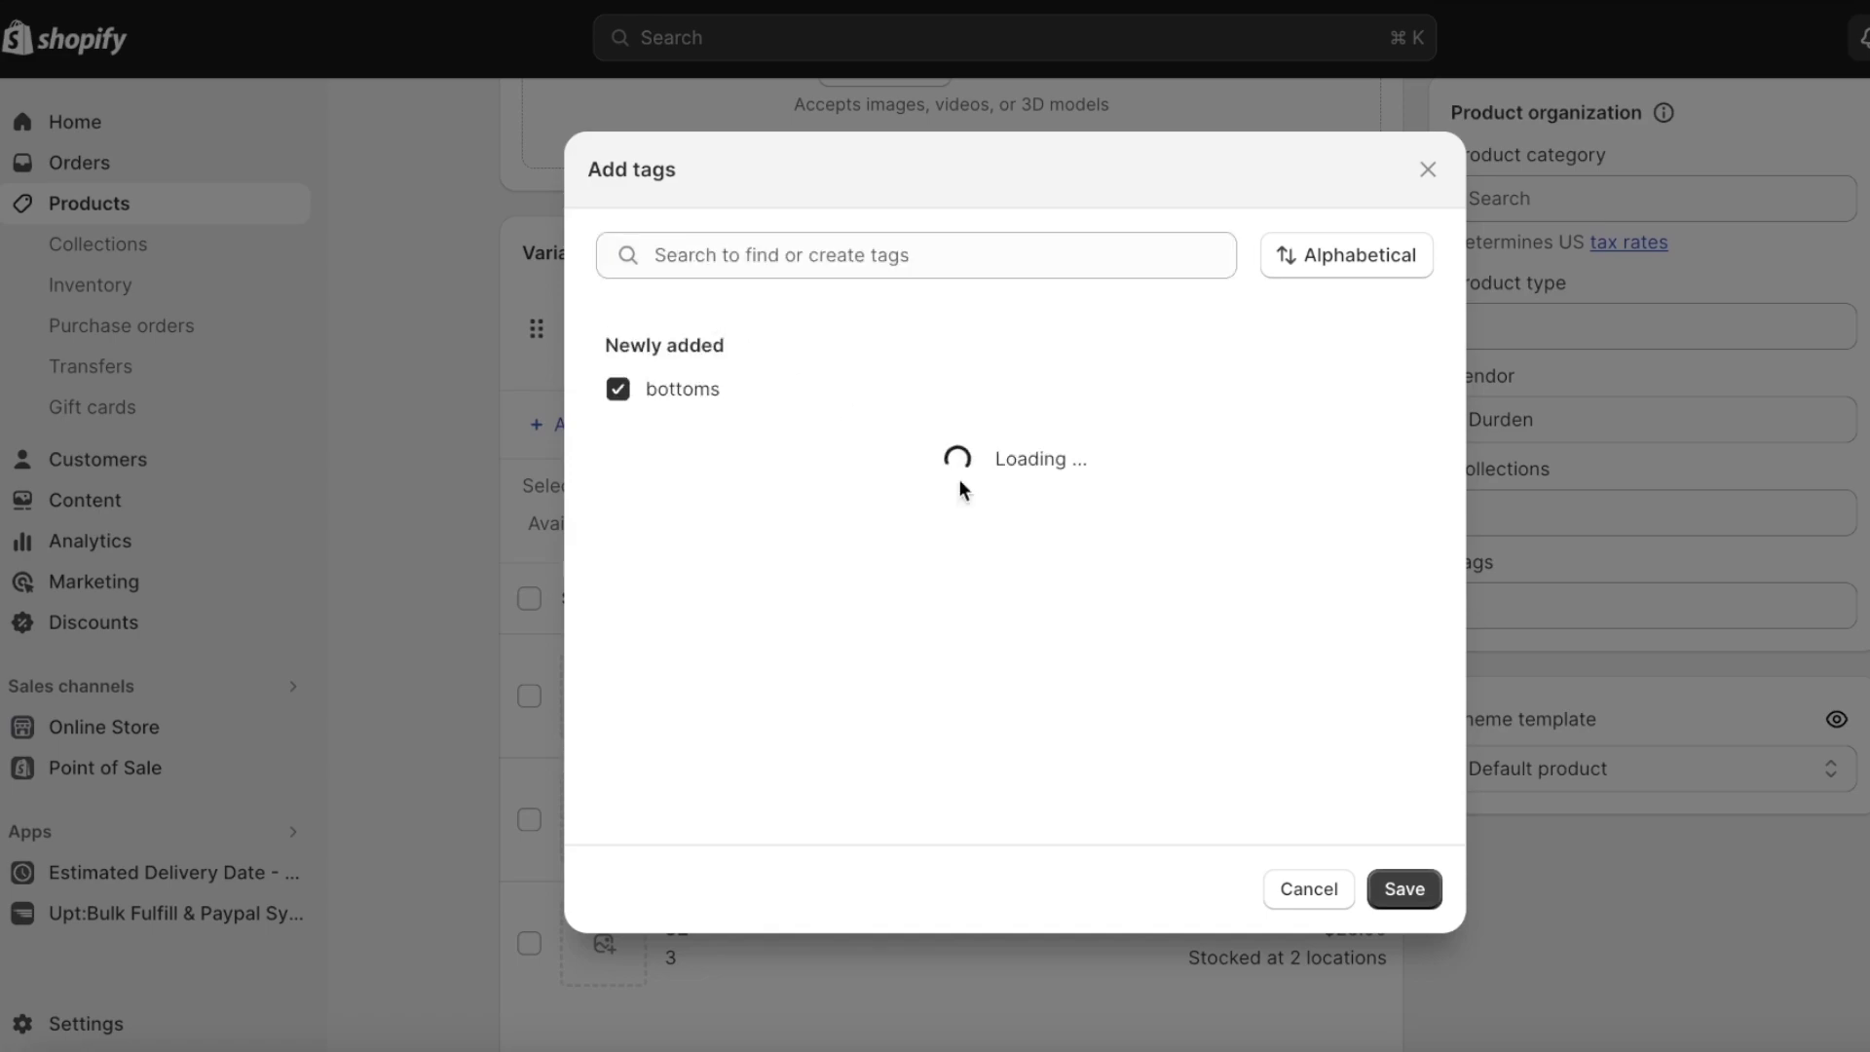
click(1404, 886)
Accept the Clothing product category, save the product, and view the online store.
click(1573, 508)
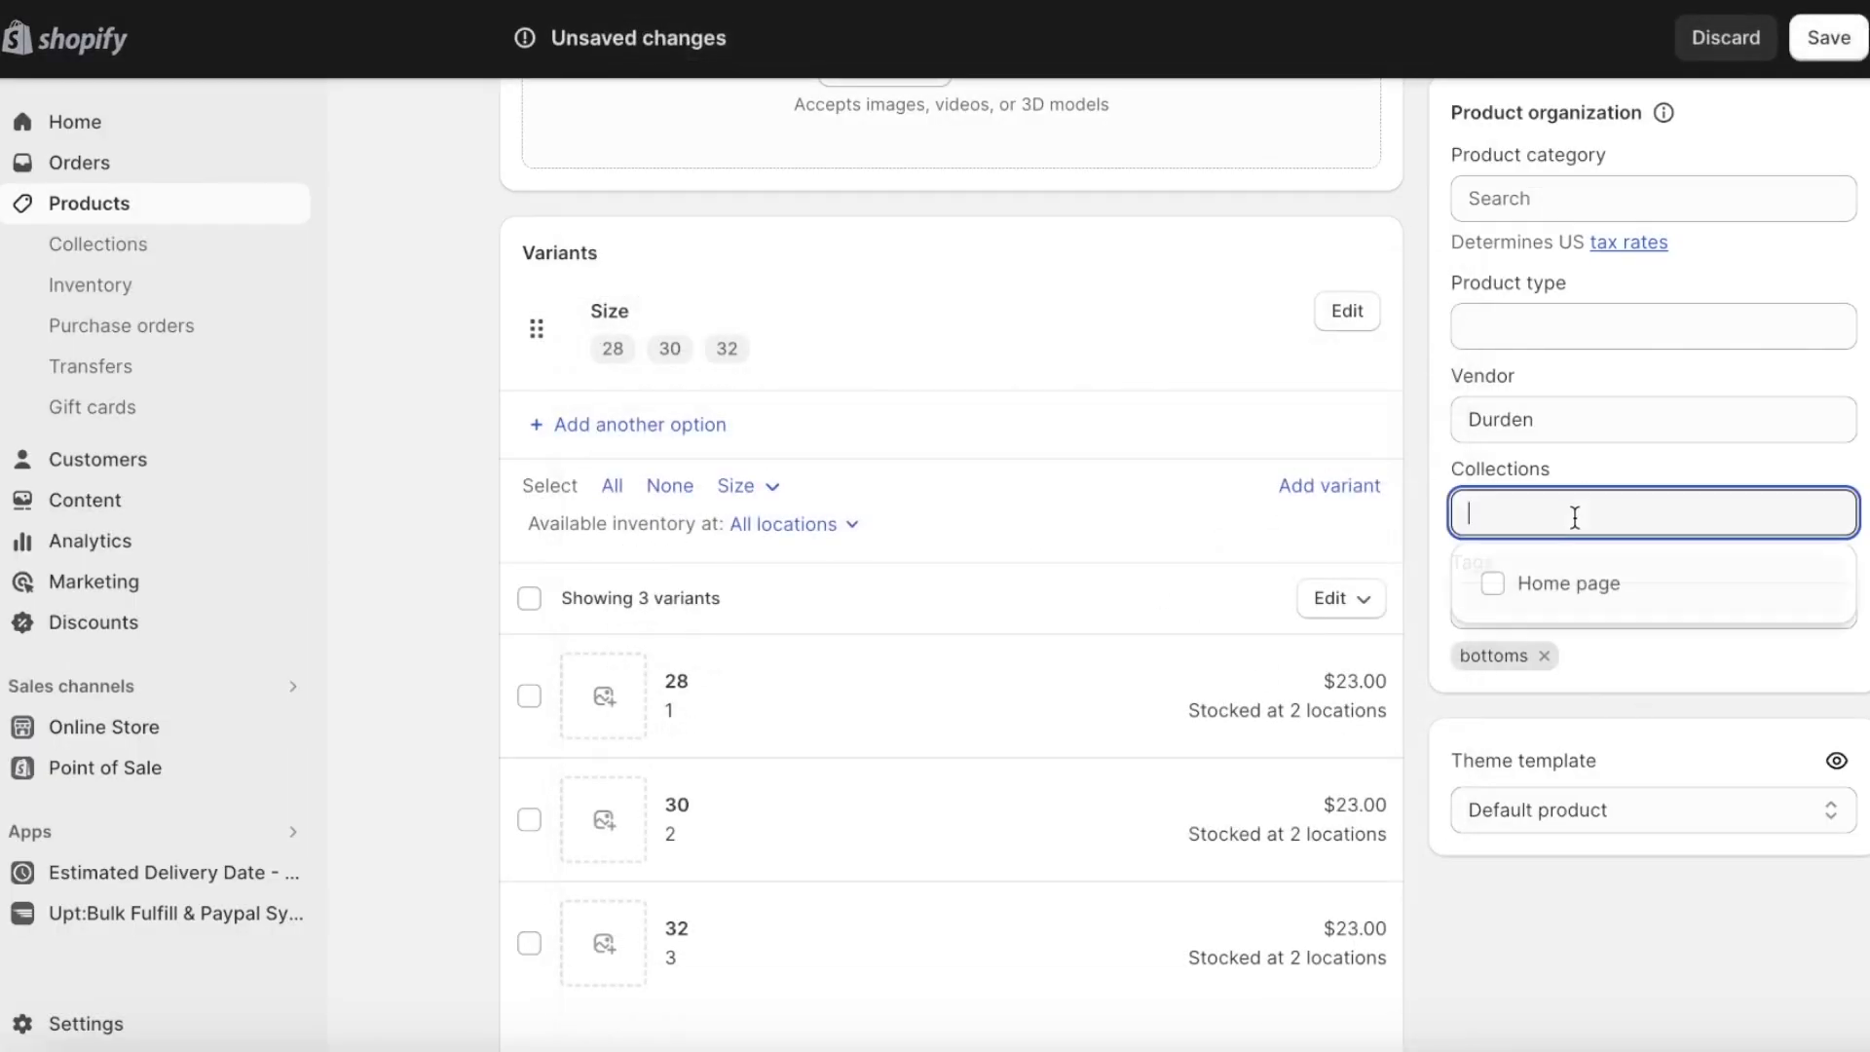
click(1829, 490)
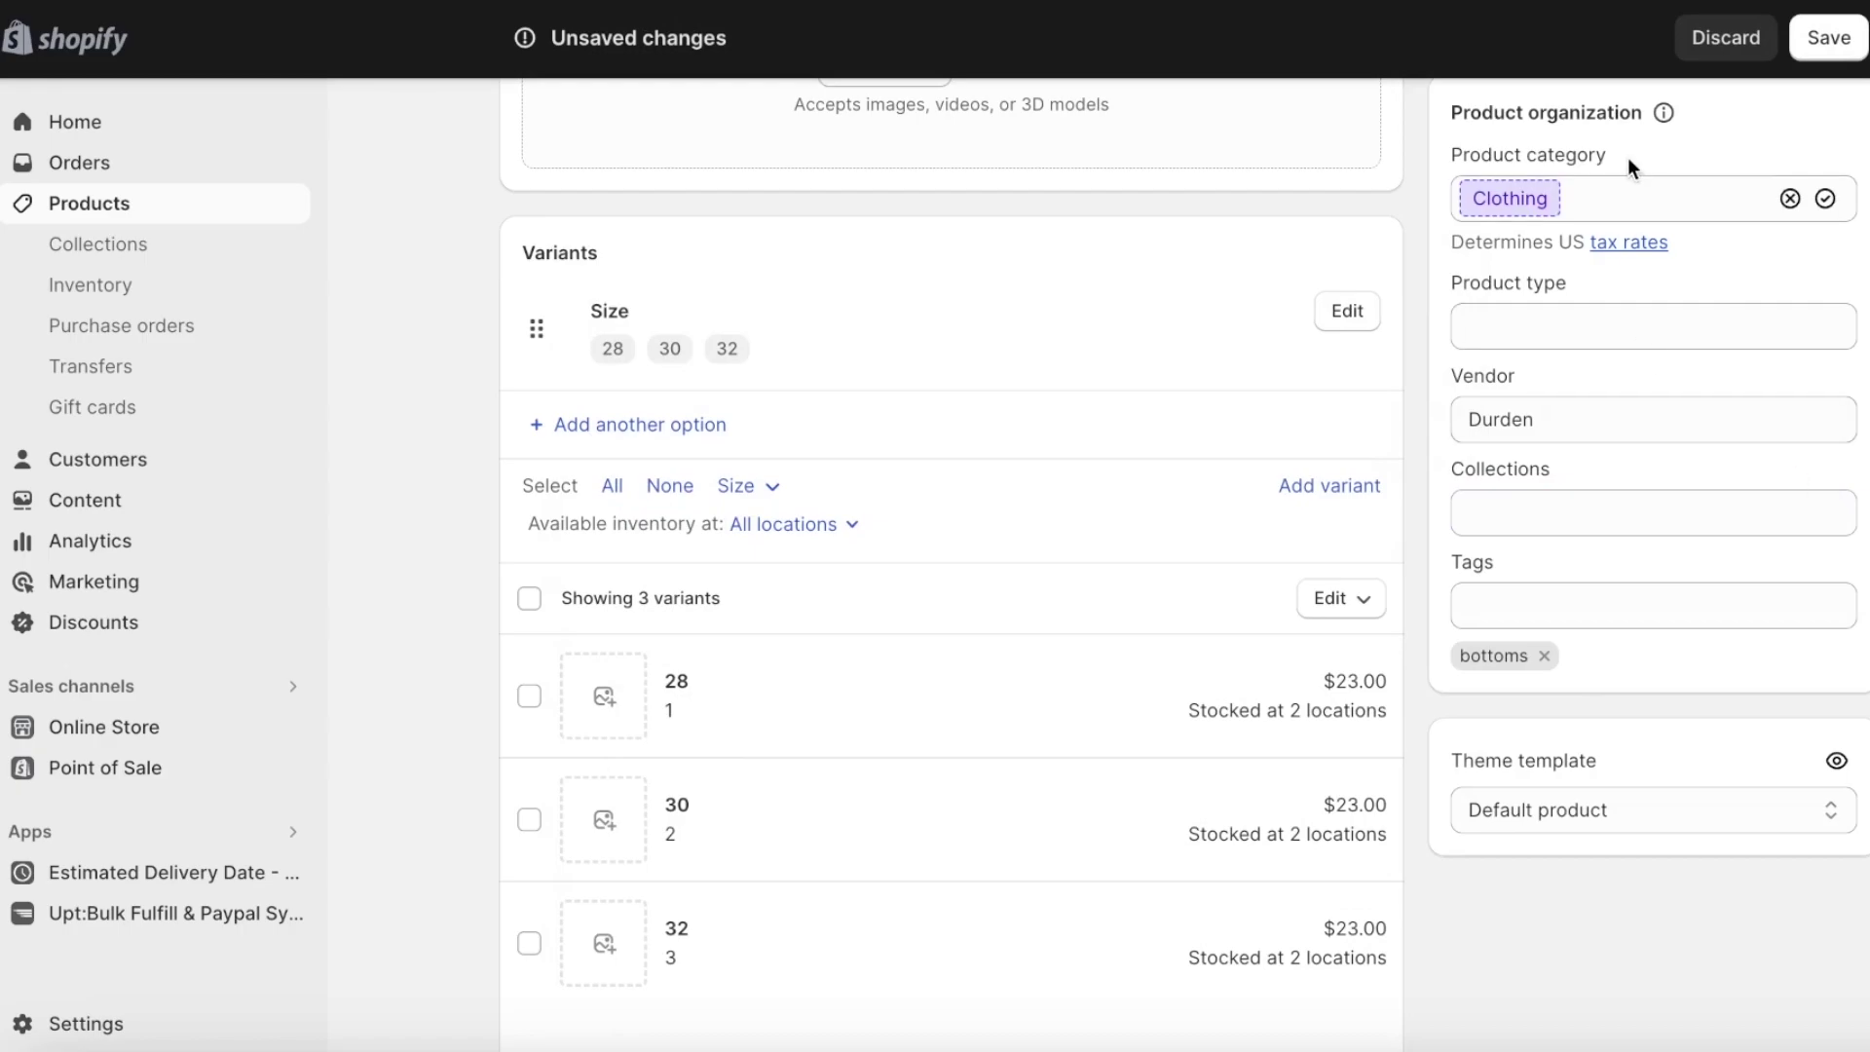
click(1848, 43)
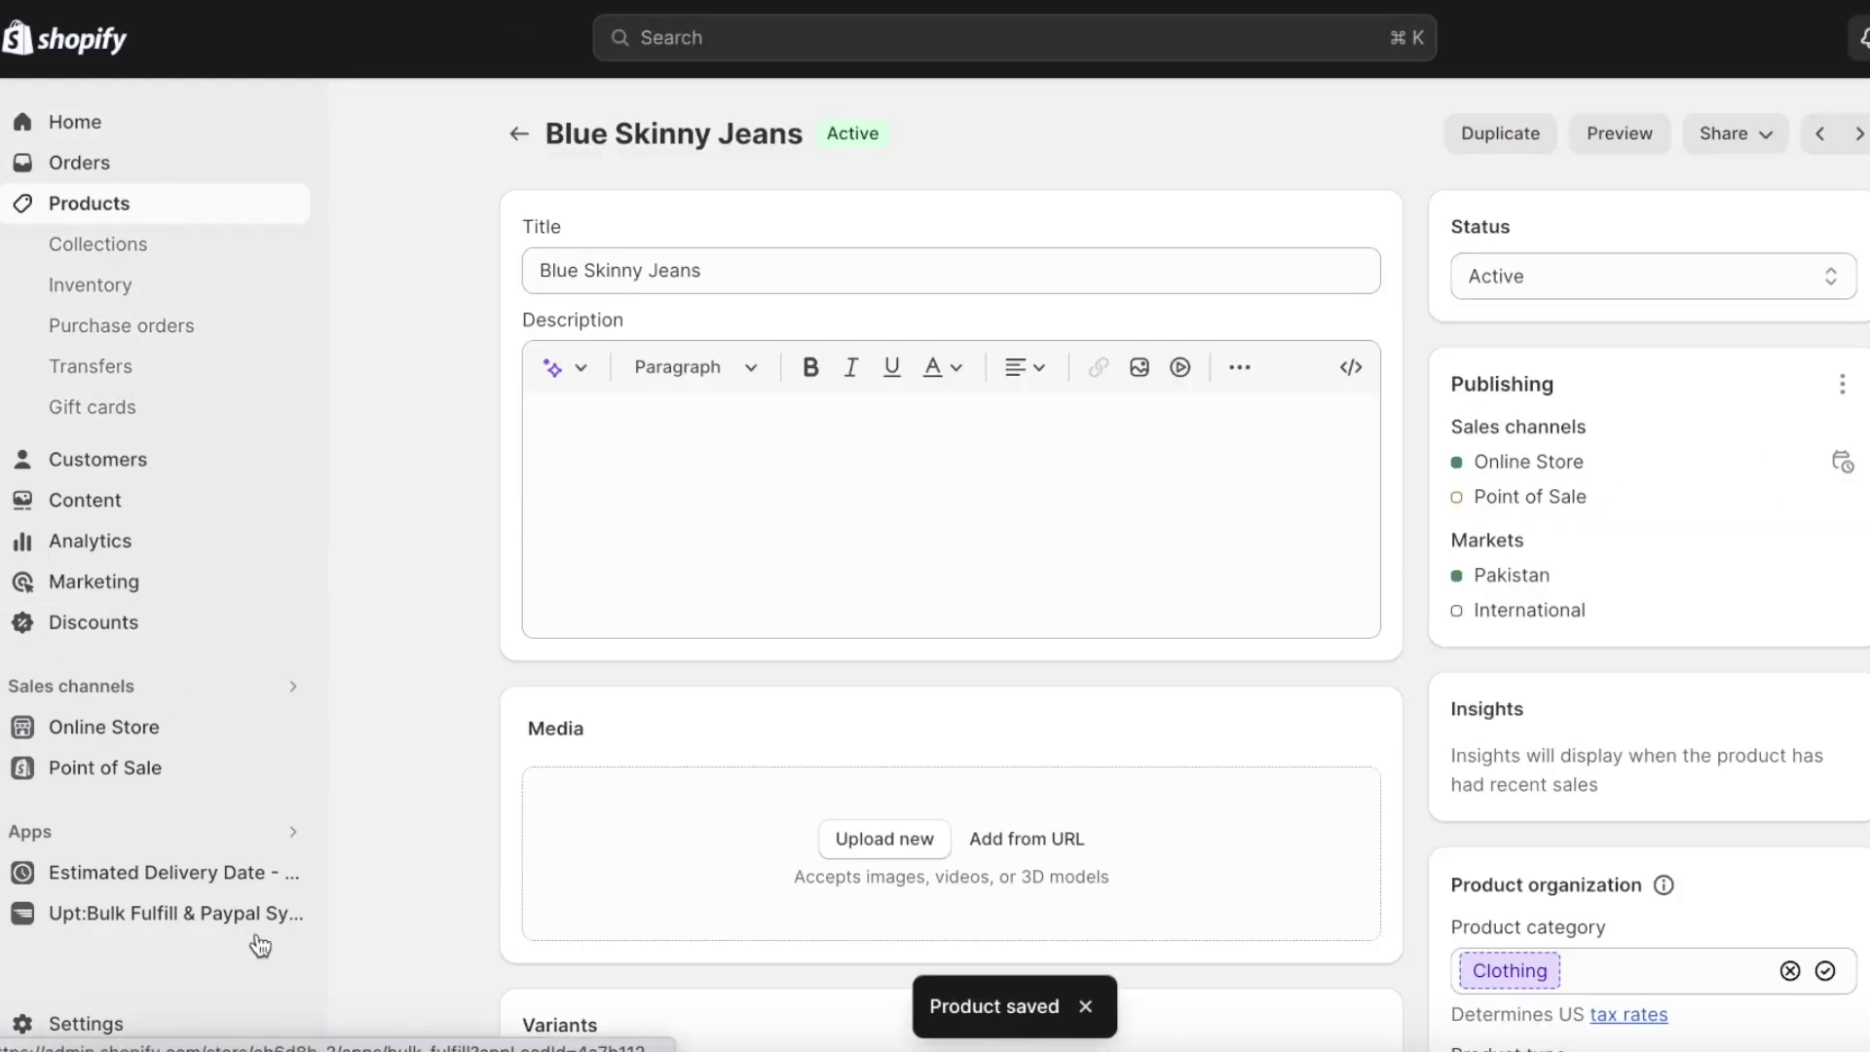
click(277, 727)
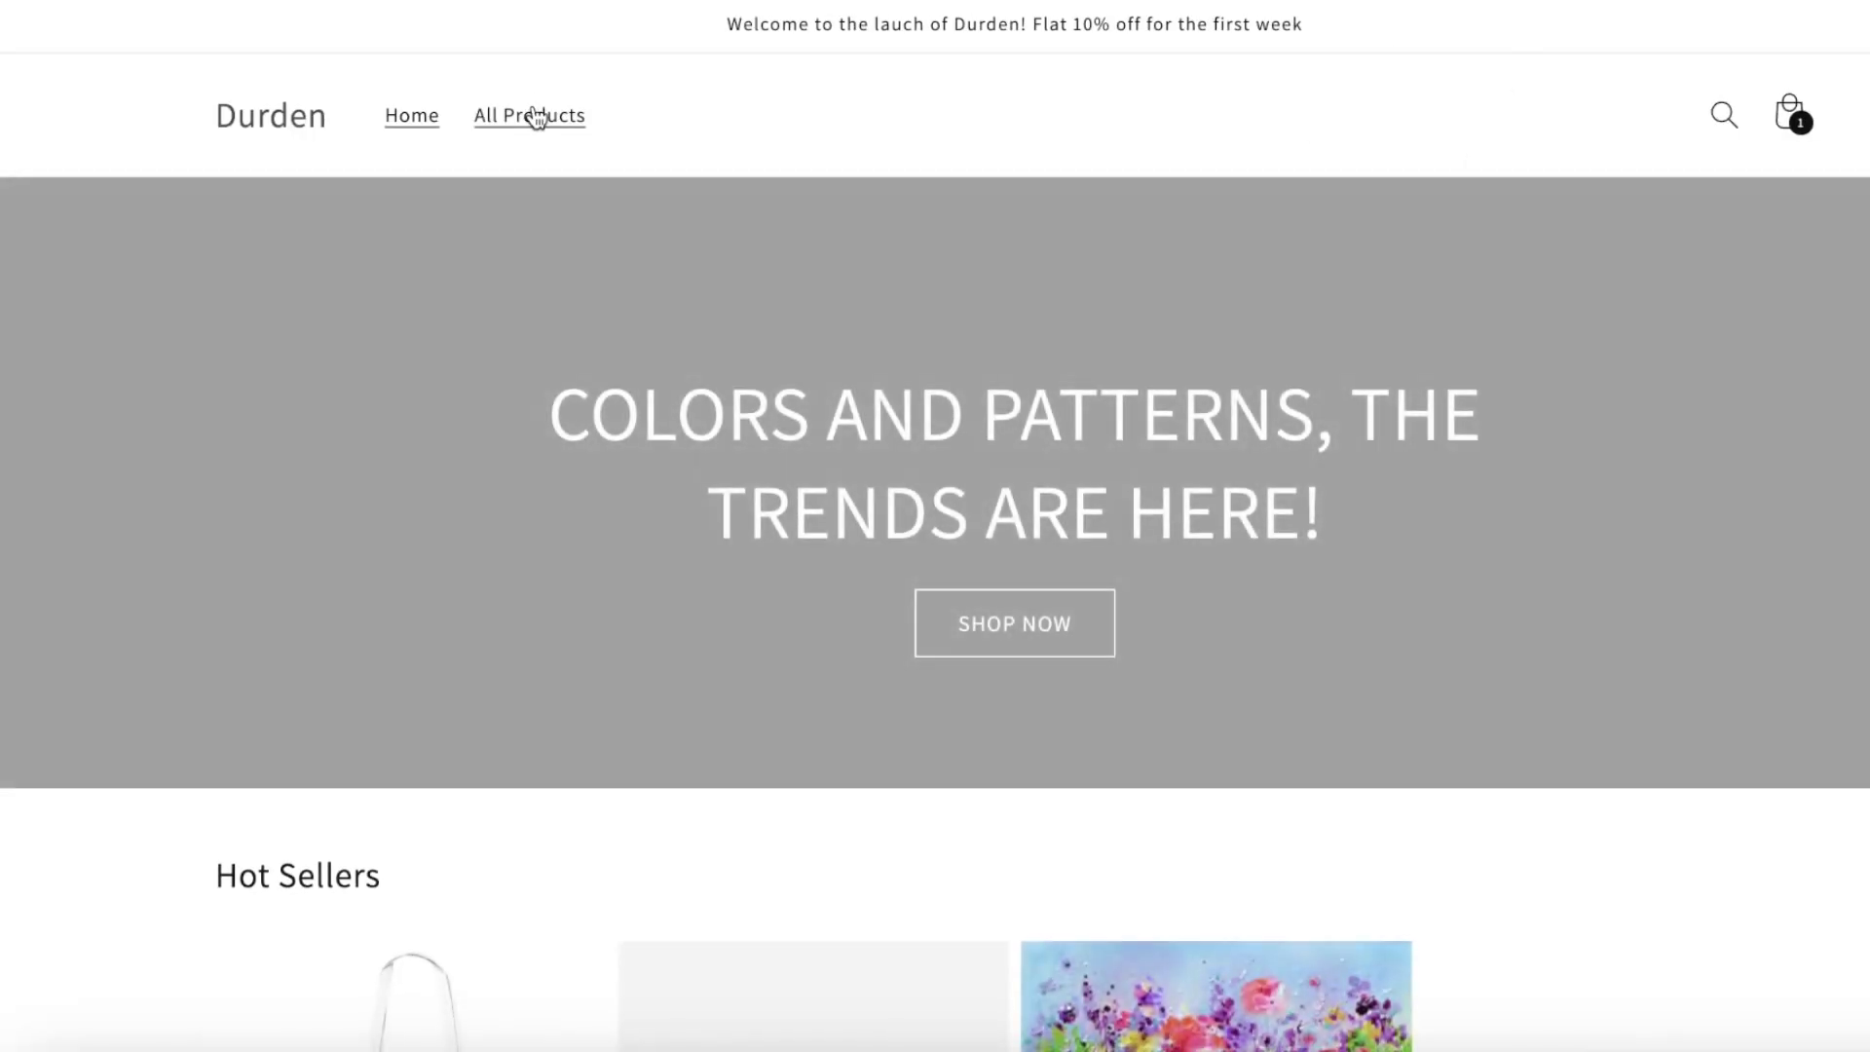
Find Blue Skinny Jeans under All Products on the storefront, then close the storefront tab.
click(535, 117)
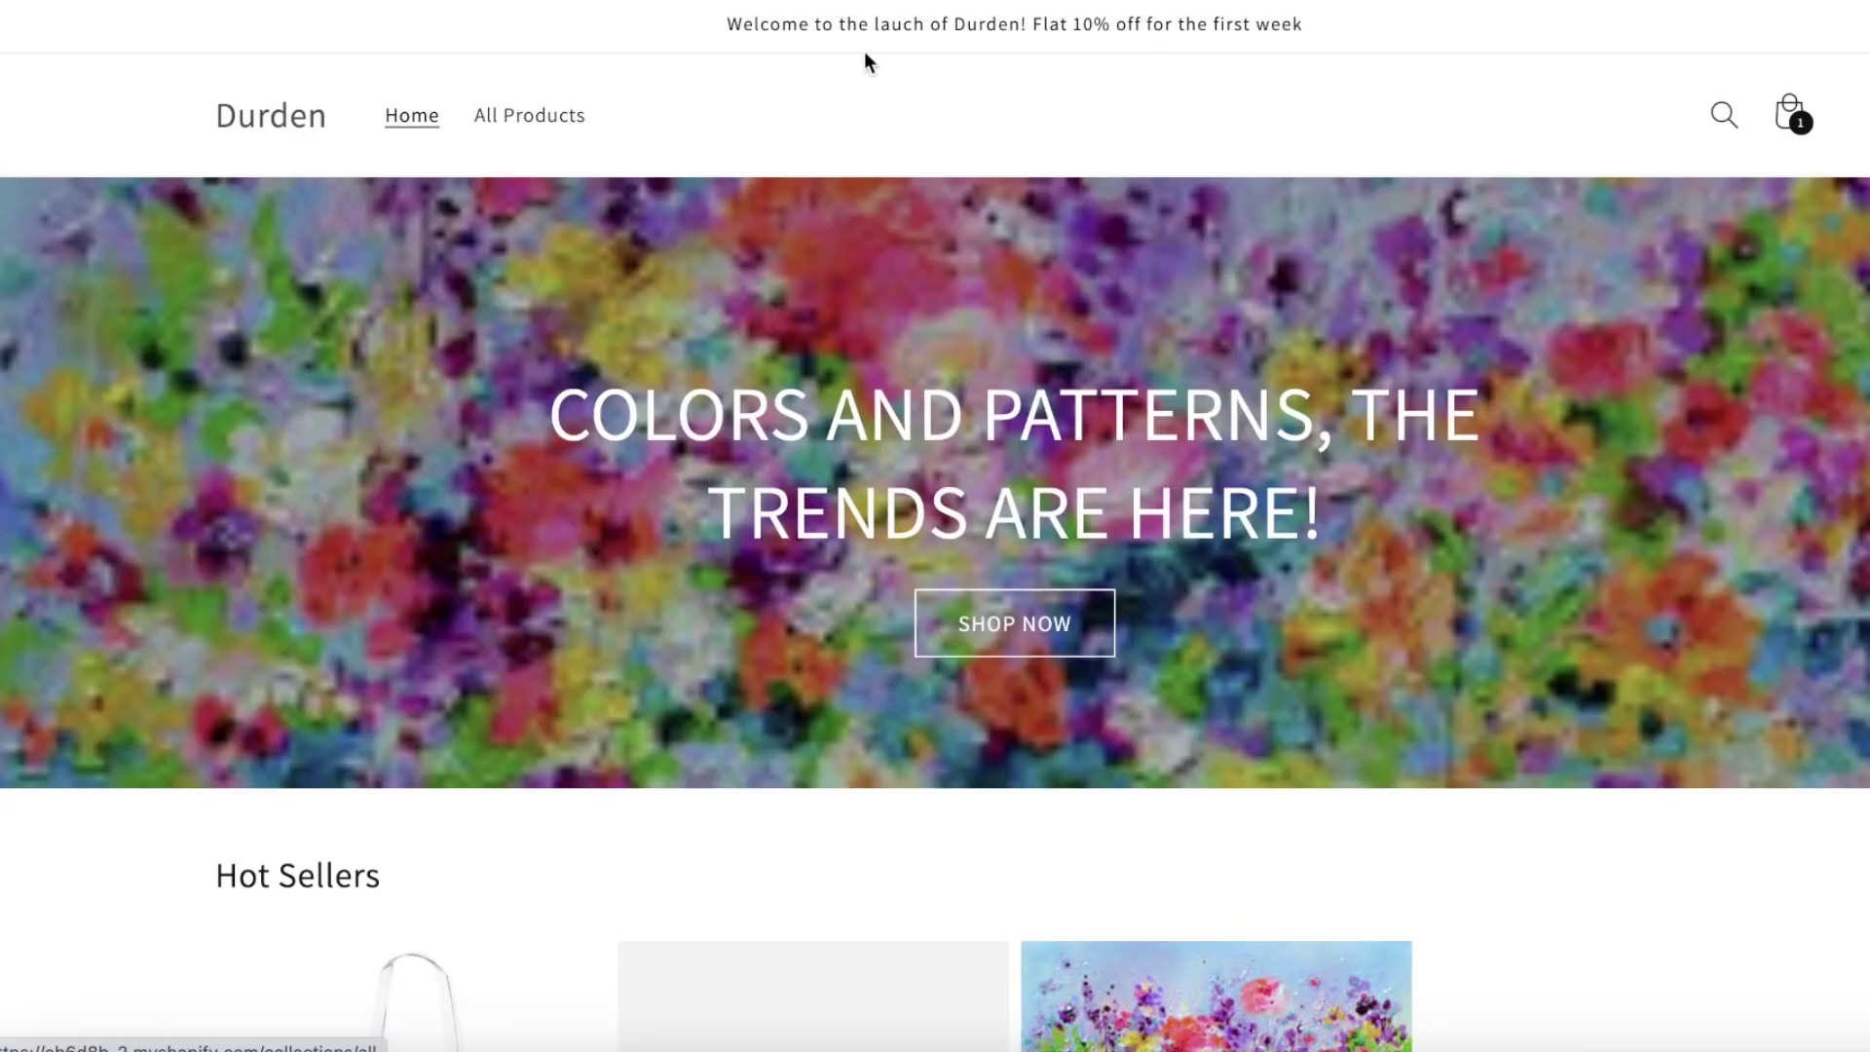
scroll(623, 108, down, 4)
click(860, 271)
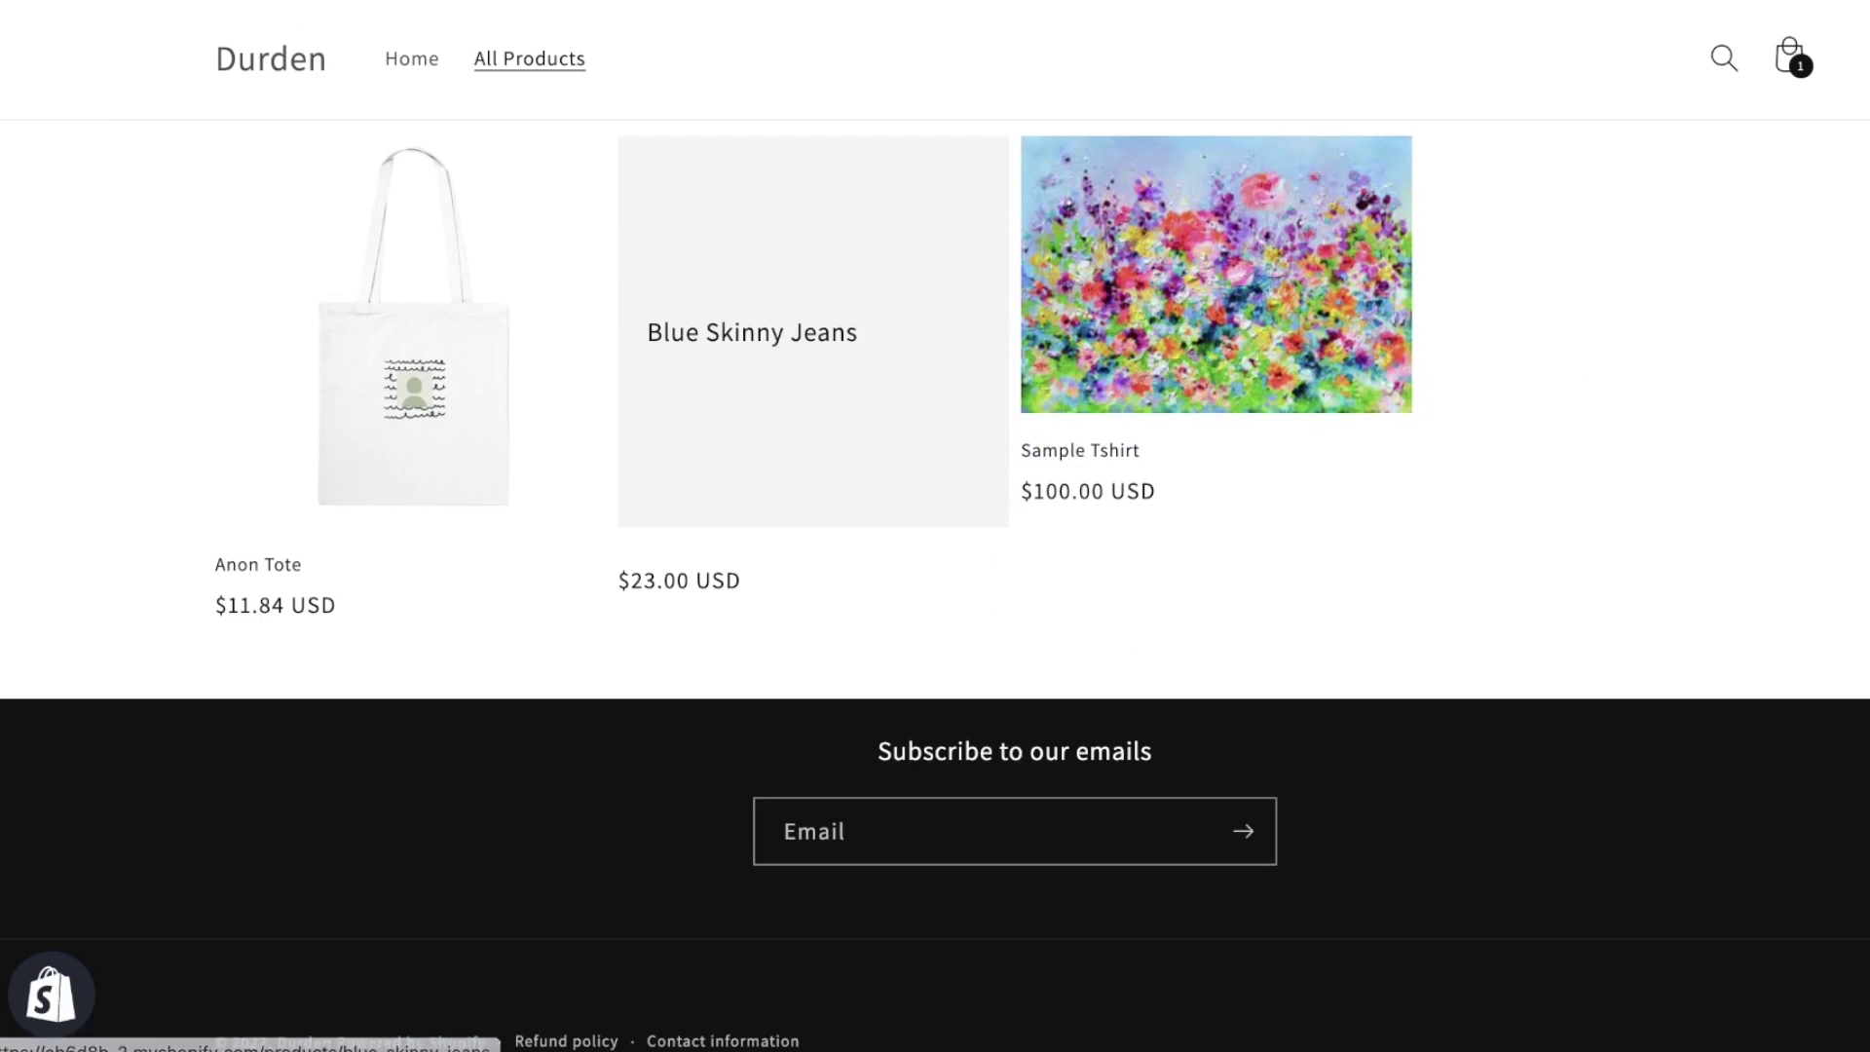
key(ctrl+w)
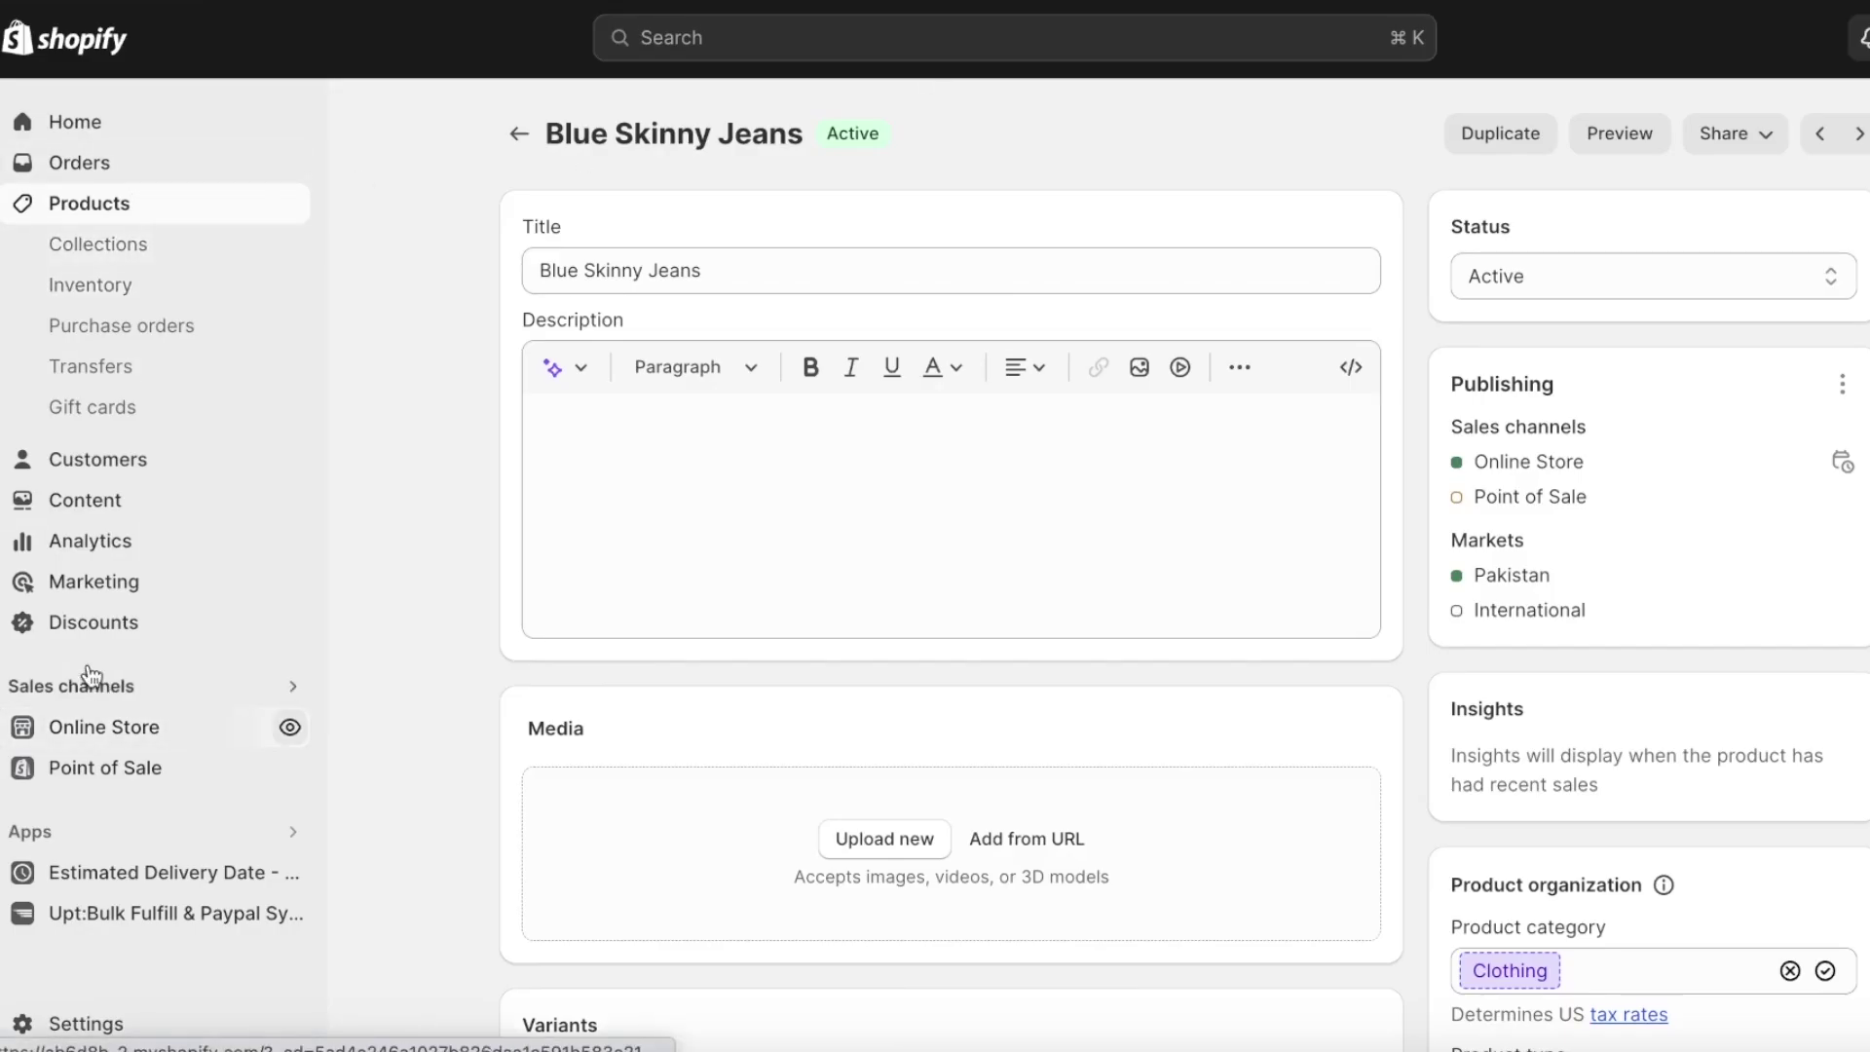
Add and save an Online Store page titled 'Bottoms', then go to navigation settings.
click(92, 728)
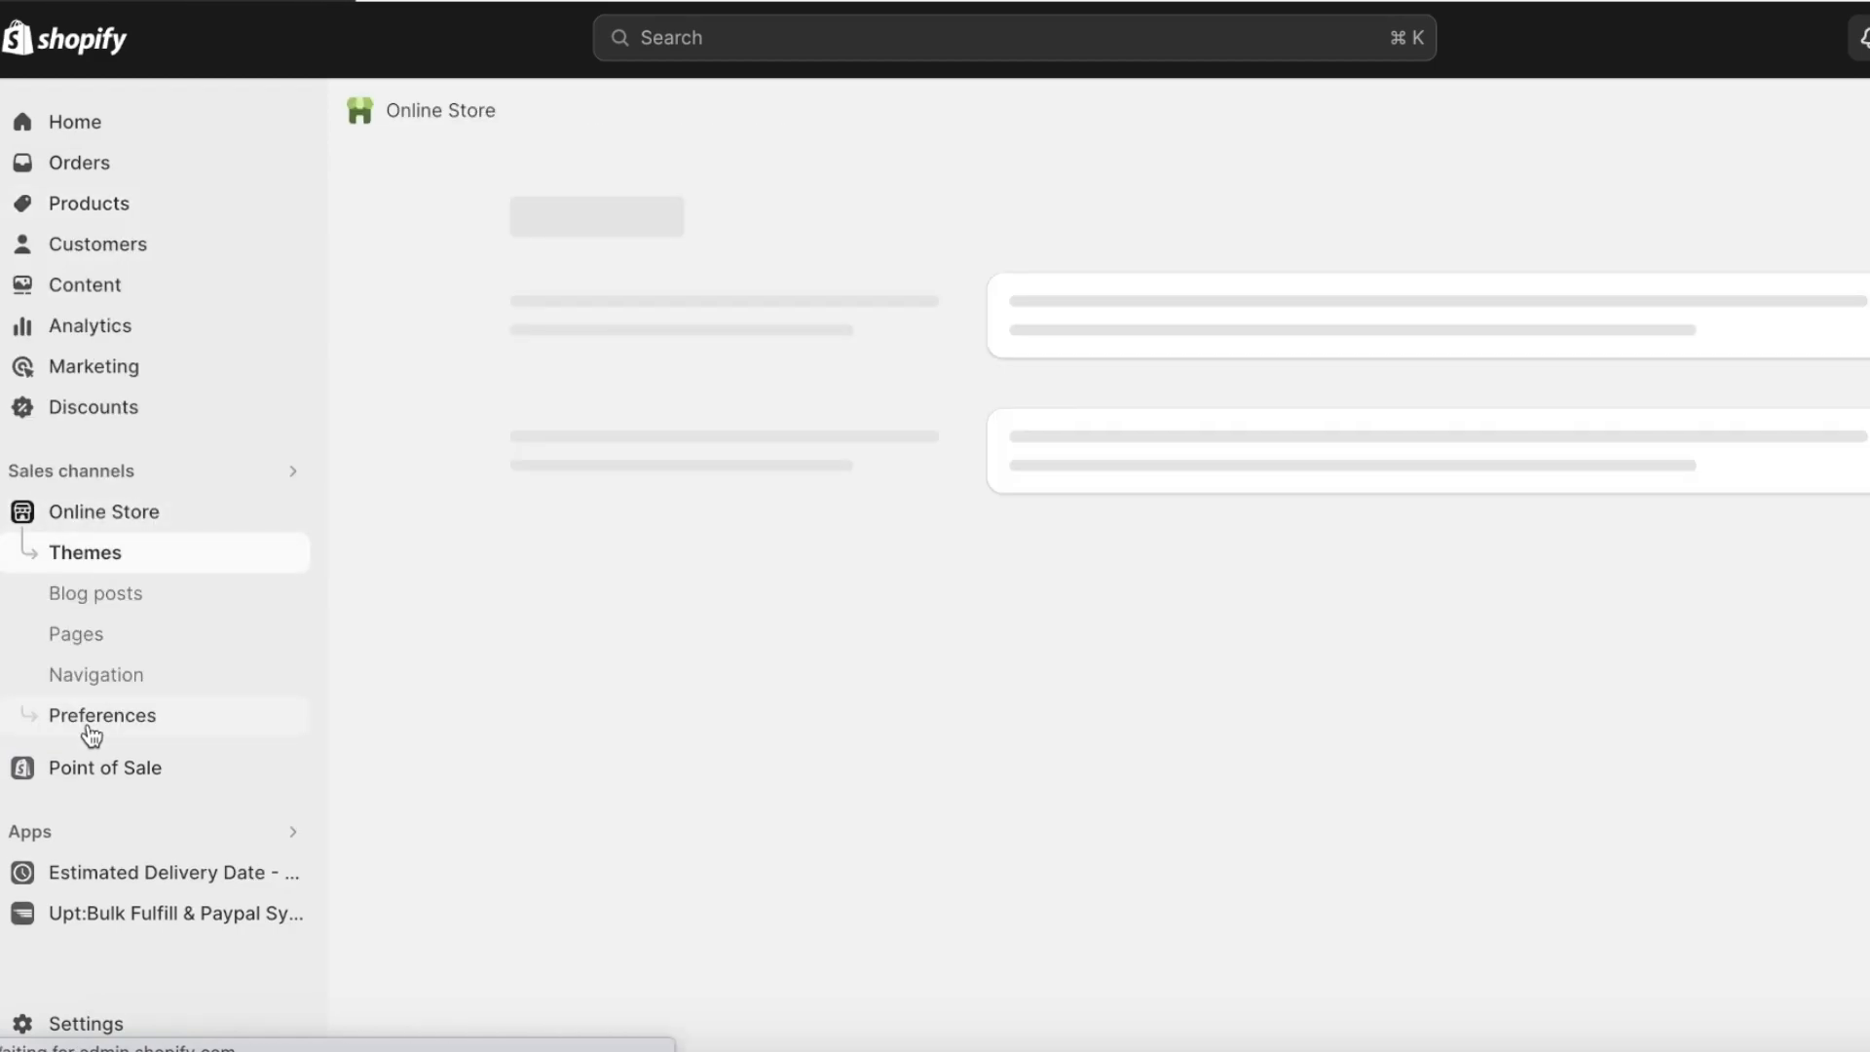
click(109, 641)
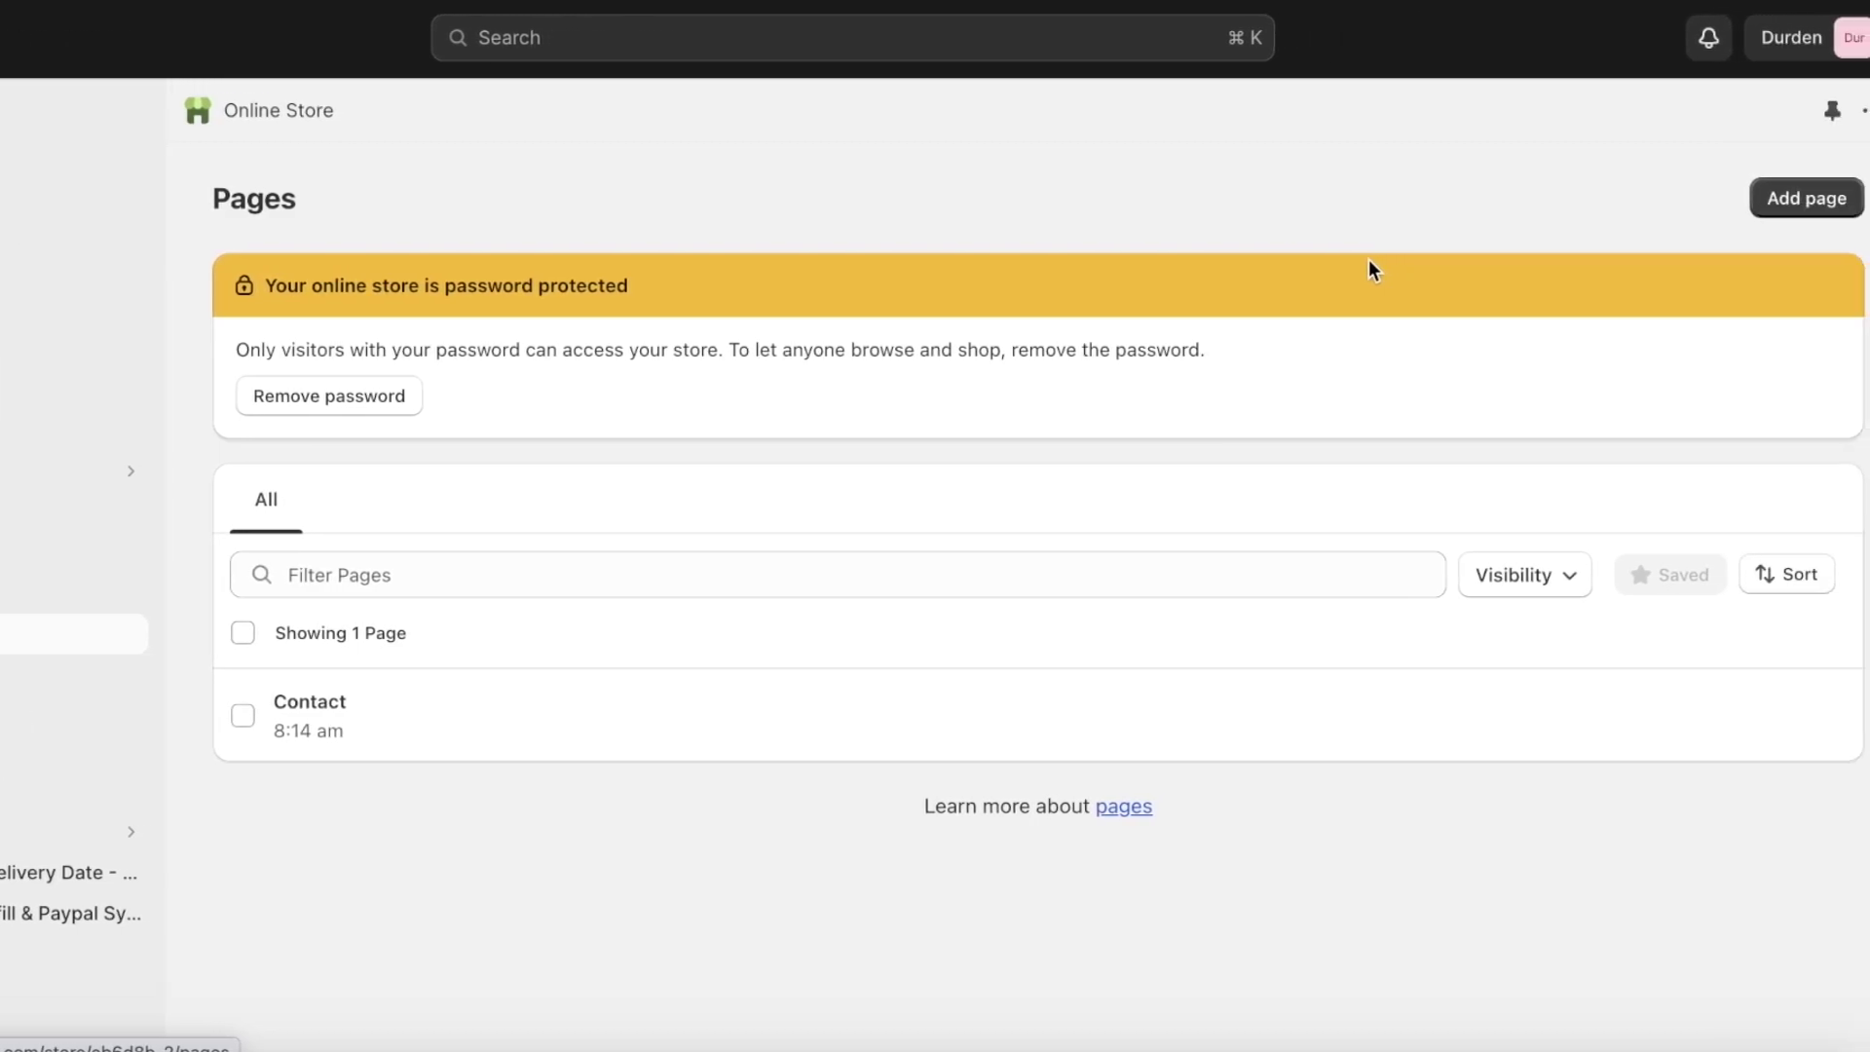
click(1759, 206)
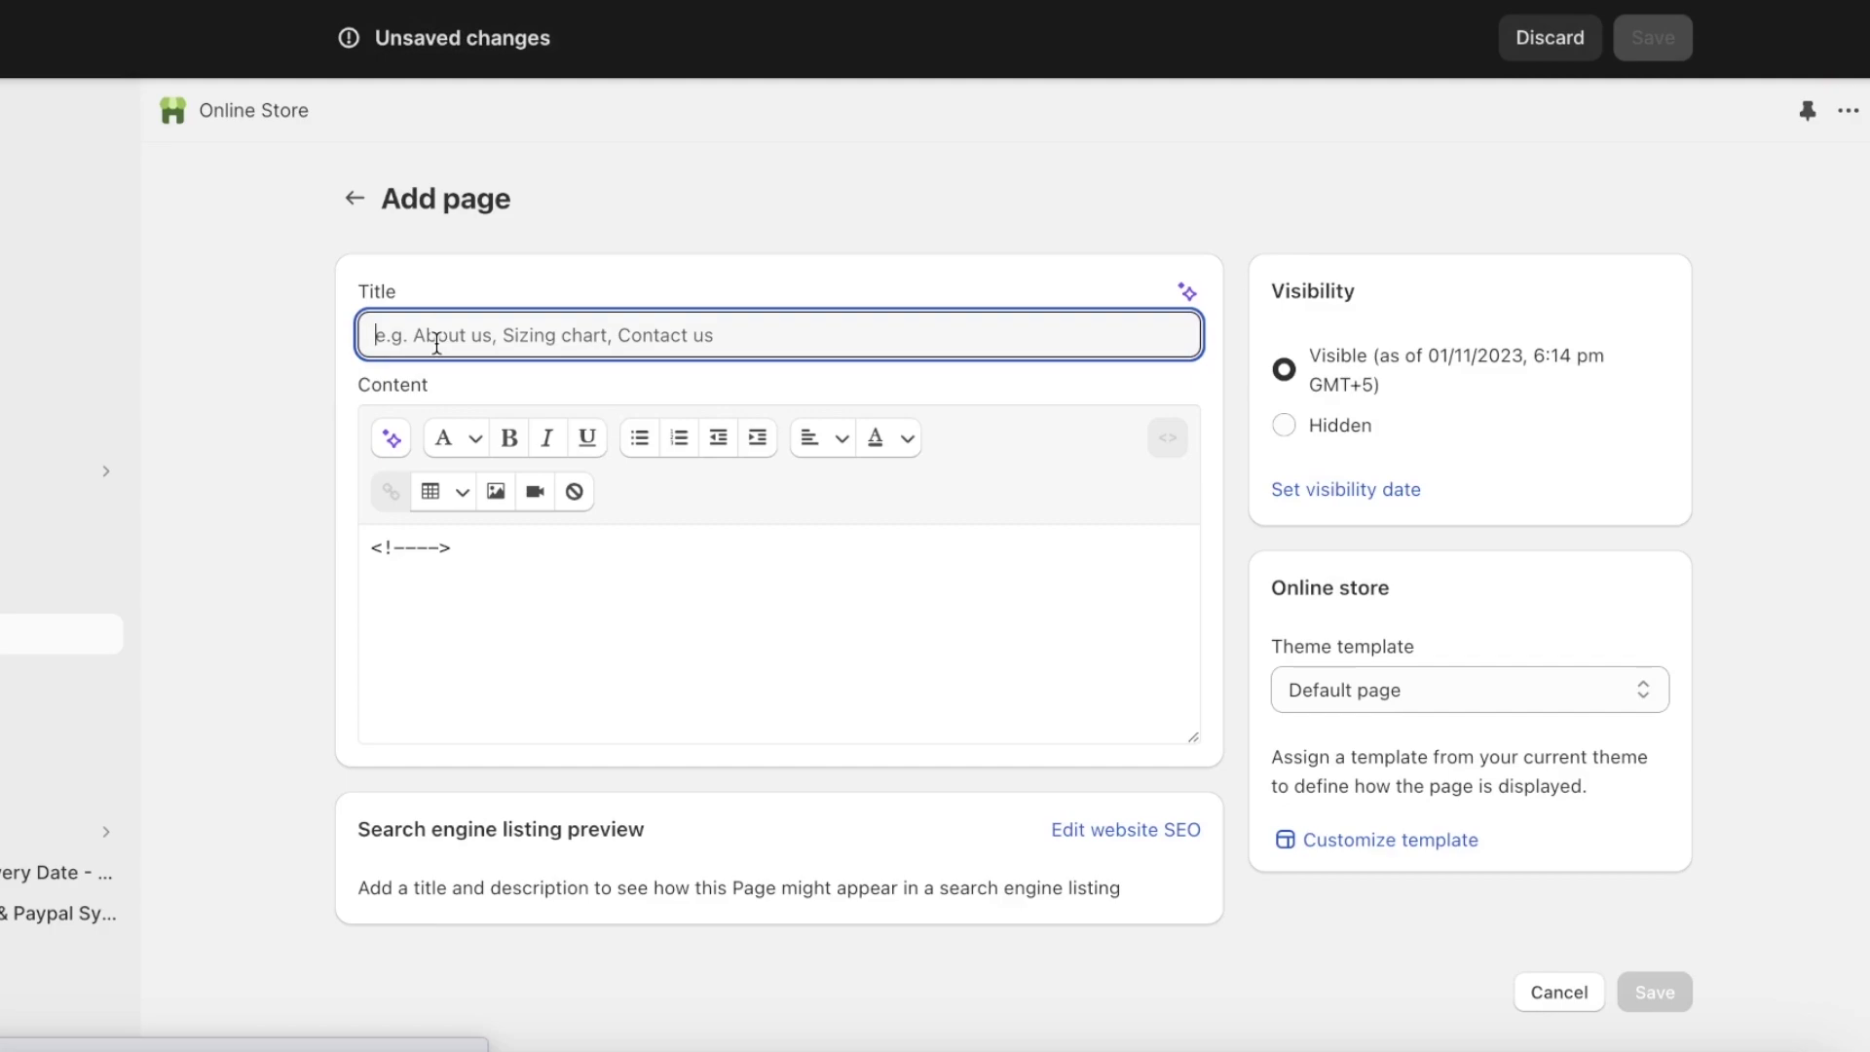
text(Bottoms)
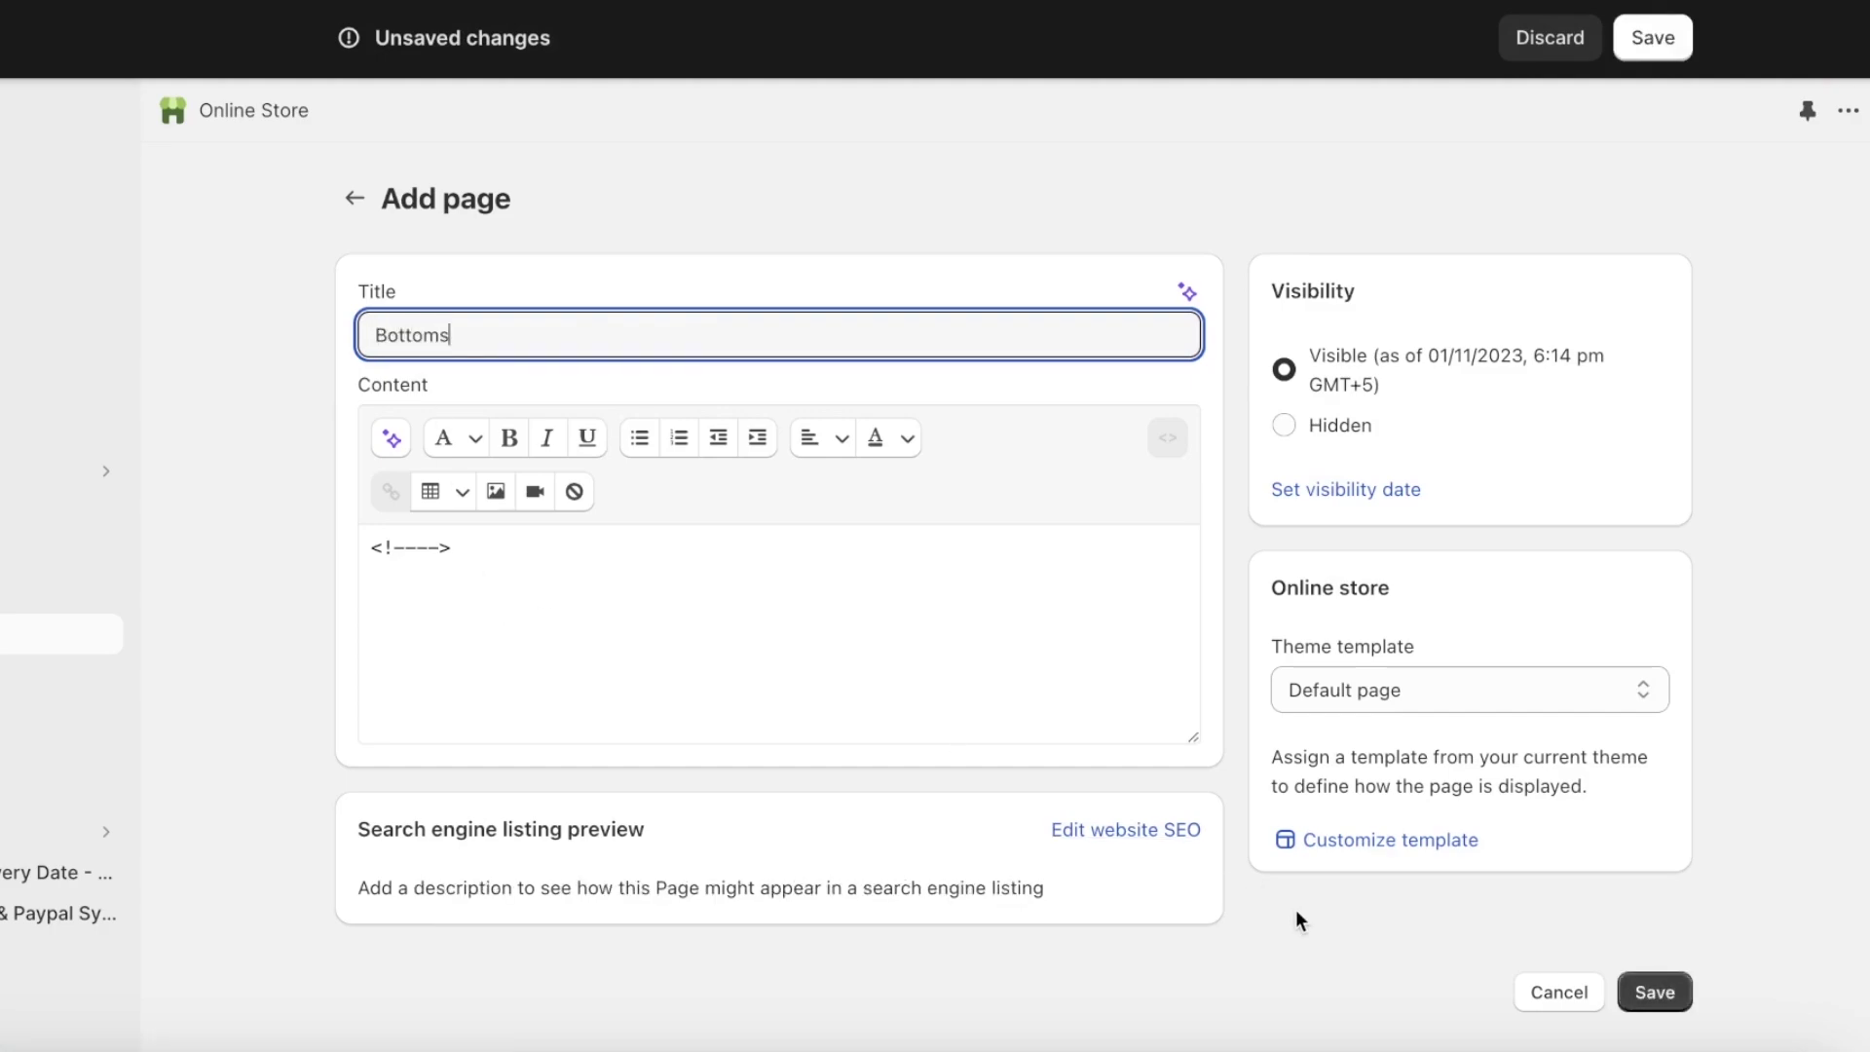
click(1640, 989)
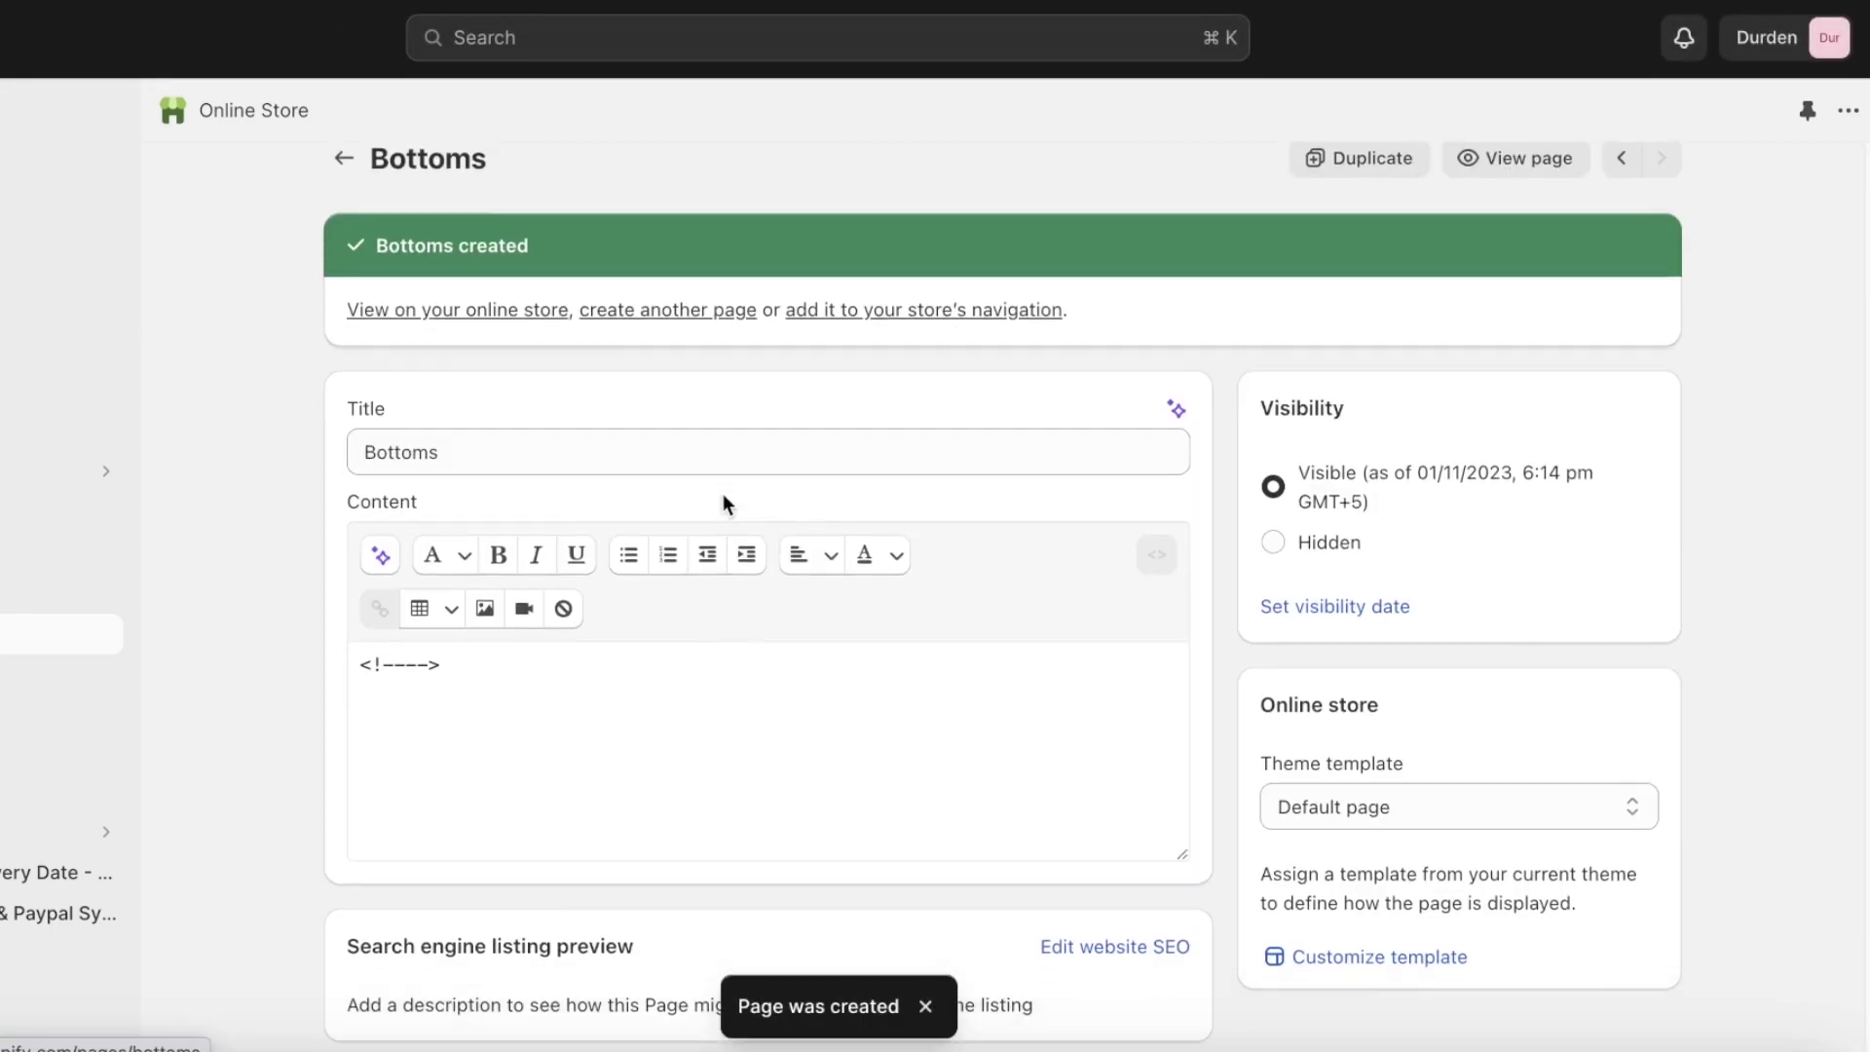
click(868, 302)
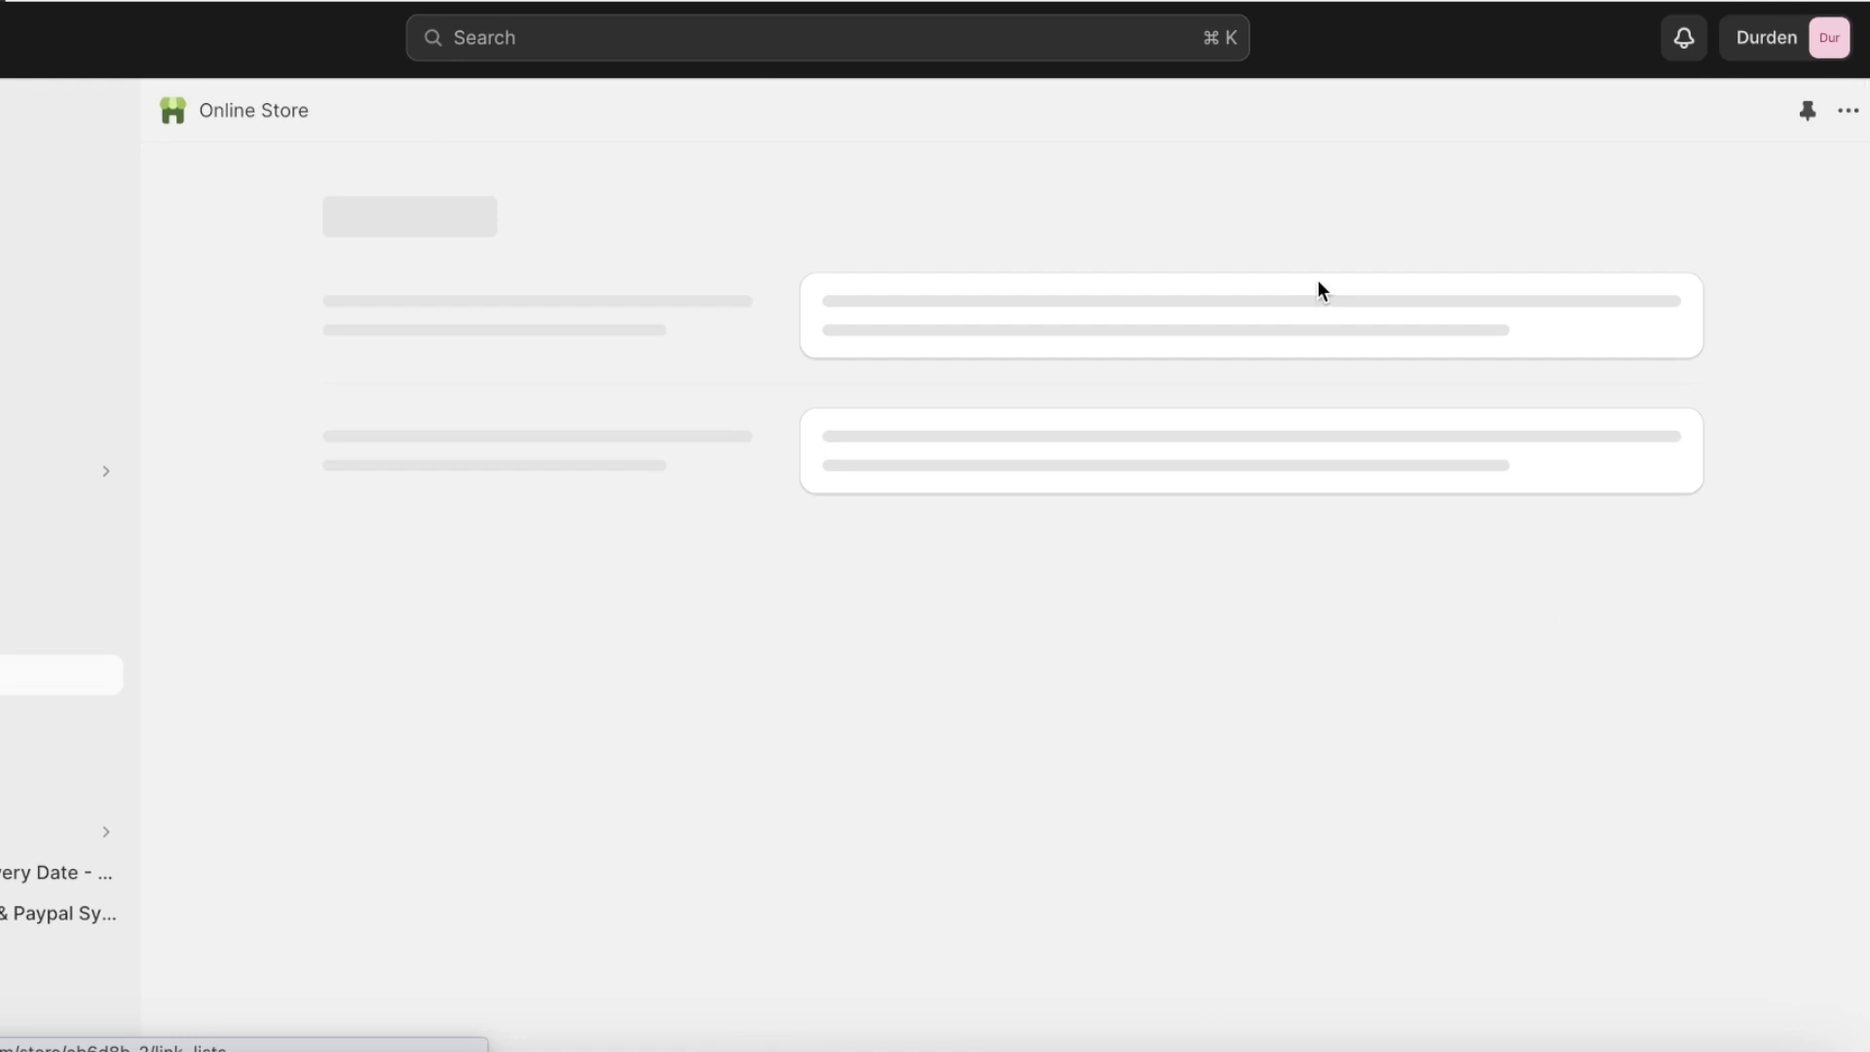
Add a 'Bottoms' Main menu item linked to the Bottoms collection and save the menu.
scroll(974, 681, down, 1)
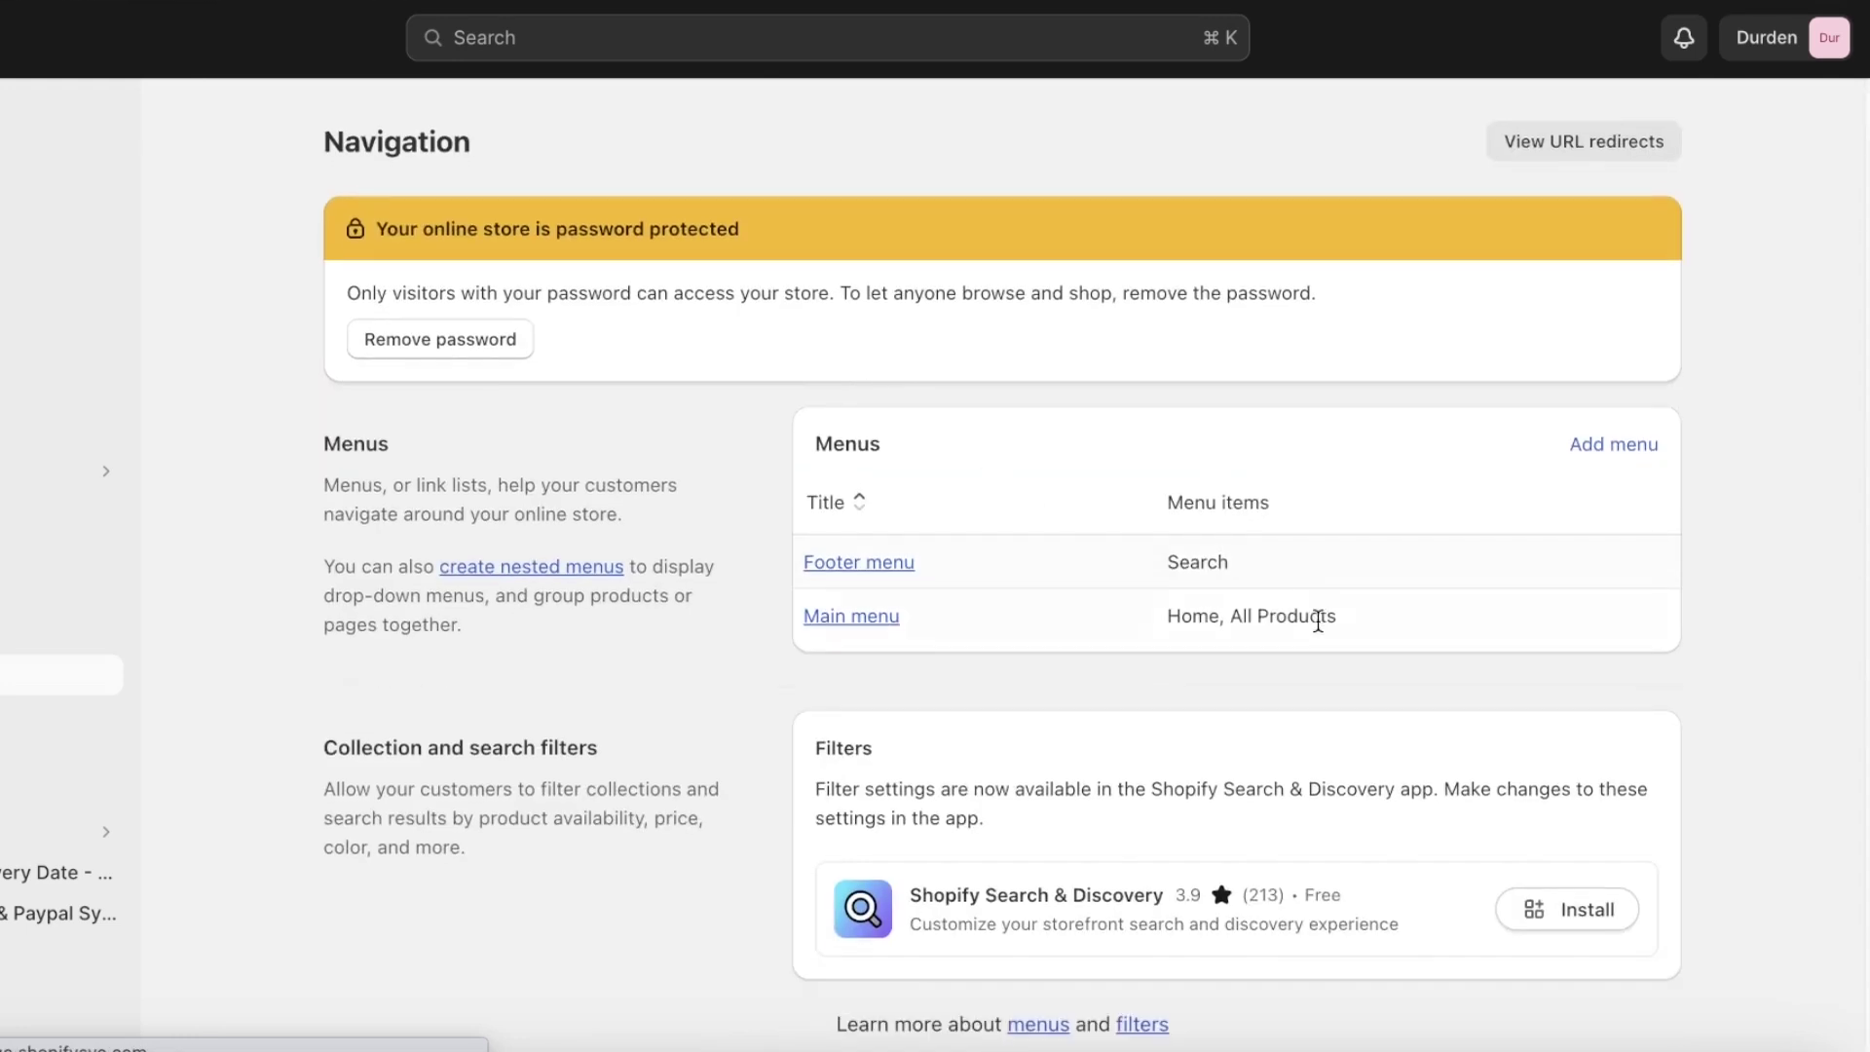
click(868, 625)
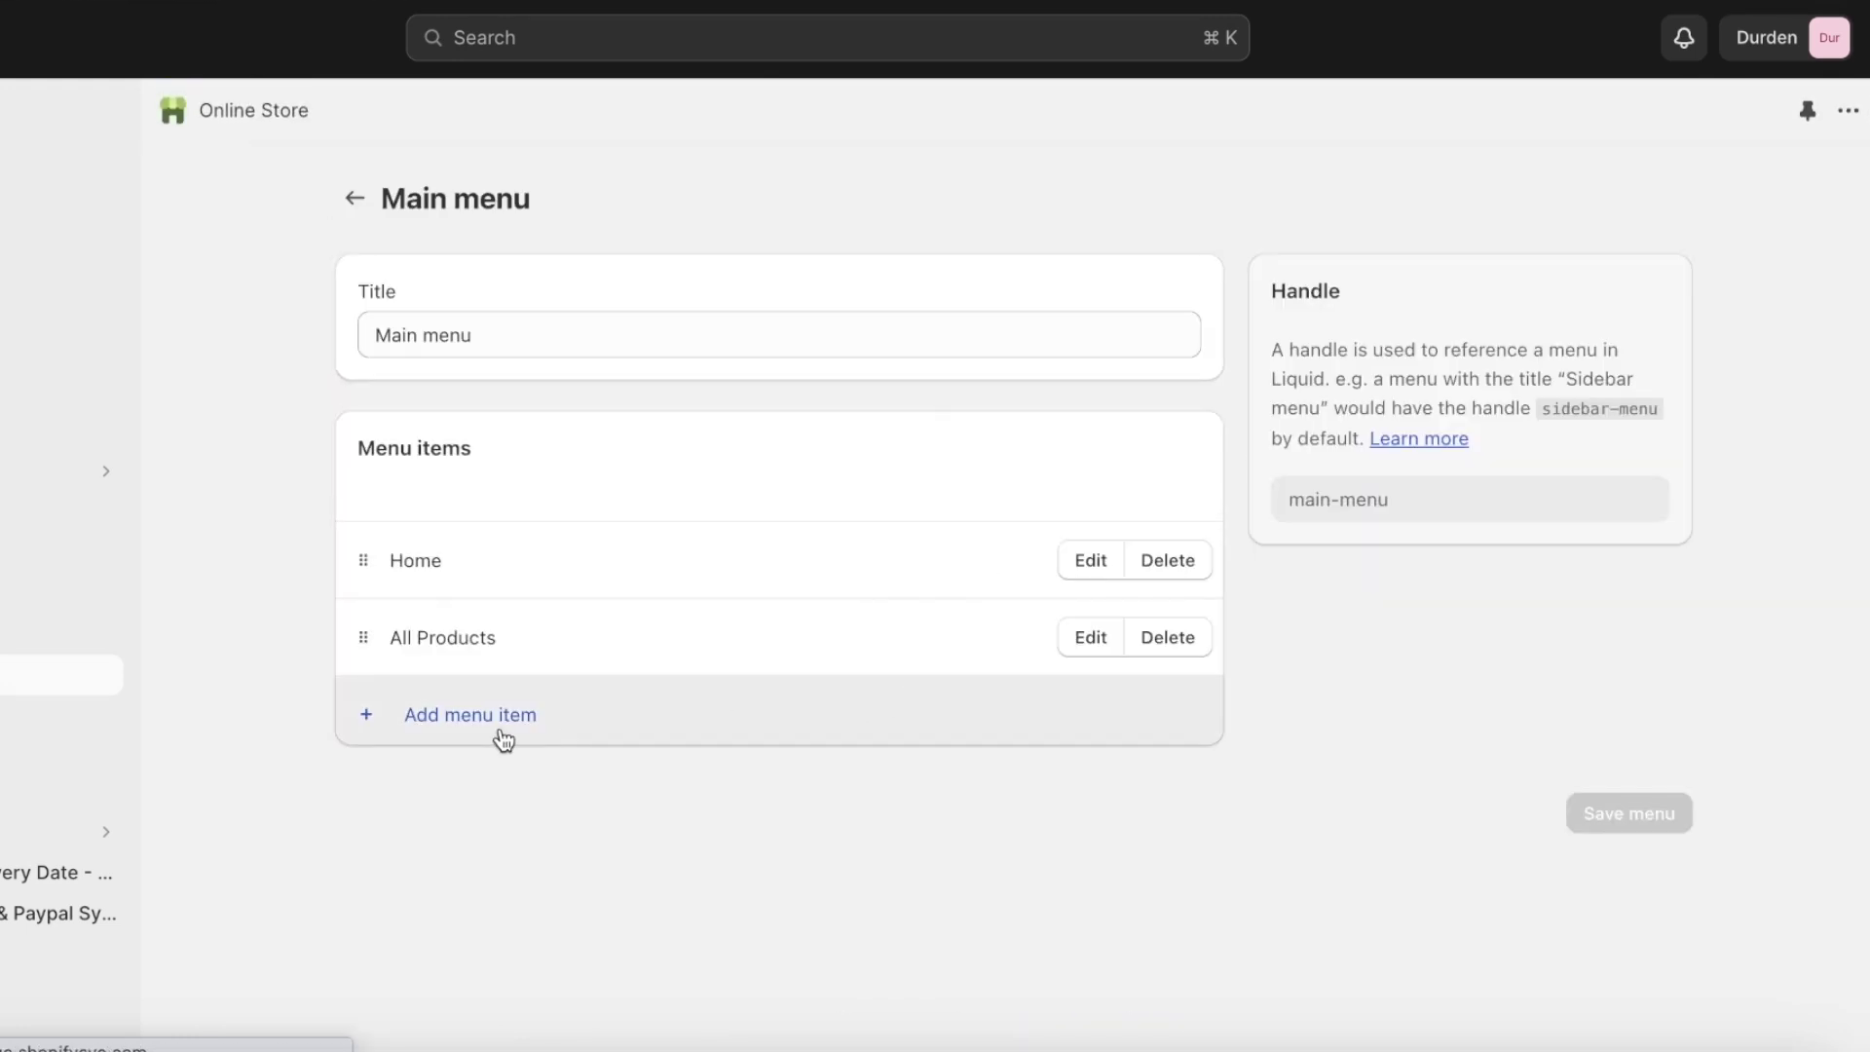
click(499, 732)
text(Bottoms)
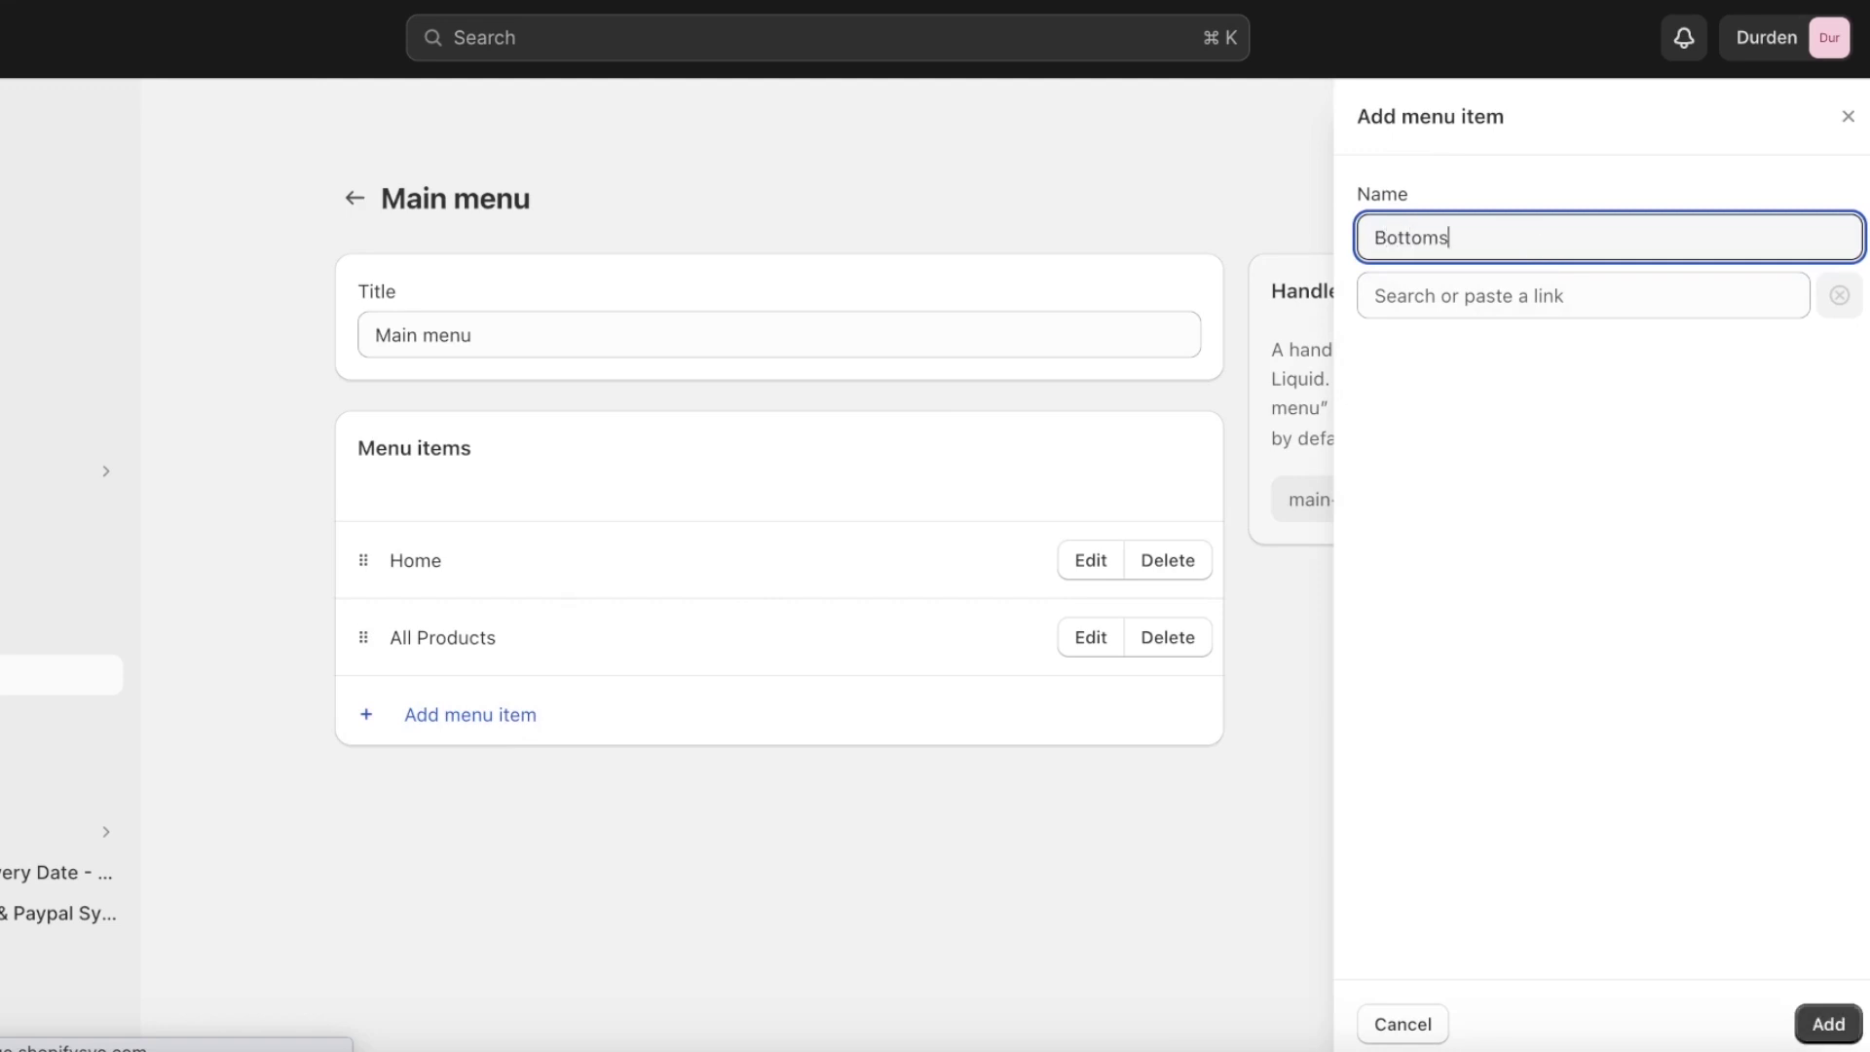
click(1524, 292)
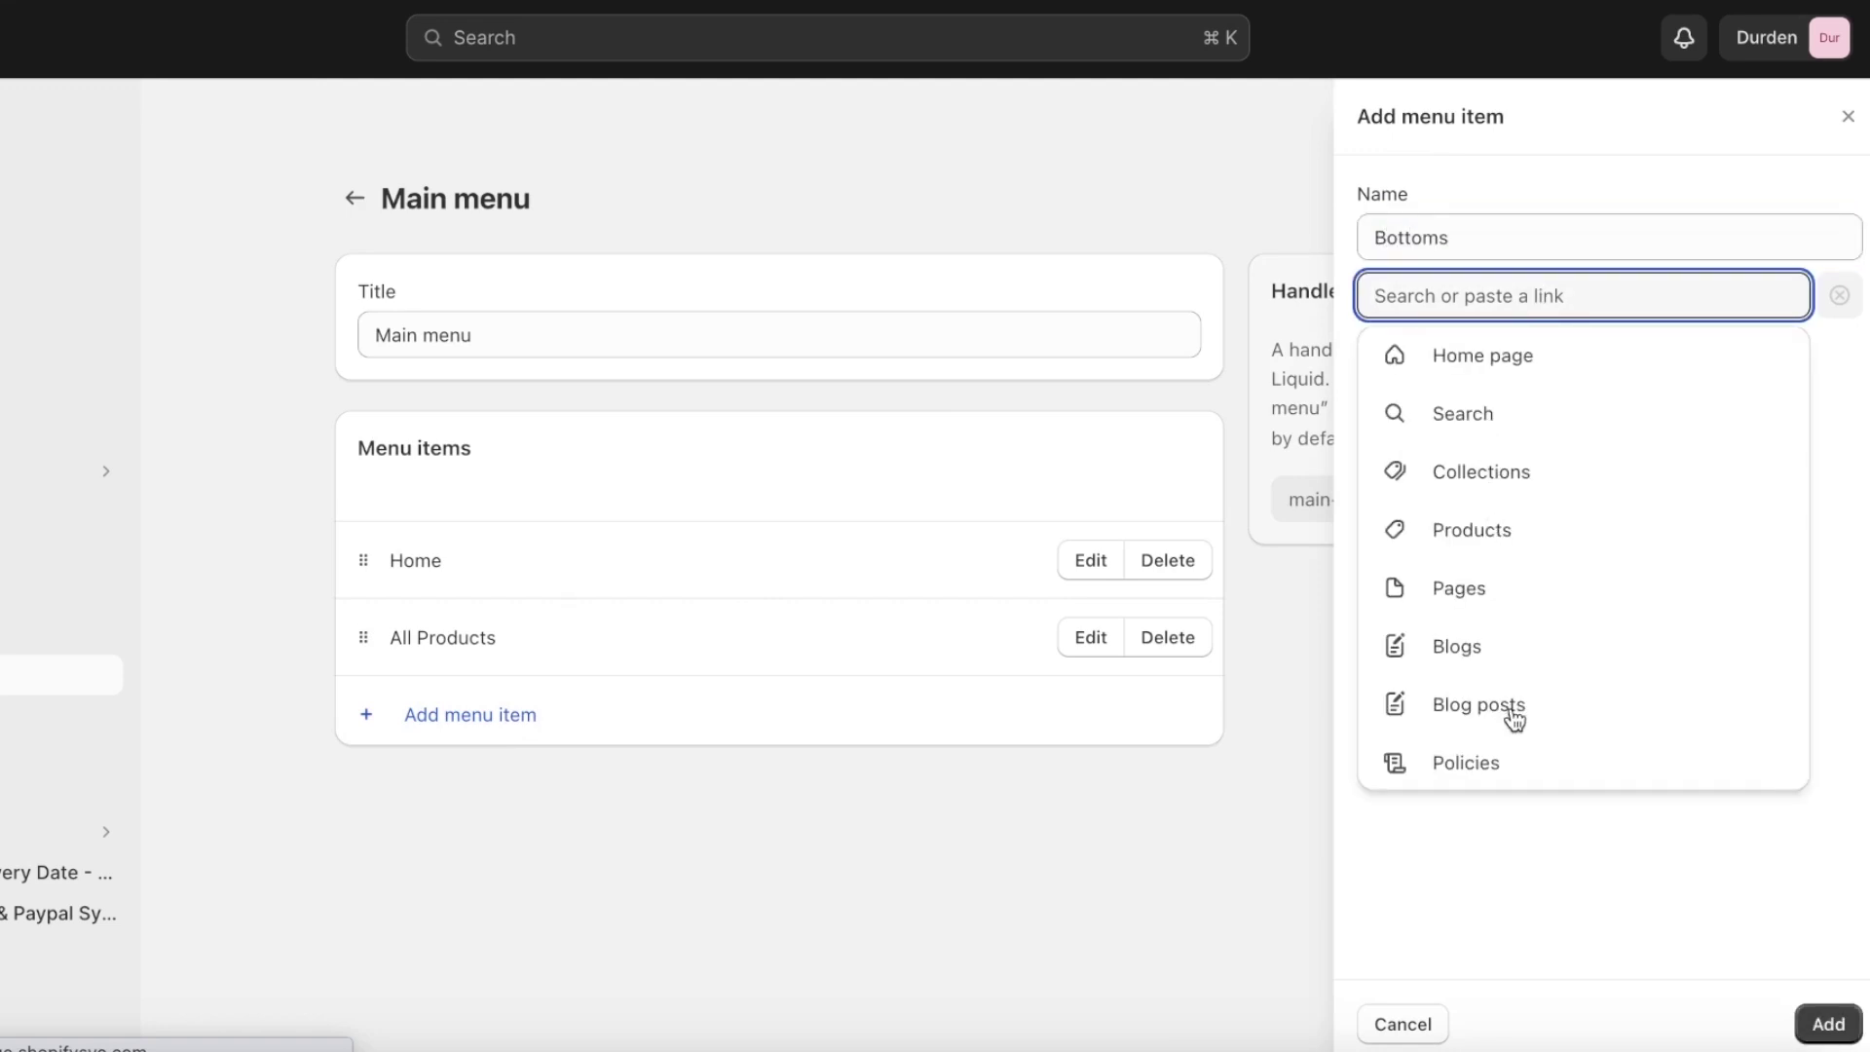
click(1519, 477)
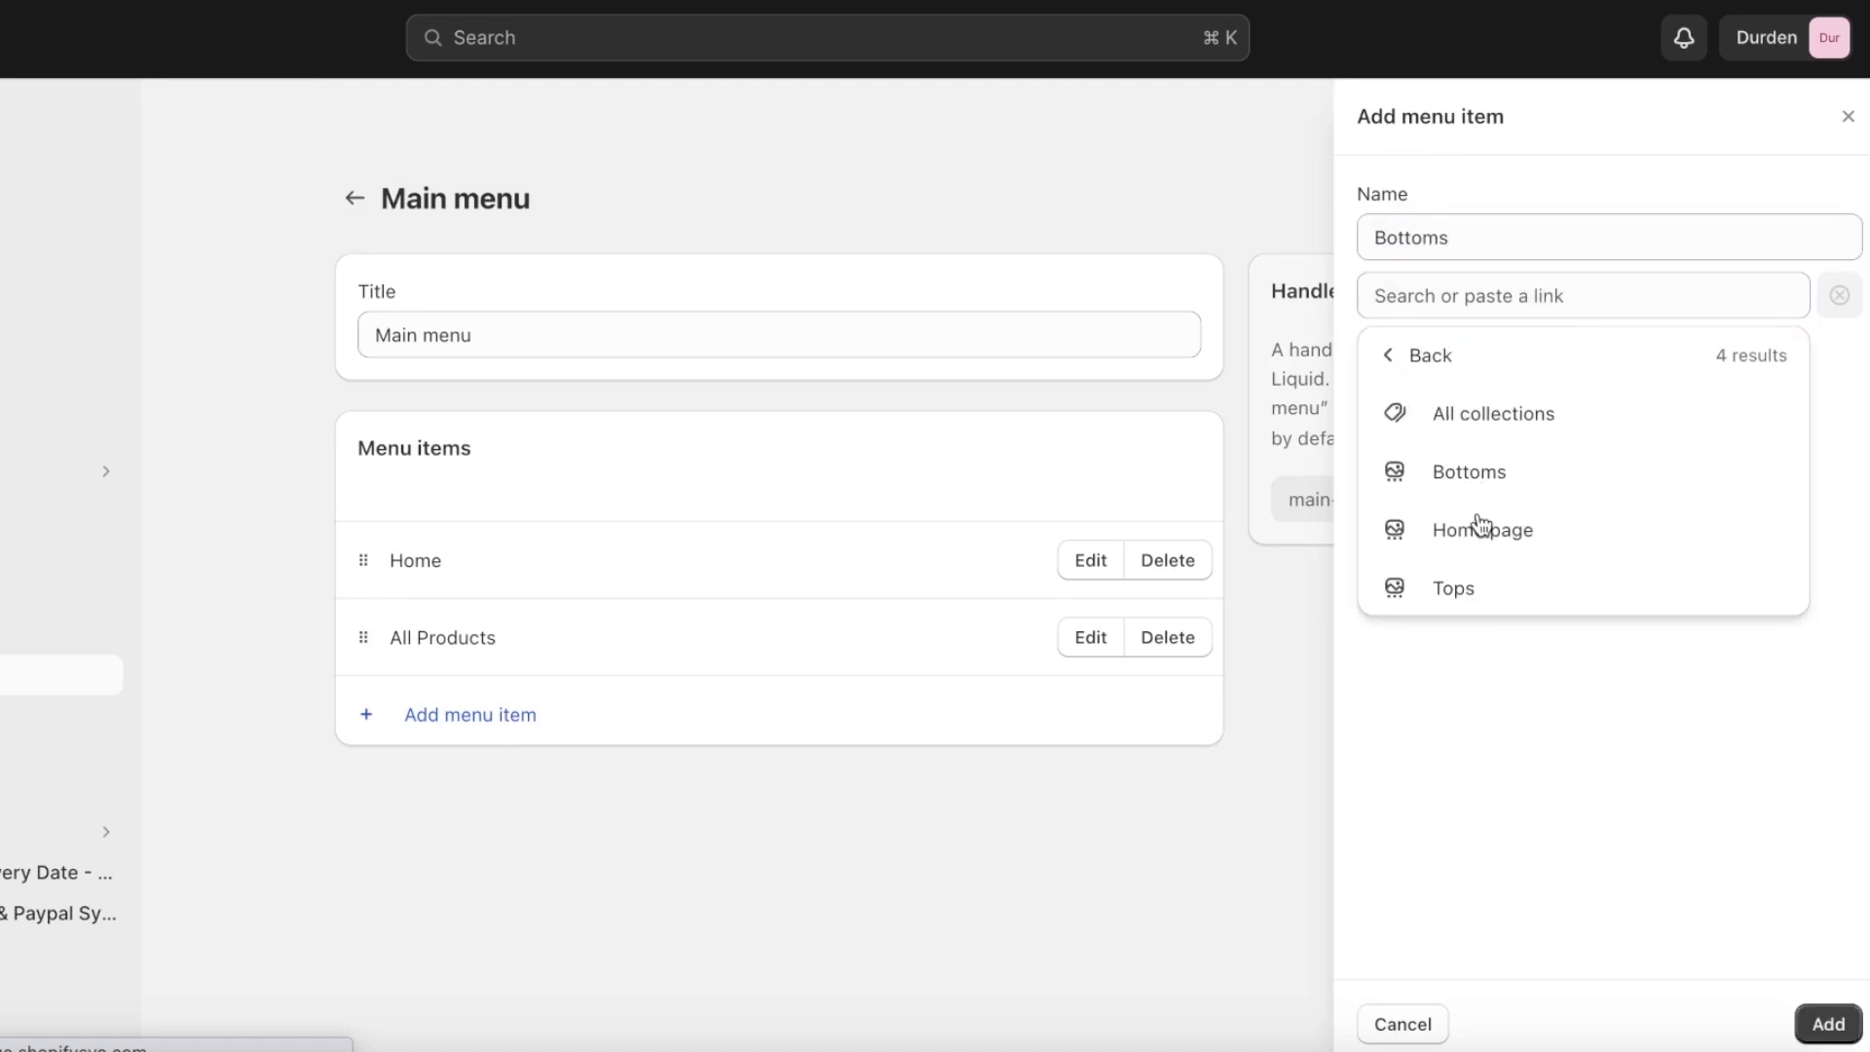
click(1480, 472)
click(1829, 1020)
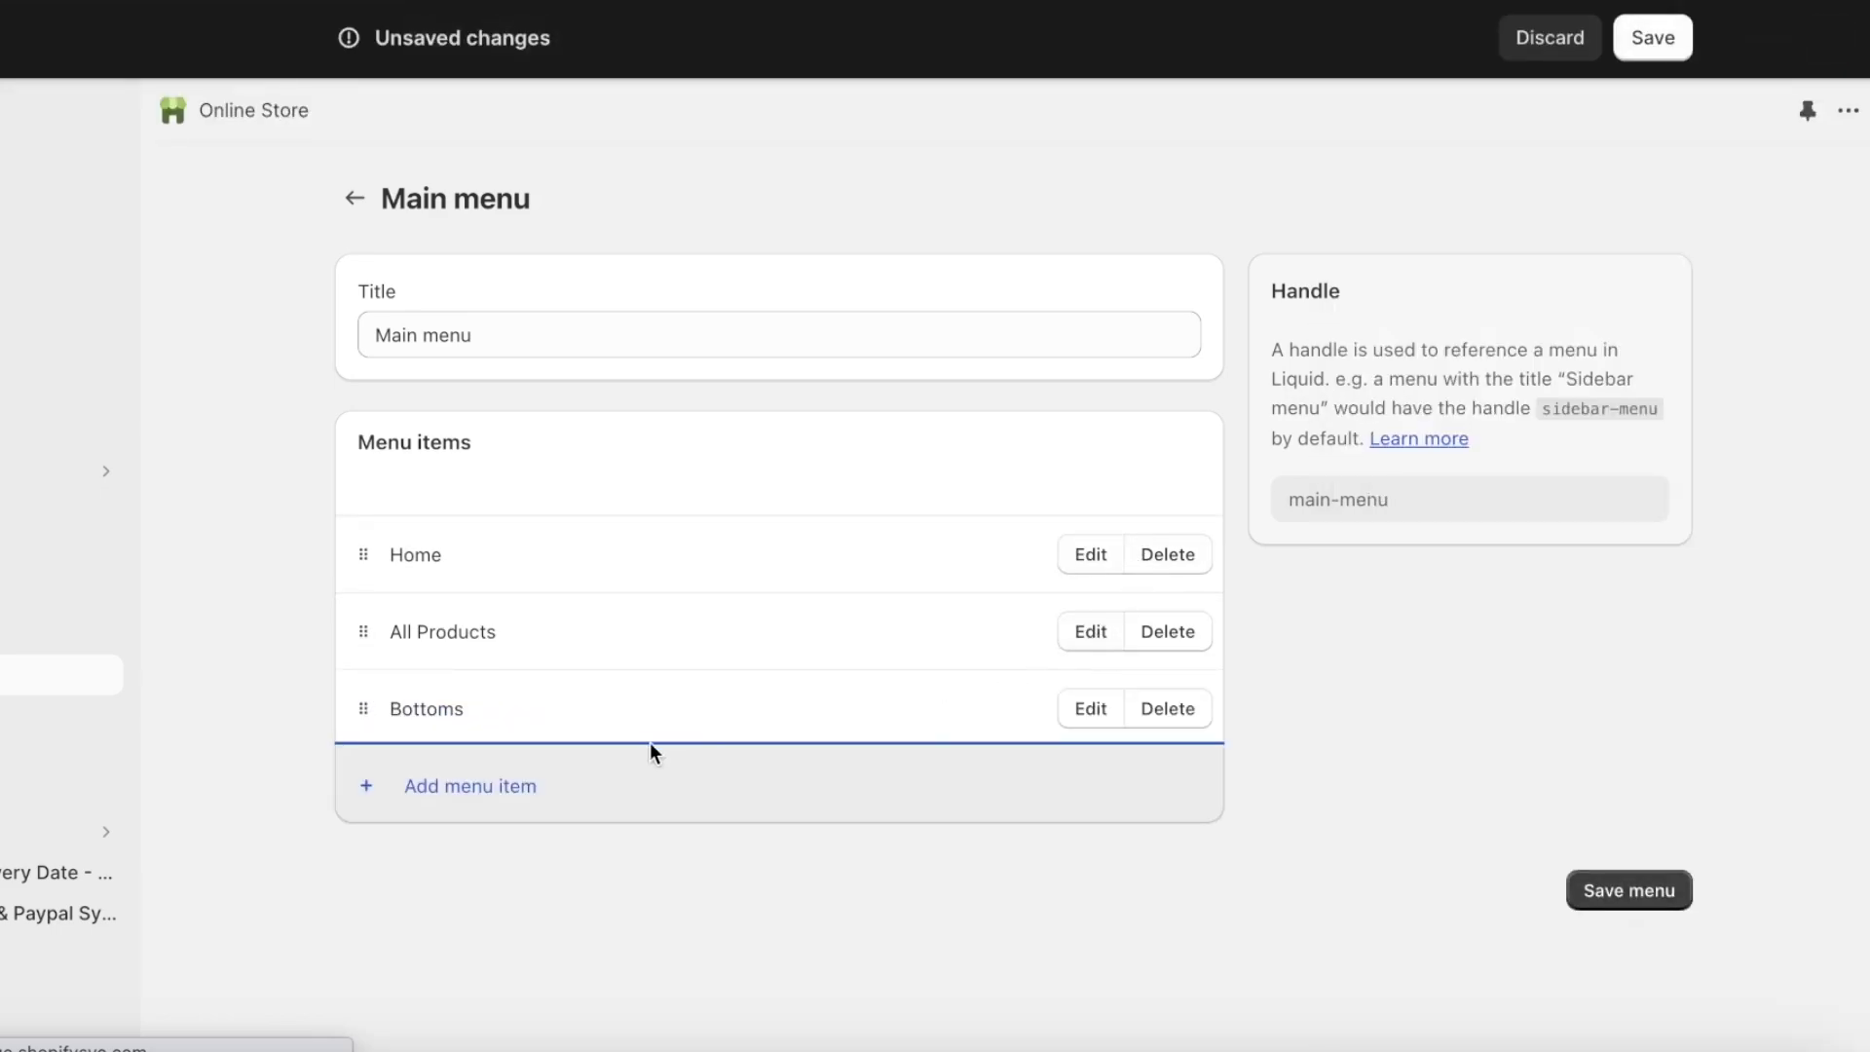
click(1602, 908)
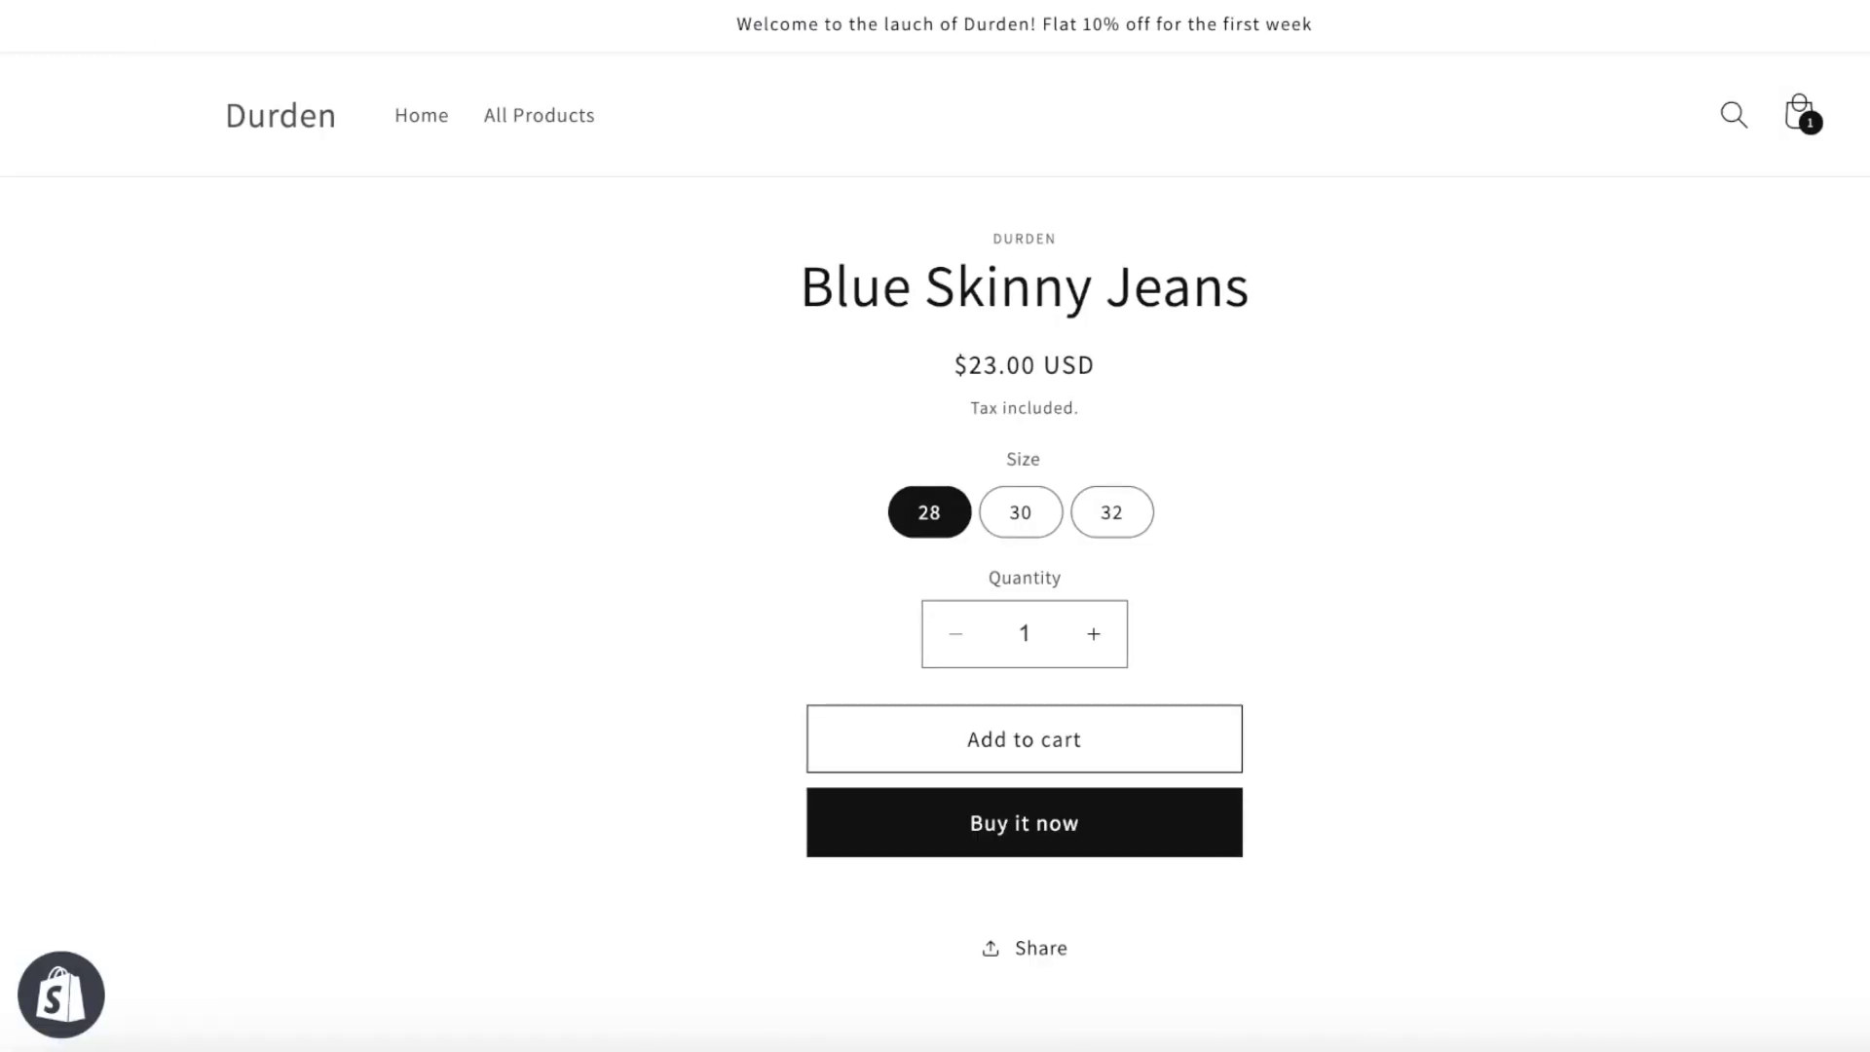
From the storefront header, open the Bottoms collection and the Blue Skinny Jeans product.
click(281, 115)
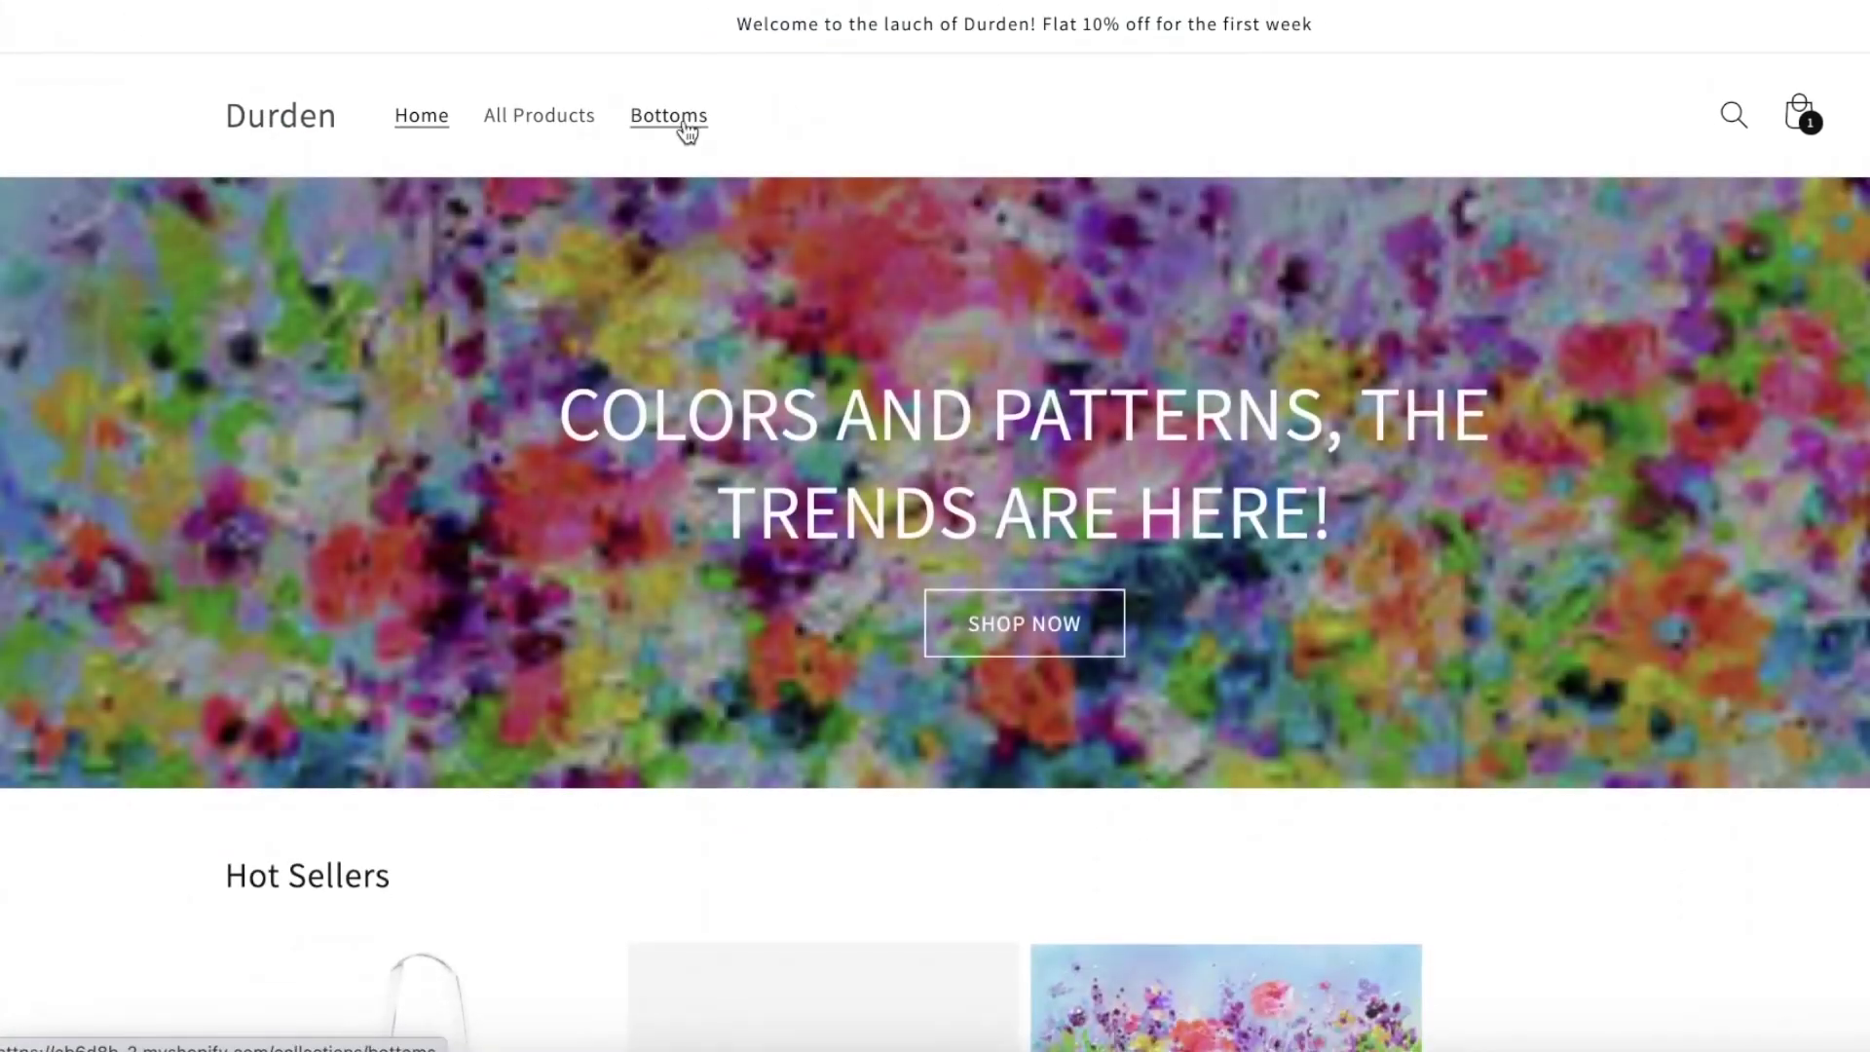
click(687, 129)
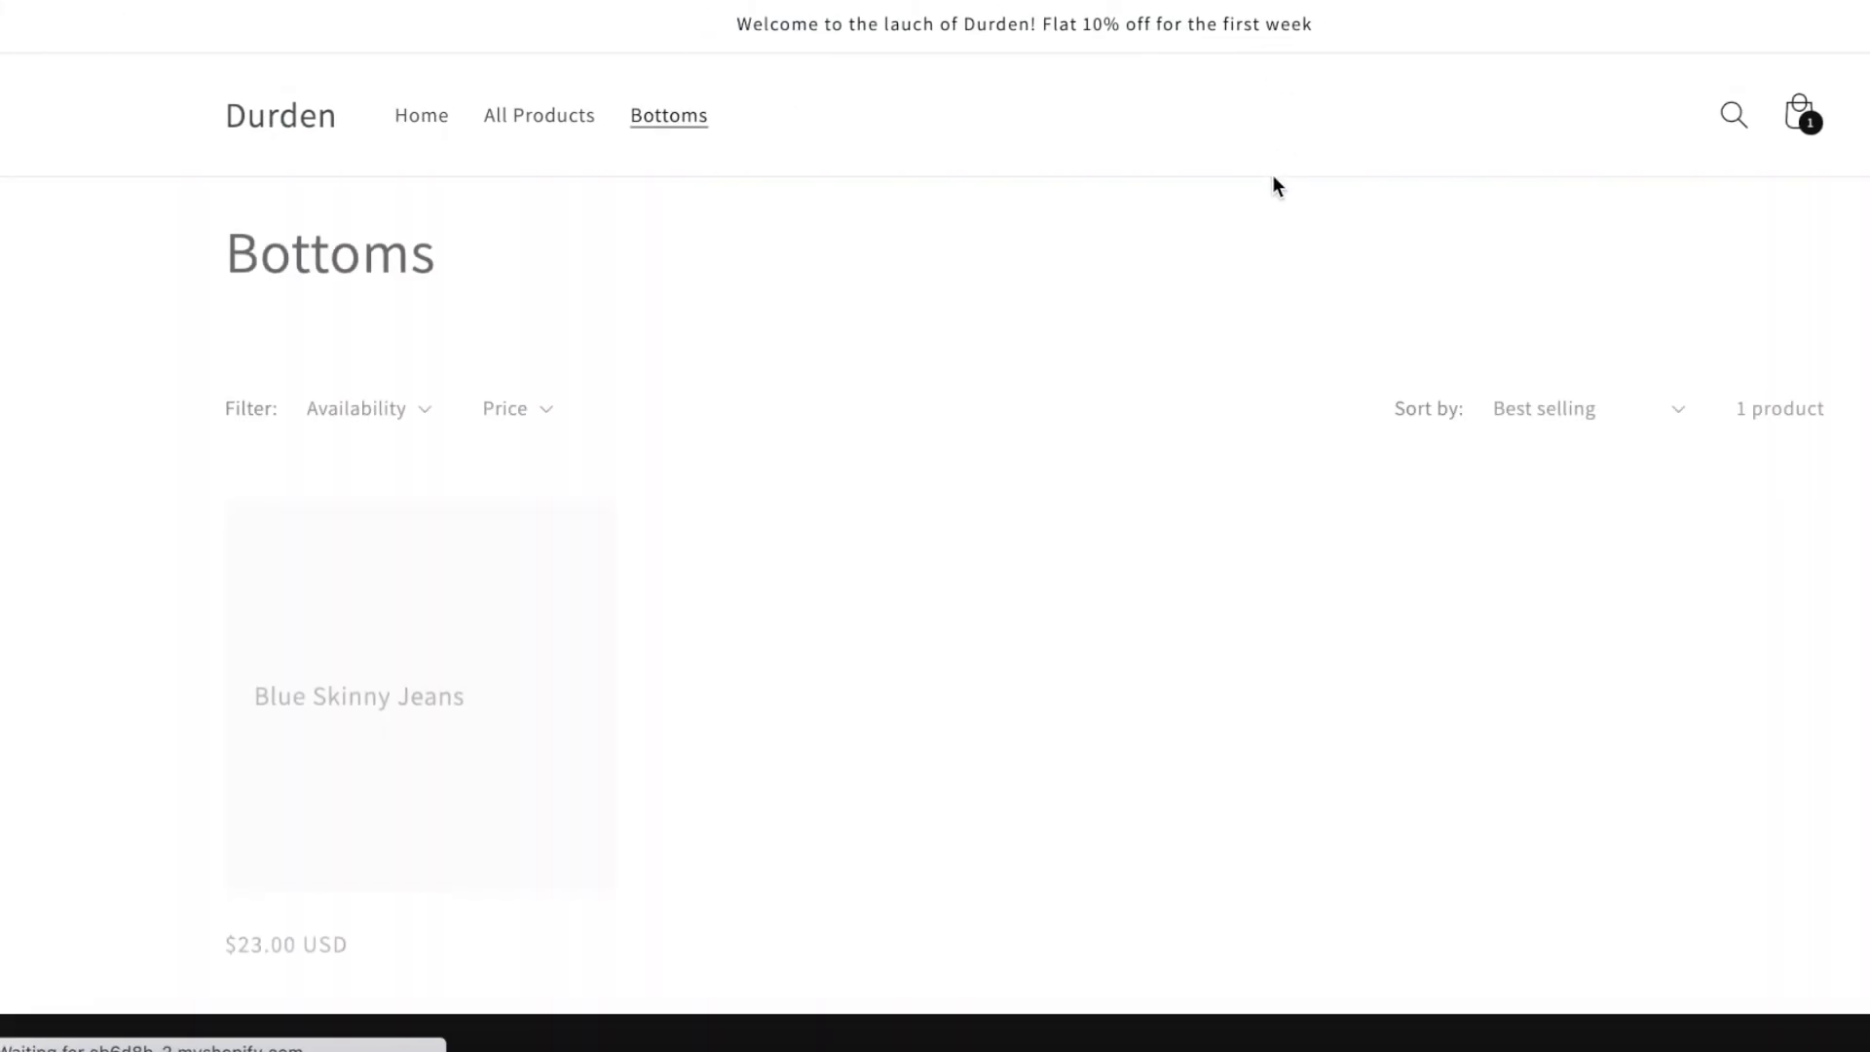
scroll(215, 407, down, 1)
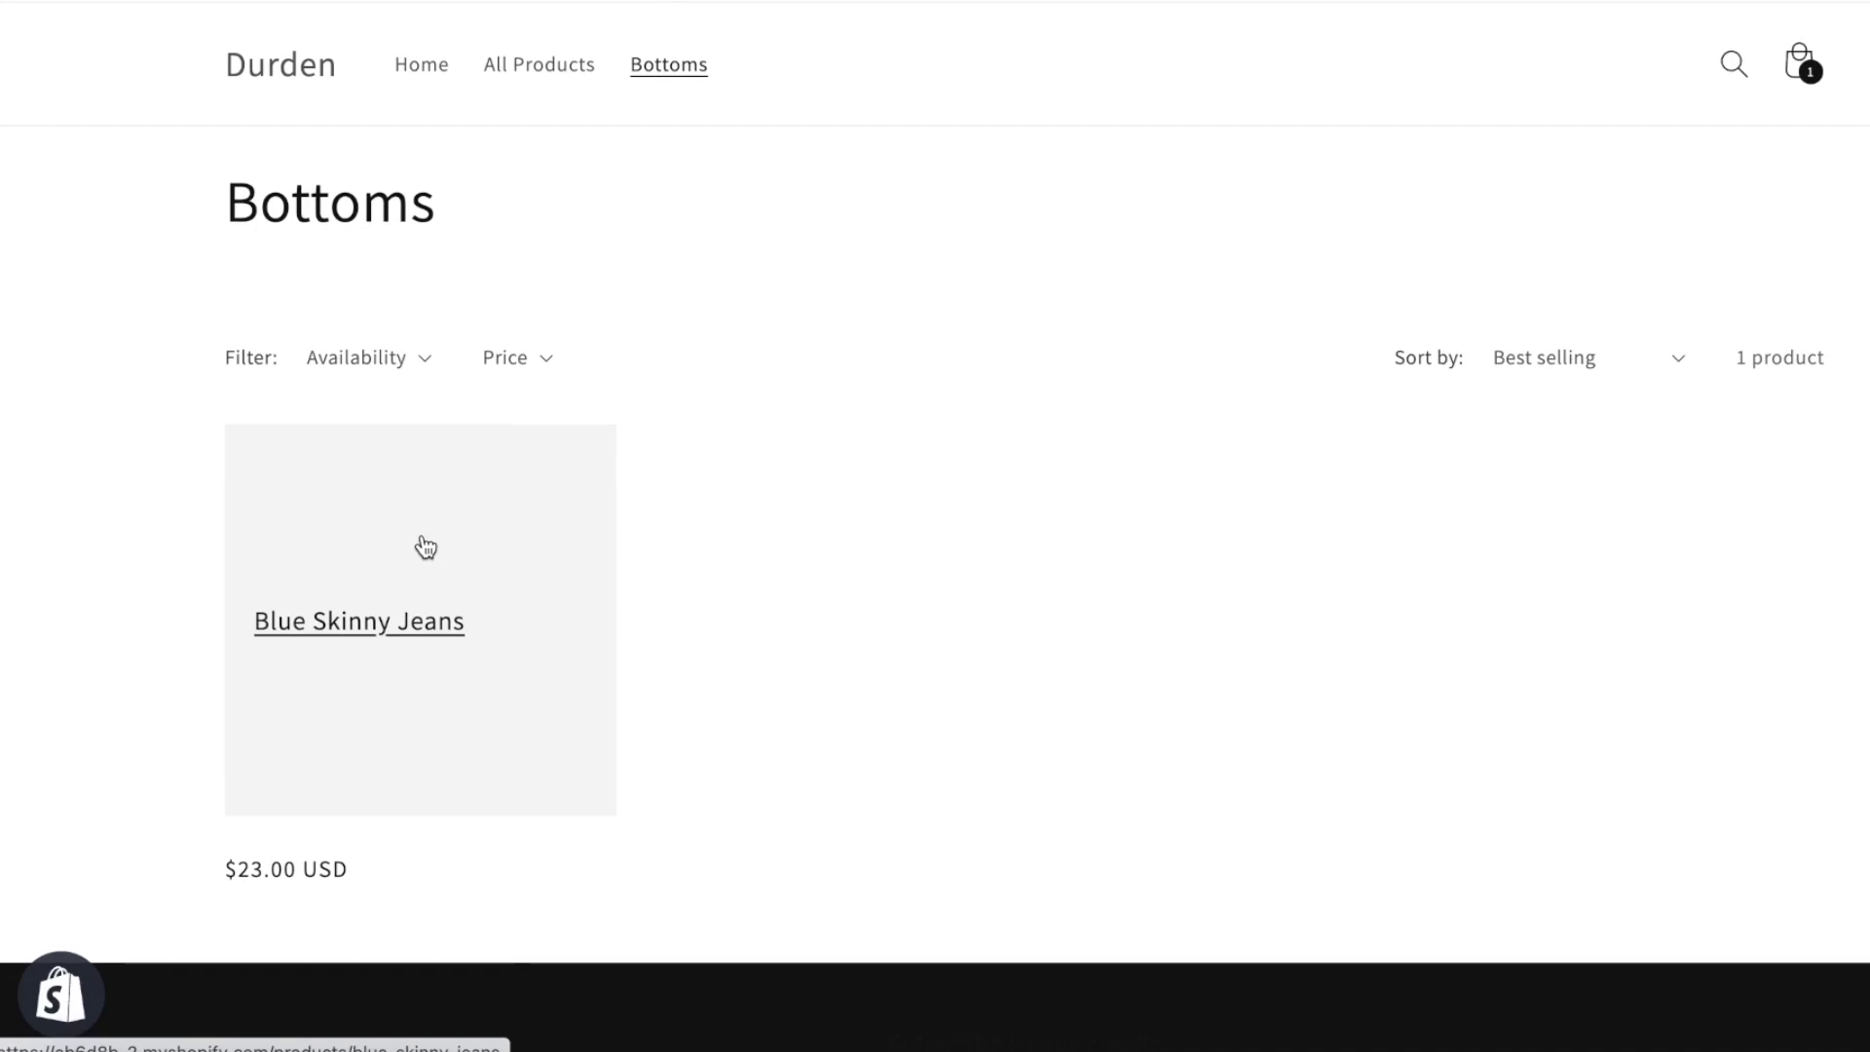
click(411, 588)
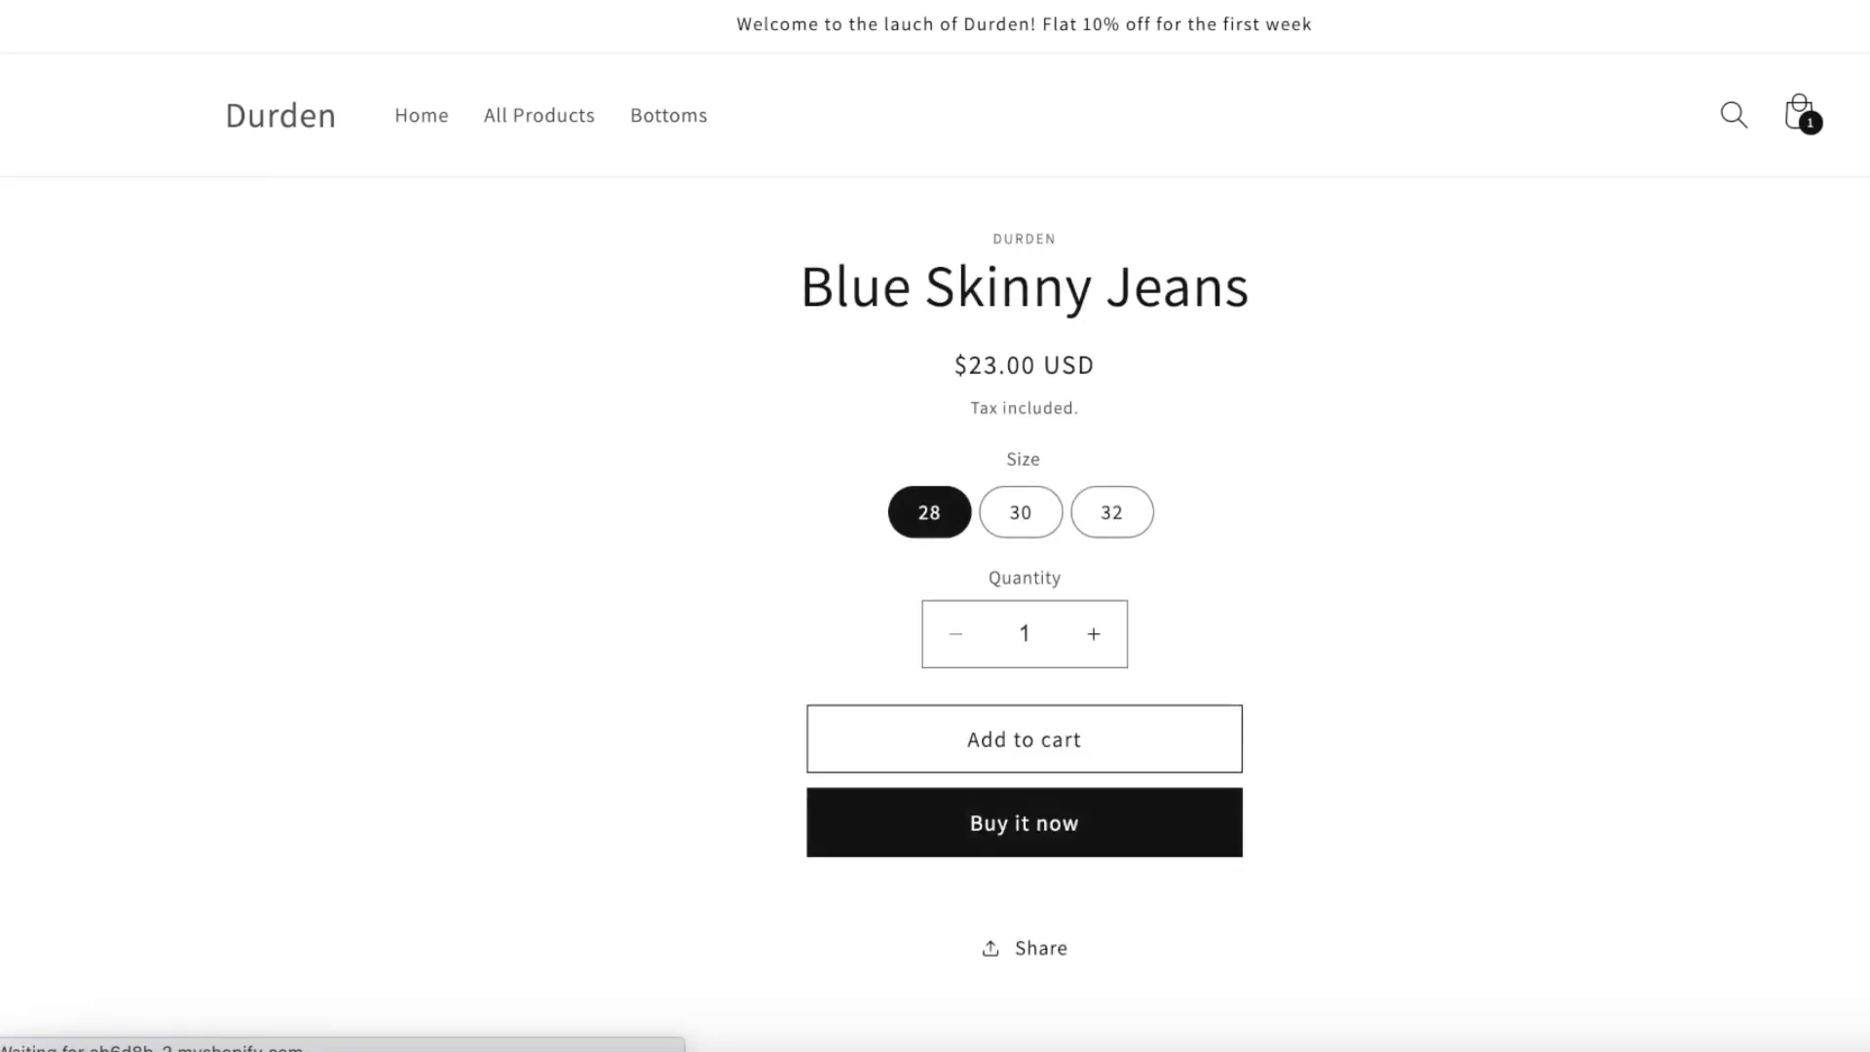